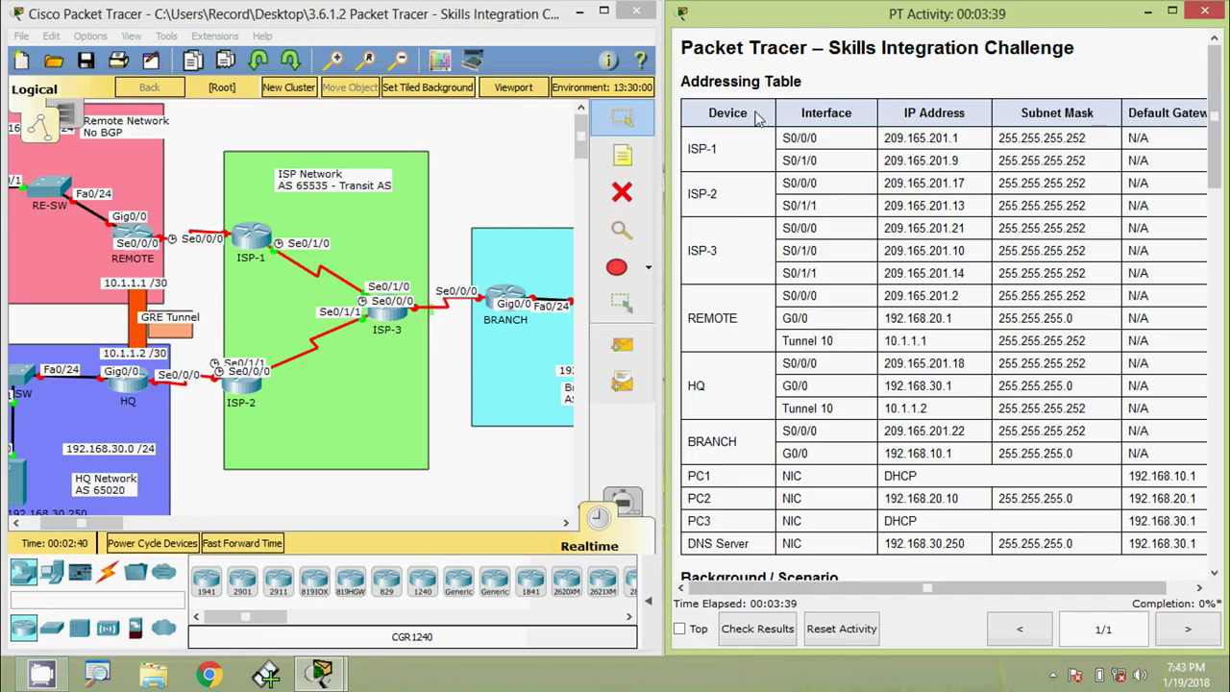
# Open BRANCH's command line, enter privileged and global configuration mode, then exit back out
pyautogui.moveTo(1214, 168); pyautogui.dragTo(1215, 250)
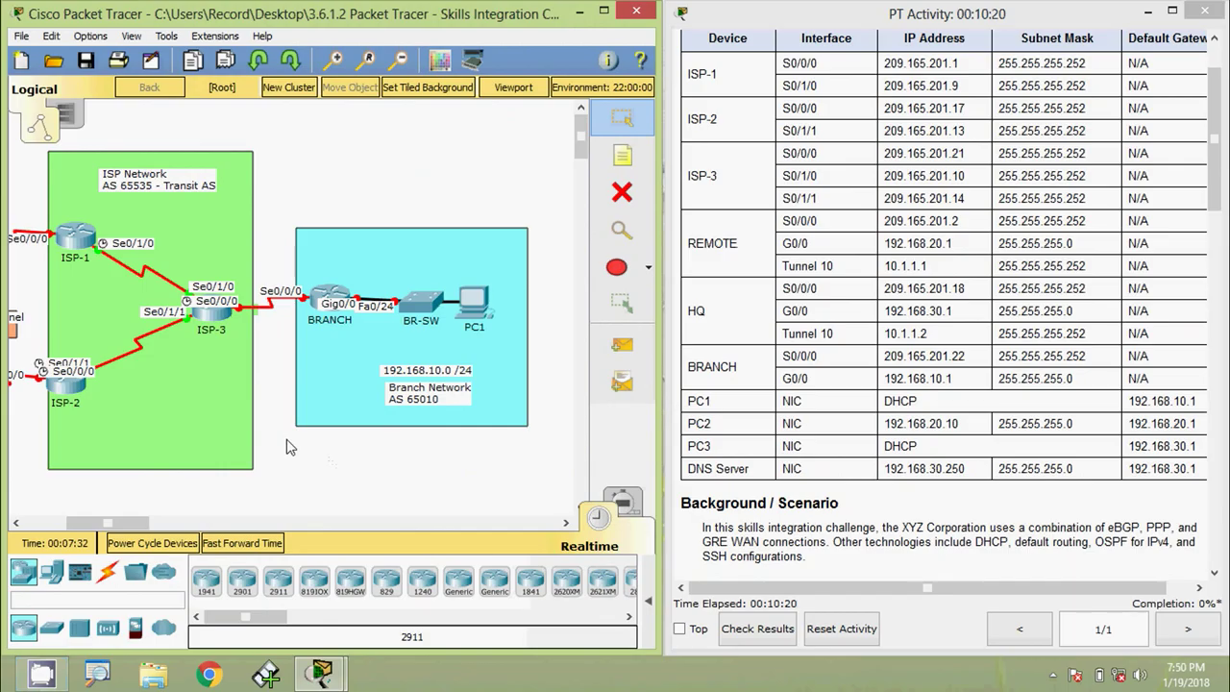
pyautogui.click(344, 295)
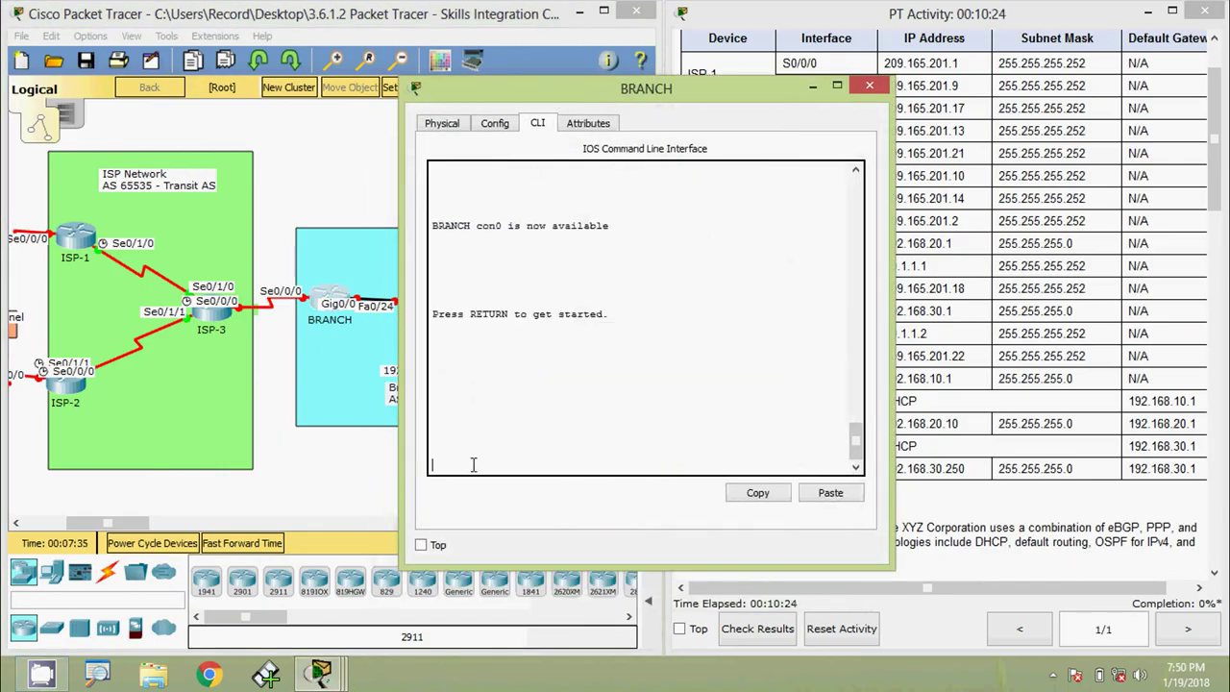
pyautogui.press('Return')
pyautogui.write('ena')
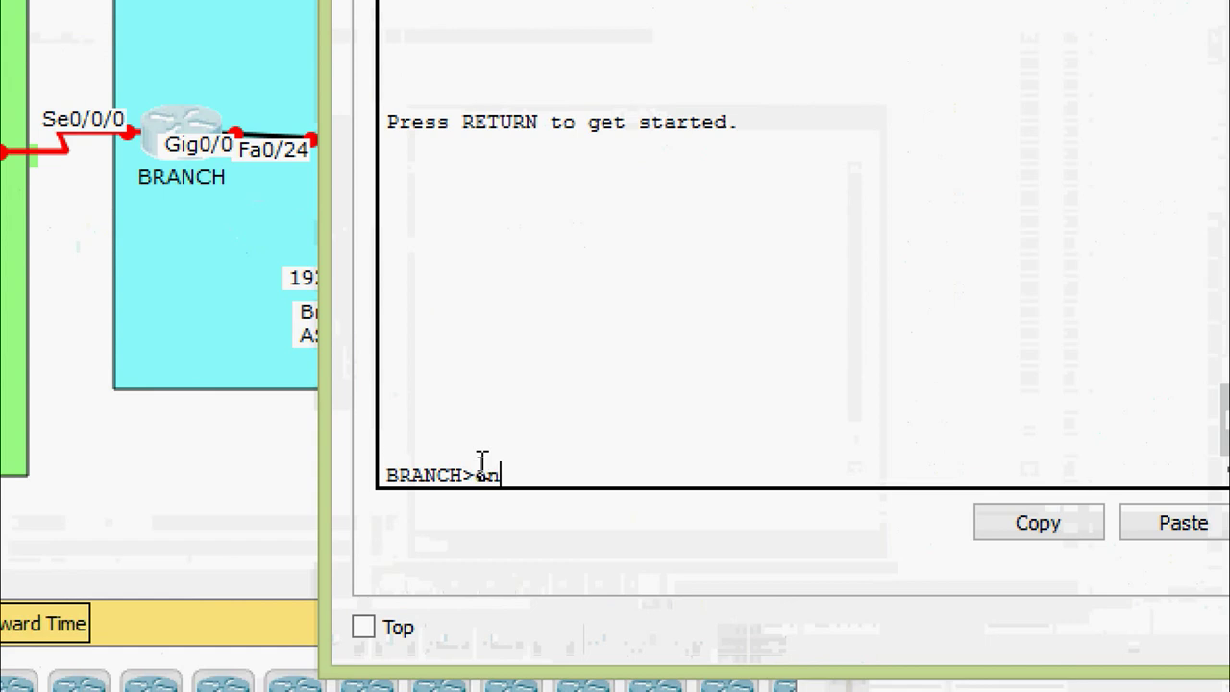
pyautogui.press('Tab')
pyautogui.press('Return')
pyautogui.write('configure terminal')
pyautogui.press('Tab')
pyautogui.write('t')
pyautogui.press('Tab')
pyautogui.press('Return')
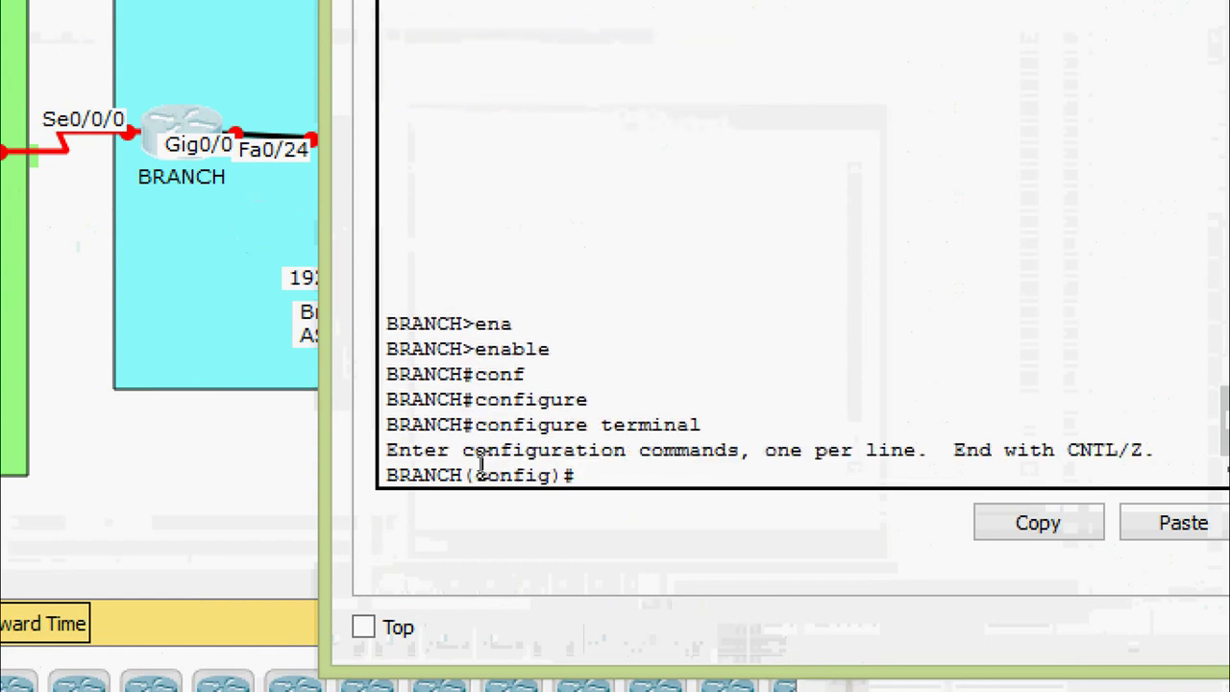
pyautogui.press('Return')
pyautogui.hotkey('ctrl', 'z')
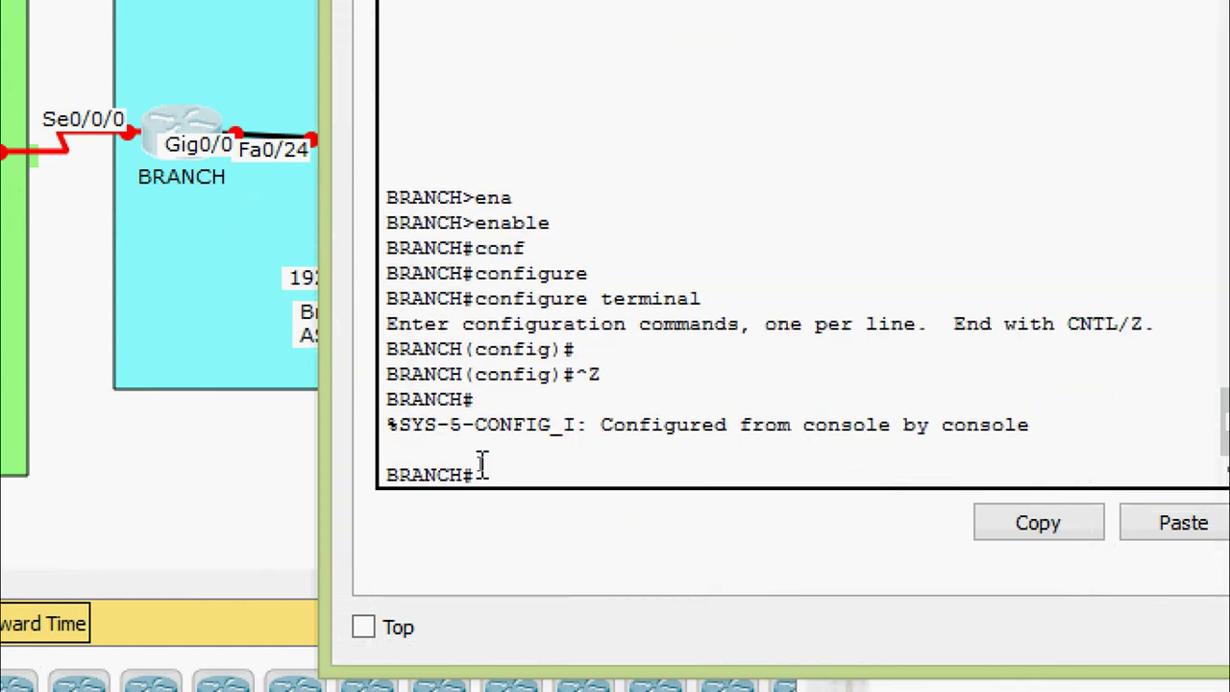
# Run show ip interface brief to list BRANCH's interfaces, all unassigned and administratively down
pyautogui.write('sh')
pyautogui.press('Tab')
pyautogui.write('ip inter')
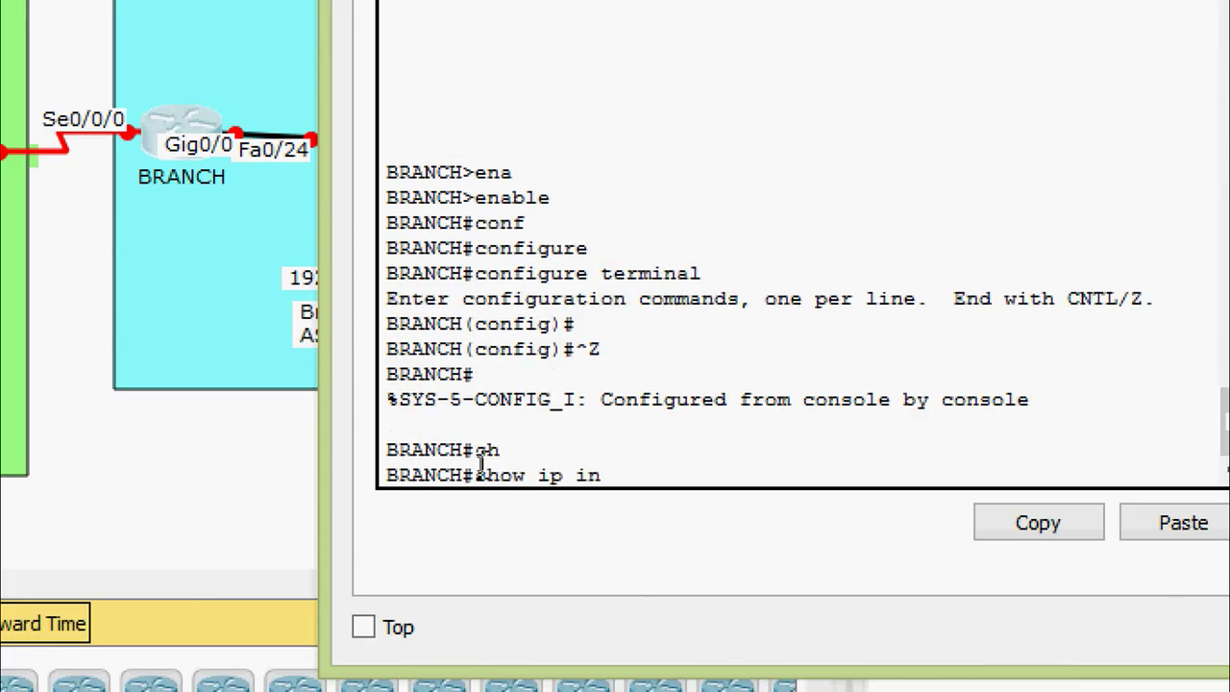
pyautogui.press('Tab')
pyautogui.write('b')
pyautogui.press('Tab')
pyautogui.press('Return')
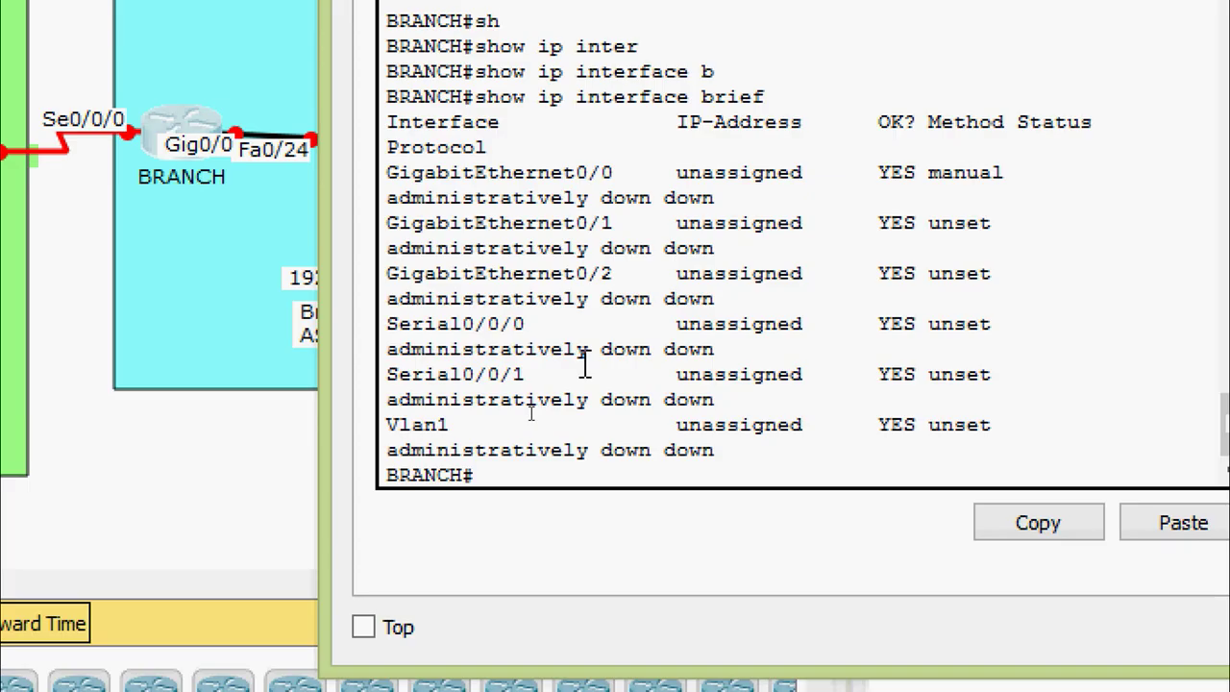
# Enter global configuration mode and select interface GigabitEthernet0/0
pyautogui.write('conf')
pyautogui.press('Tab')
pyautogui.write('t')
pyautogui.press('Tab')
pyautogui.press('Tab')
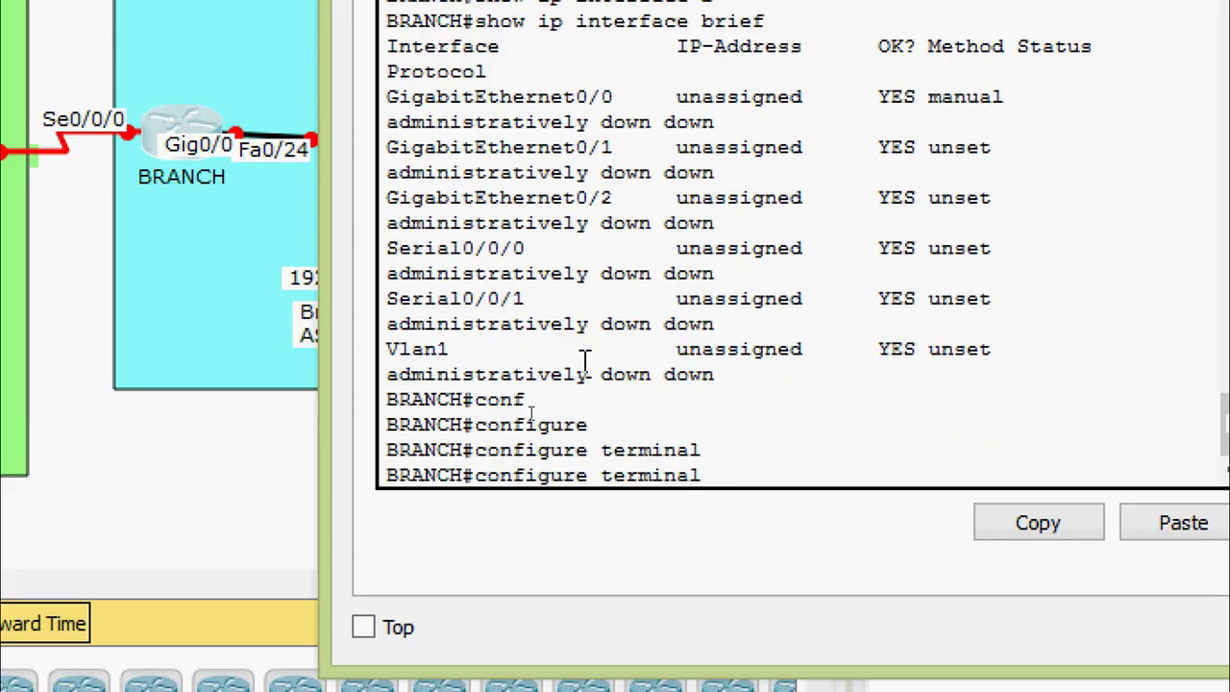
pyautogui.press('Return')
pyautogui.press('Return')
pyautogui.press('Return')
pyautogui.write('inter')
pyautogui.press('Tab')
pyautogui.write('g')
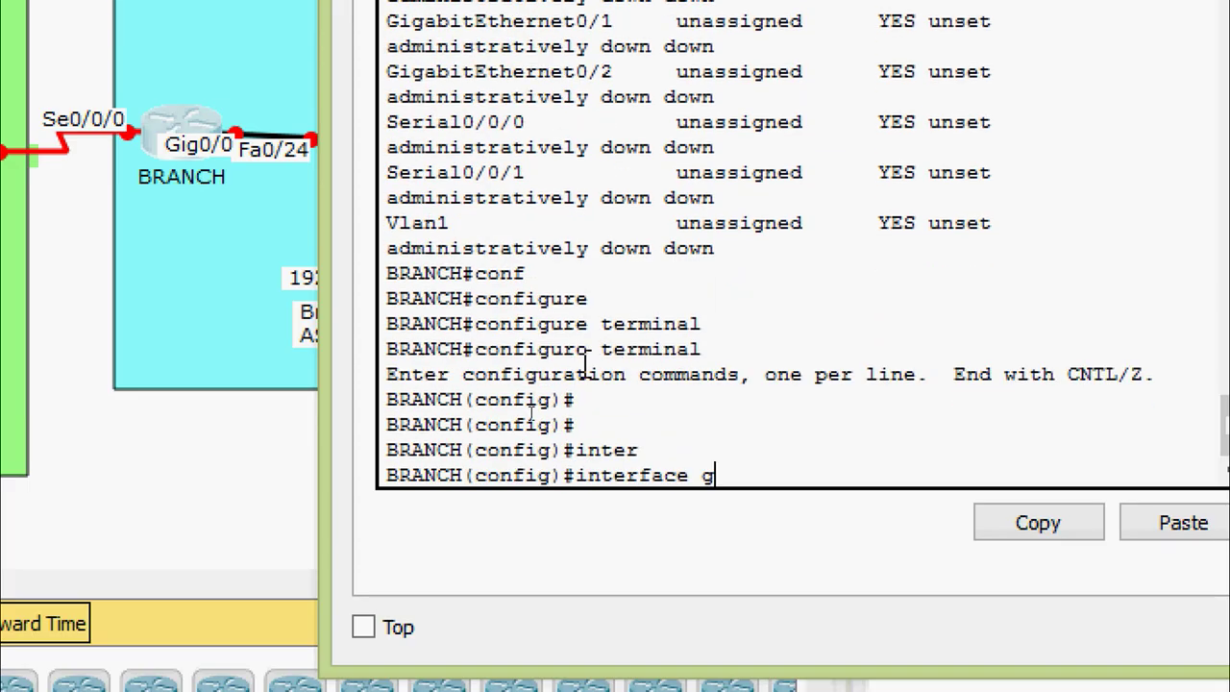
pyautogui.write('igabitEthernet 0/0')
pyautogui.press('Tab')
pyautogui.write('0')
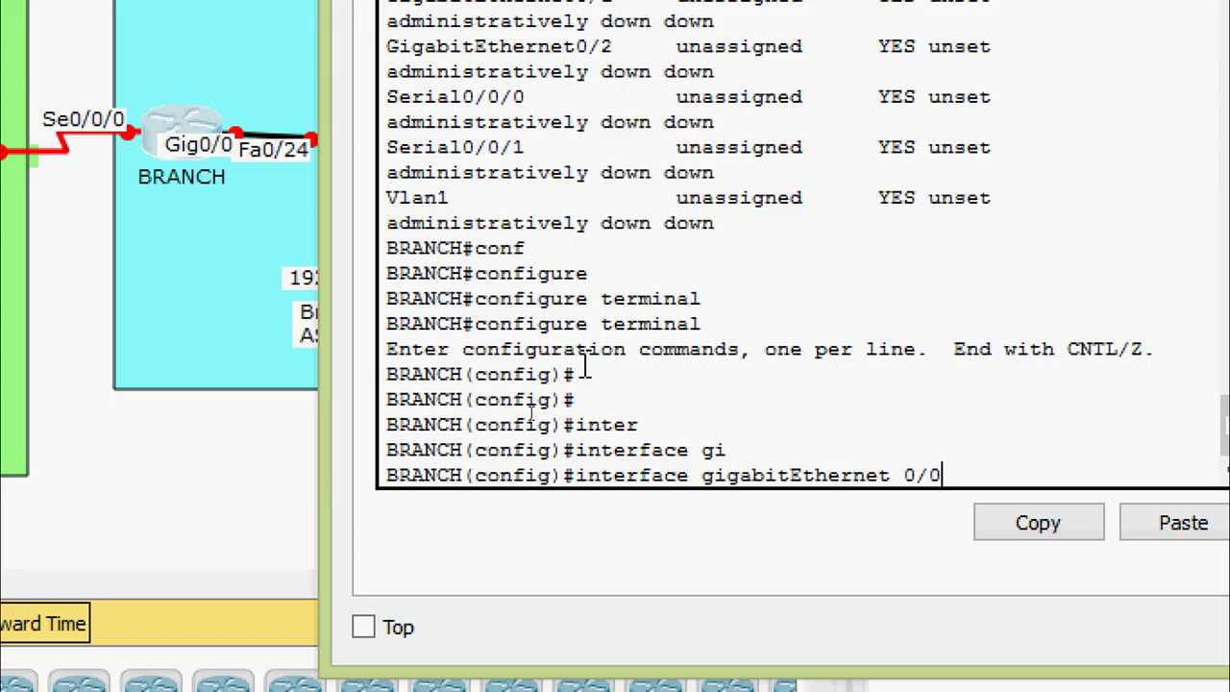
pyautogui.press('Return')
# Assign G0/0 the address 192.168.10.1 255.255.255.0 and enable it with no shutdown
pyautogui.write('ip ad')
pyautogui.press('Tab')
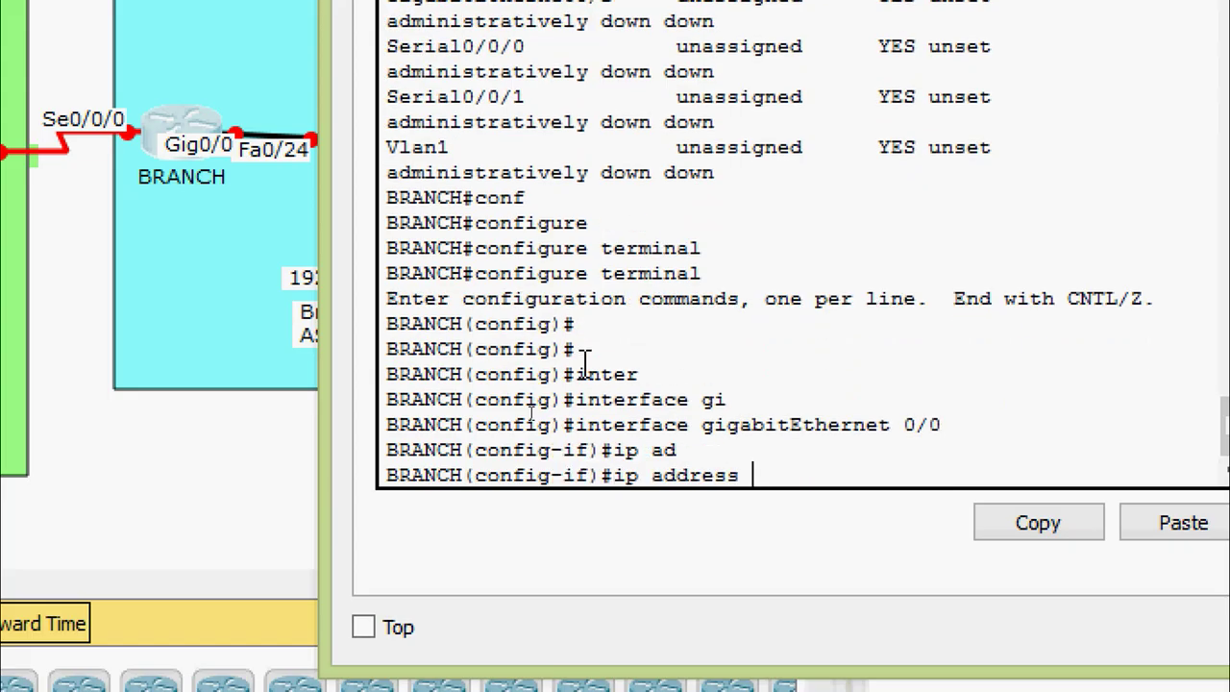
pyautogui.write('192.169')
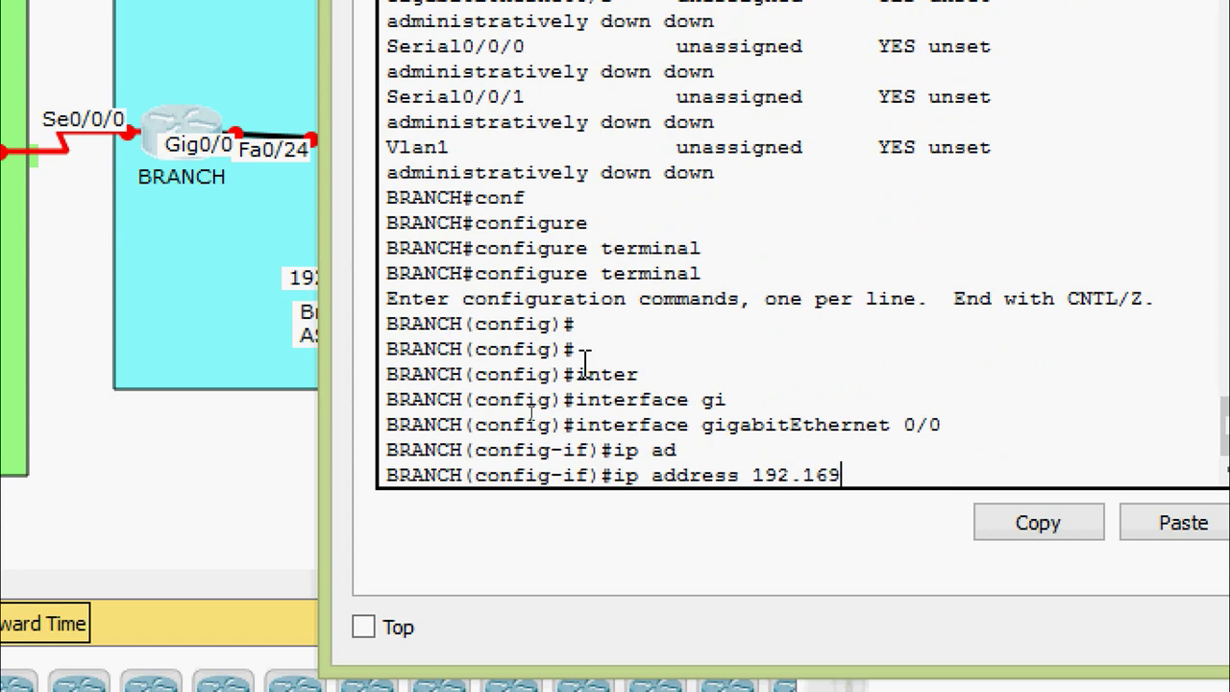
pyautogui.press('BackSpace')
pyautogui.write('8.10.1 255')
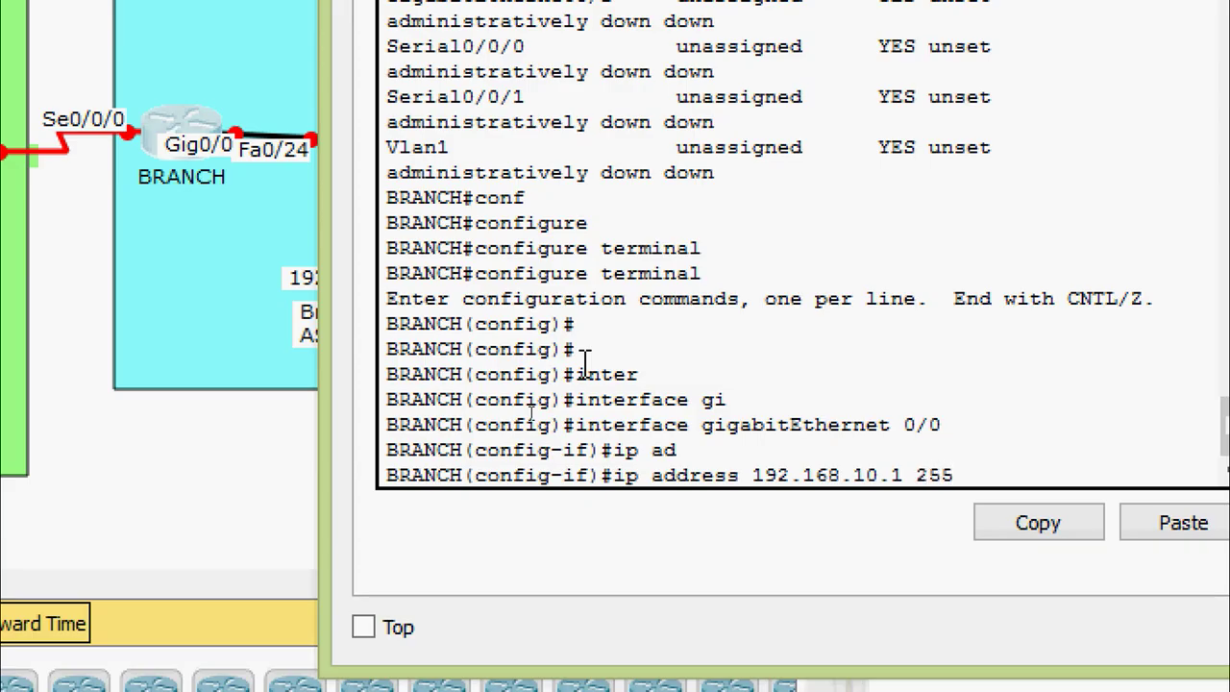
pyautogui.write('.255.255')
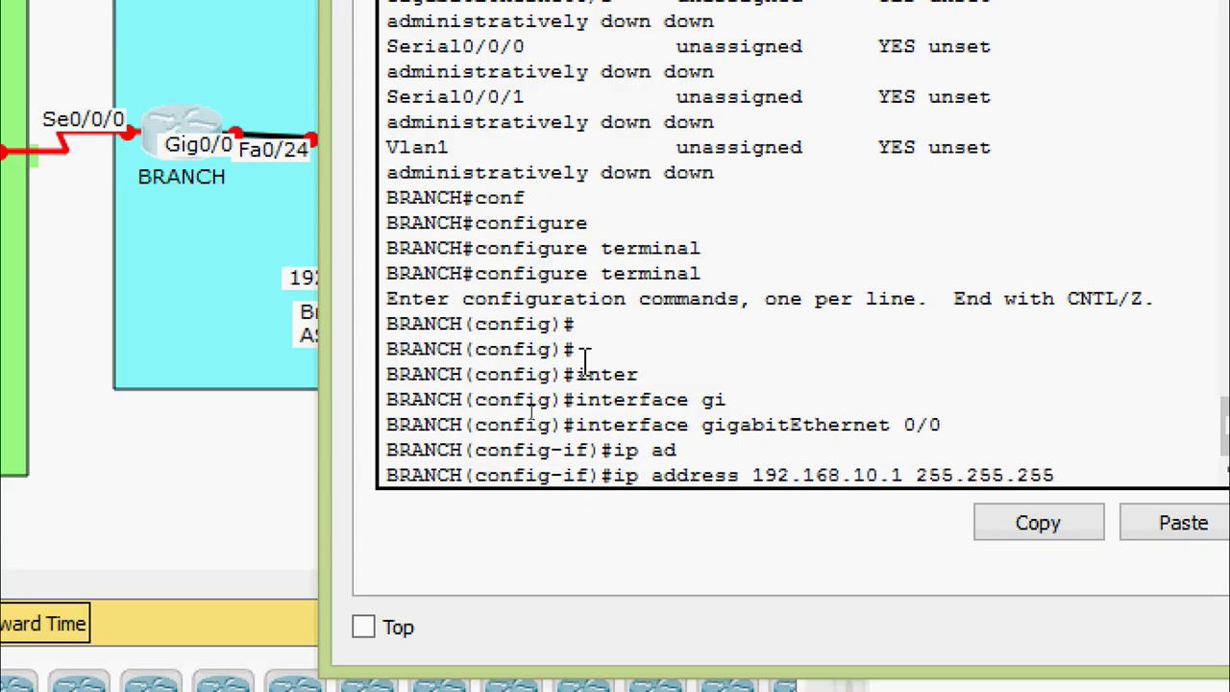
pyautogui.write('.0')
pyautogui.press('Return')
pyautogui.write('kn')
pyautogui.press('BackSpace')
pyautogui.press('BackSpace')
pyautogui.write('no sh')
pyautogui.press('Tab')
pyautogui.press('Return')
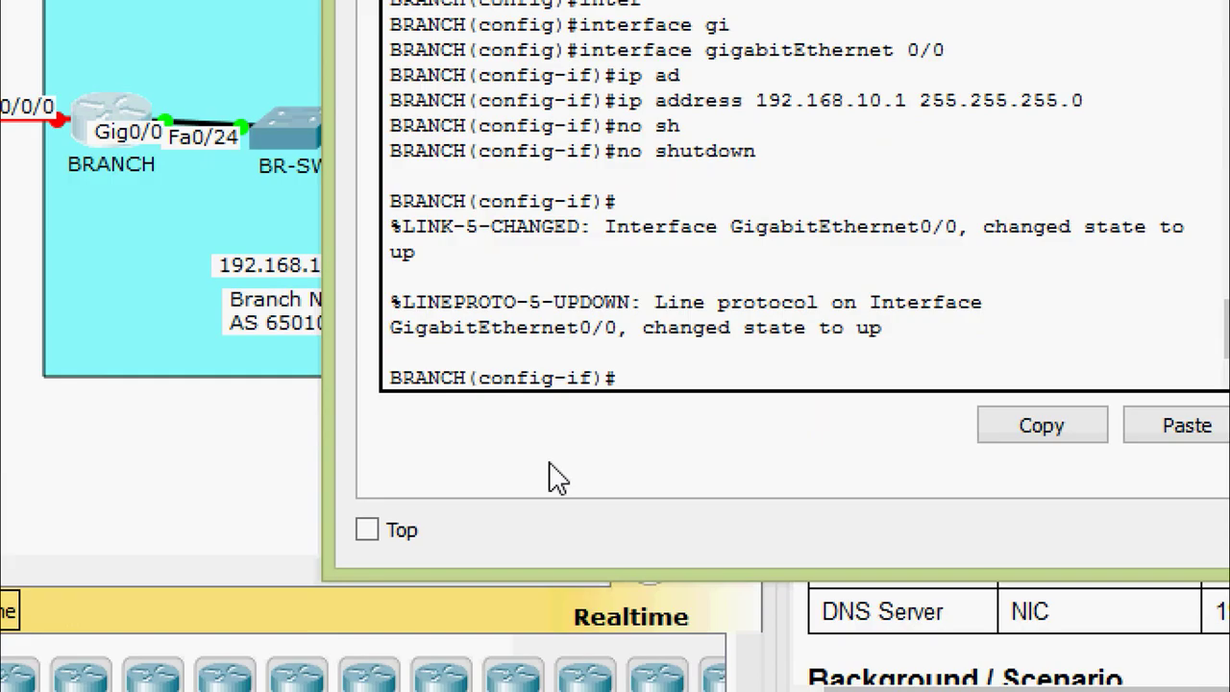
# Leave the G0/0 settings and select interface Serial0/0/0
pyautogui.write('exit')
pyautogui.press('Return')
pyautogui.write('inter')
pyautogui.press('Tab')
pyautogui.write('ser')
pyautogui.press('Tab')
pyautogui.write('0/0/0')
pyautogui.press('Return')
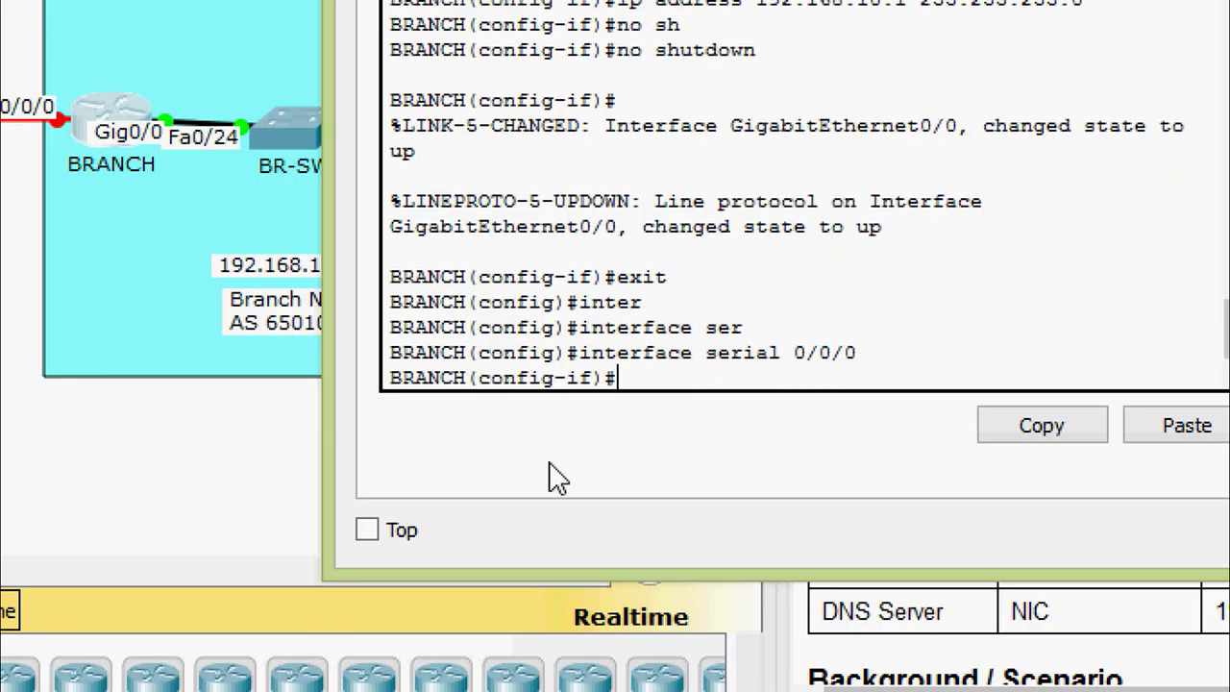
# Give Serial0/0/0 the pasted address 209.165.201.22 with mask 255.255.255.252 and enable it with no shutdown
pyautogui.write('ip ad')
pyautogui.press('Tab')
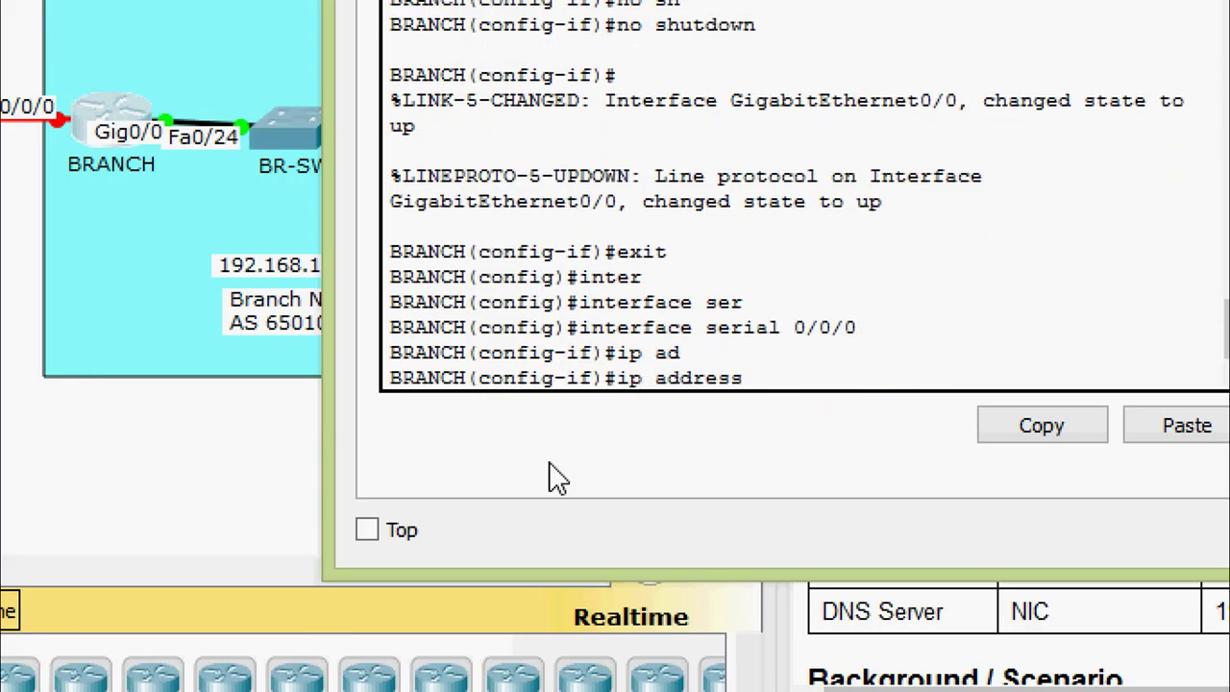
pyautogui.rightClick(770, 377)
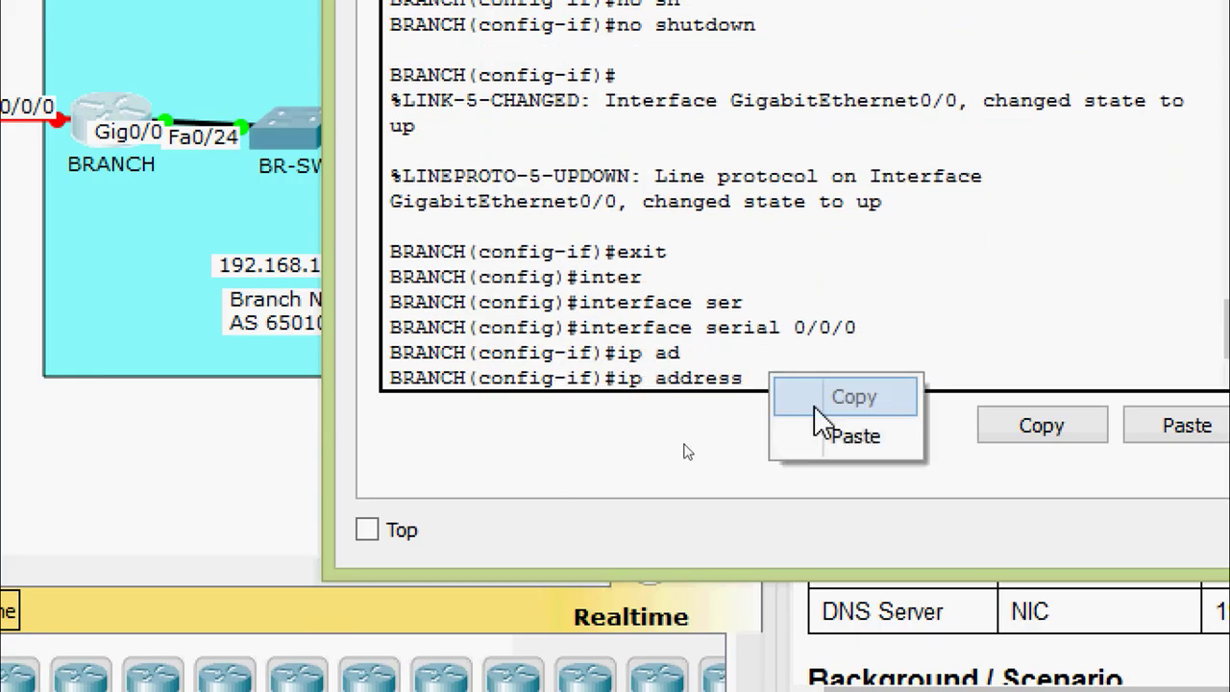
pyautogui.click(834, 437)
pyautogui.write('?')
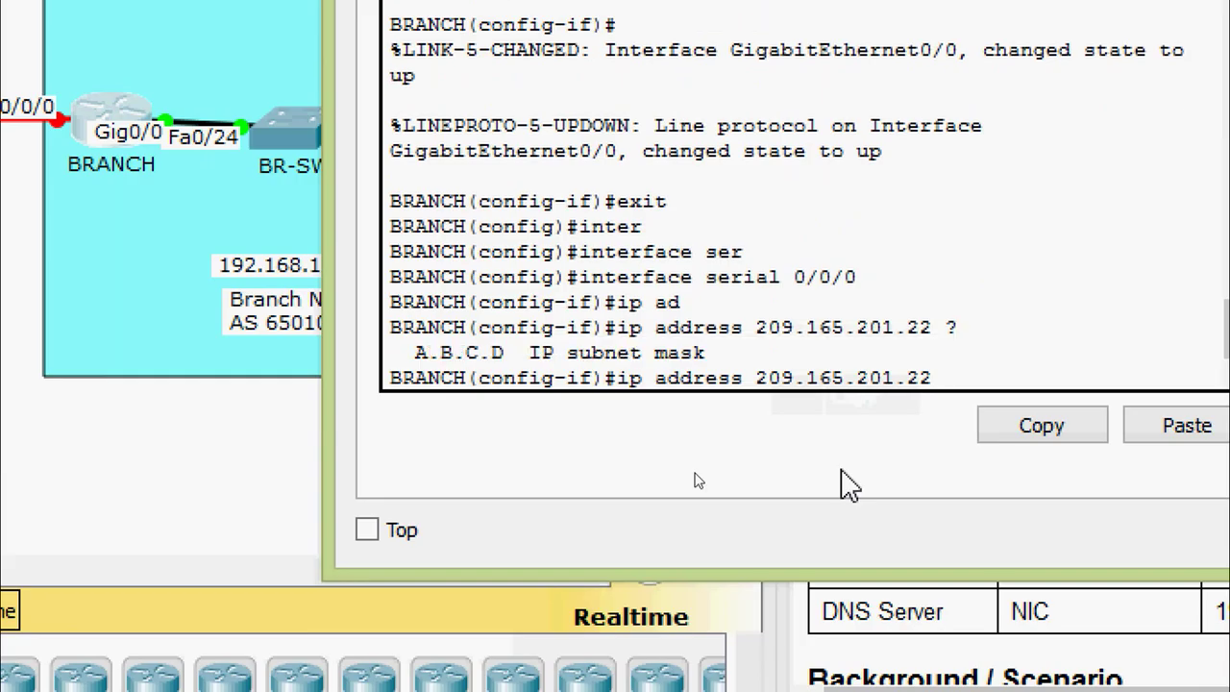
pyautogui.write('255.255')
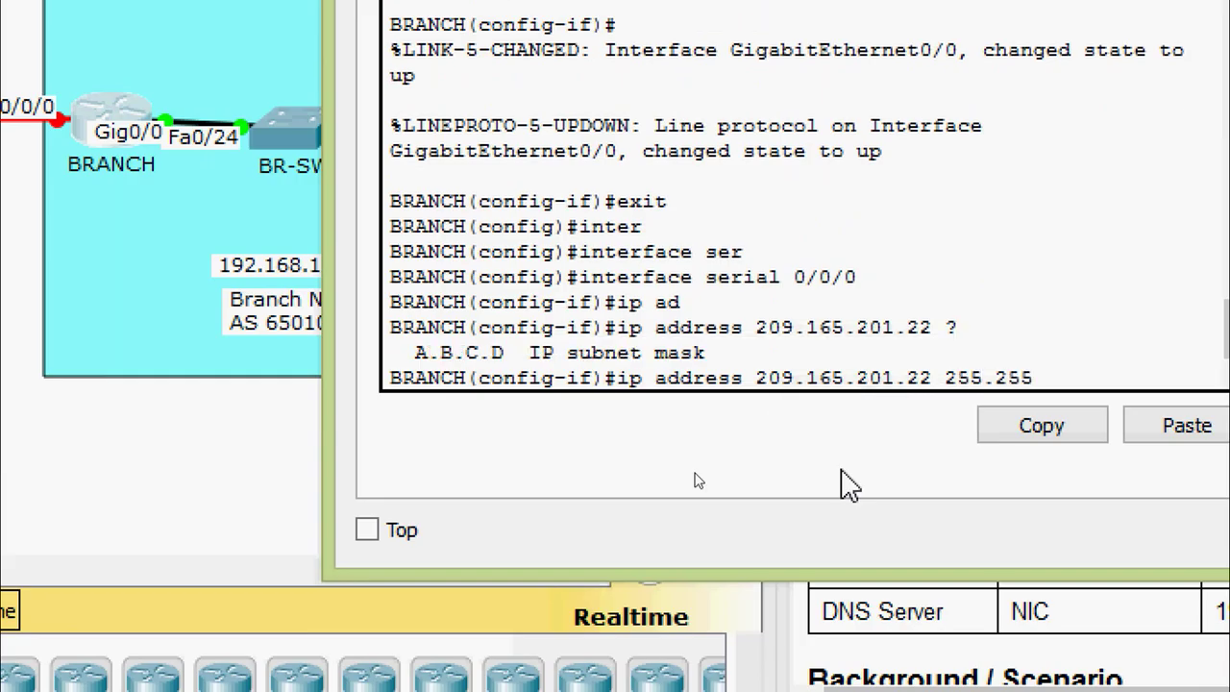
pyautogui.write('.255.252')
pyautogui.press('Return')
pyautogui.press('Return')
pyautogui.write('no sh')
pyautogui.press('Return')
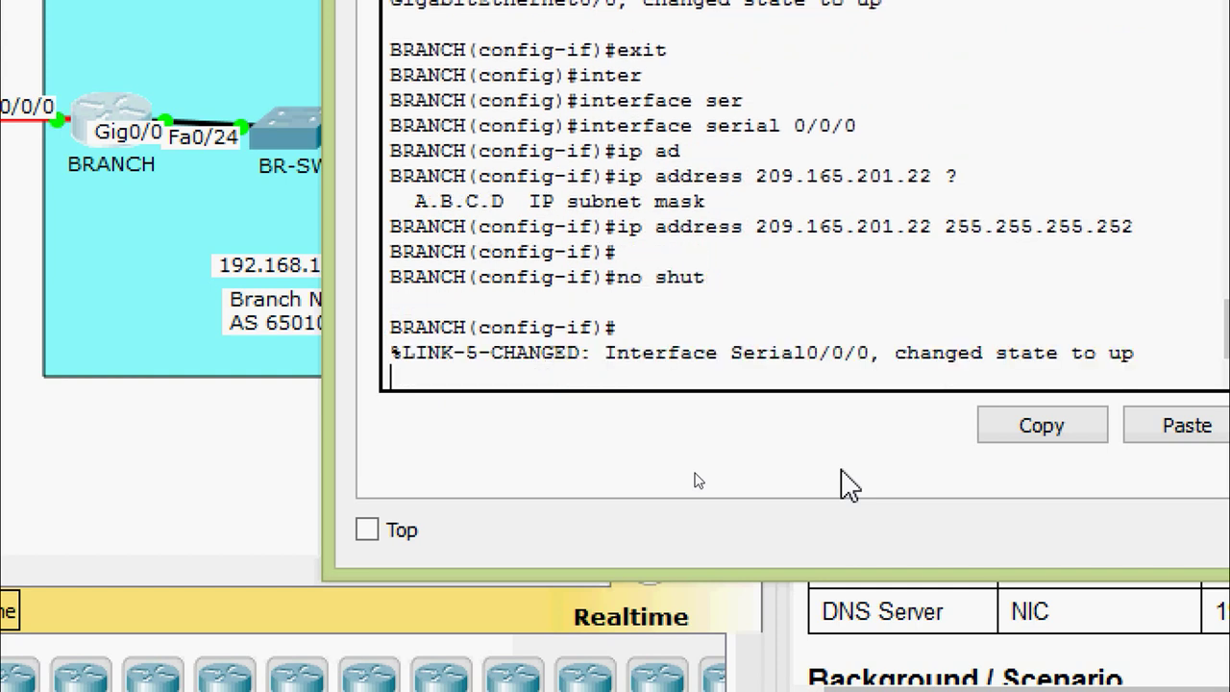
pyautogui.press('Return')
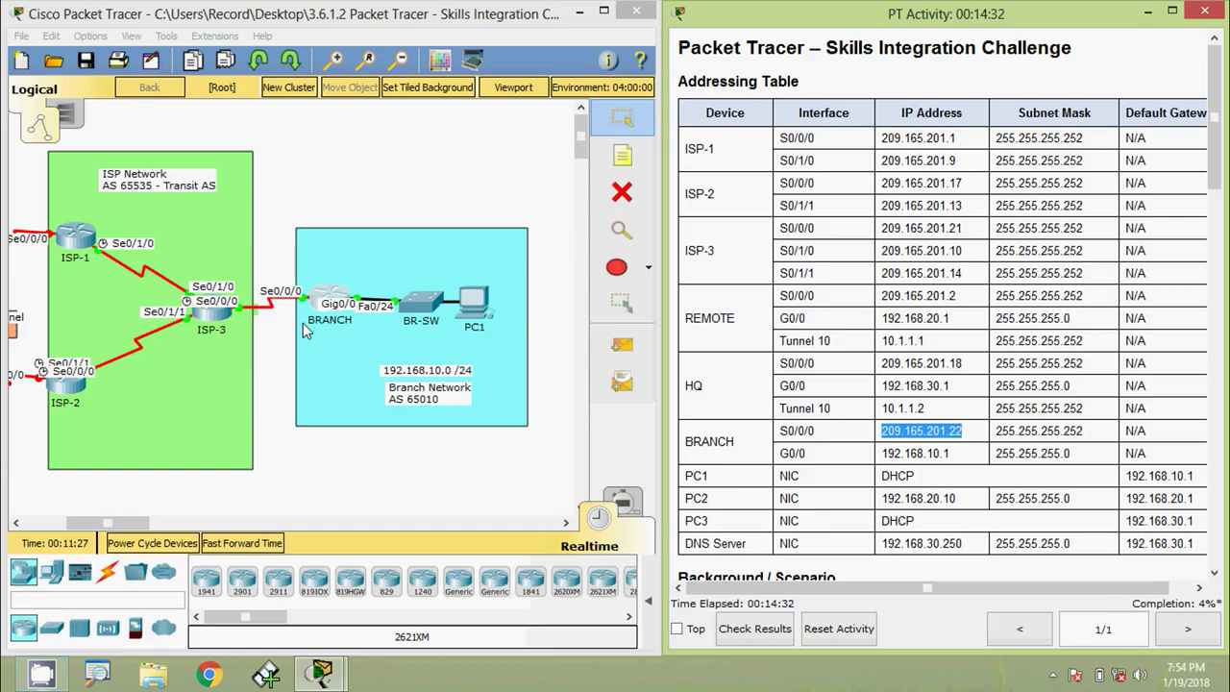
# Rerun show ip interface brief to confirm G0/0 at 192.168.10.1 and Serial0/0/0 at 209.165.201.22 are up
pyautogui.click(449, 283)
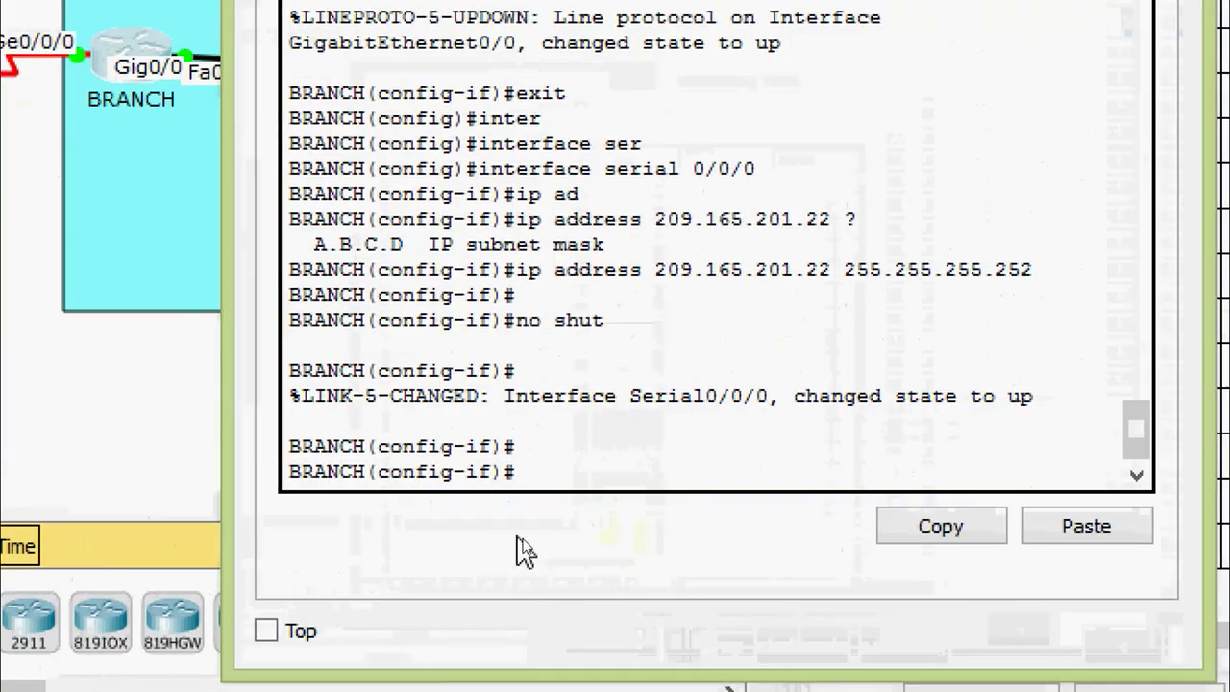
pyautogui.hotkey('ctrl', 'z')
pyautogui.write('sh')
pyautogui.press('Tab')
pyautogui.write('ip inter')
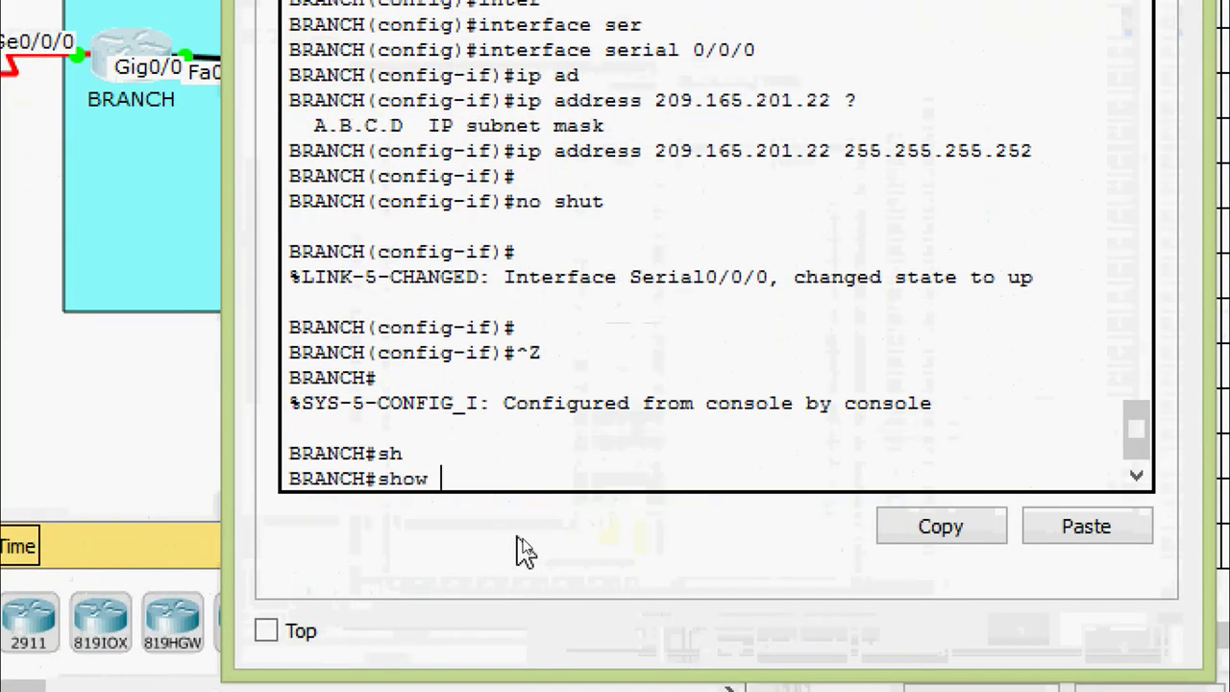
pyautogui.press('Tab')
pyautogui.write('b')
pyautogui.press('Tab')
pyautogui.press('Return')
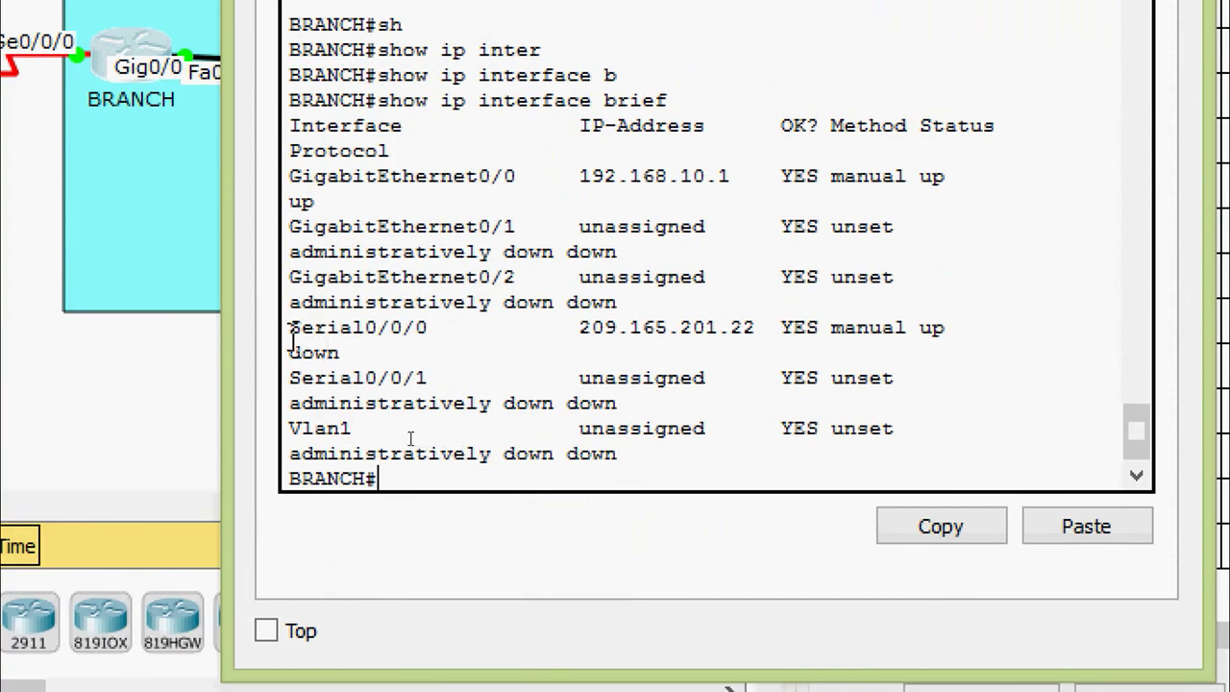
pyautogui.moveTo(292, 337); pyautogui.dragTo(747, 329)
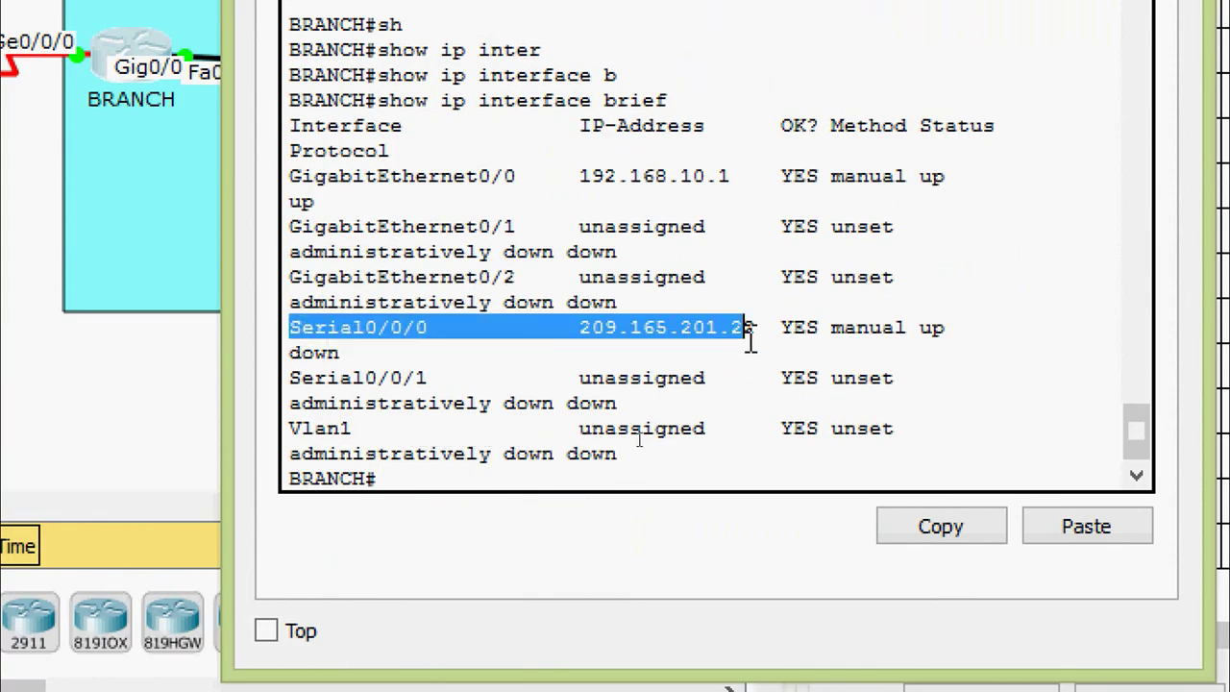
pyautogui.moveTo(302, 177); pyautogui.dragTo(748, 179)
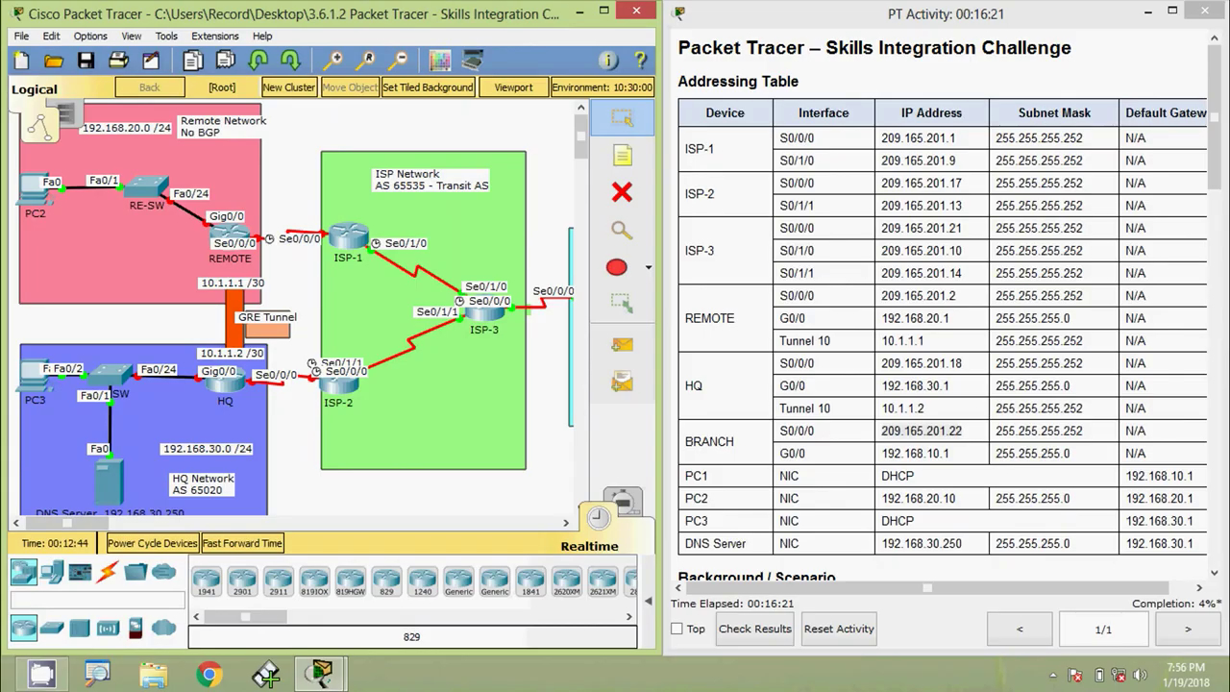
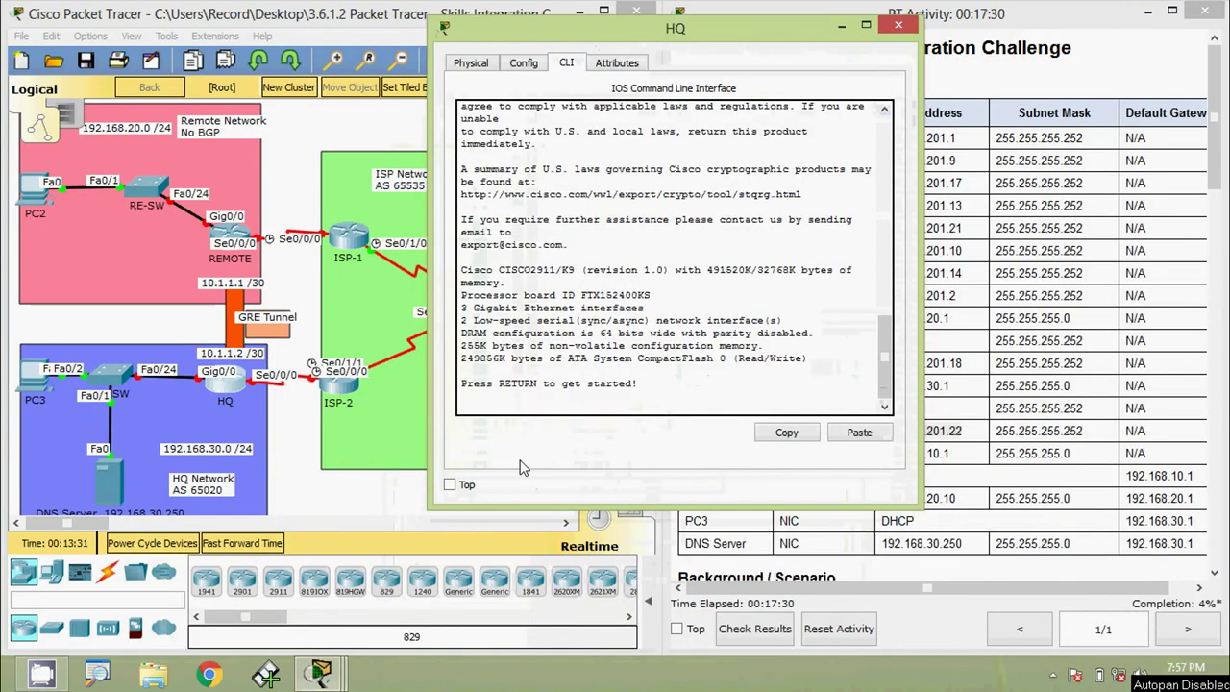
# Enter privileged mode on HQ and list its interfaces with show ip interface brief
pyautogui.press('Return')
pyautogui.write('e')
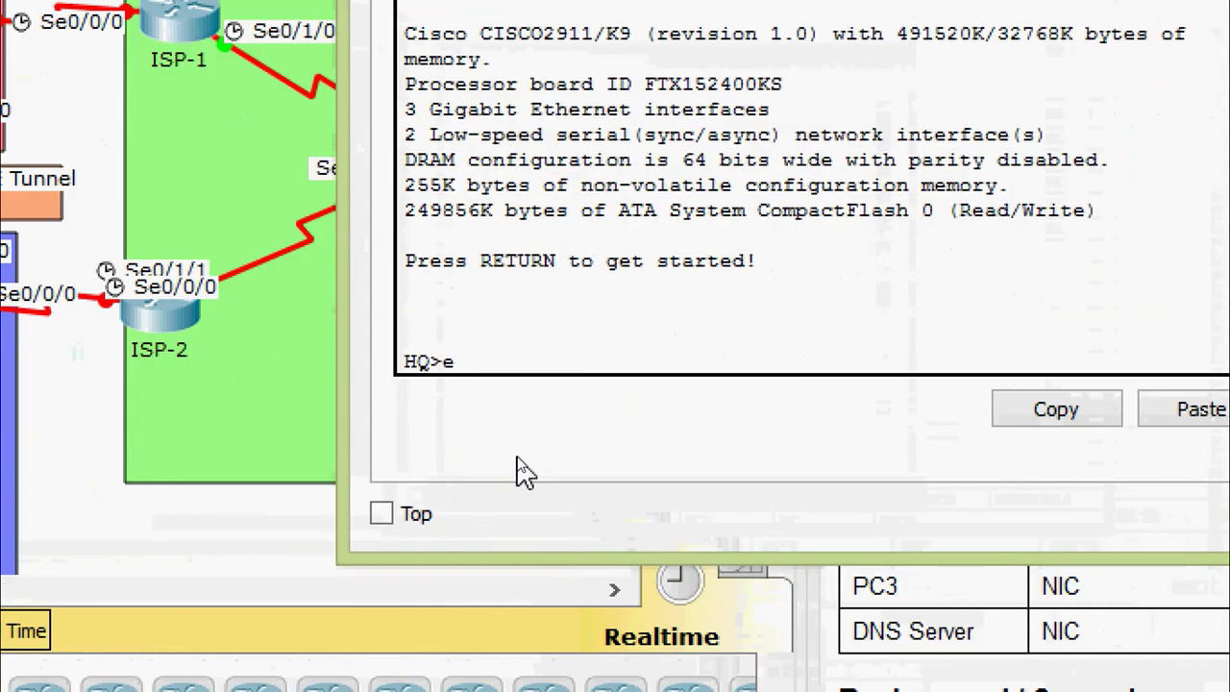
pyautogui.write('na')
pyautogui.press('Tab')
pyautogui.press('Return')
pyautogui.write('sh')
pyautogui.press('Tab')
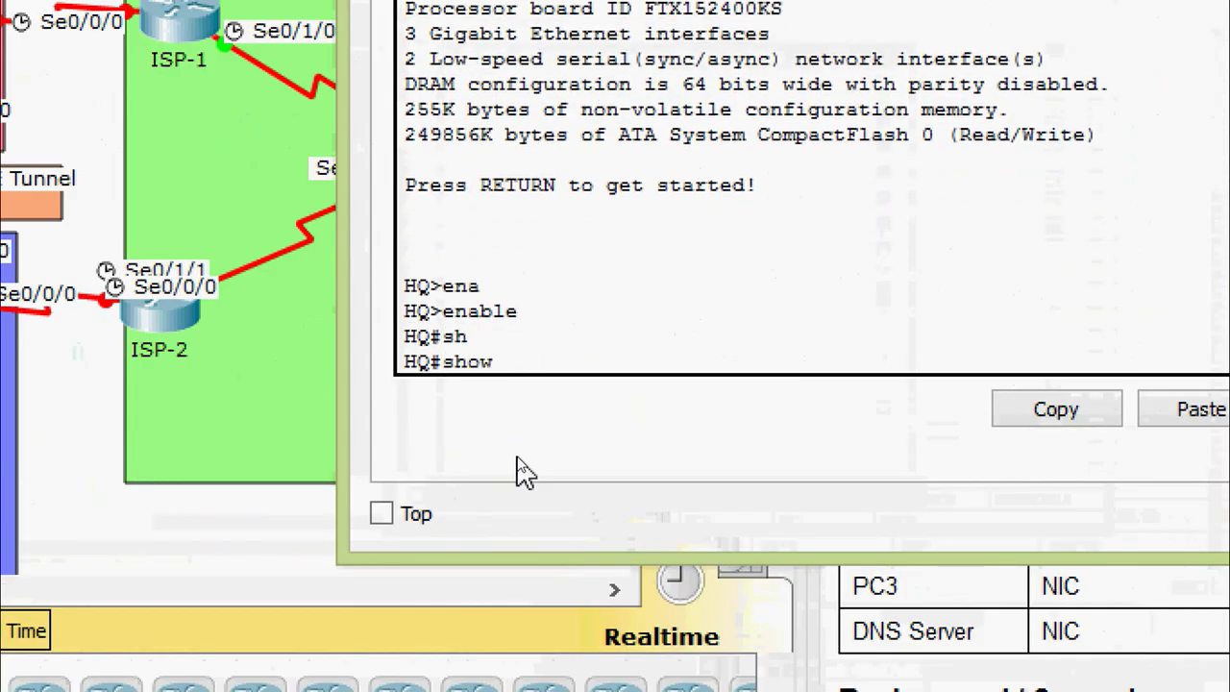
pyautogui.write('ip inter')
pyautogui.press('Tab')
pyautogui.write('b')
pyautogui.press('Tab')
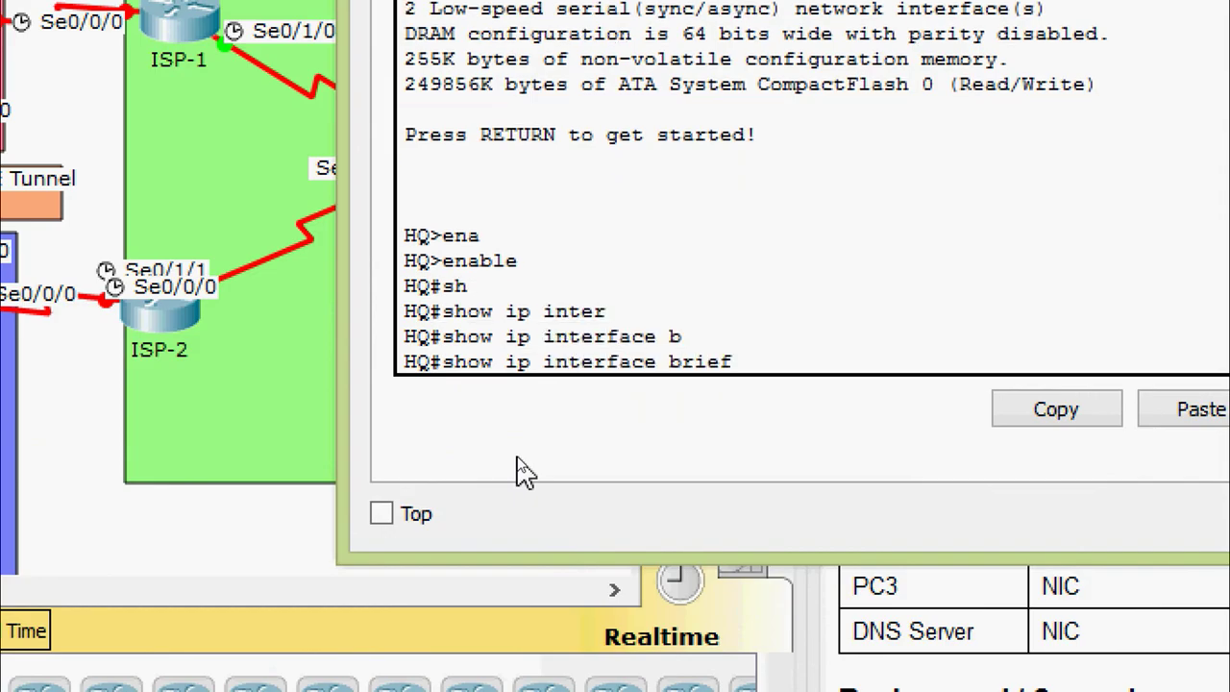
pyautogui.press('Return')
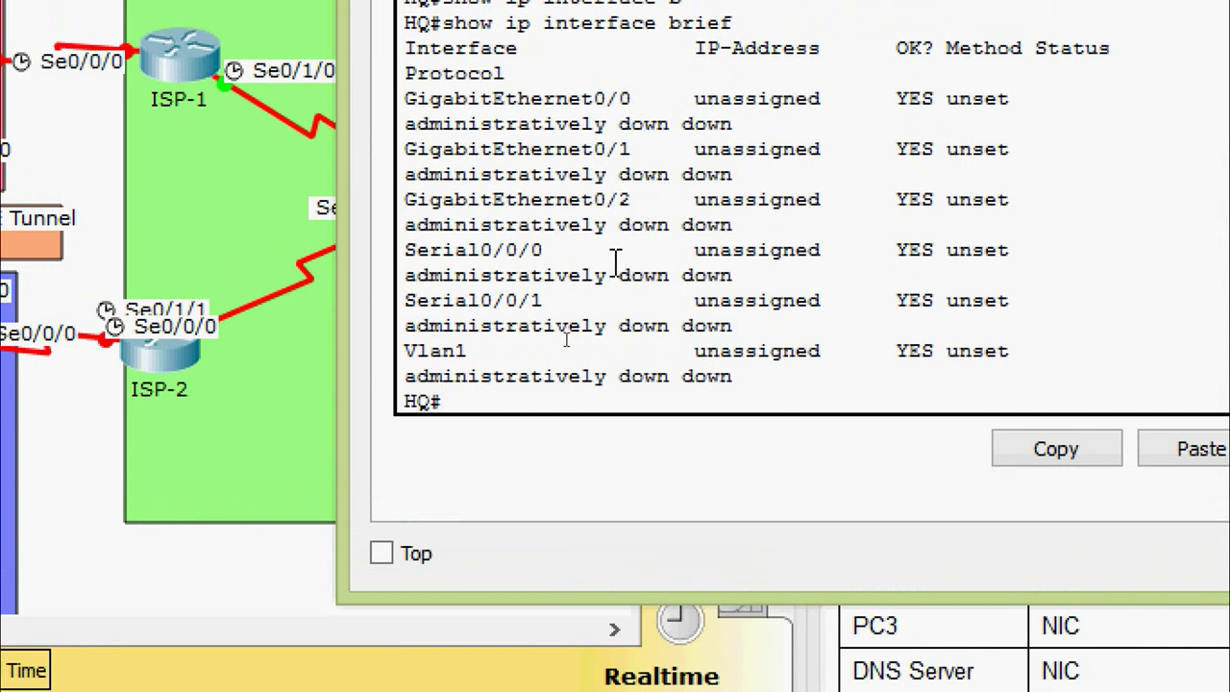
# Enter global configuration on HQ and create interface Tunnel 10
pyautogui.write('conf')
pyautogui.press('Tab')
pyautogui.press('Tab')
pyautogui.press('Return')
pyautogui.press('Return')
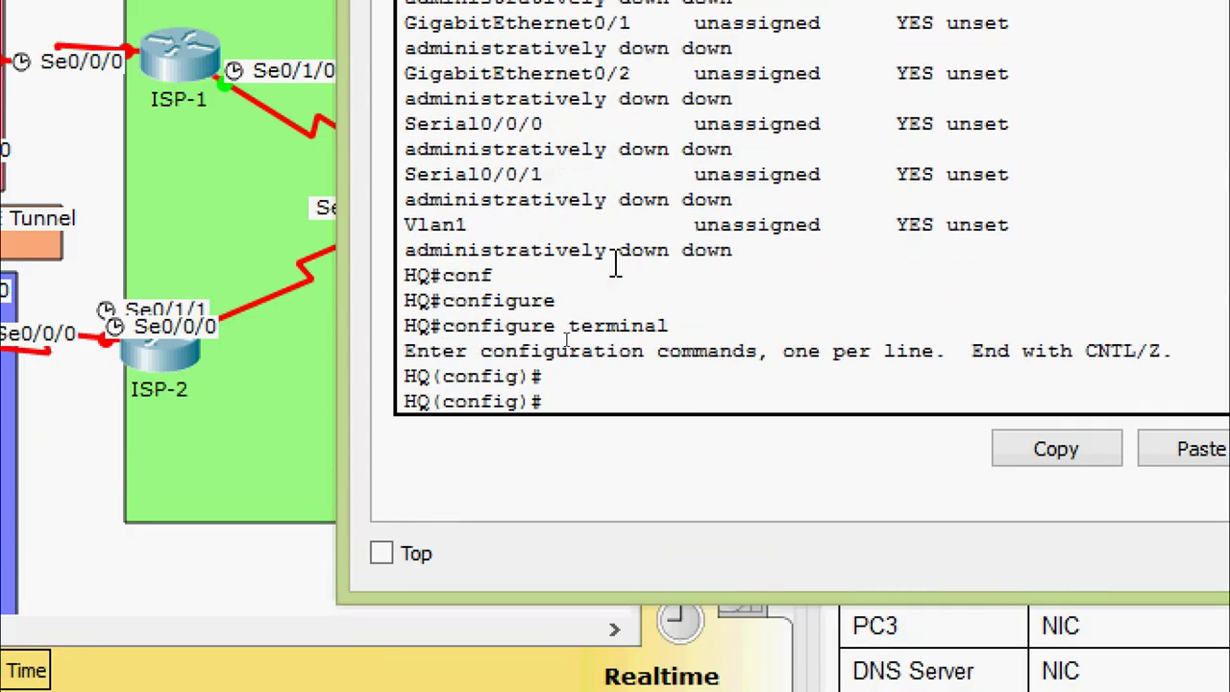
pyautogui.write('inter')
pyautogui.press('Tab')
pyautogui.write('tun')
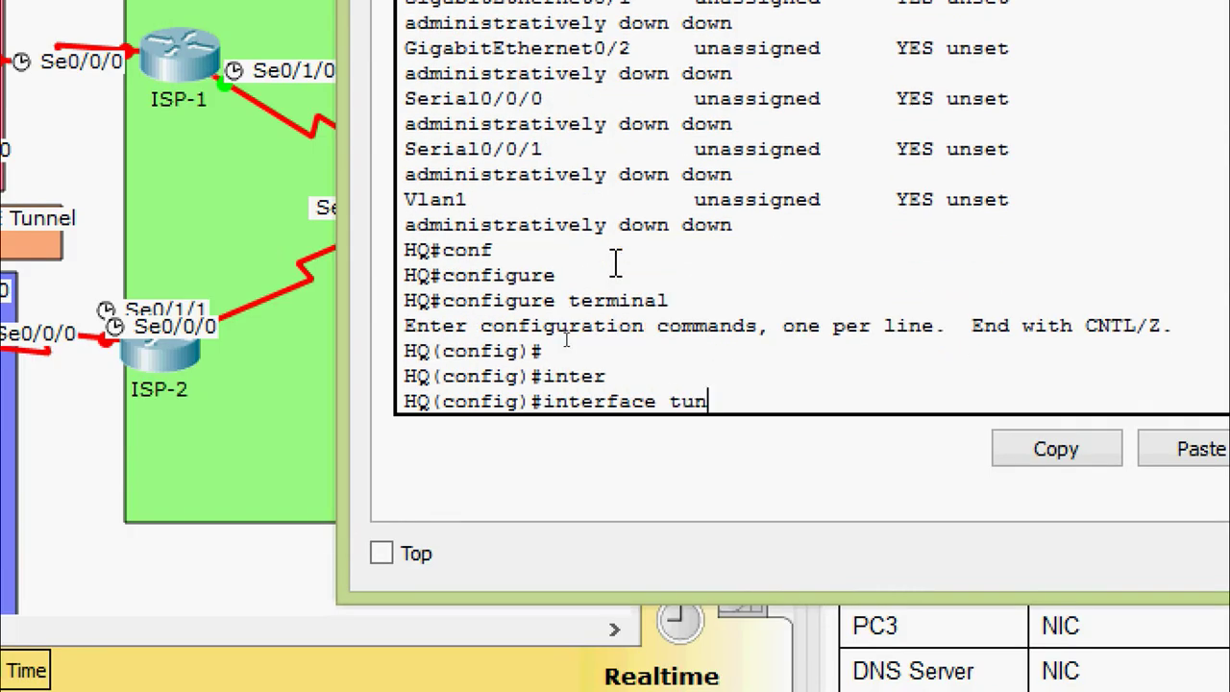
pyautogui.press('Tab')
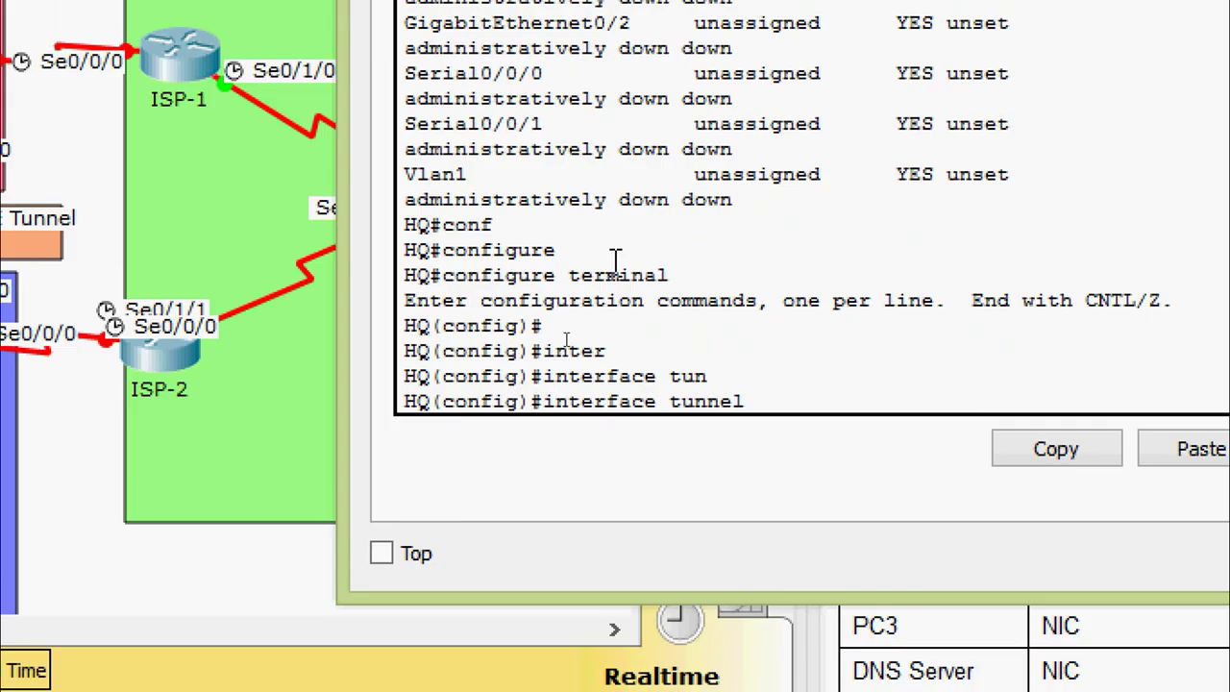
pyautogui.write('?')
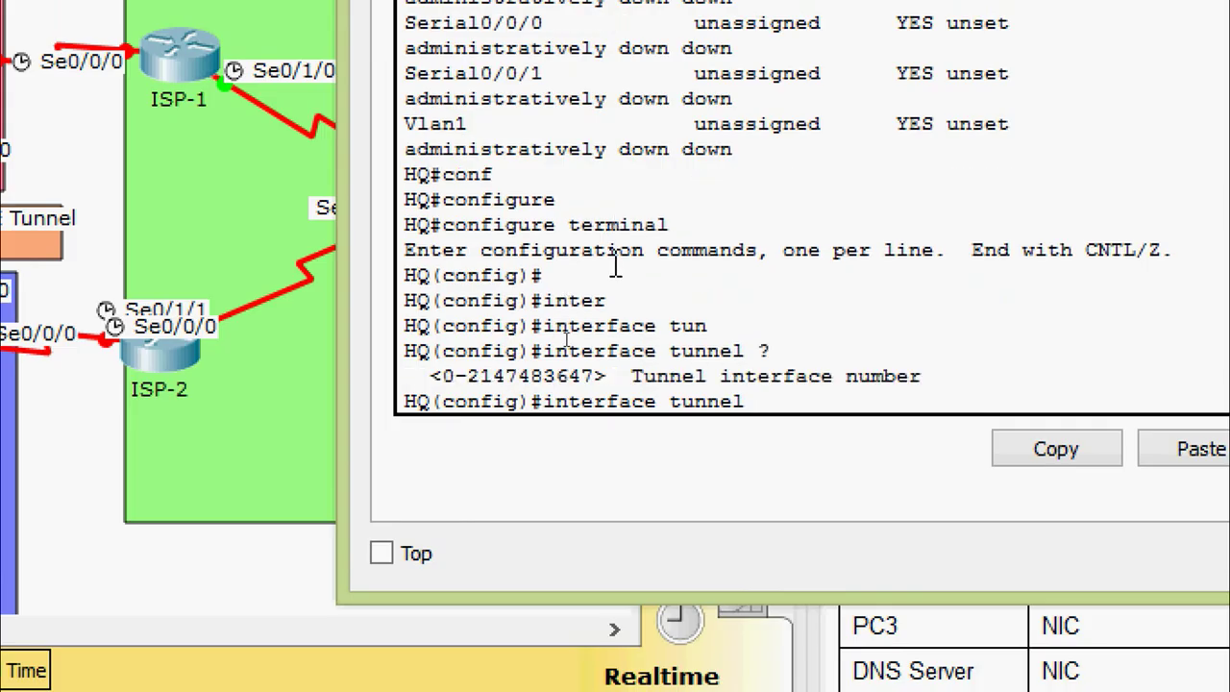
pyautogui.write('10')
pyautogui.press('Return')
pyautogui.press('Return')
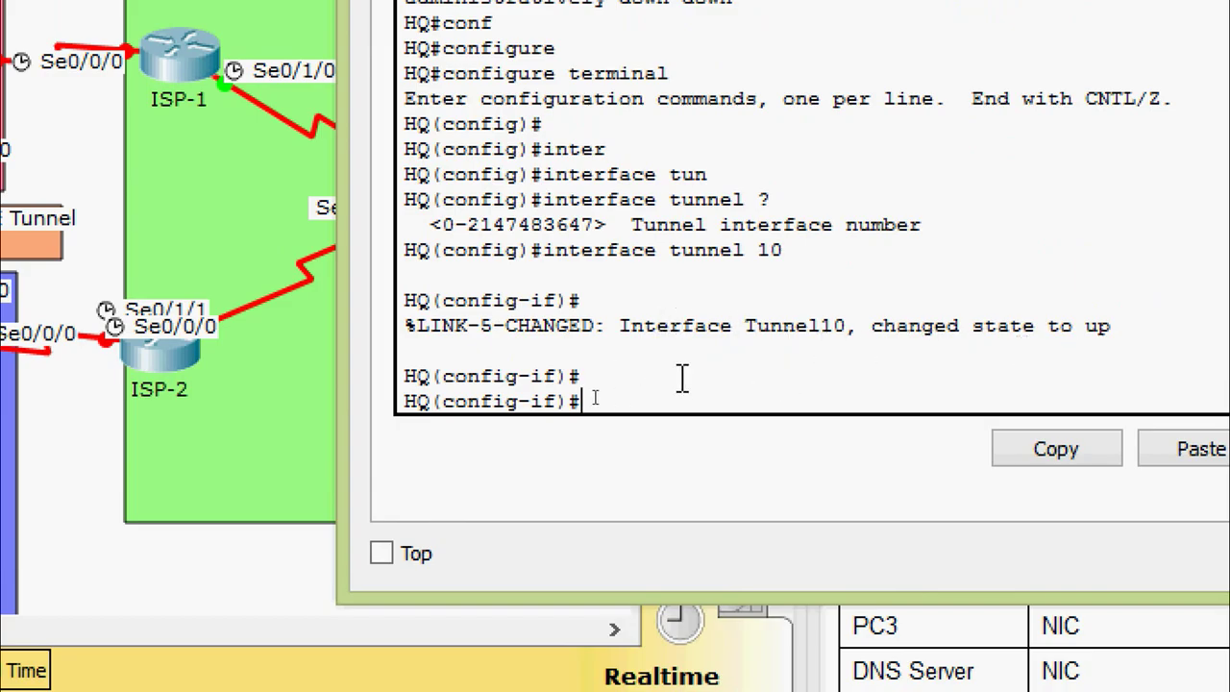
# Give Tunnel 10 the address 10.1.1.2 255.255.255.252 and exit the interface
pyautogui.write('ip ad')
pyautogui.press('Tab')
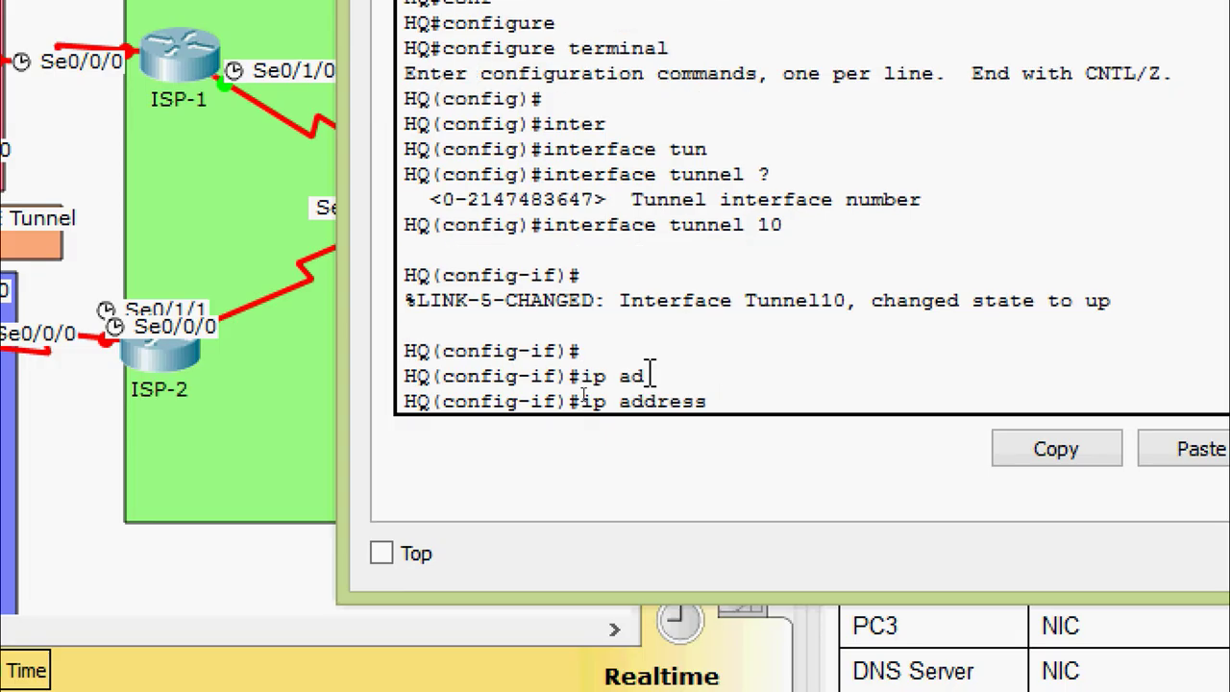
pyautogui.write('10.1.1.2 255.255.255.25')
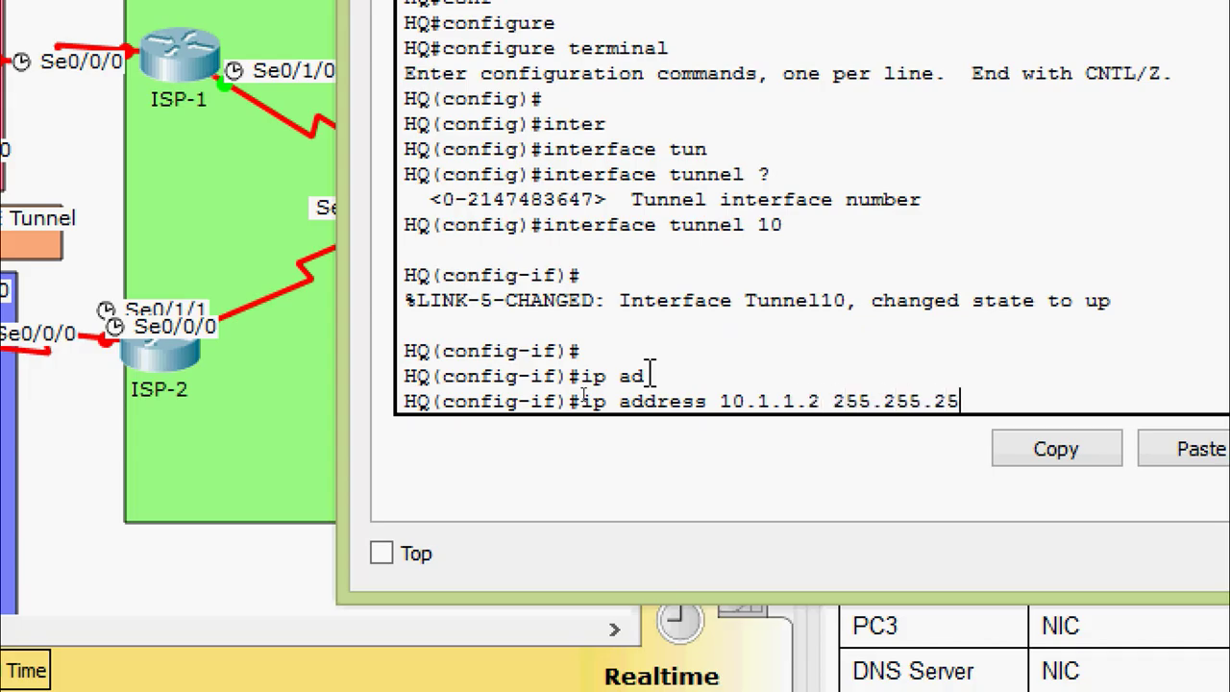
pyautogui.write('2')
pyautogui.press('Return')
pyautogui.press('Return')
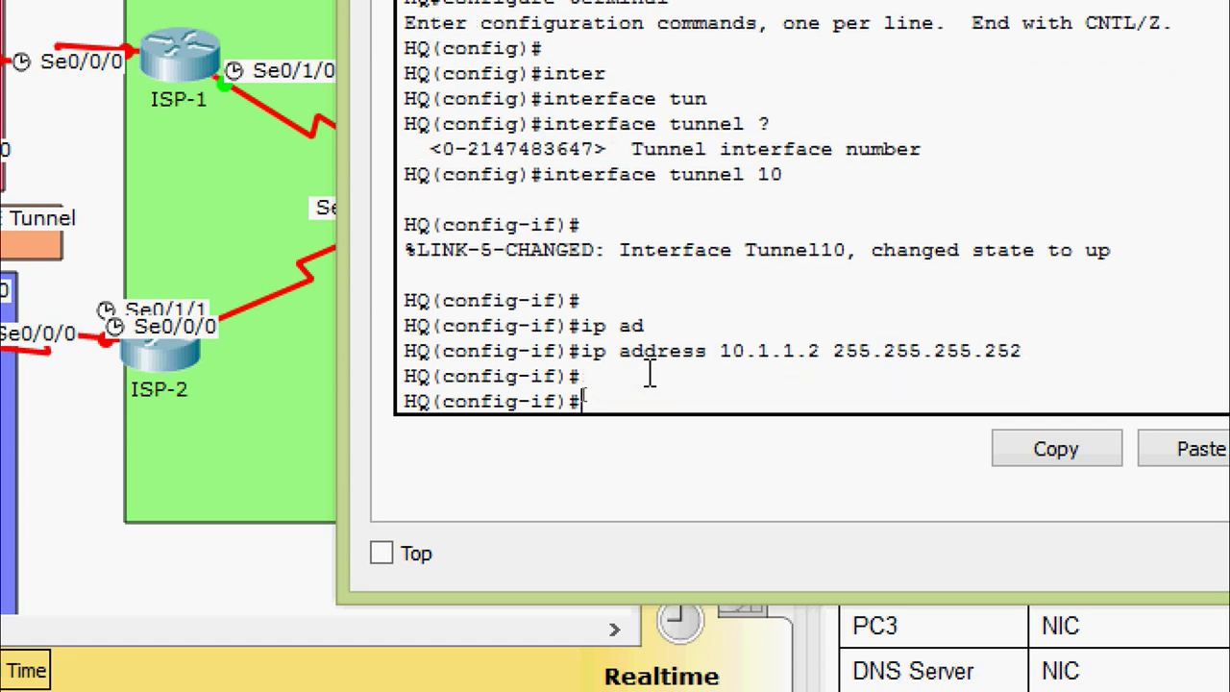
pyautogui.press('Return')
pyautogui.write('exit')
pyautogui.press('Return')
# Address HQ's GigabitEthernet0/0 as 192.168.30.1 255.255.255.0 and bring it up with no shutdown
pyautogui.write('ig)#i')
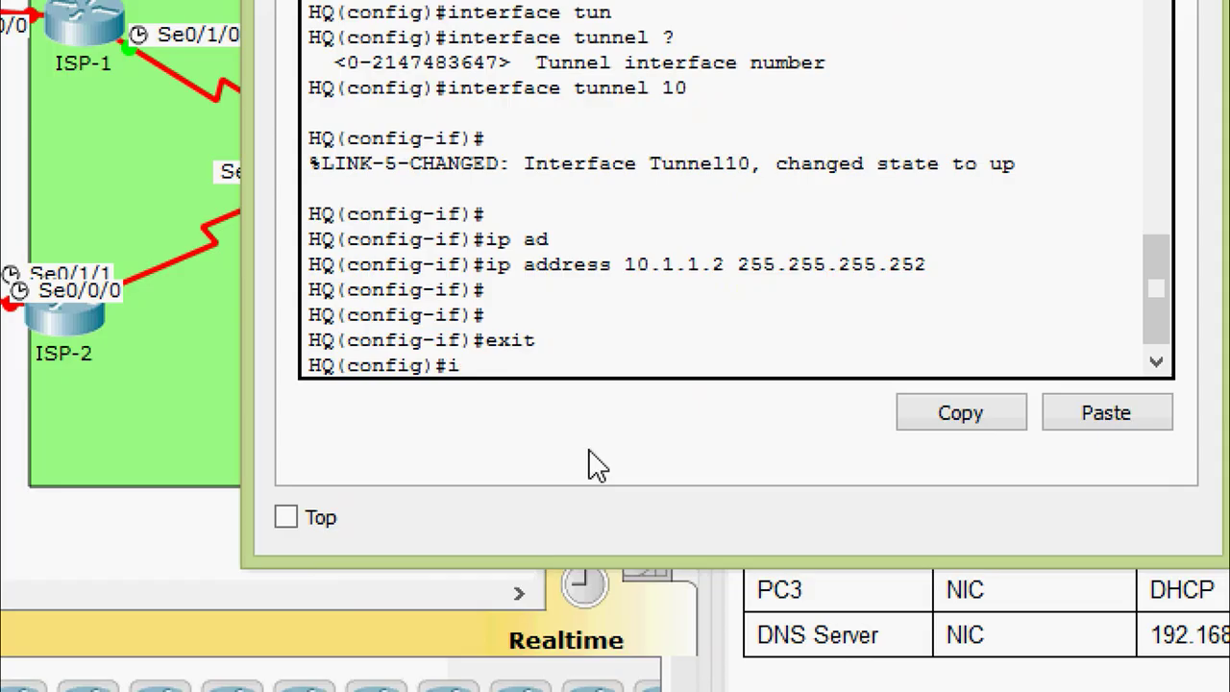
pyautogui.write('nter')
pyautogui.press('Tab')
pyautogui.write('gi')
pyautogui.press('Tab')
pyautogui.write('0')
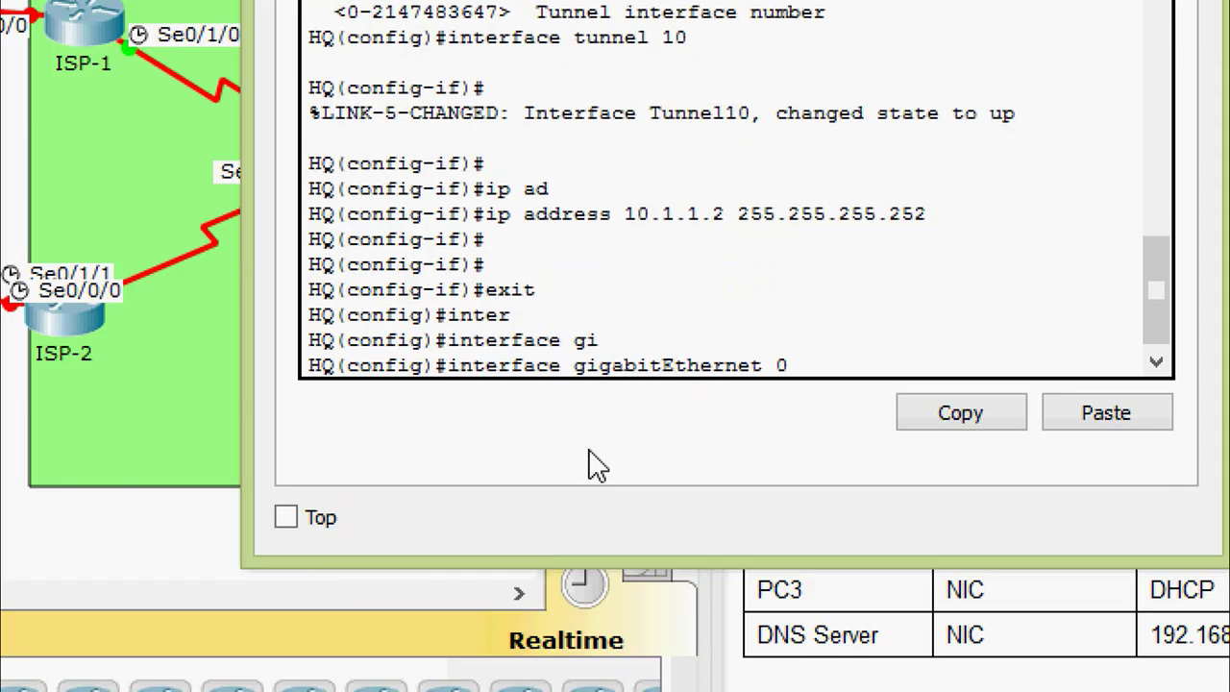
pyautogui.write('/0')
pyautogui.press('Return')
pyautogui.write('ip ad')
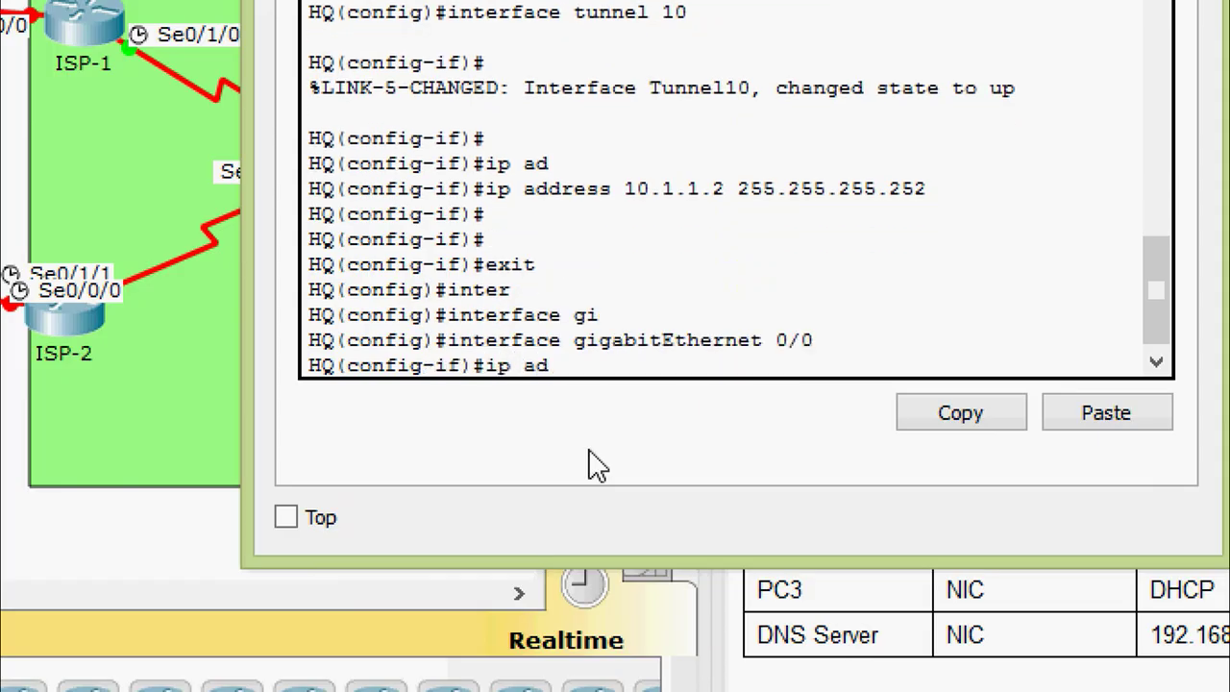
pyautogui.press('Tab')
pyautogui.write('1')
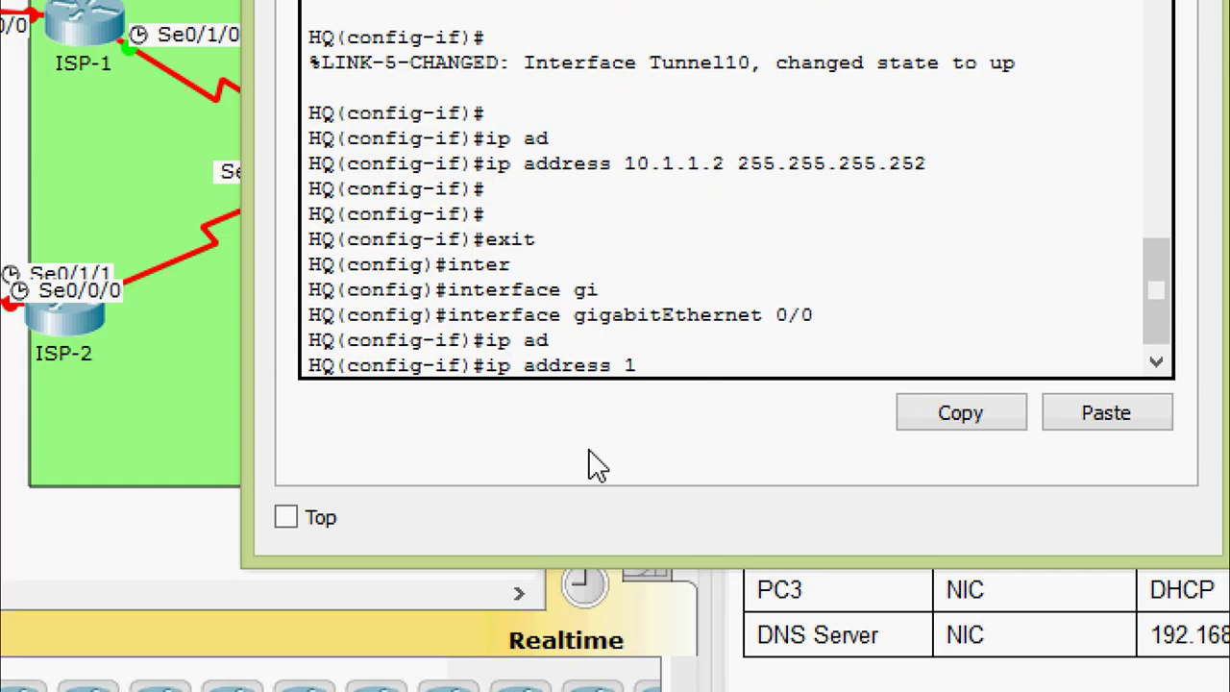
pyautogui.write('92.168.30.1')
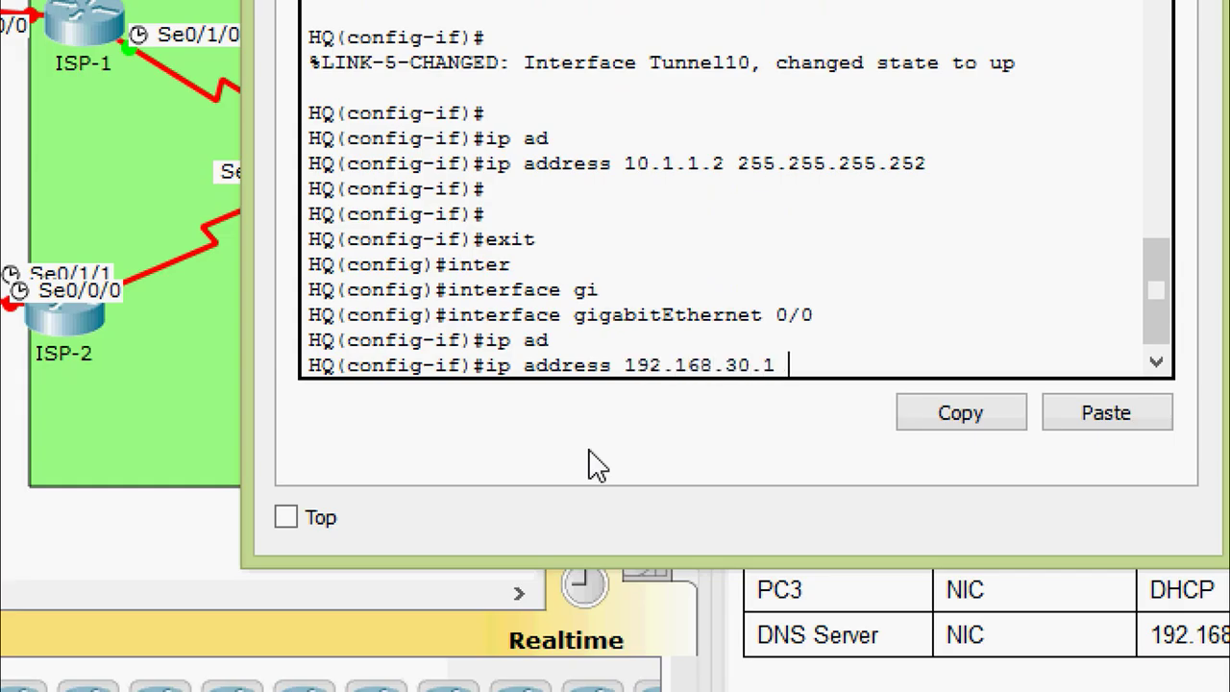
pyautogui.write(' 255.255.255.0')
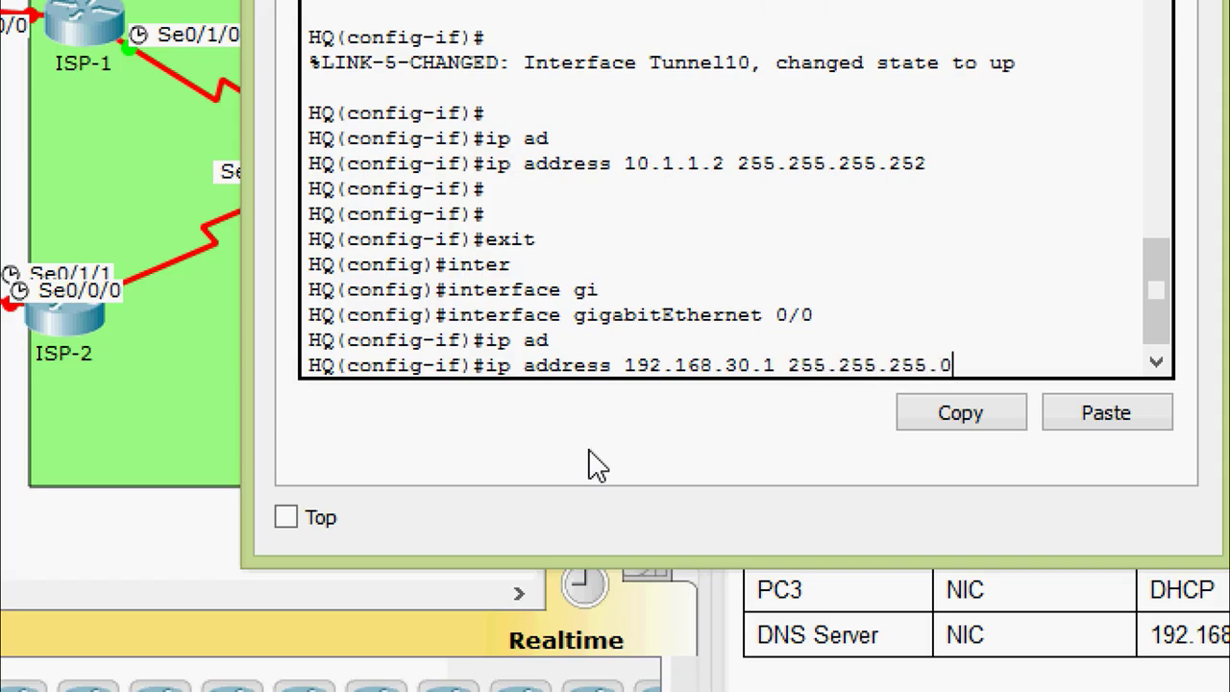
pyautogui.press('Return')
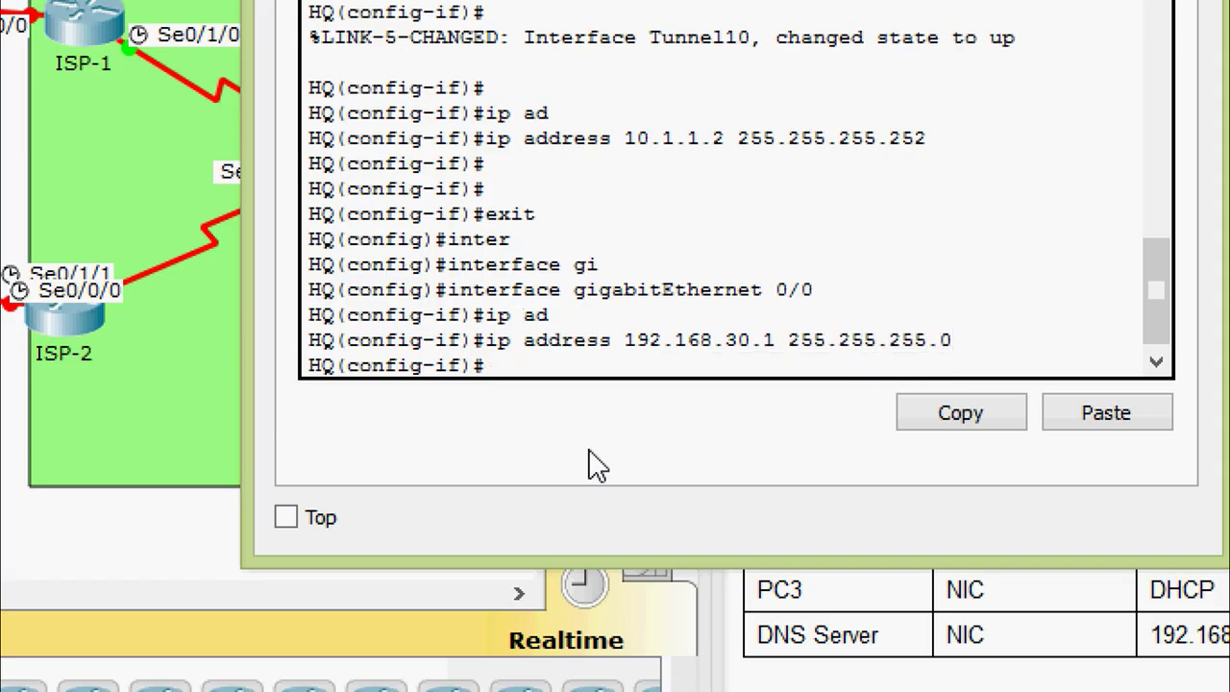
pyautogui.write('no shut')
pyautogui.press('Tab')
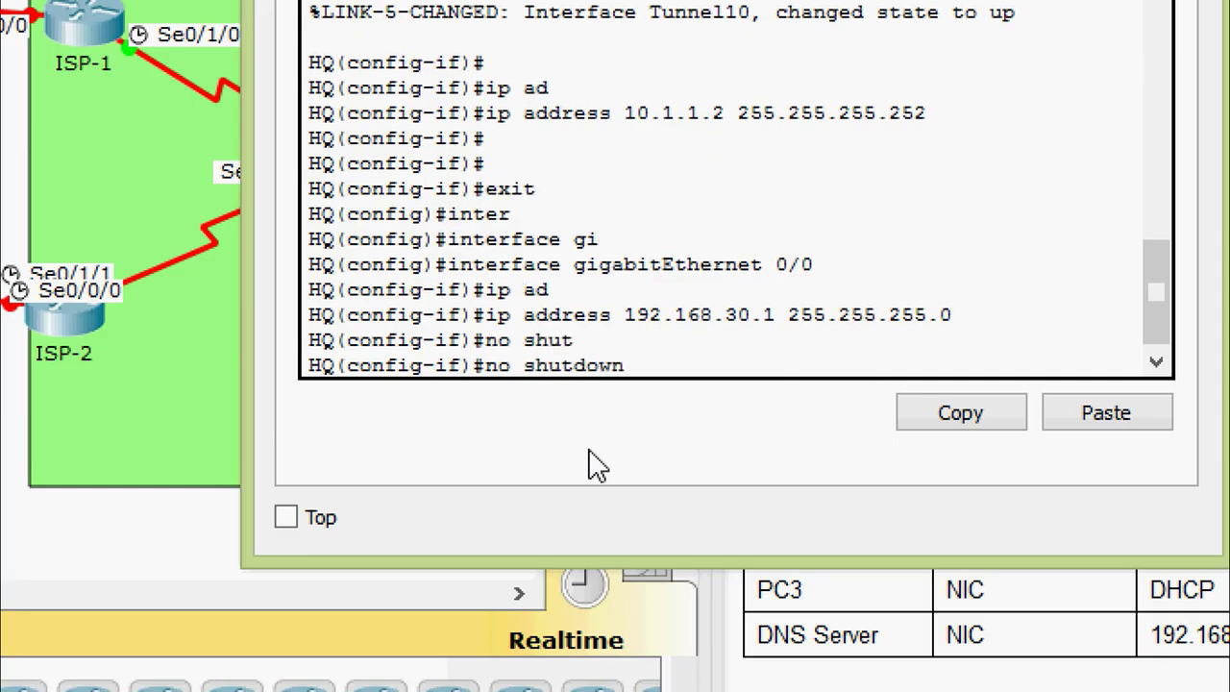
pyautogui.press('Return')
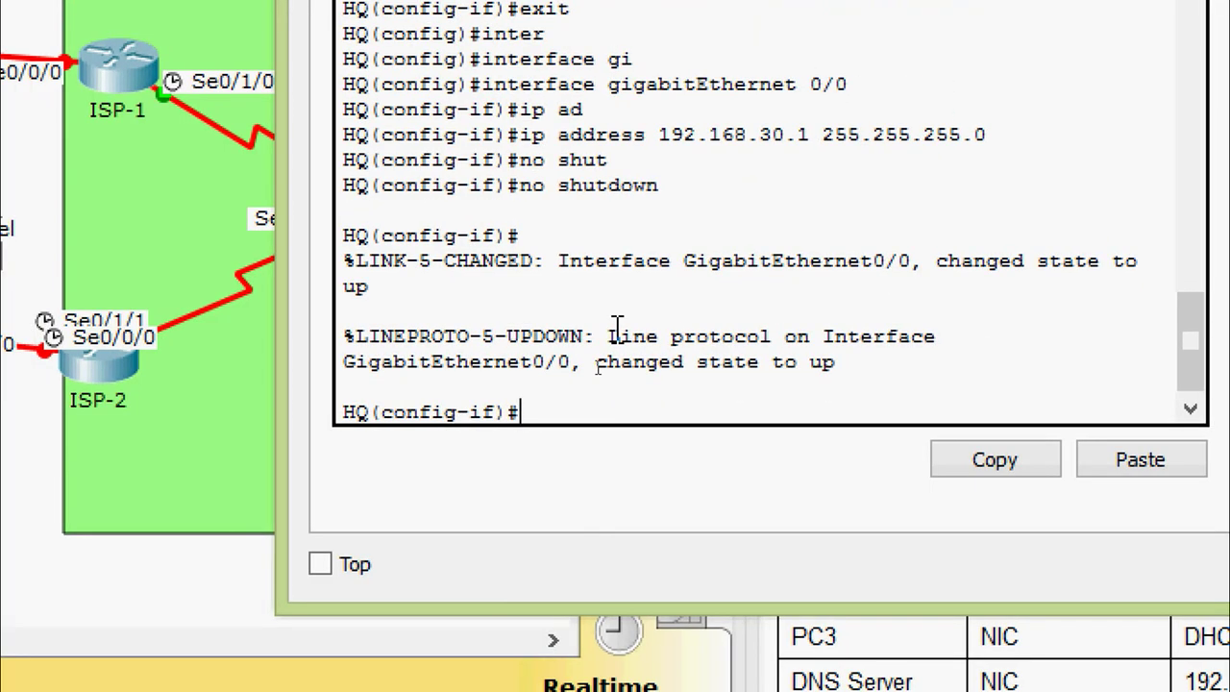
# Leave GigabitEthernet0/0 and start configuring HQ's Serial0/0/0
pyautogui.write('exit')
pyautogui.press('Return')
pyautogui.write('inte')
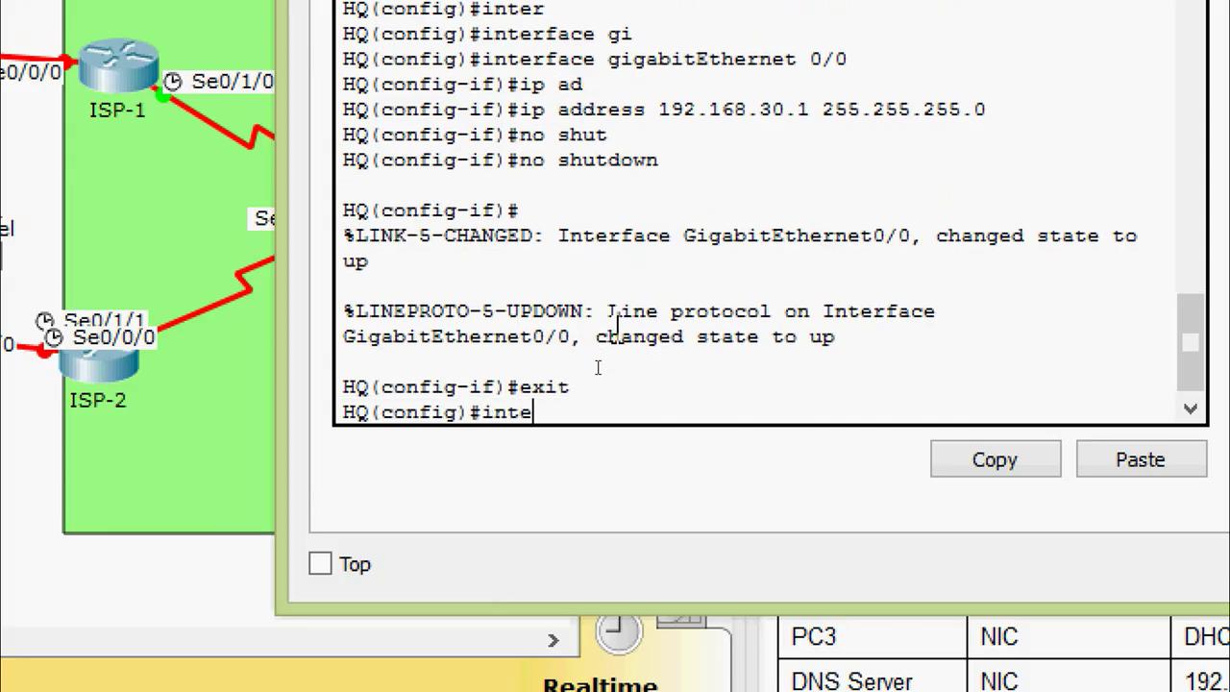
pyautogui.write('r')
pyautogui.press('Tab')
pyautogui.write('ser')
pyautogui.press('Tab')
pyautogui.write('0/0/')
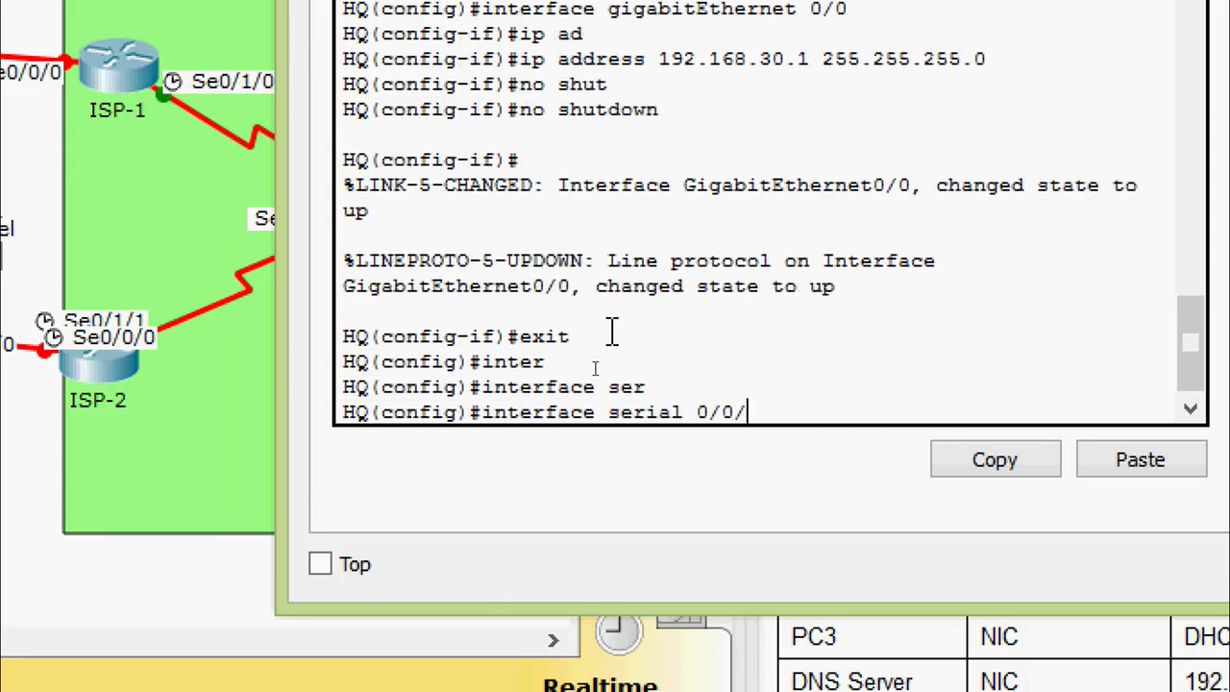
pyautogui.write('0')
pyautogui.press('Return')
# Assign Serial0/0/0 the address 209.165.201.18 255.255.255.252 and enable it with no shutdown
pyautogui.write('ip ad')
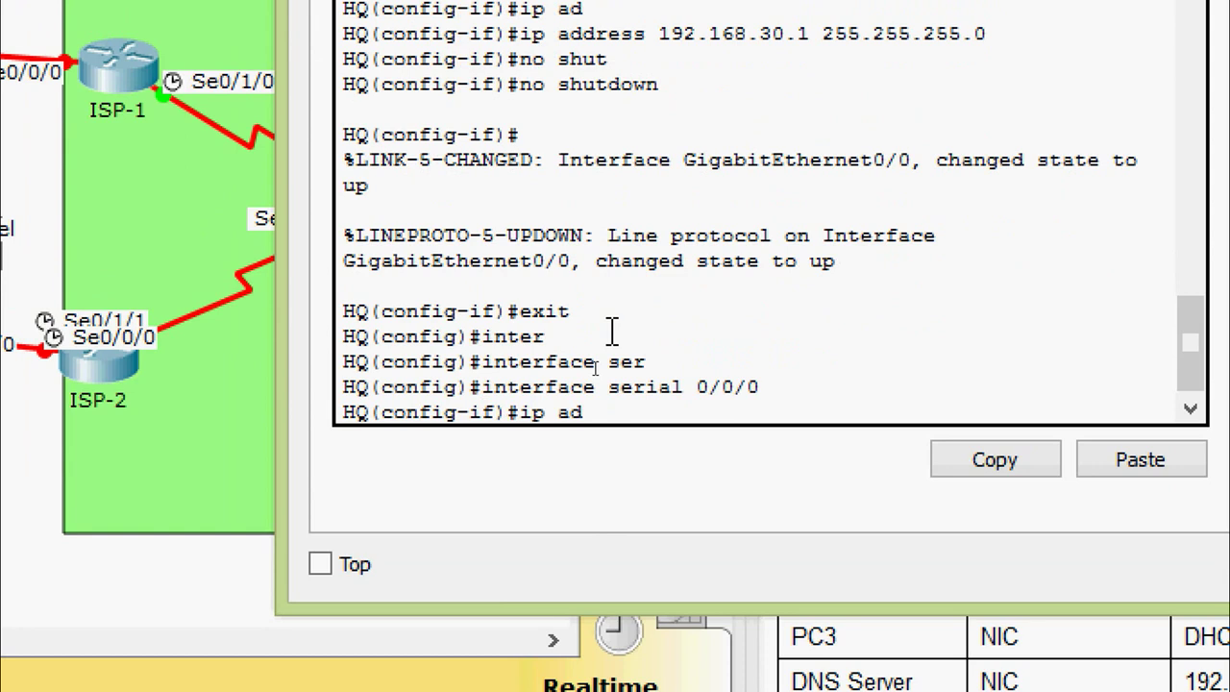
pyautogui.press('Tab')
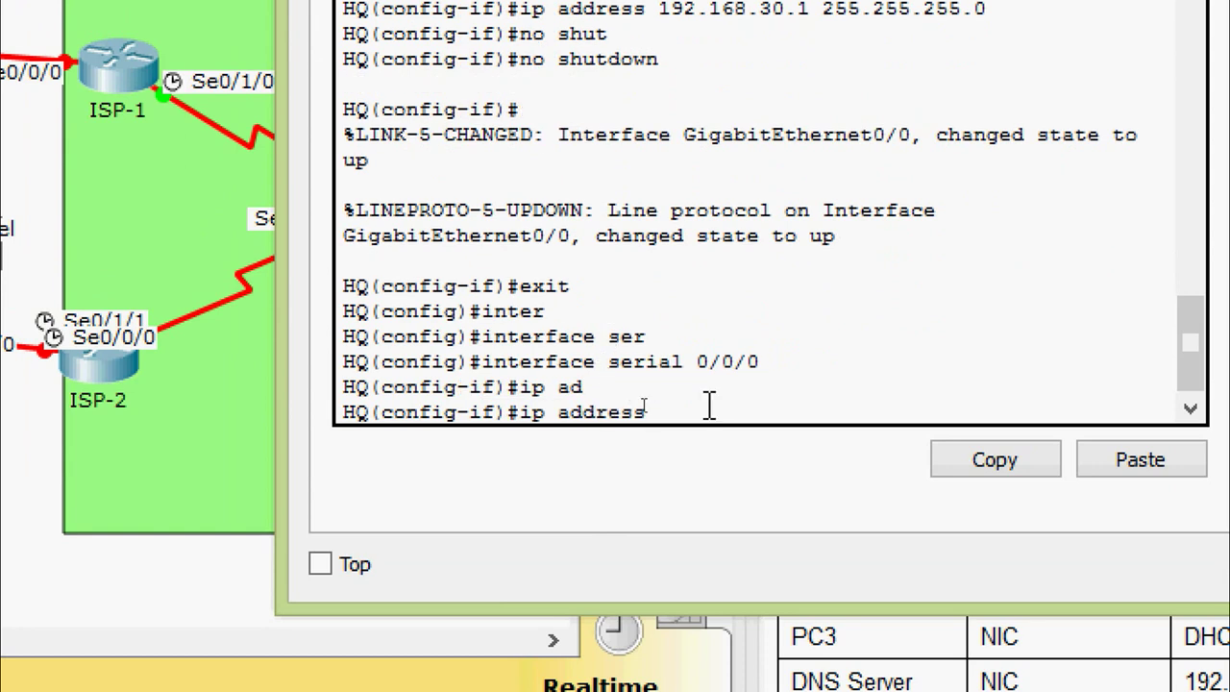
pyautogui.rightClick(708, 406)
pyautogui.click(740, 471)
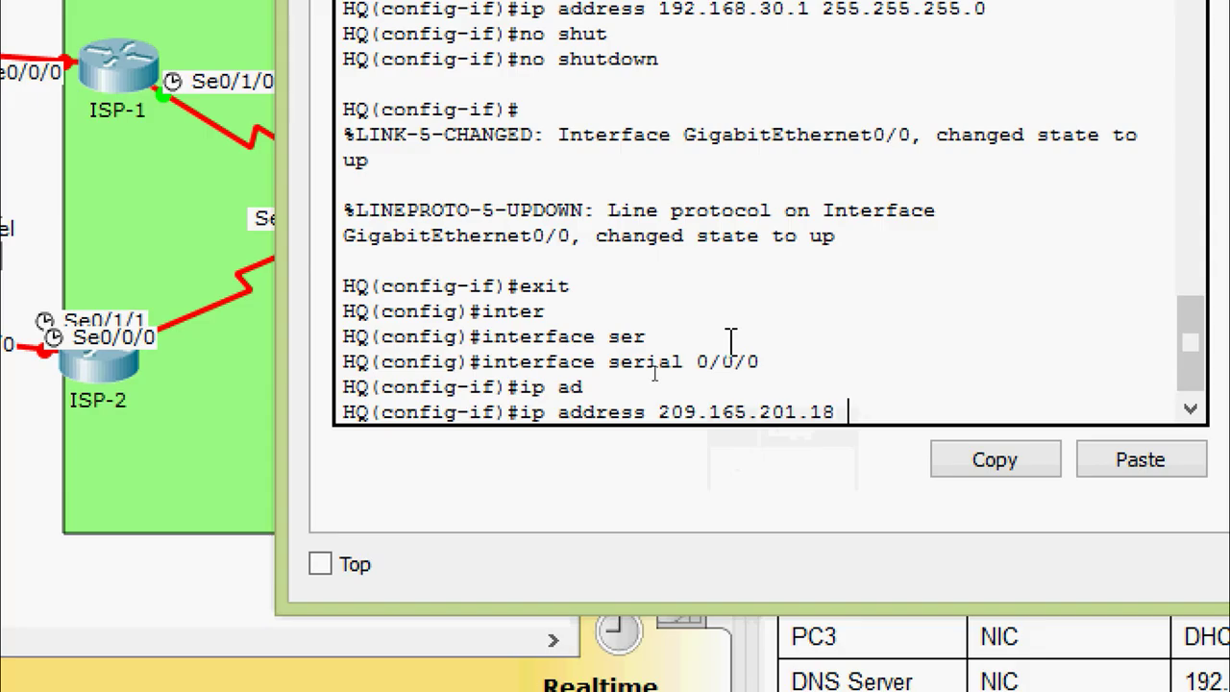
pyautogui.write('255.255/')
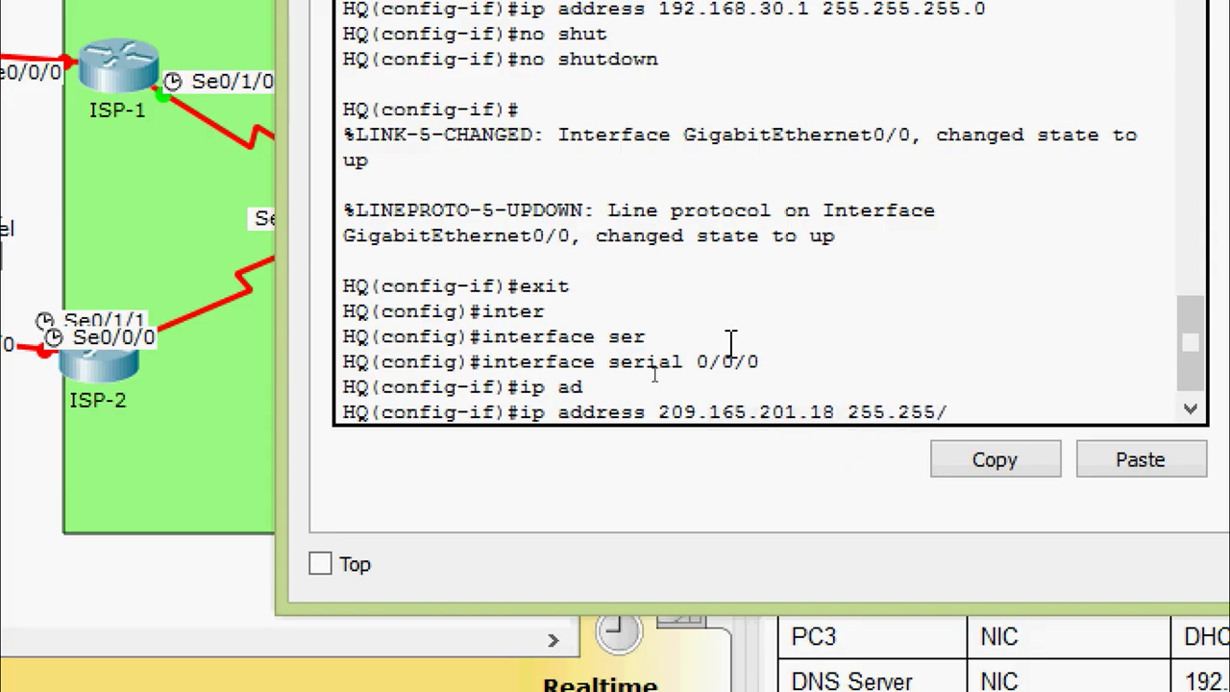
pyautogui.press('BackSpace')
pyautogui.write('.255.252')
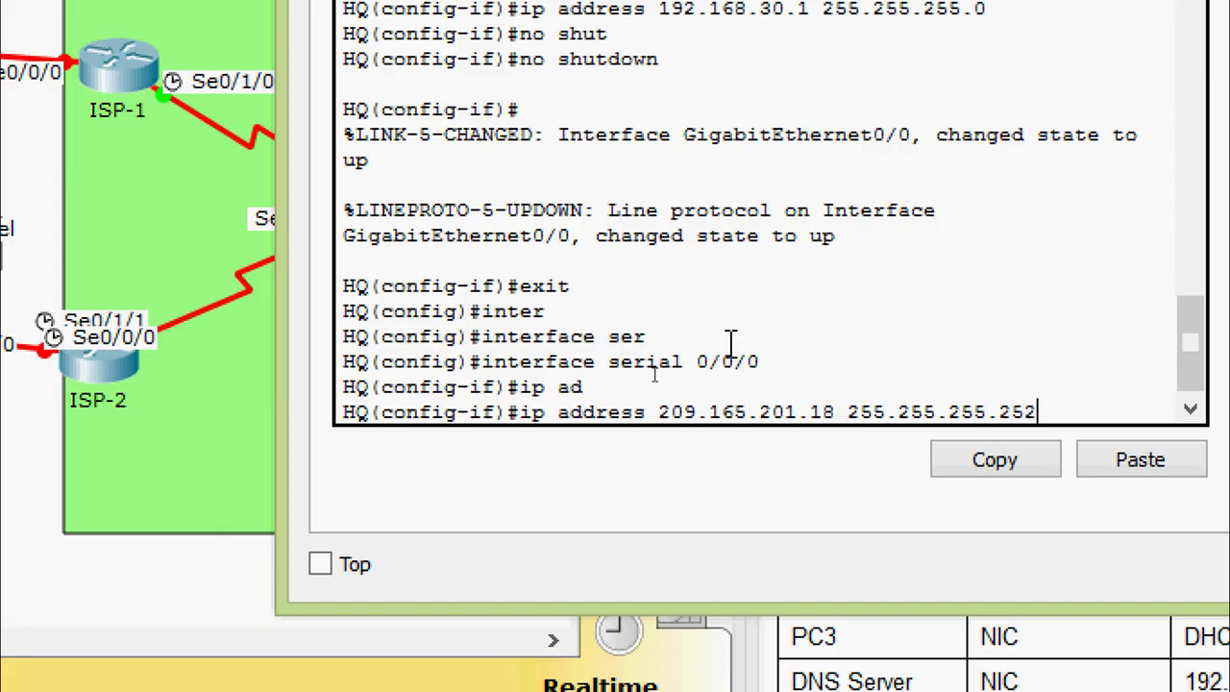
pyautogui.press('Return')
pyautogui.write('no shut')
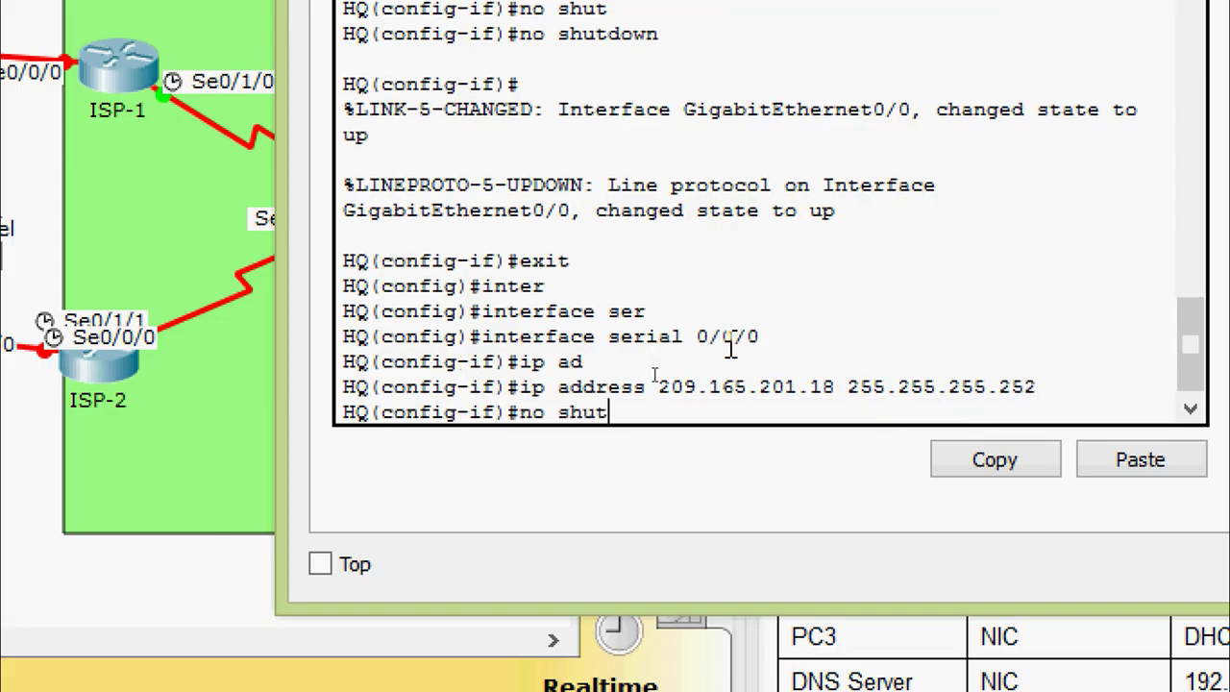
pyautogui.press('Tab')
pyautogui.press('Return')
pyautogui.press('Return')
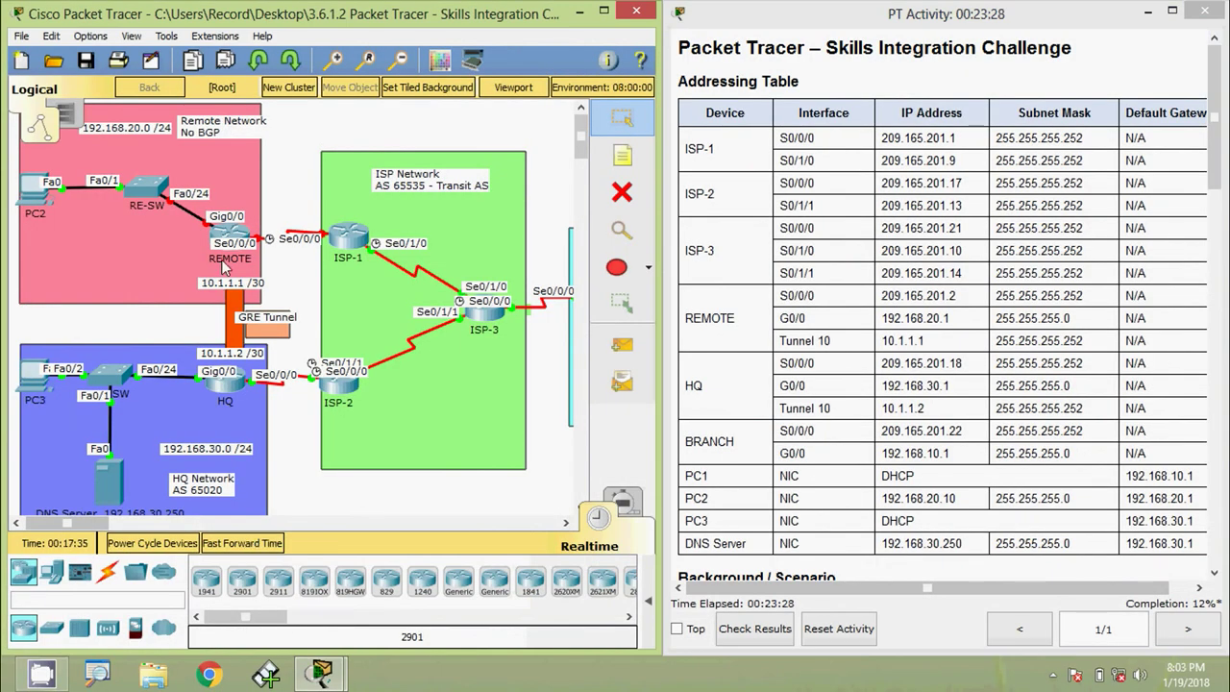
# Open the REMOTE router's CLI and enter privileged mode
pyautogui.click(236, 236)
pyautogui.click(518, 165)
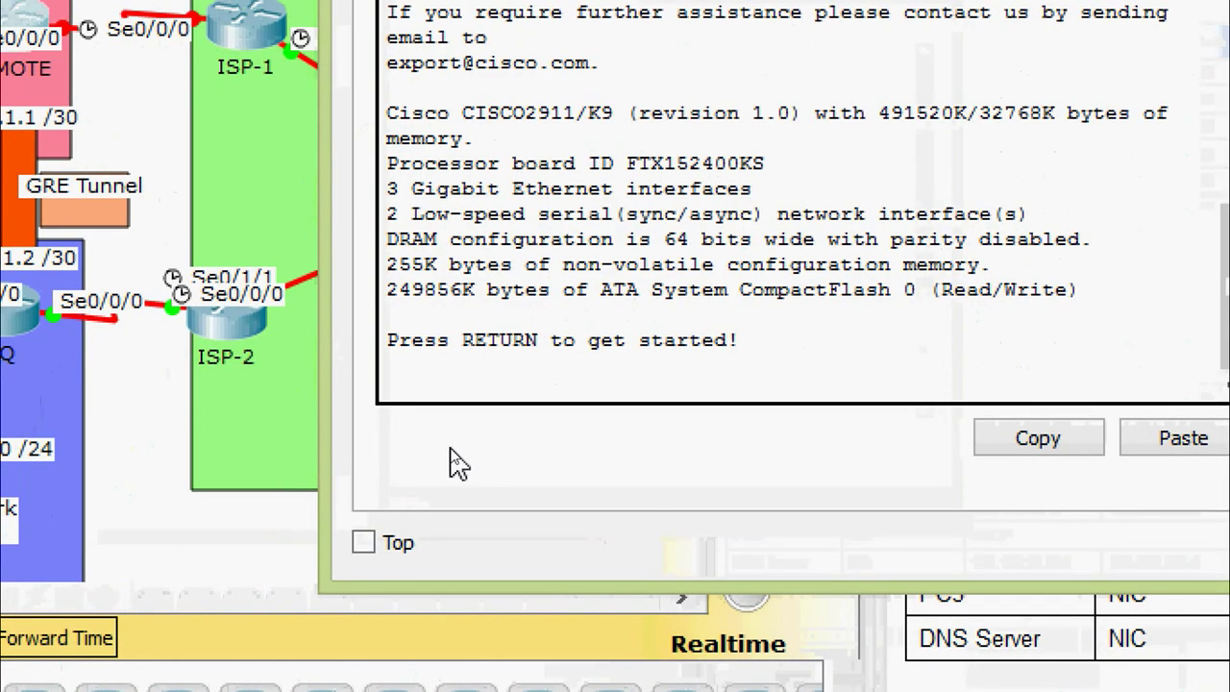
pyautogui.press('Return')
pyautogui.write('ena')
pyautogui.press('Tab')
pyautogui.press('Return')
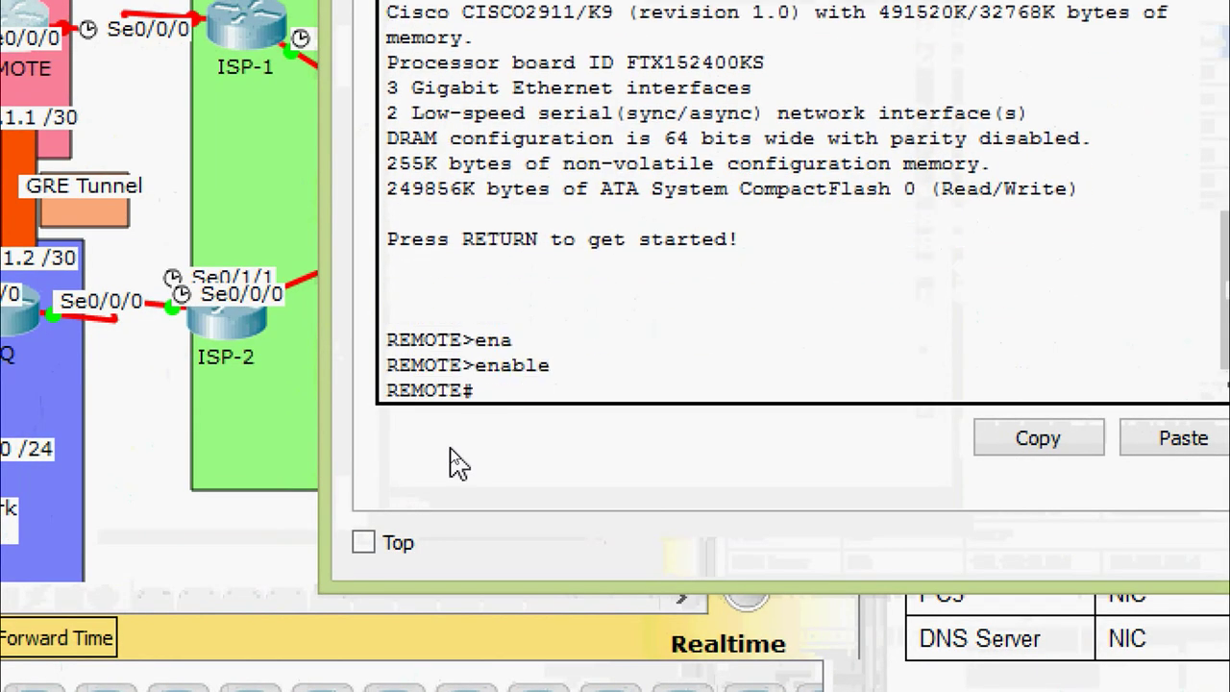
# Enter configure terminal, return with Ctrl+Z, and run show ip interface brief on REMOTE
pyautogui.write('conf')
pyautogui.press('Tab')
pyautogui.write('t')
pyautogui.press('Tab')
pyautogui.press('Tab')
pyautogui.press('Return')
pyautogui.press('Return')
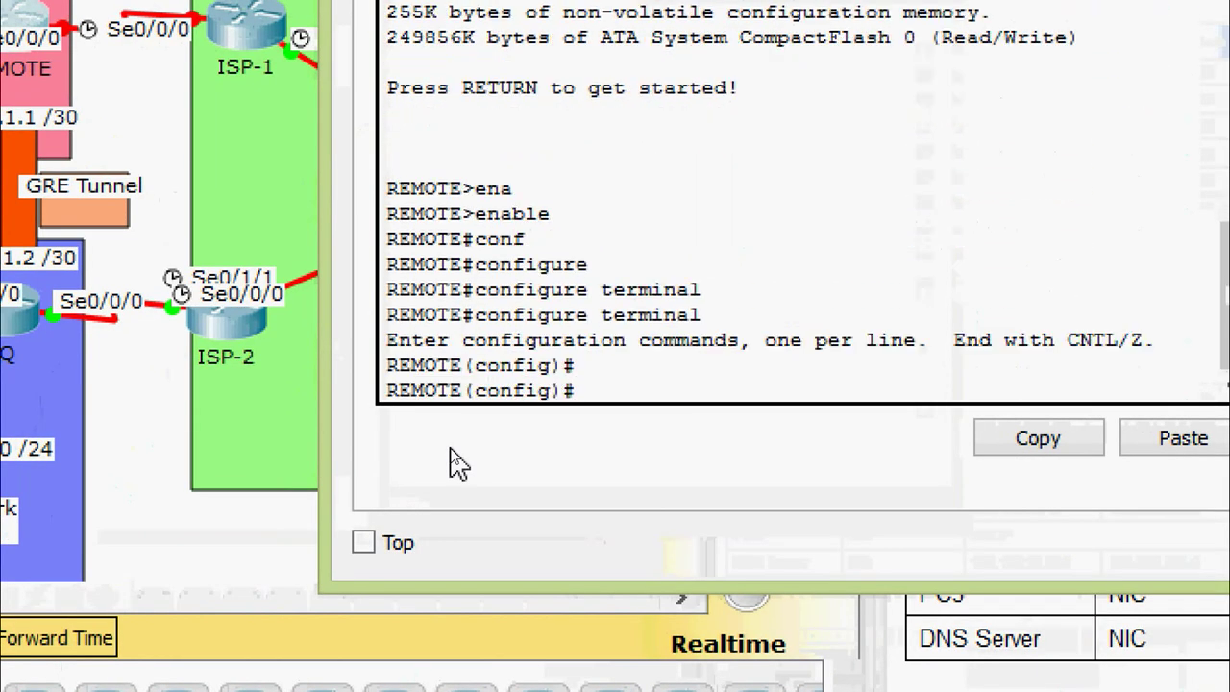
pyautogui.hotkey('ctrl', 'z')
pyautogui.write('sh')
pyautogui.press('Tab')
pyautogui.write('ip')
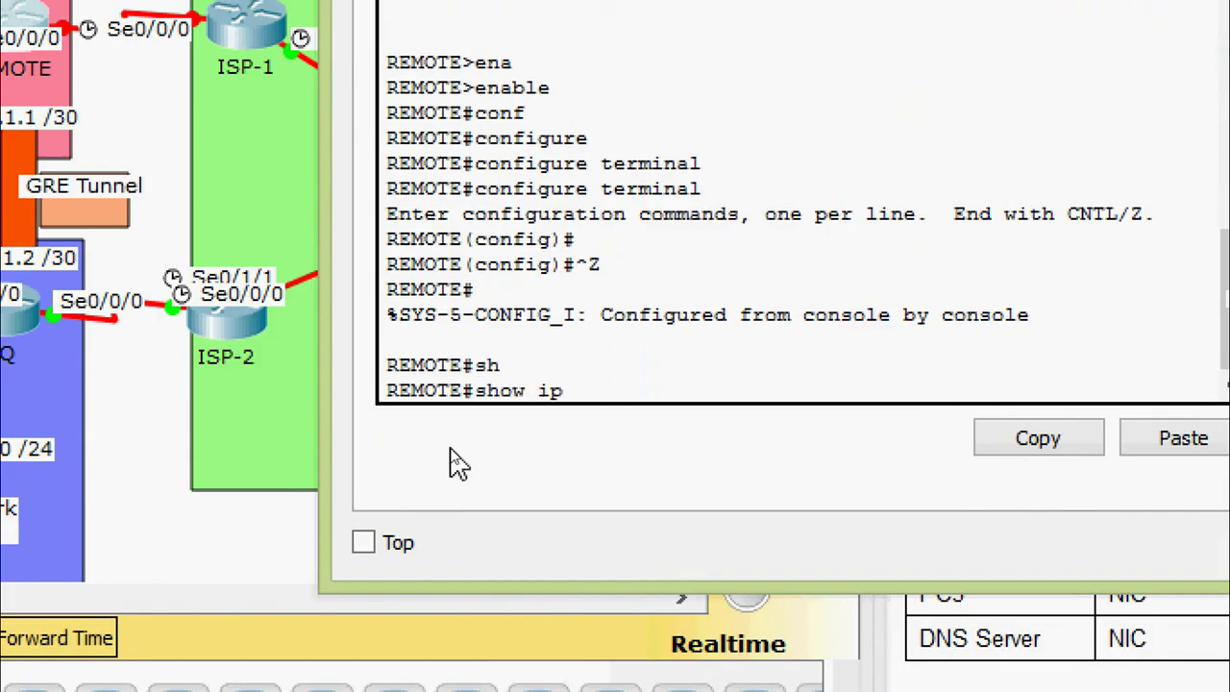
pyautogui.write(' inter')
pyautogui.press('Tab')
pyautogui.write('b')
pyautogui.press('Tab')
pyautogui.press('Return')
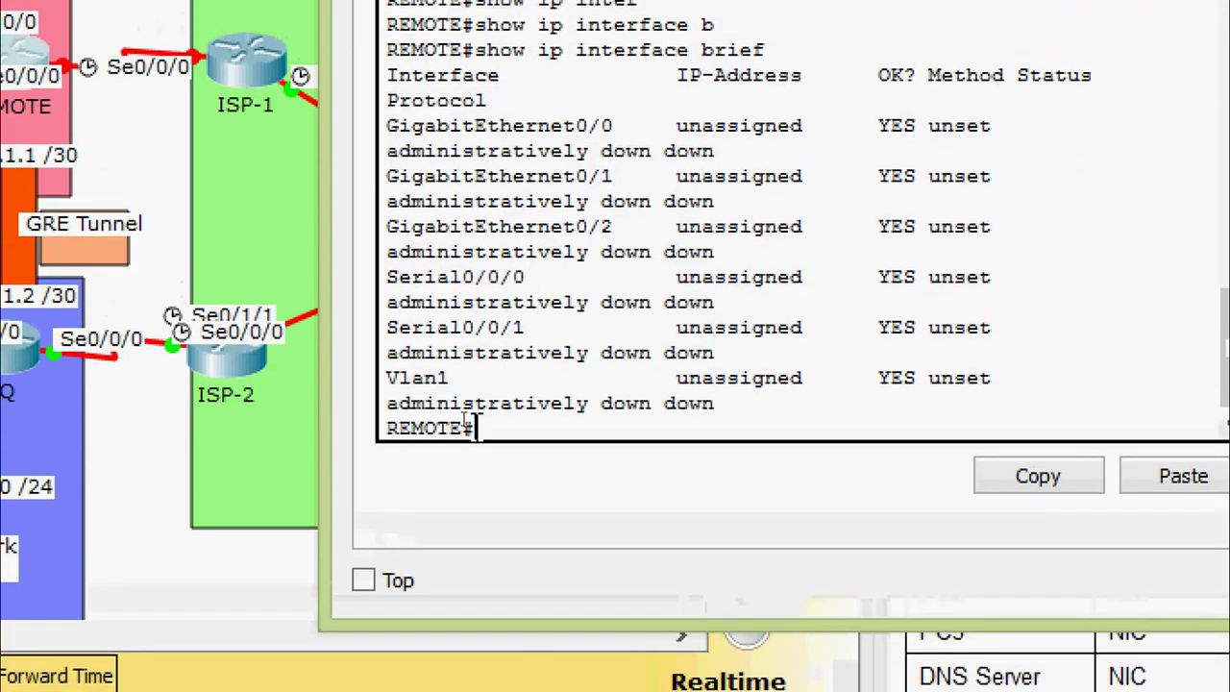
# Create REMOTE's Tunnel 10 with address 10.1.1.1 255.255.255.252
pyautogui.write('conf')
pyautogui.press('Tab')
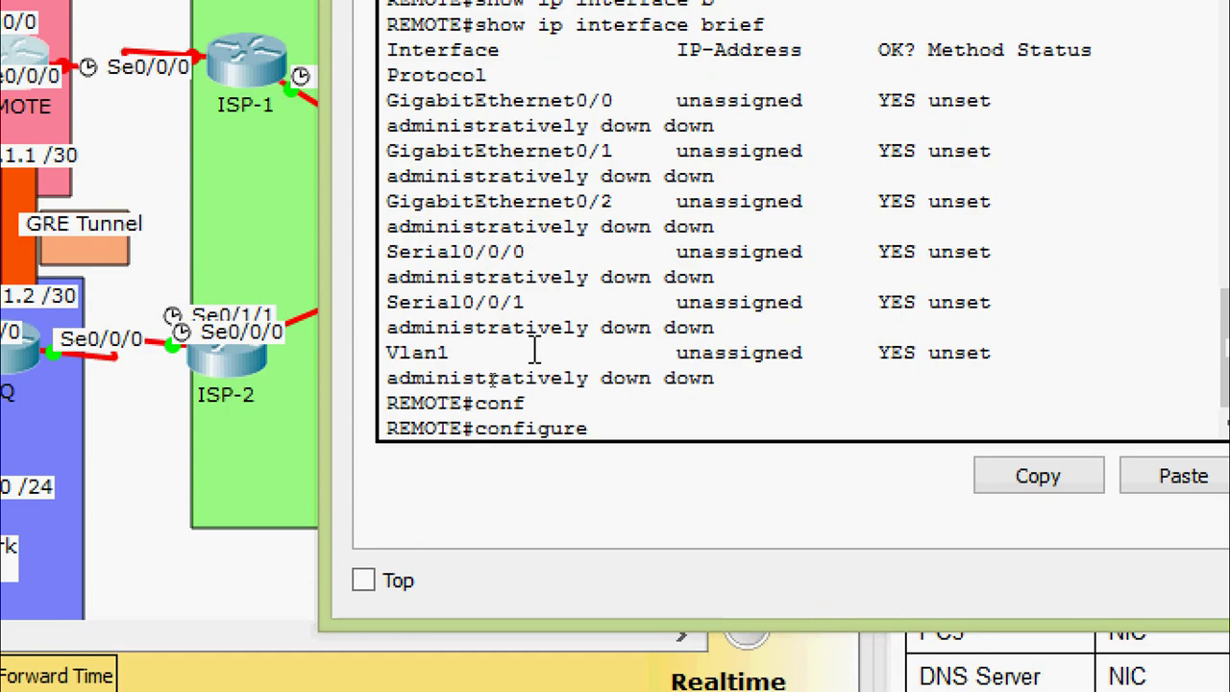
pyautogui.write('t')
pyautogui.press('Tab')
pyautogui.press('Return')
pyautogui.write('inter')
pyautogui.press('Tab')
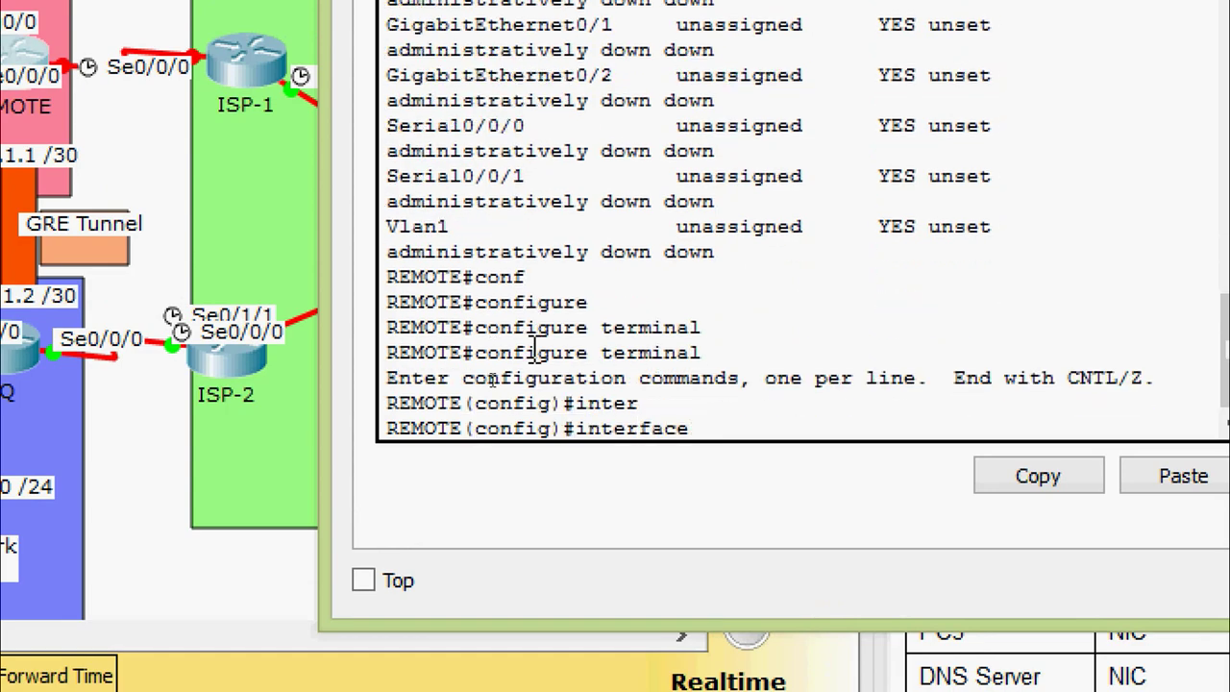
pyautogui.write('tun')
pyautogui.press('Tab')
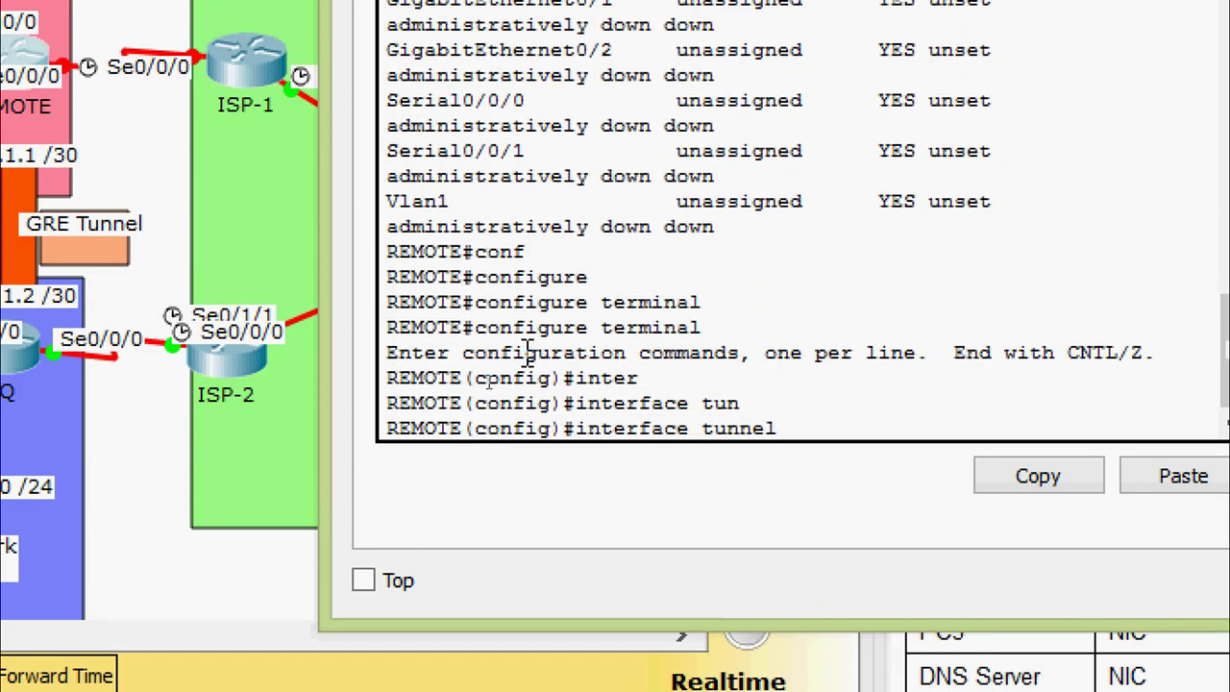
pyautogui.write('10')
pyautogui.press('Return')
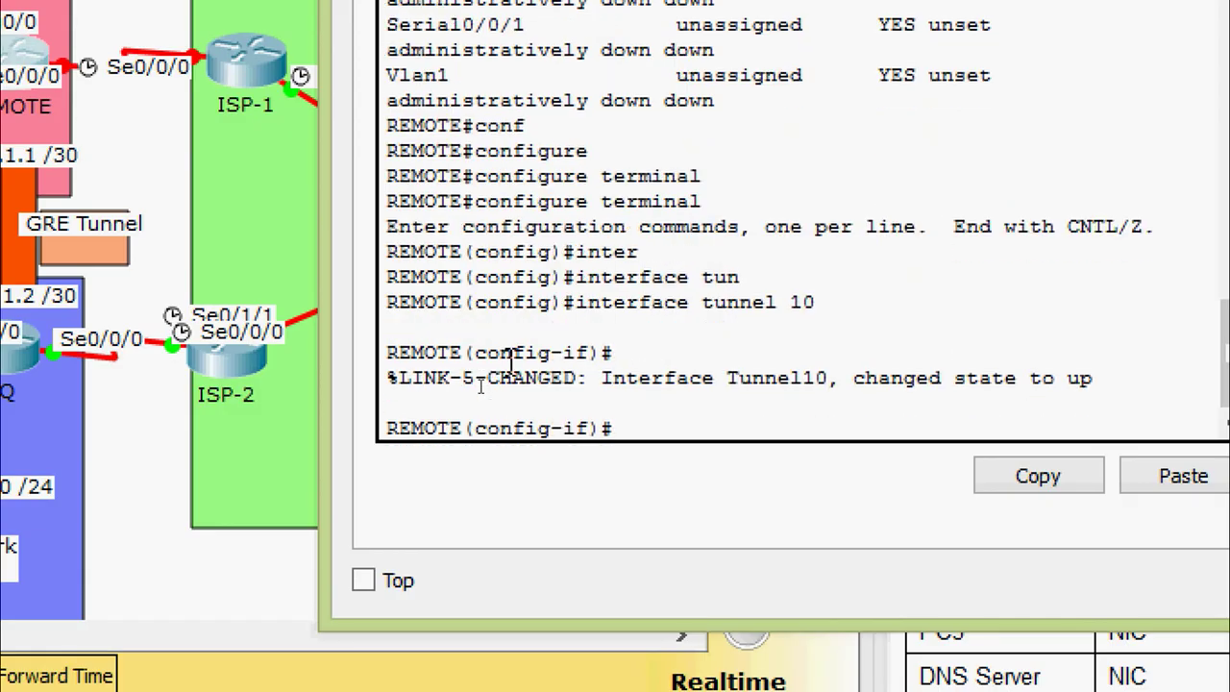
pyautogui.write('ip ad')
pyautogui.press('Tab')
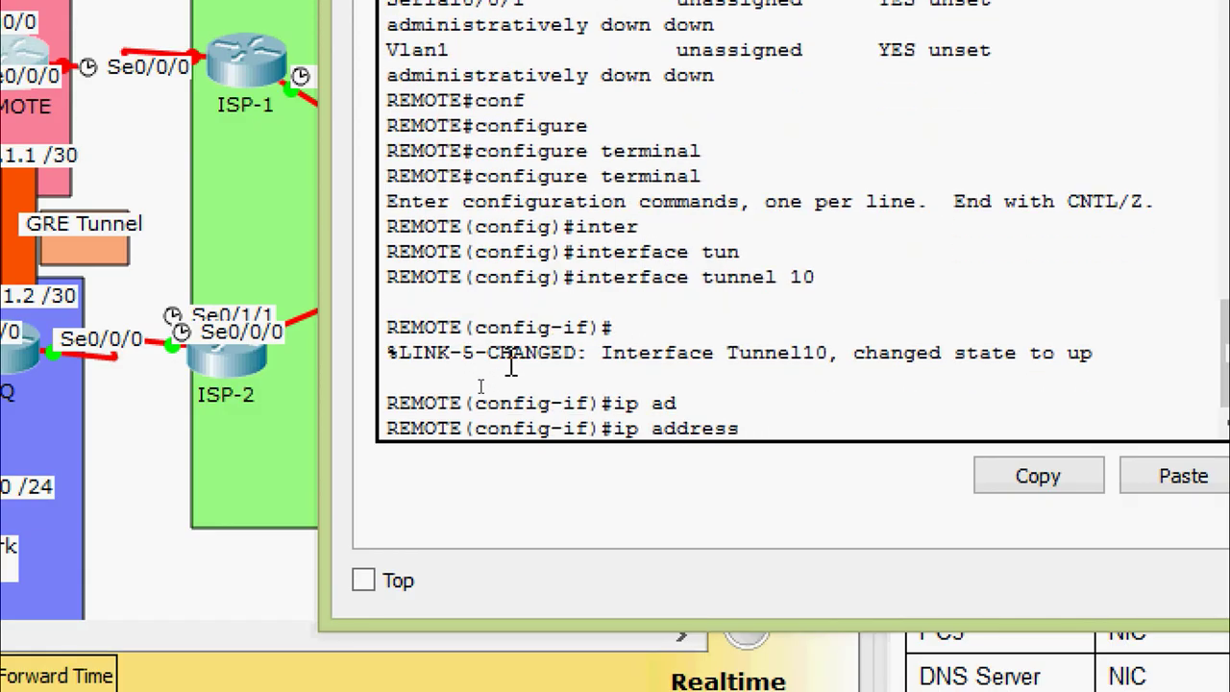
pyautogui.write('10.1.1.1 255.255')
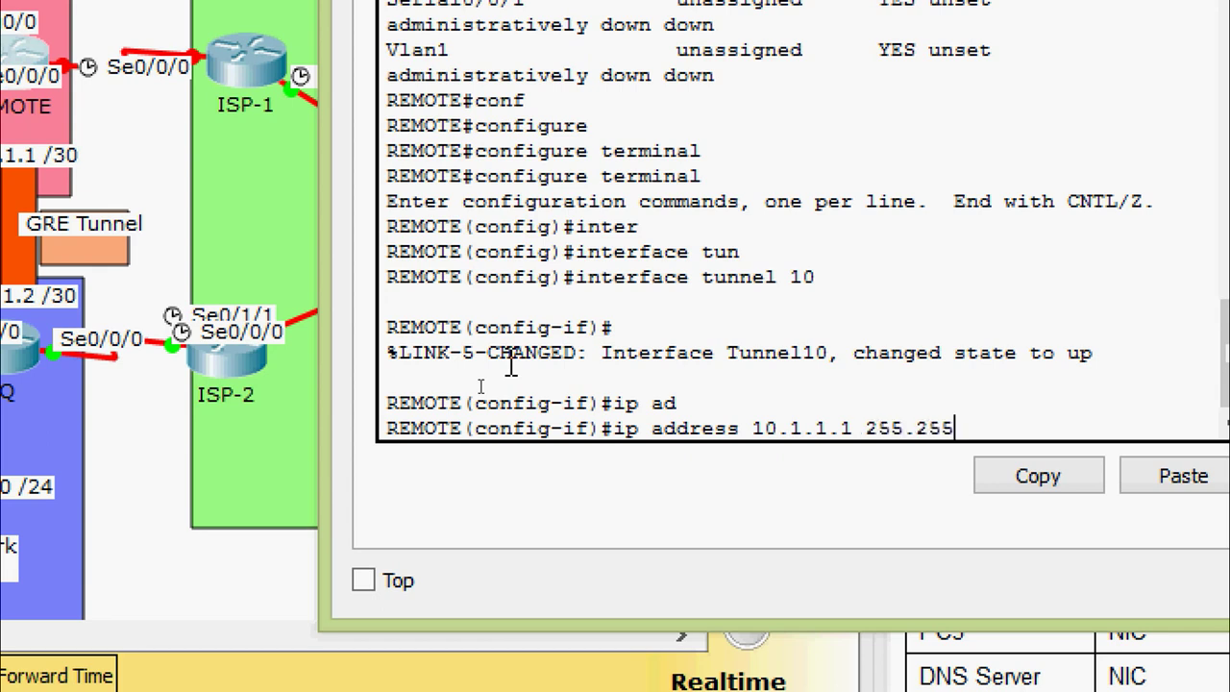
pyautogui.write('.255.252')
pyautogui.press('Return')
pyautogui.press('Return')
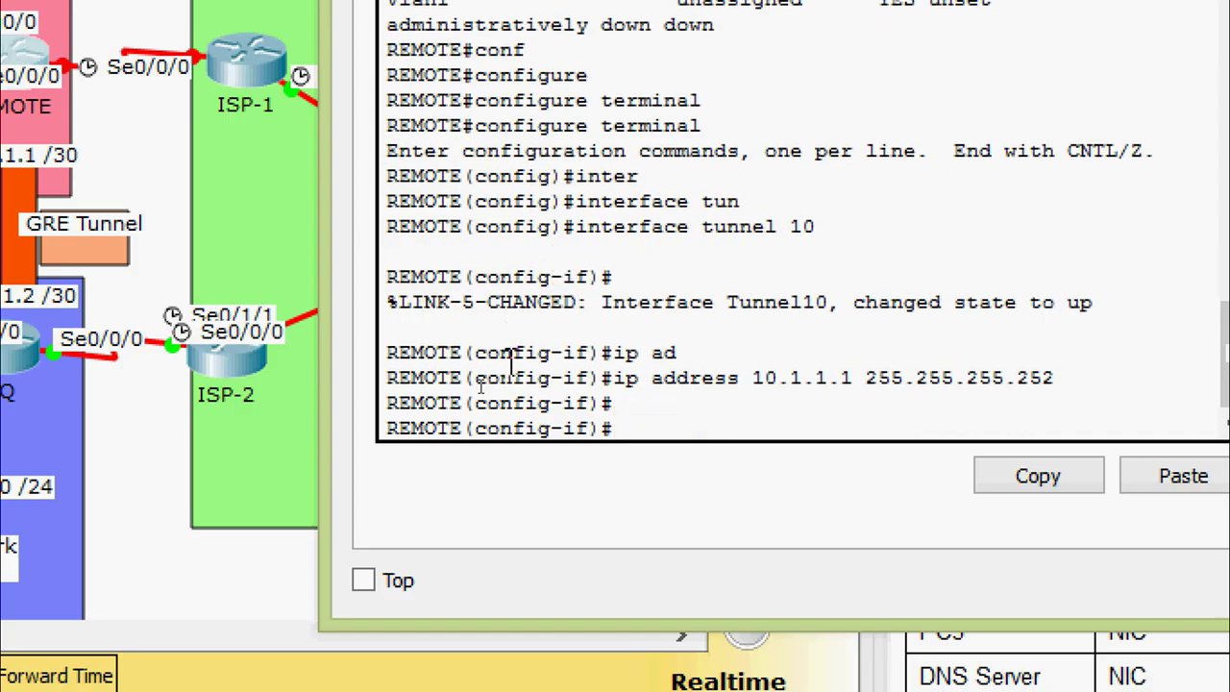
pyautogui.write('exit')
pyautogui.press('Return')
# Address REMOTE's GigabitEthernet0/0 as 192.168.20.1 255.255.255.0 and enable it with no shutdown
pyautogui.write('in')
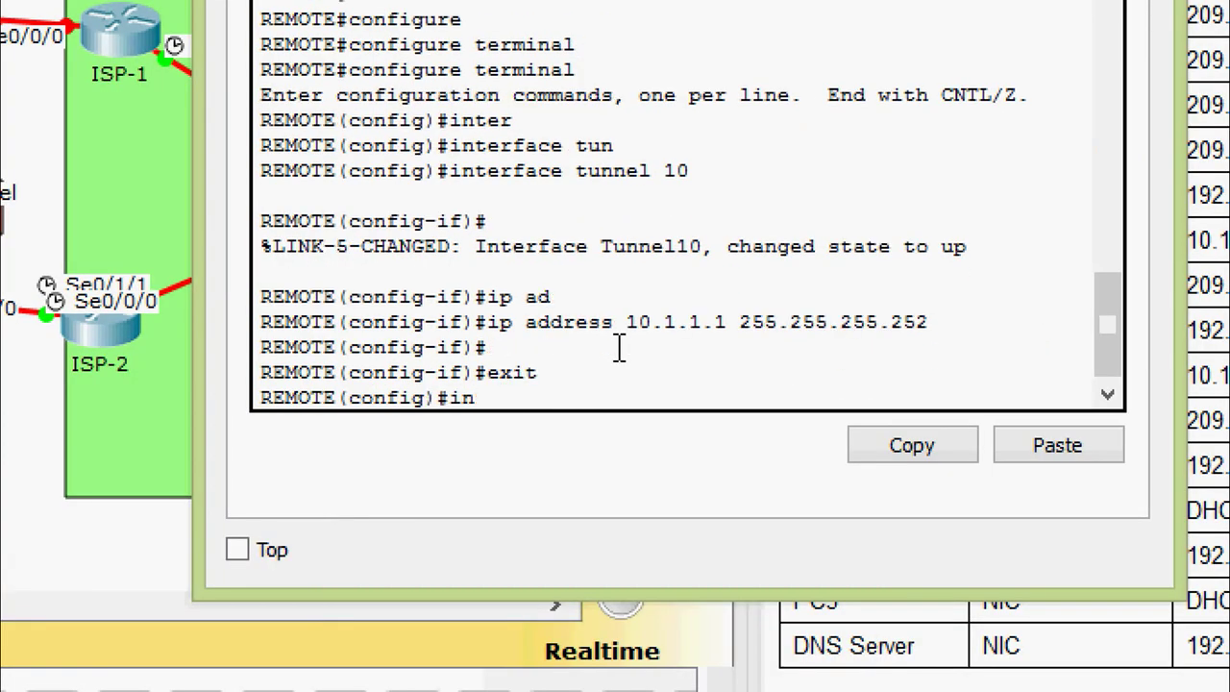
pyautogui.write('ter')
pyautogui.press('Tab')
pyautogui.write('gi')
pyautogui.press('Tab')
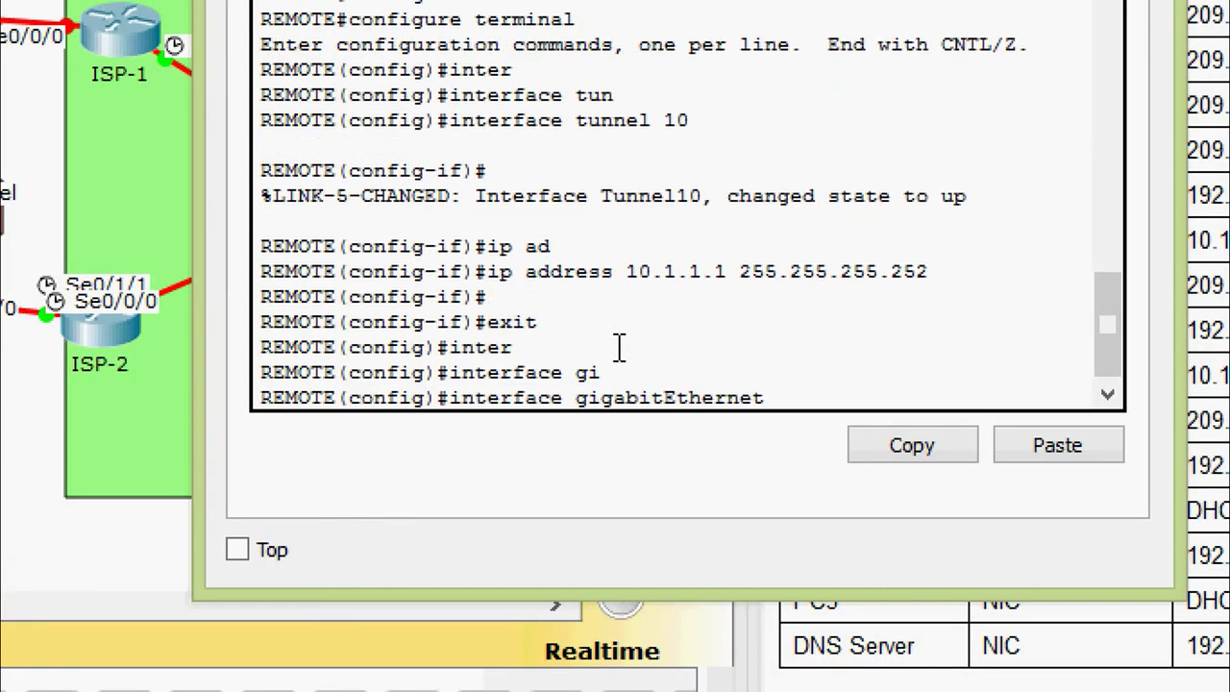
pyautogui.write('0/0')
pyautogui.press('Return')
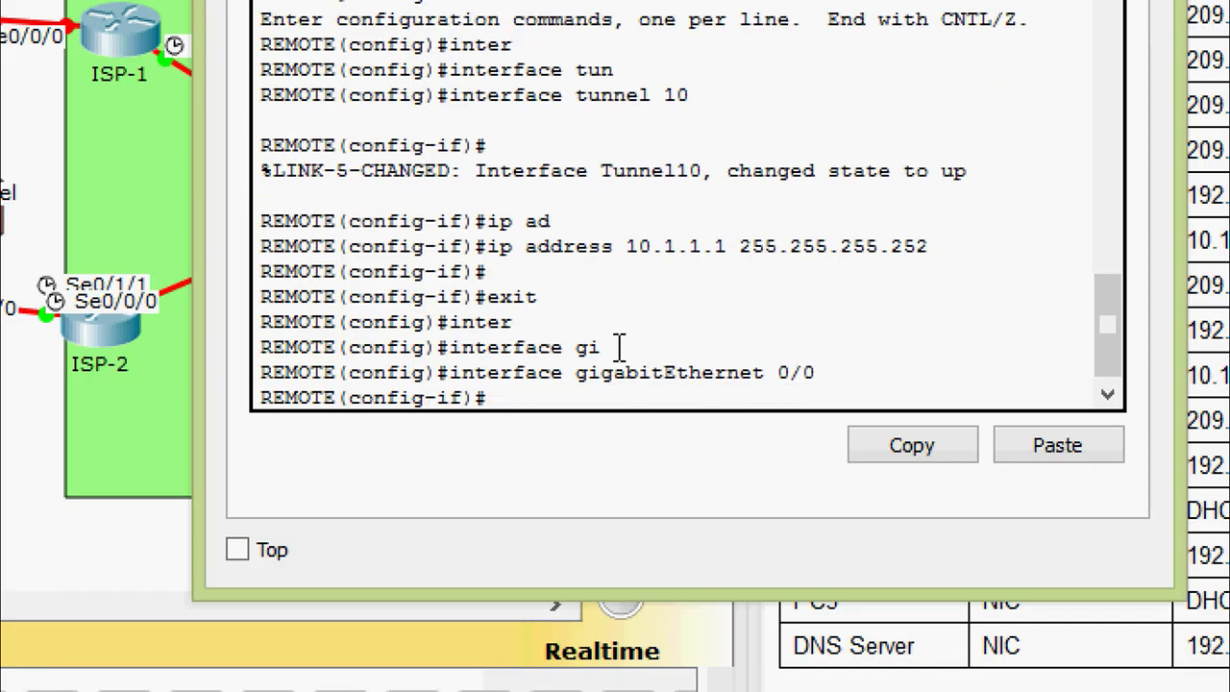
pyautogui.write('ip ad')
pyautogui.press('Tab')
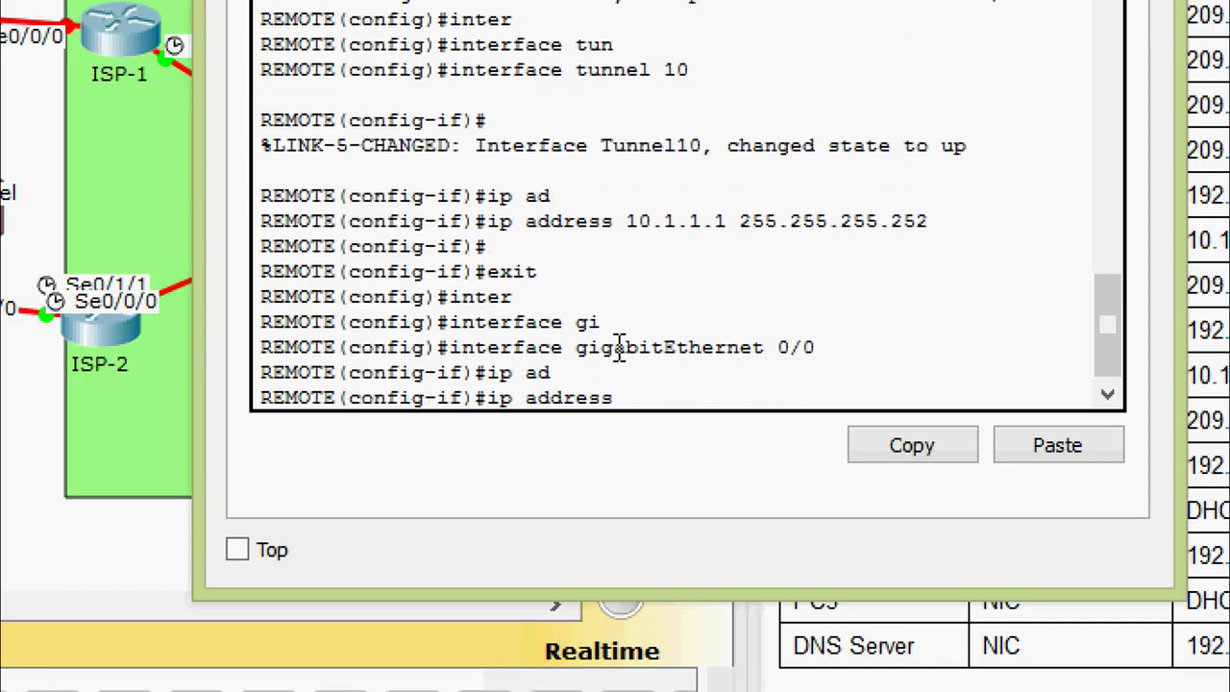
pyautogui.write('192.168.20')
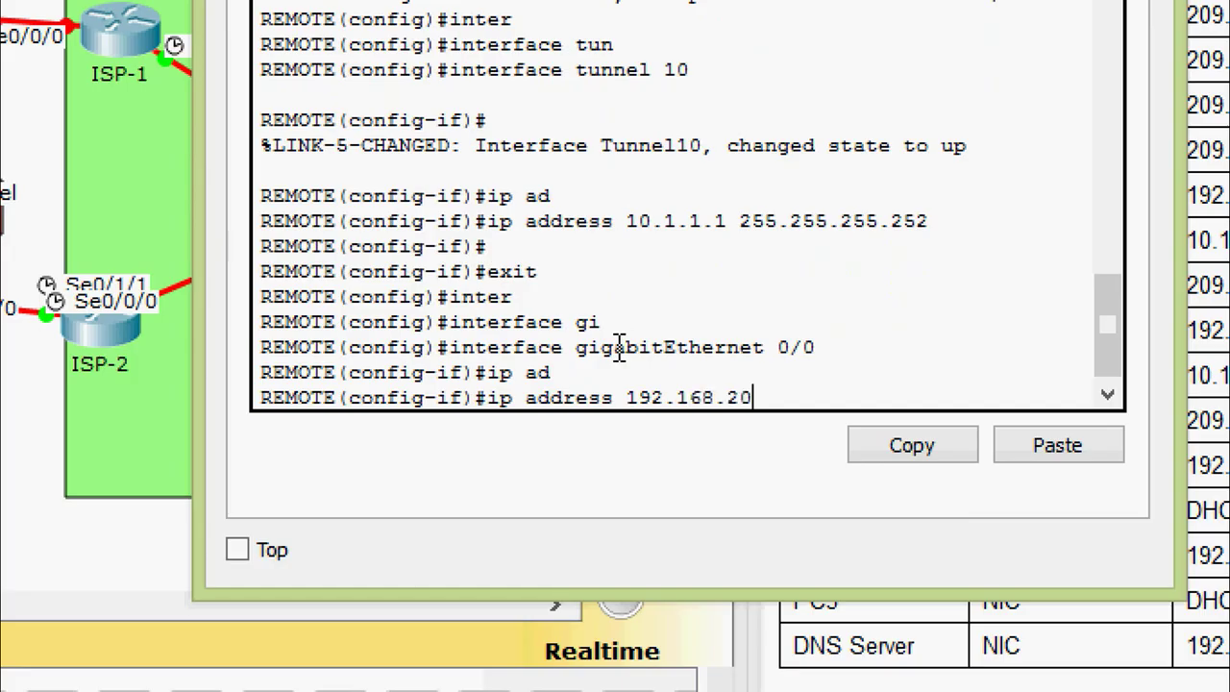
pyautogui.write('.1 255.255.2')
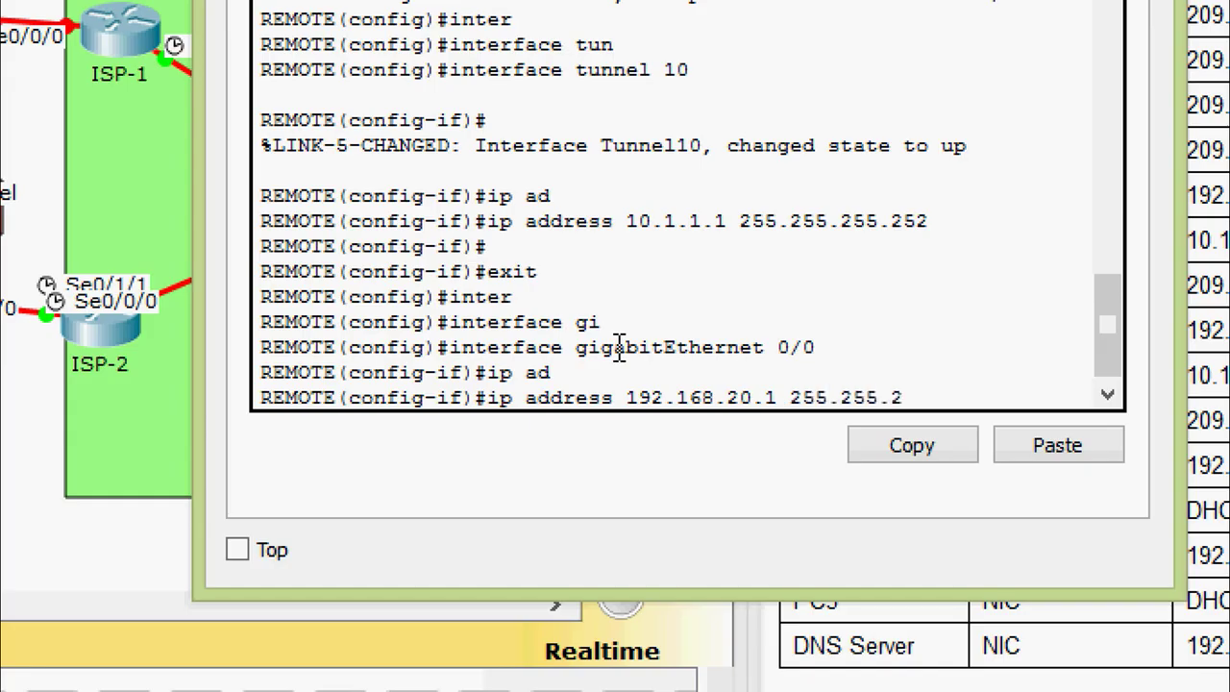
pyautogui.write('55')
pyautogui.write('.0')
pyautogui.press('Return')
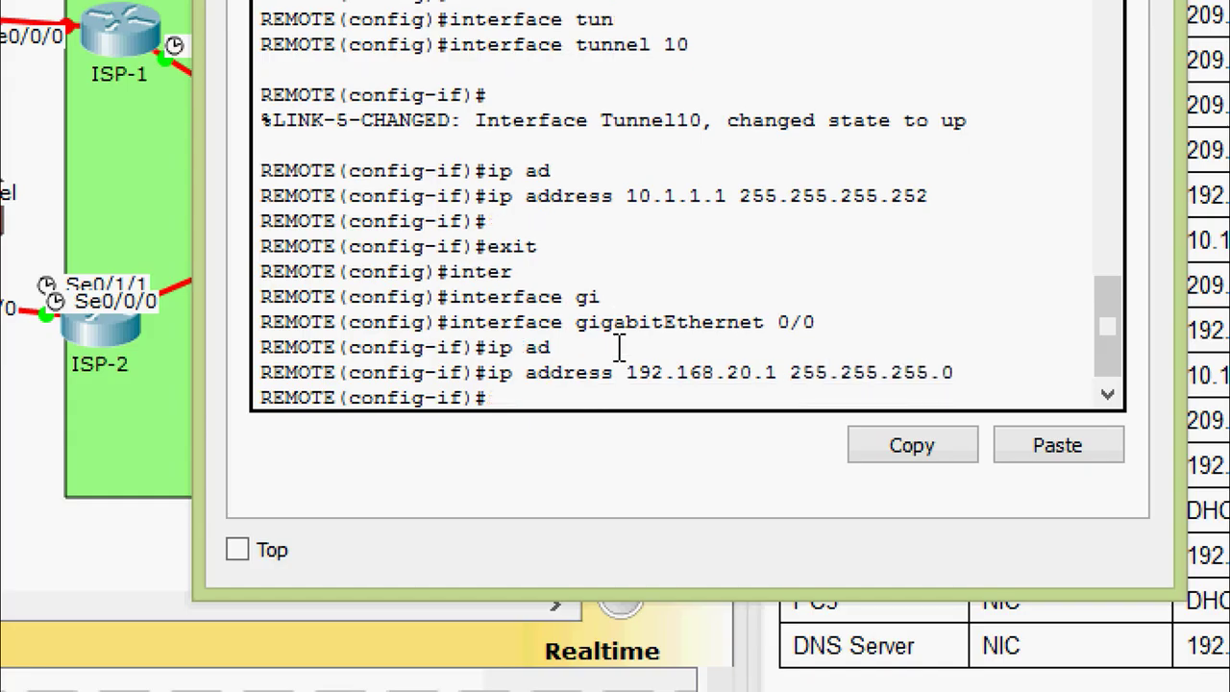
pyautogui.write('no shut')
pyautogui.press('Tab')
pyautogui.press('Return')
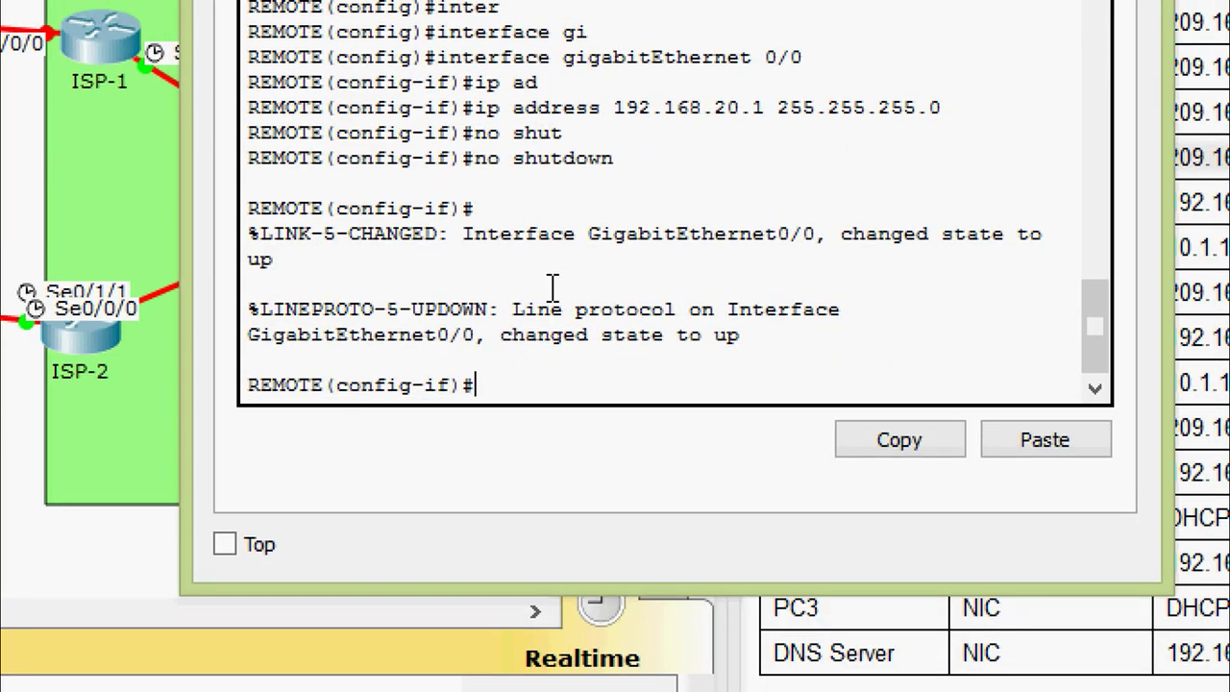
pyautogui.write('exit')
pyautogui.press('Return')
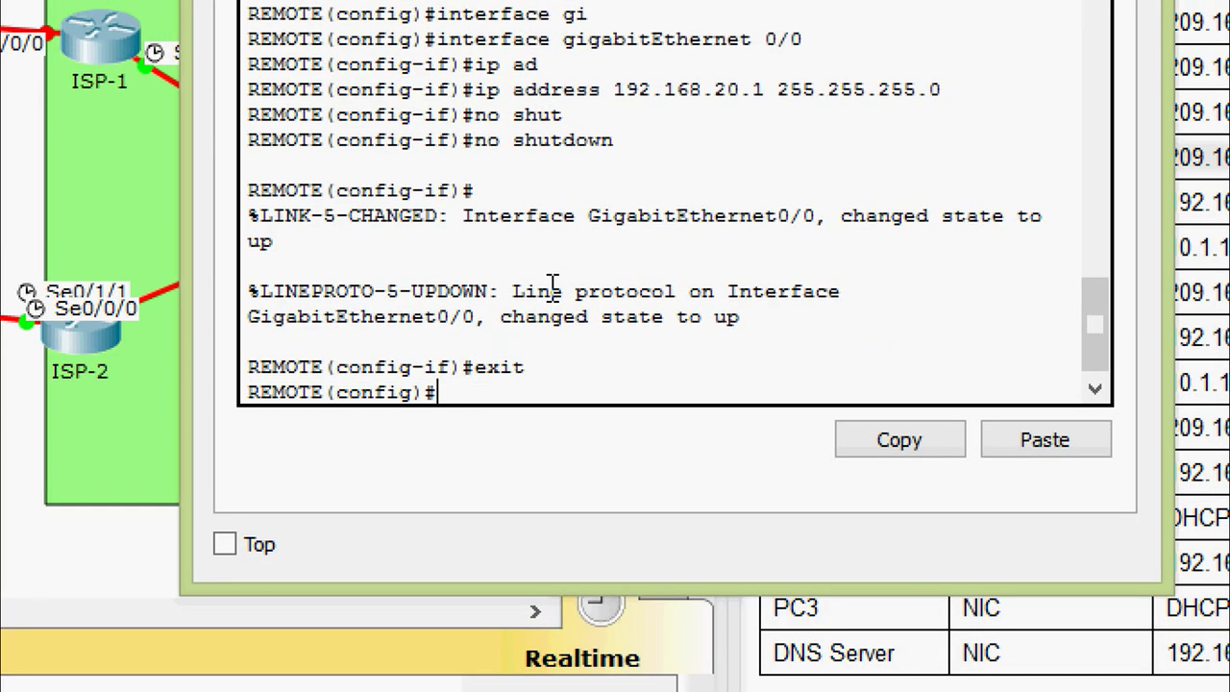
# Assign REMOTE's Serial0/0/0 the address 209.165.201.2 255.255.255.252
pyautogui.write('inter')
pyautogui.press('Tab')
pyautogui.write('ser')
pyautogui.press('Tab')
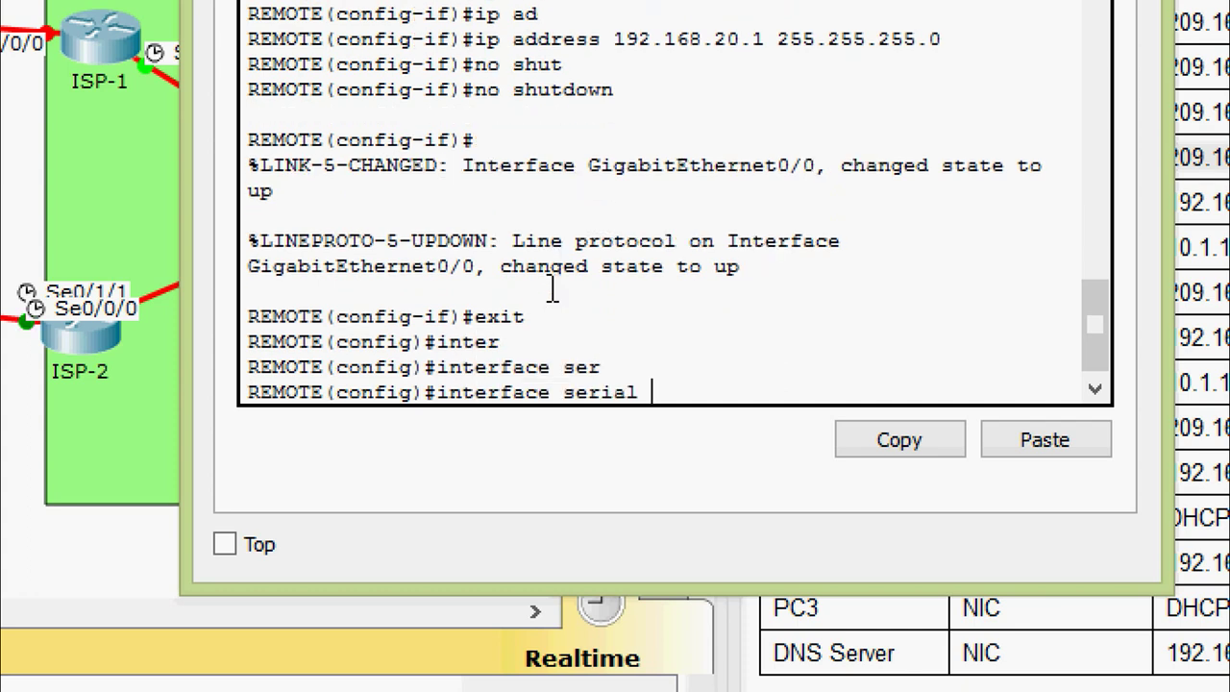
pyautogui.write('0/0/0')
pyautogui.press('Return')
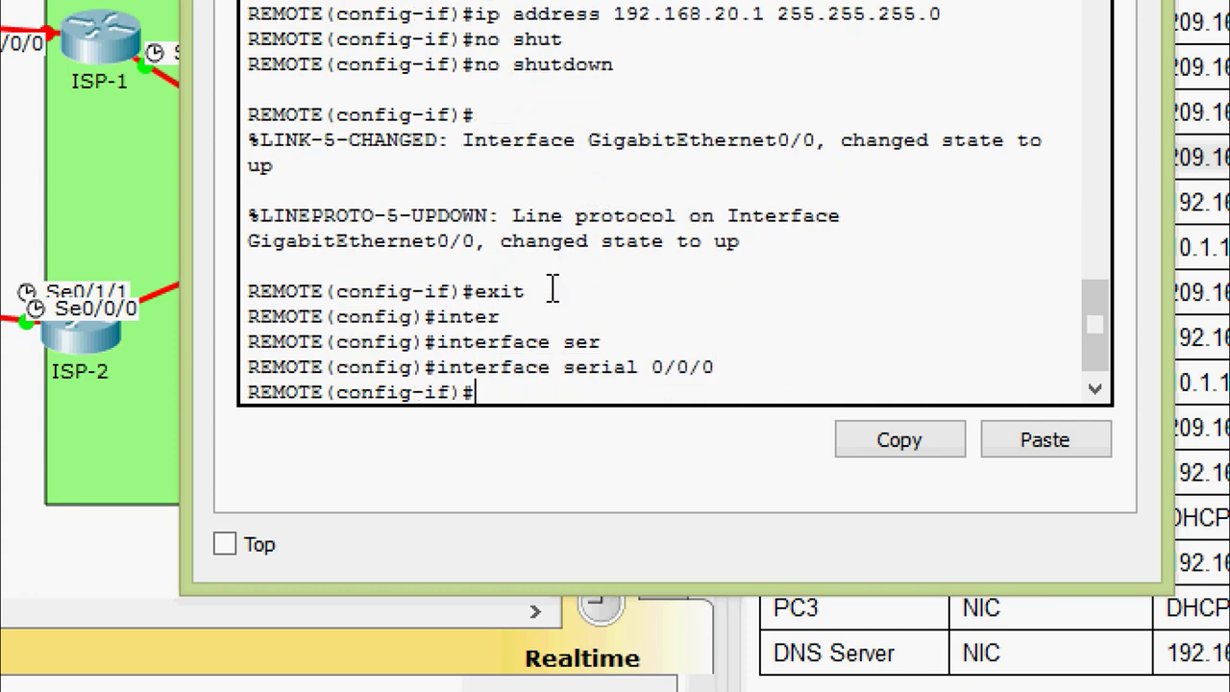
pyautogui.write('ip ad')
pyautogui.press('Tab')
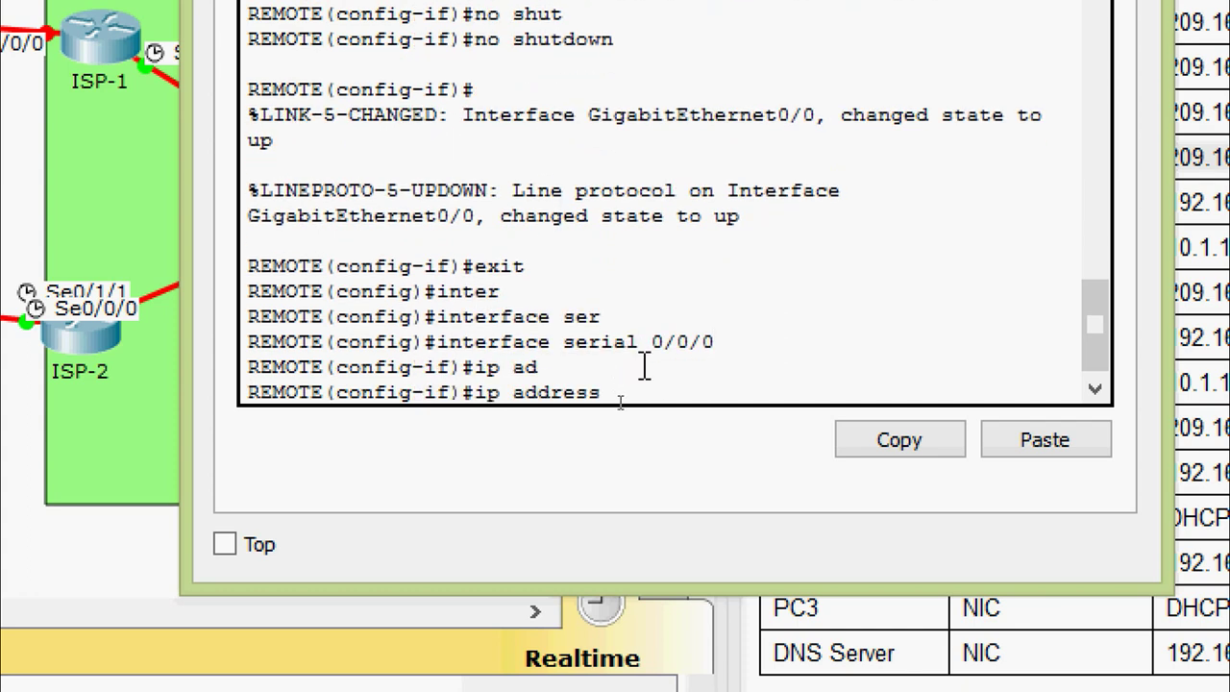
pyautogui.rightClick(638, 399)
pyautogui.click(669, 456)
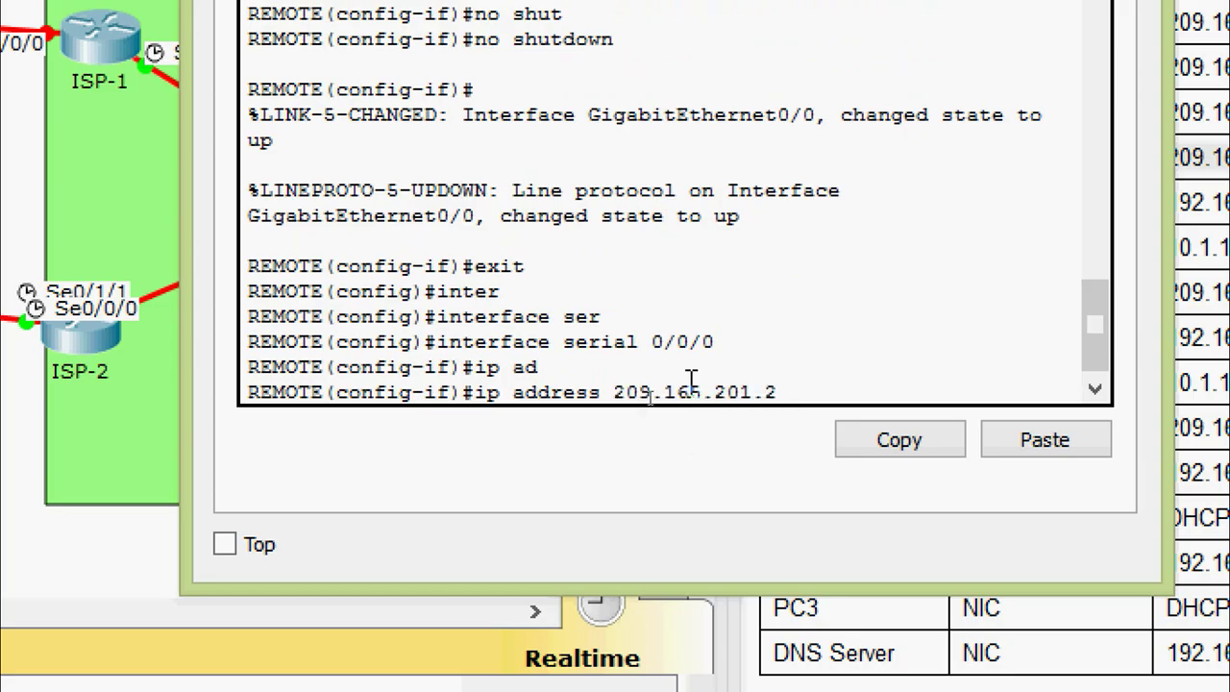
pyautogui.write('?')
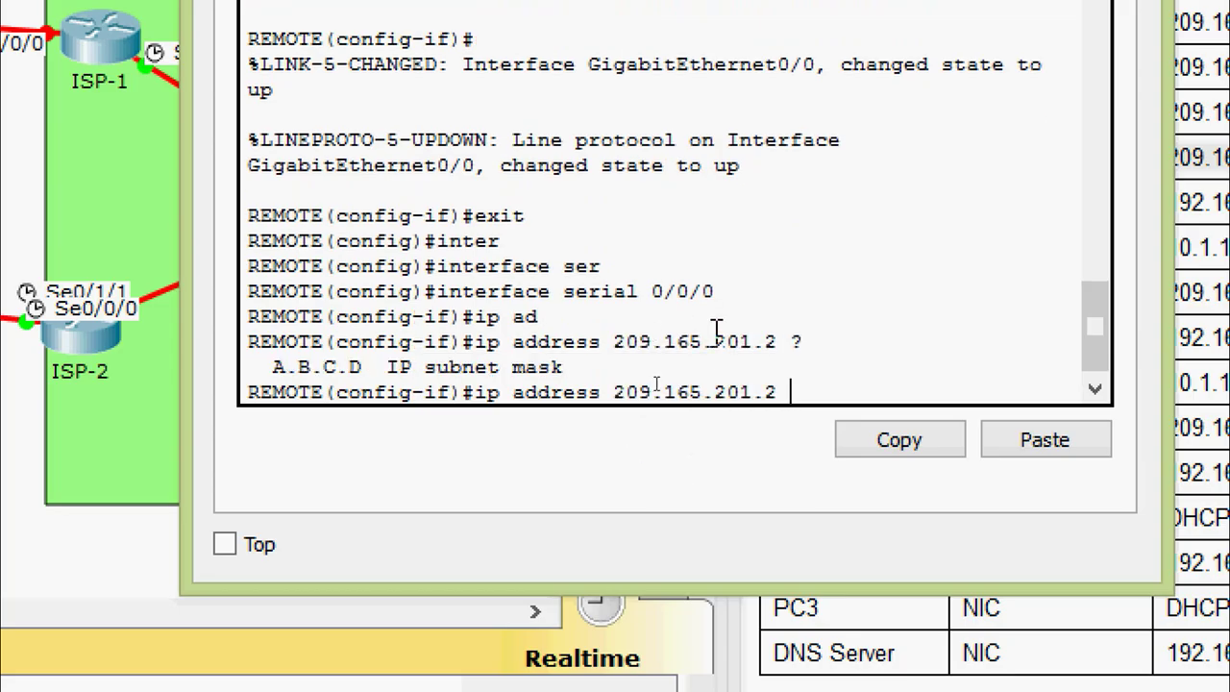
pyautogui.write('255.255.255.2')
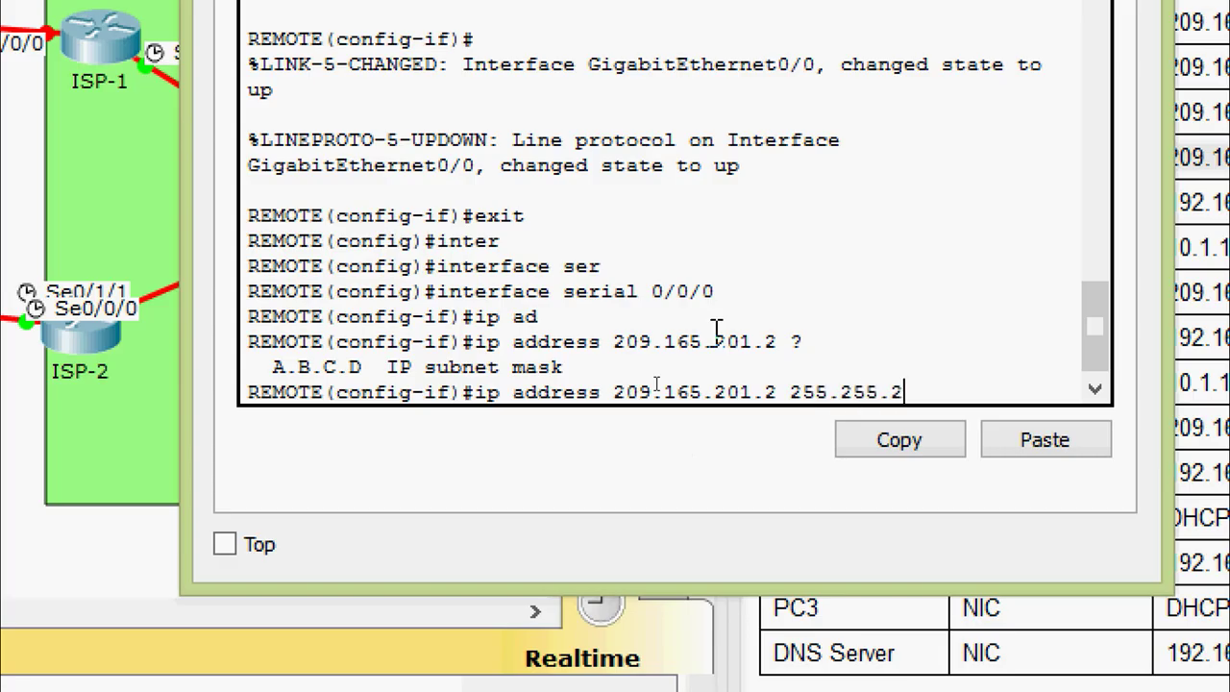
pyautogui.write('52')
pyautogui.press('Return')
# Enable Serial0/0/0 with no shutdown, correcting the mistyped command
pyautogui.write('no shtu')
pyautogui.press('Tab')
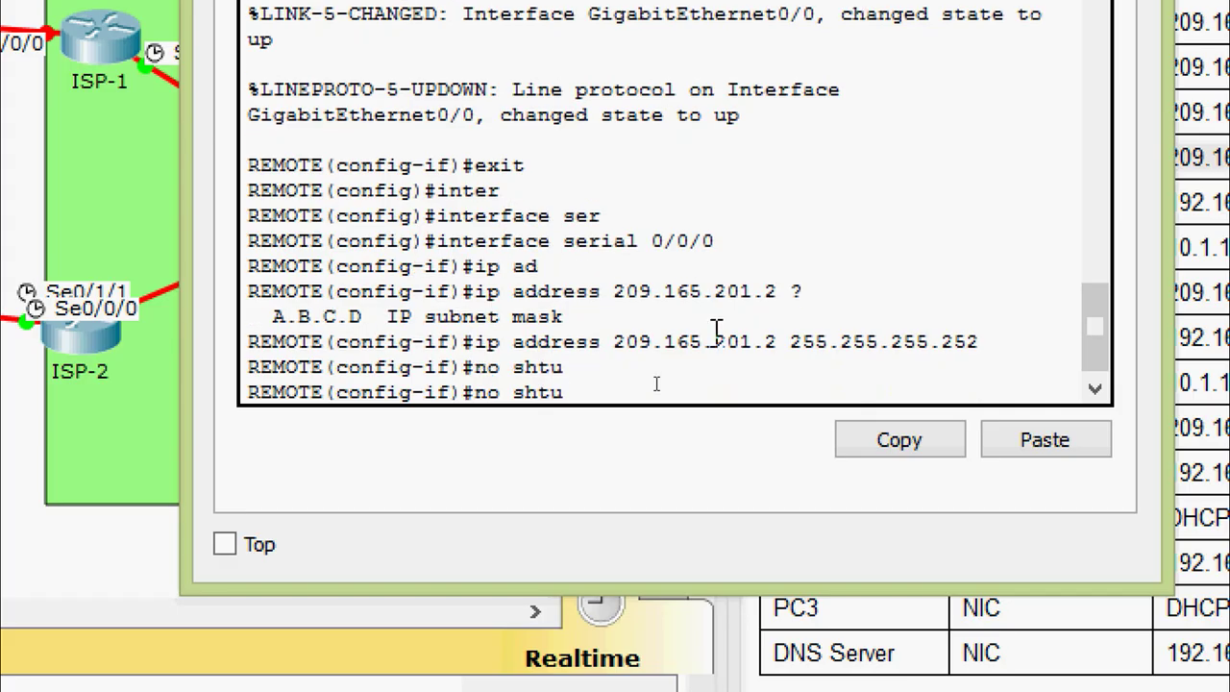
pyautogui.press('BackSpace')
pyautogui.press('BackSpace')
pyautogui.write('u')
pyautogui.press('Tab')
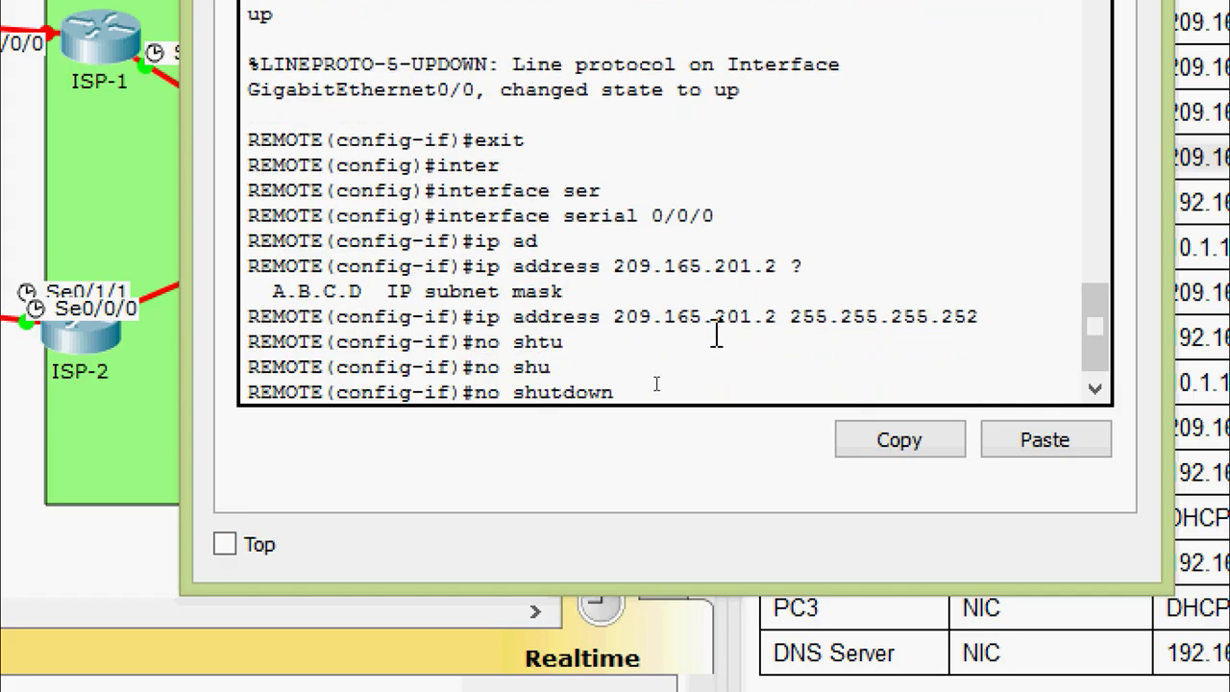
pyautogui.press('Return')
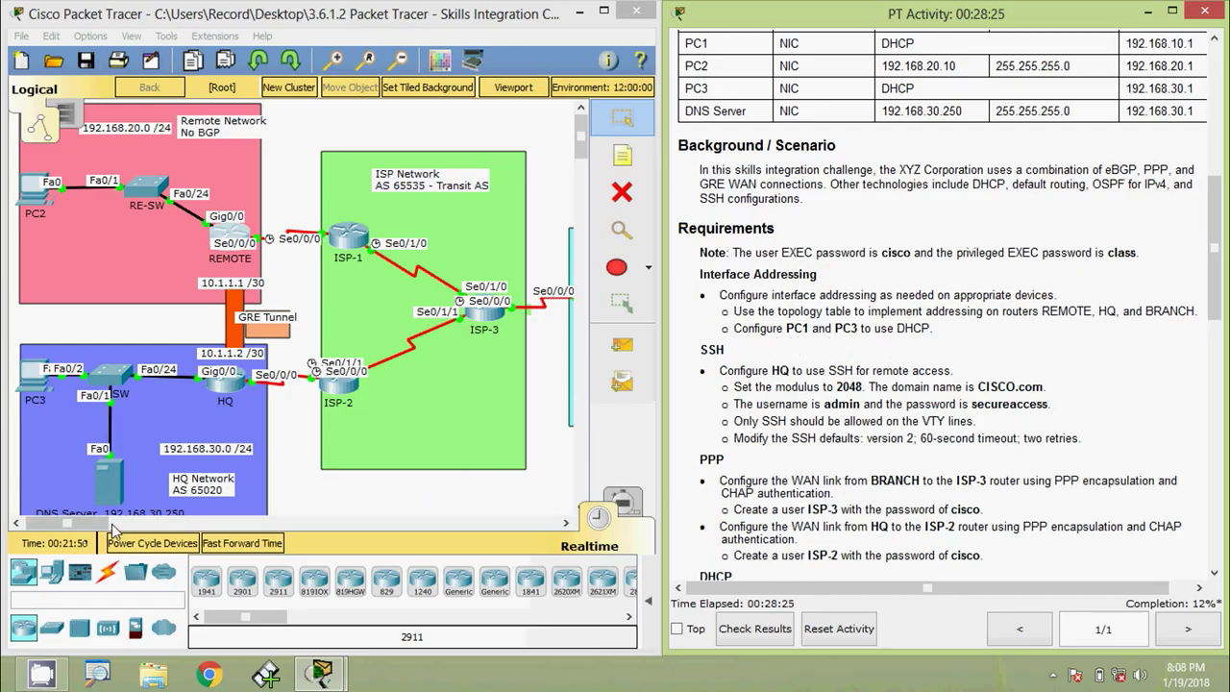
# In the Branch network, switch PC1's IPv4 configuration to DHCP and close its window
pyautogui.moveTo(111, 527); pyautogui.dragTo(140, 527)
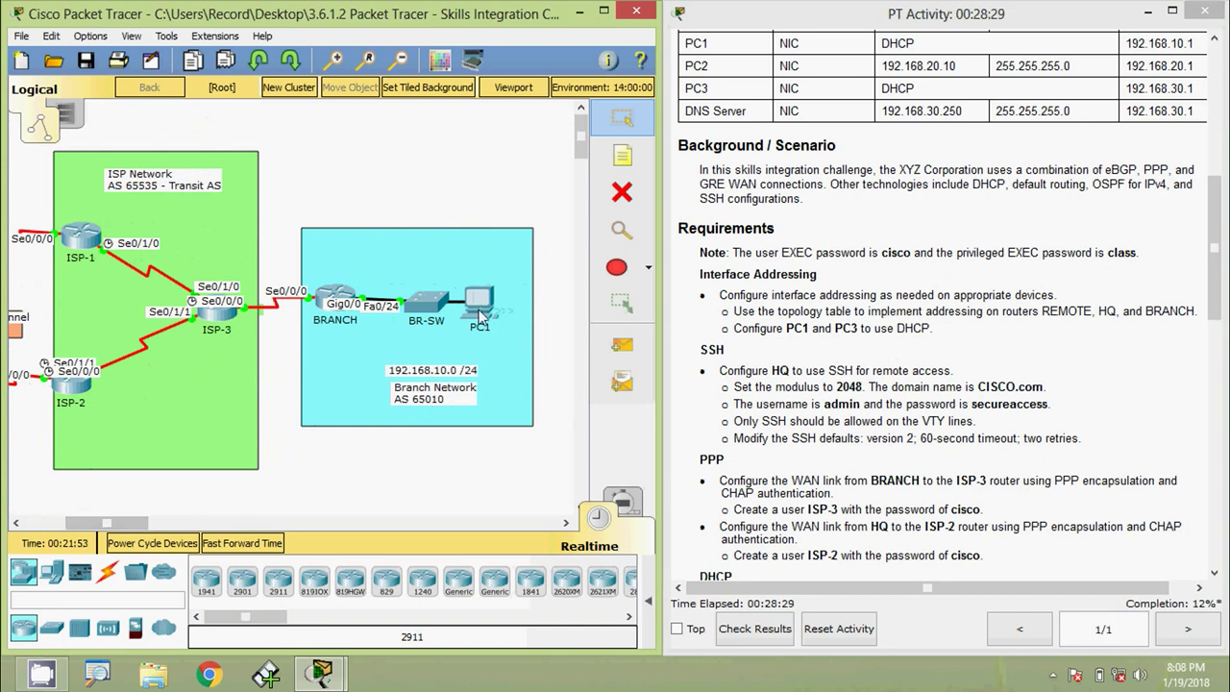
pyautogui.click(481, 313)
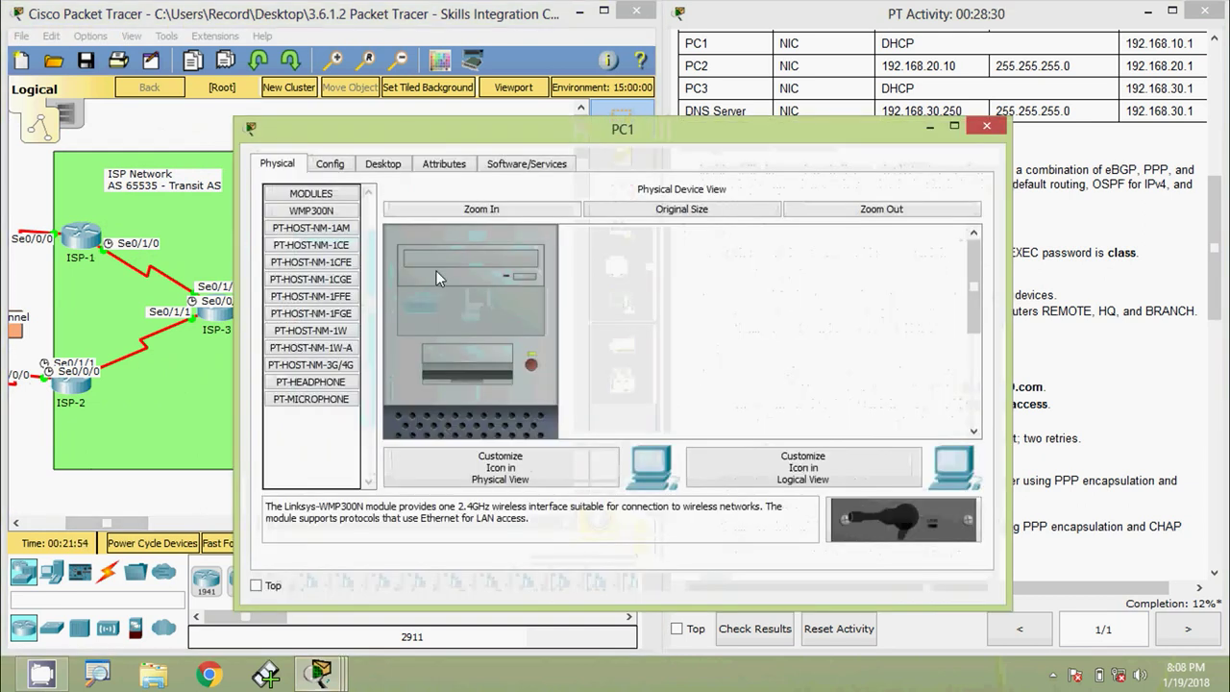
pyautogui.click(389, 165)
pyautogui.click(345, 230)
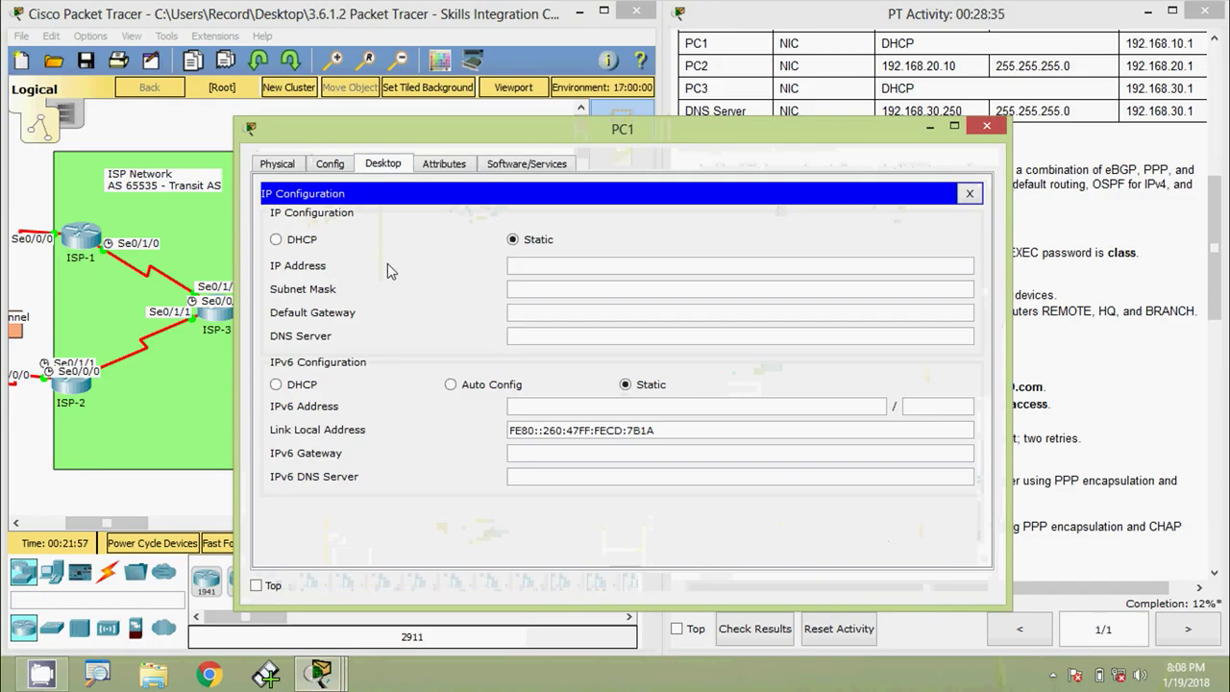
pyautogui.click(276, 240)
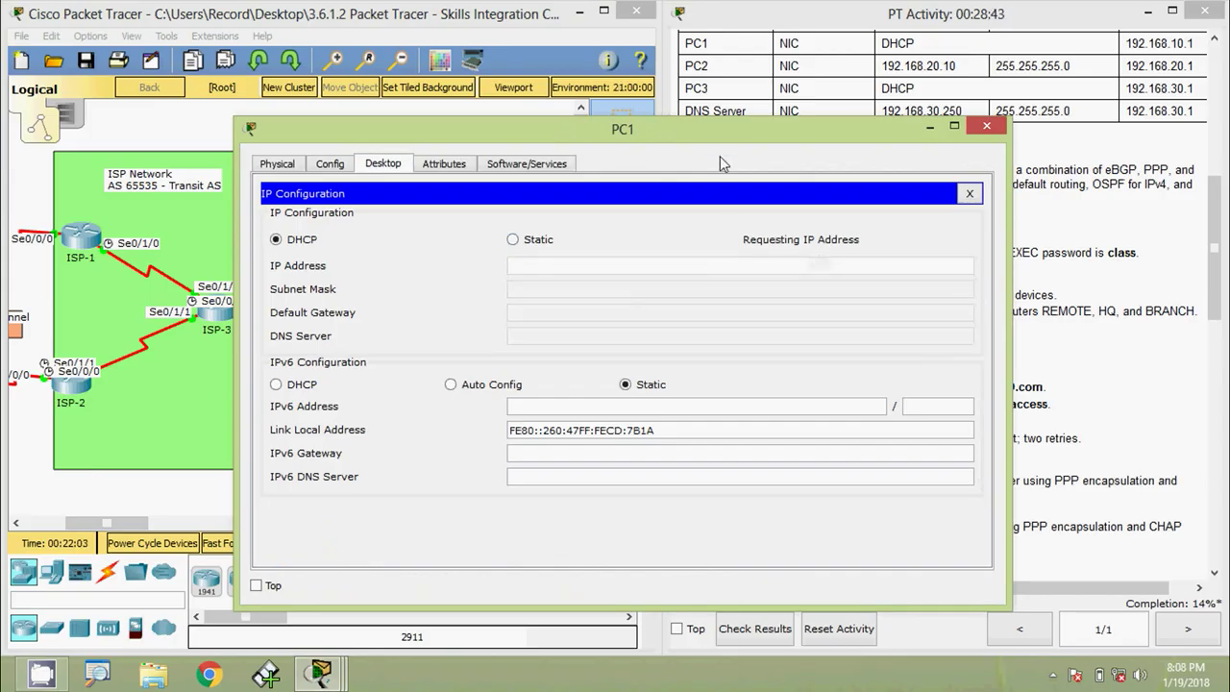
pyautogui.moveTo(723, 139); pyautogui.dragTo(595, 119)
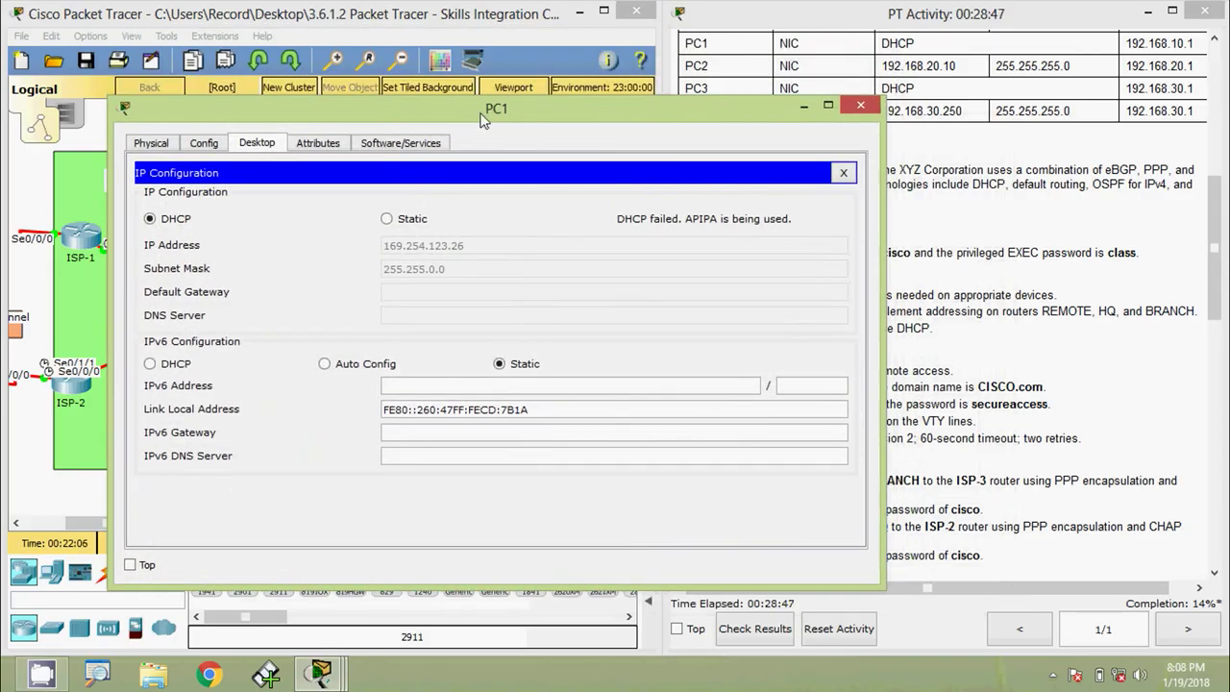
pyautogui.moveTo(463, 107); pyautogui.dragTo(397, 234)
pyautogui.moveTo(356, 149); pyautogui.dragTo(620, 105)
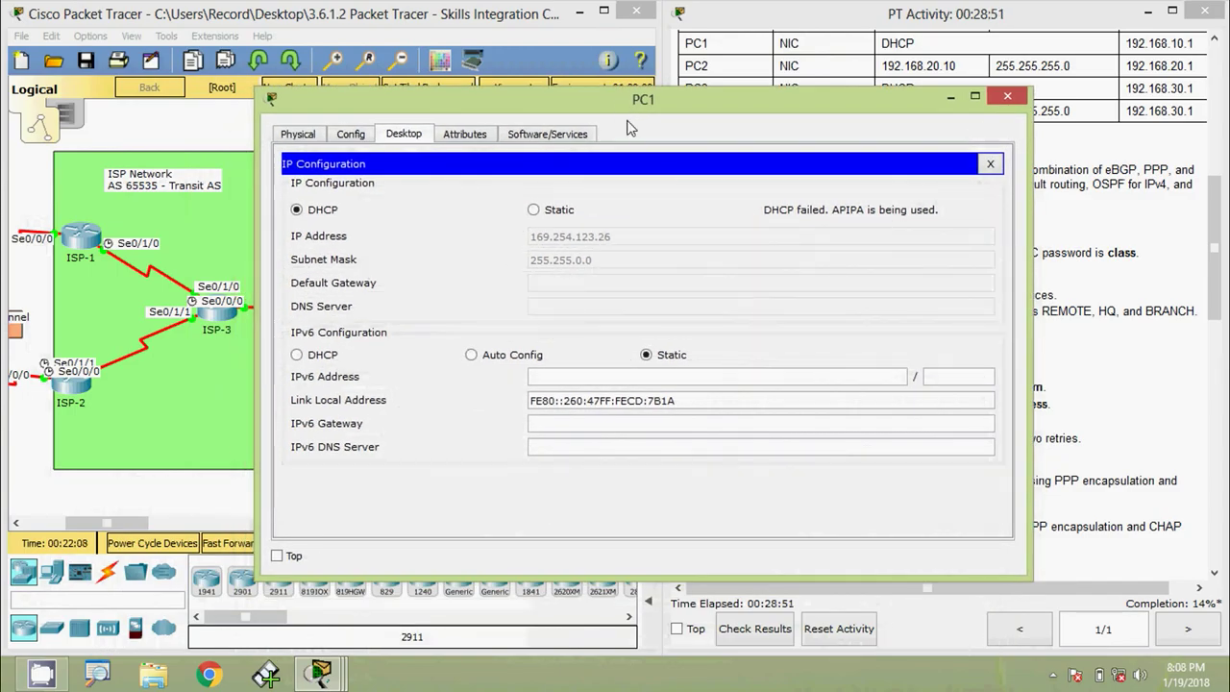
pyautogui.click(1007, 97)
pyautogui.moveTo(108, 523); pyautogui.dragTo(54, 523)
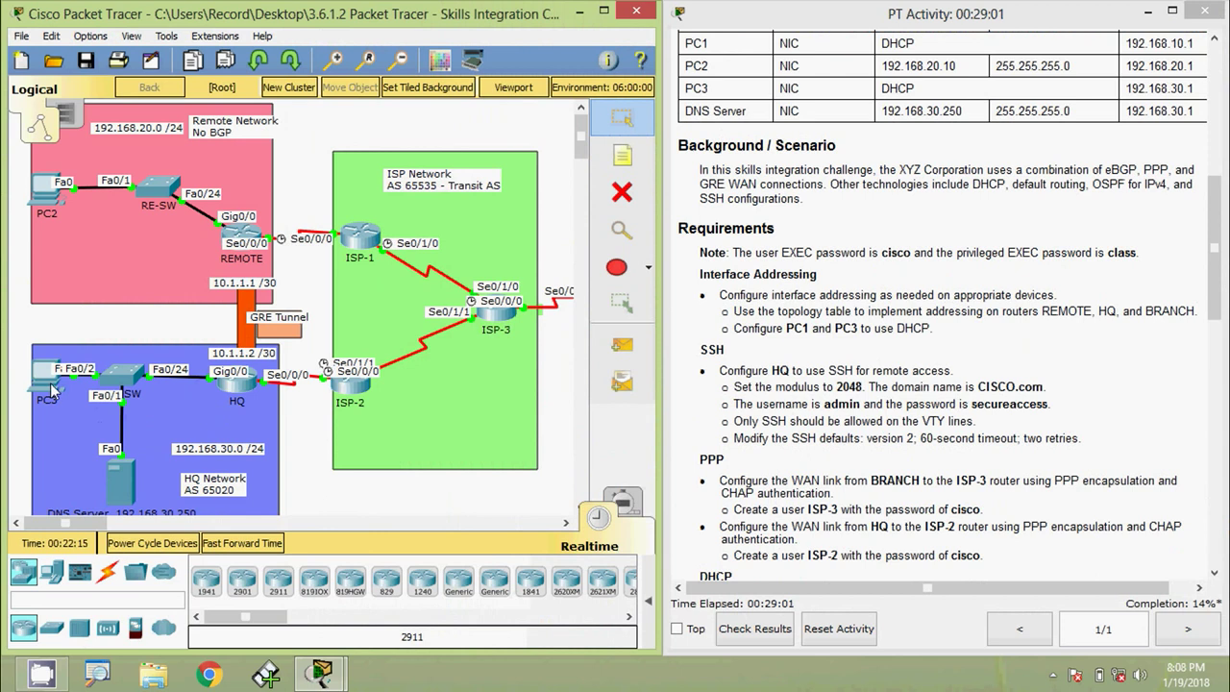
# Select DHCP in PC3's Desktop IP Configuration
pyautogui.click(45, 380)
pyautogui.click(381, 165)
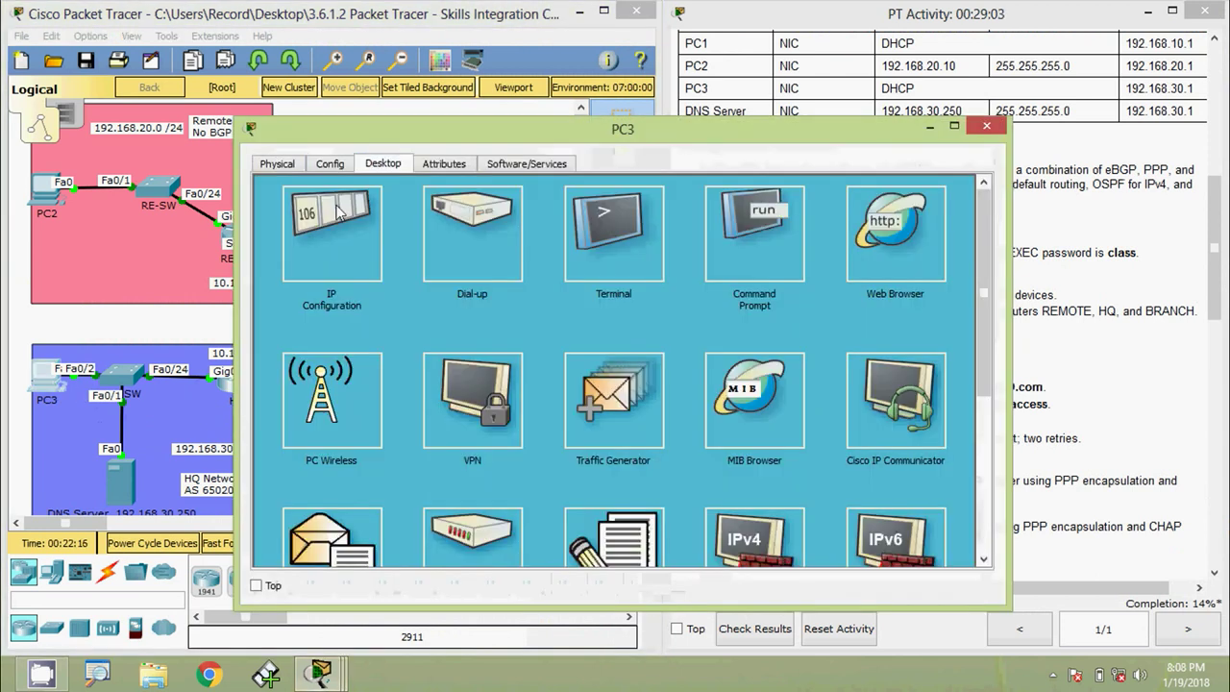
pyautogui.click(338, 213)
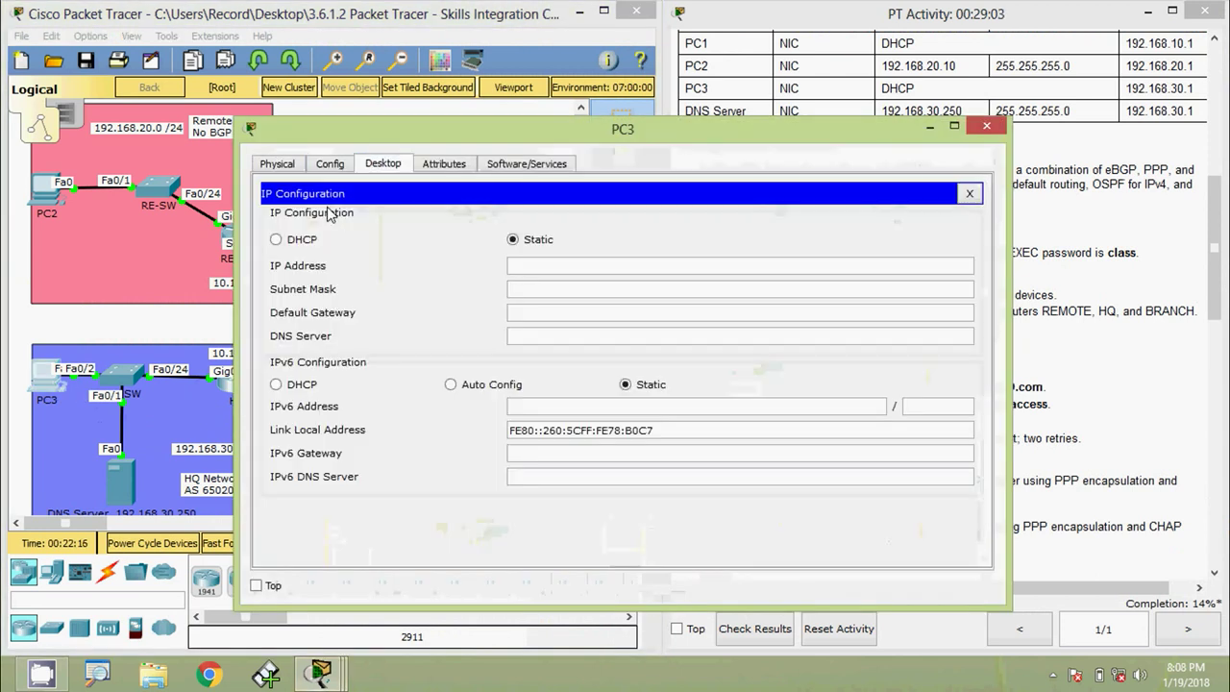
pyautogui.click(278, 240)
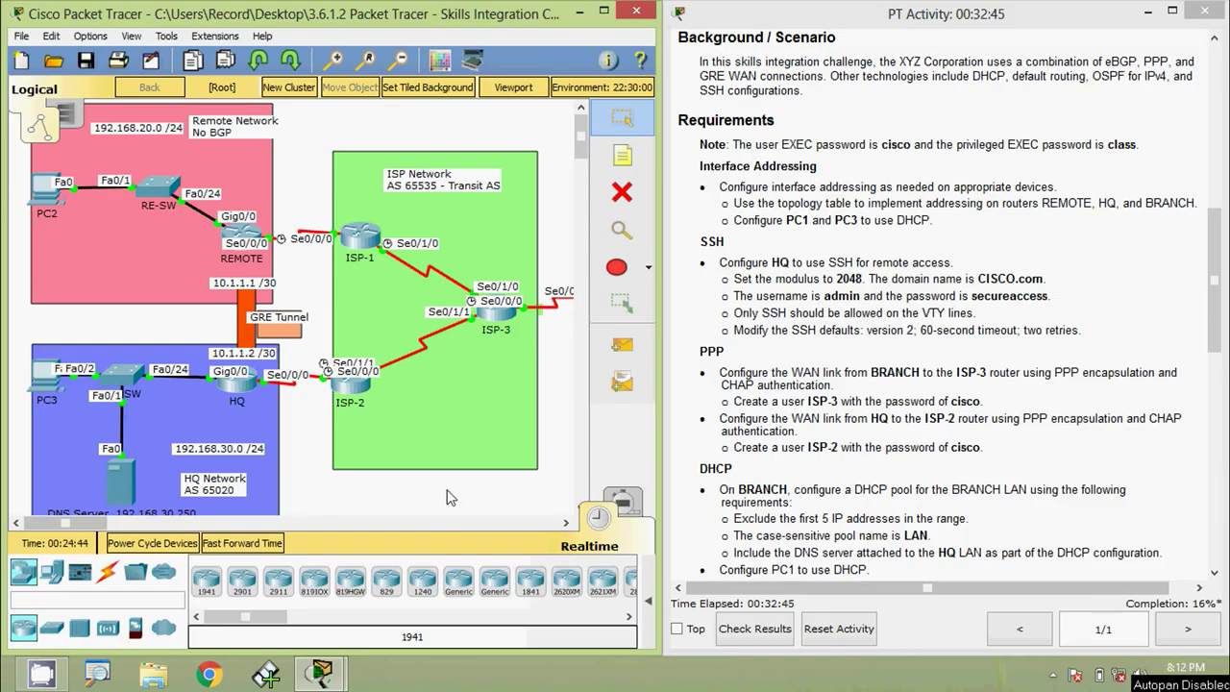
# On HQ's CLI, return to global configuration and set the domain name to CISCO.com
pyautogui.click(238, 386)
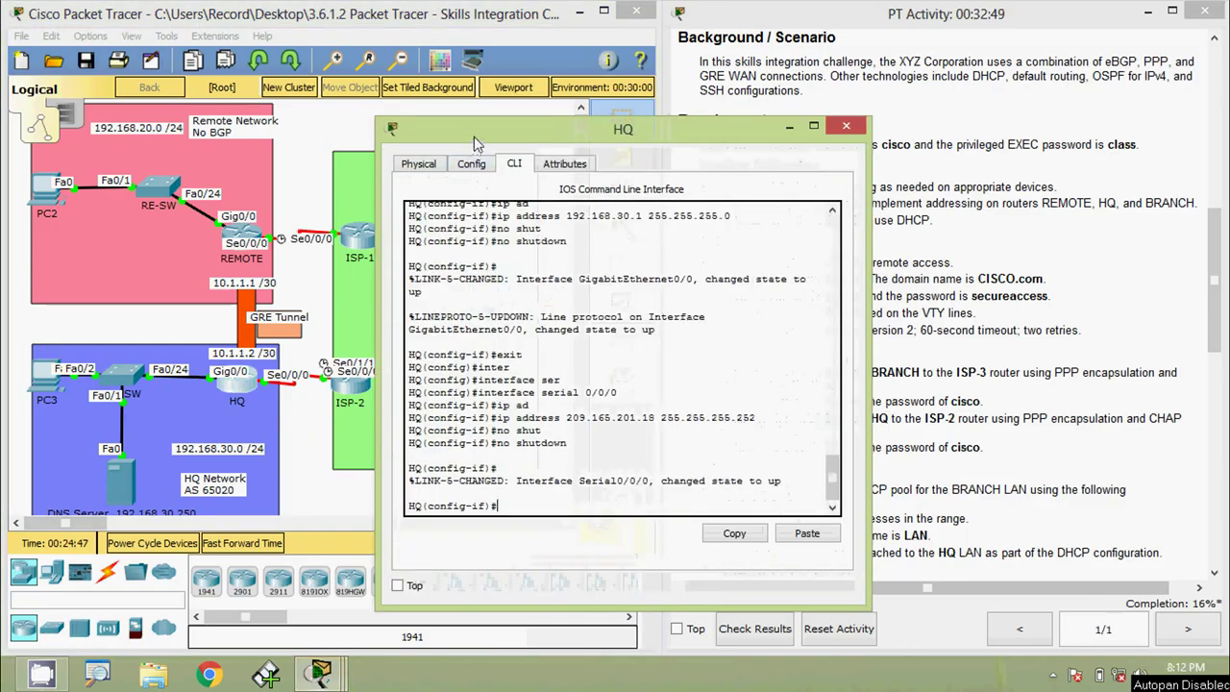
pyautogui.moveTo(471, 129); pyautogui.dragTo(485, 47)
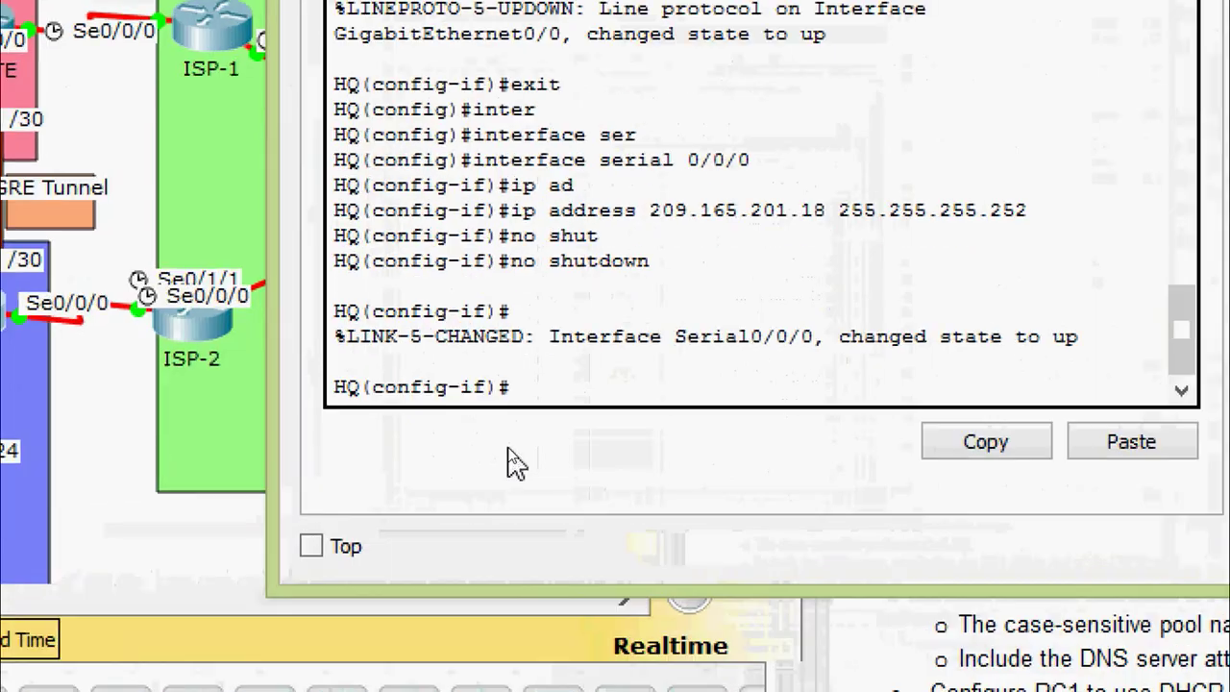
pyautogui.write('exit')
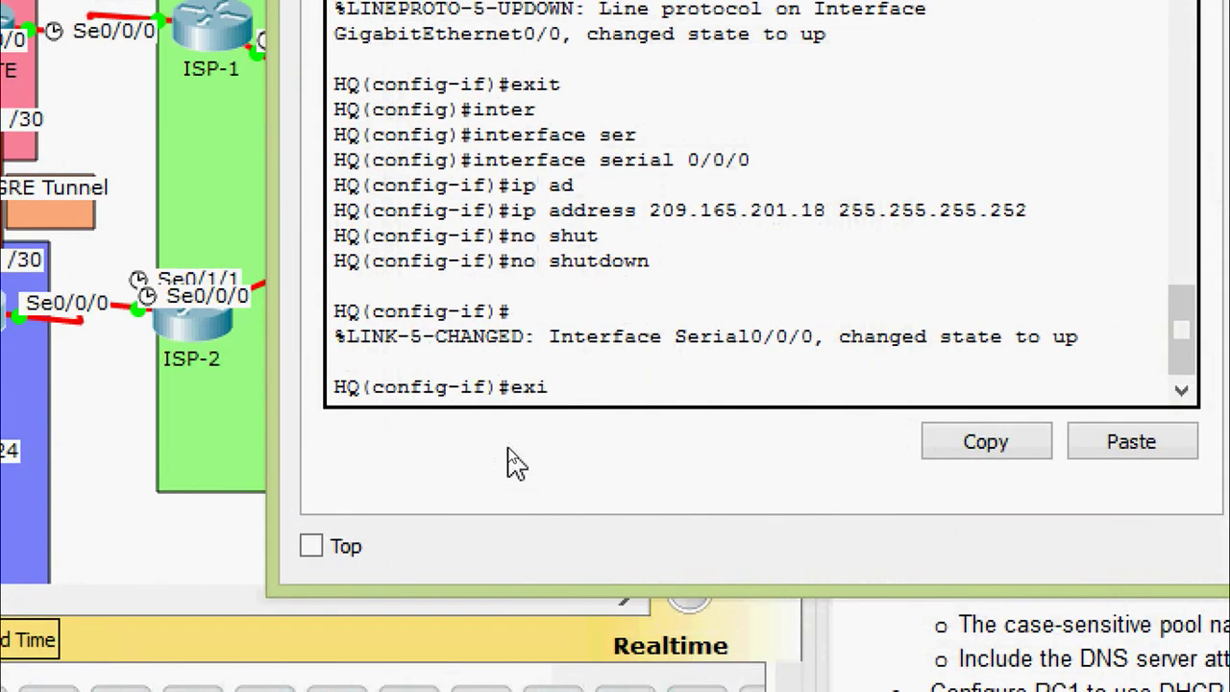
pyautogui.press('Return')
pyautogui.press('Return')
pyautogui.press('Return')
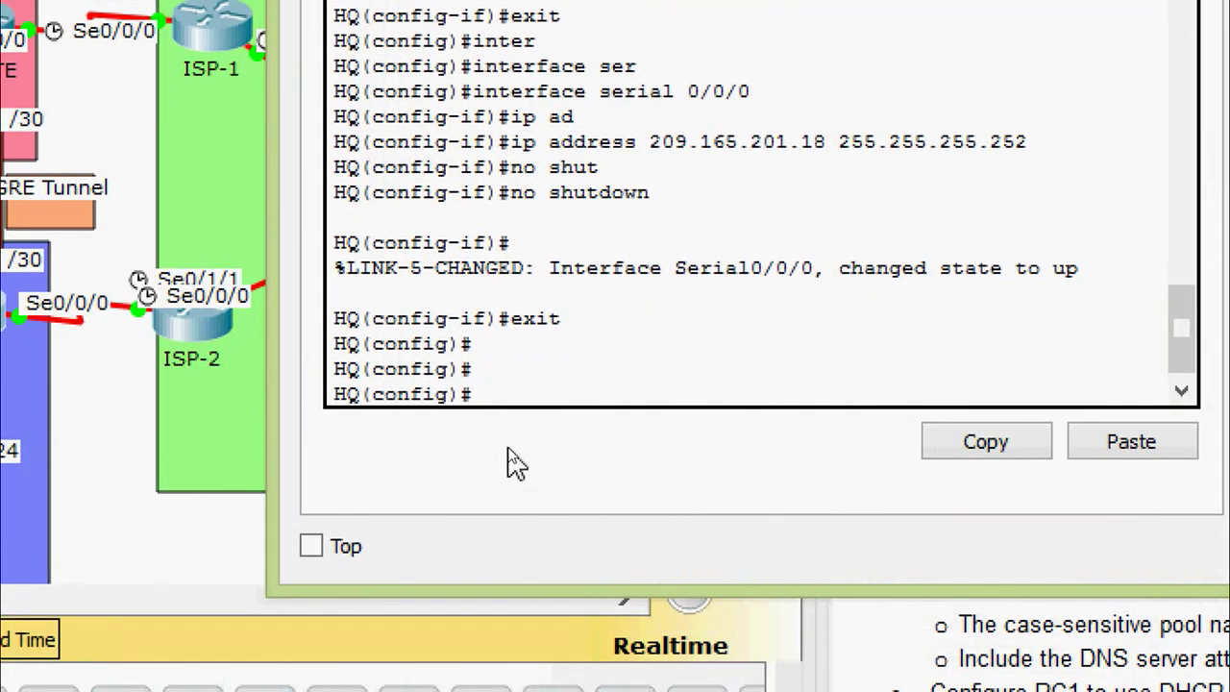
pyautogui.write('ip domain')
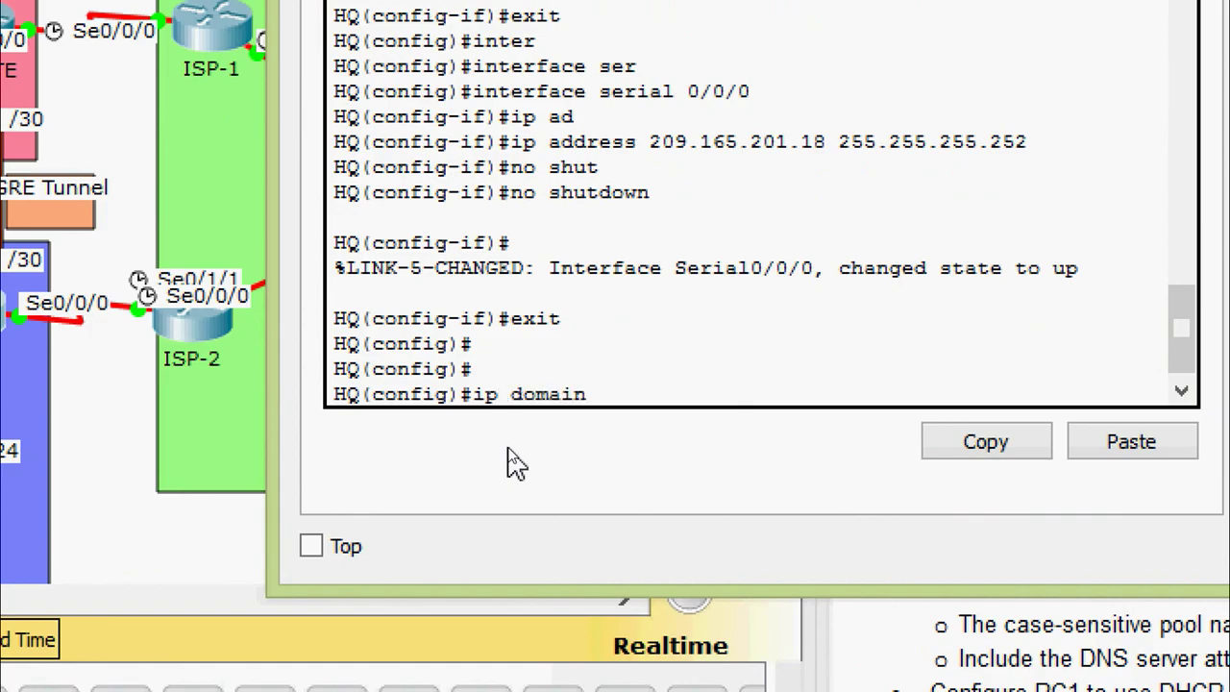
pyautogui.write('-na')
pyautogui.press('Tab')
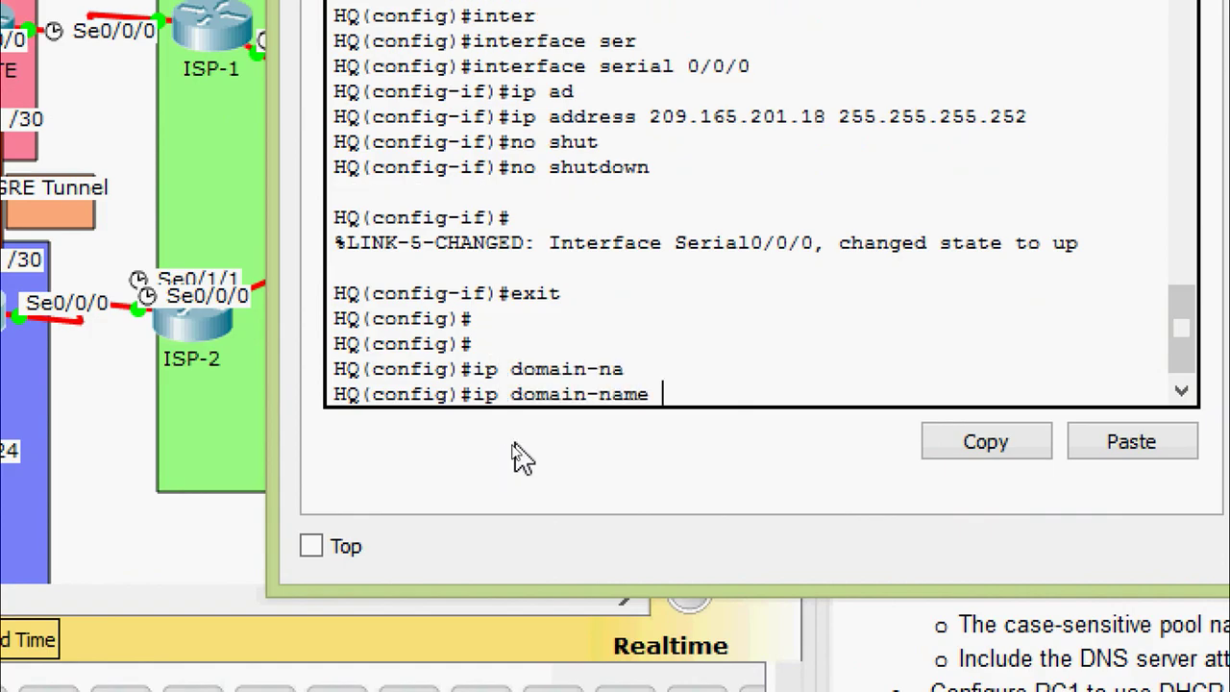
pyautogui.write('CISCO')
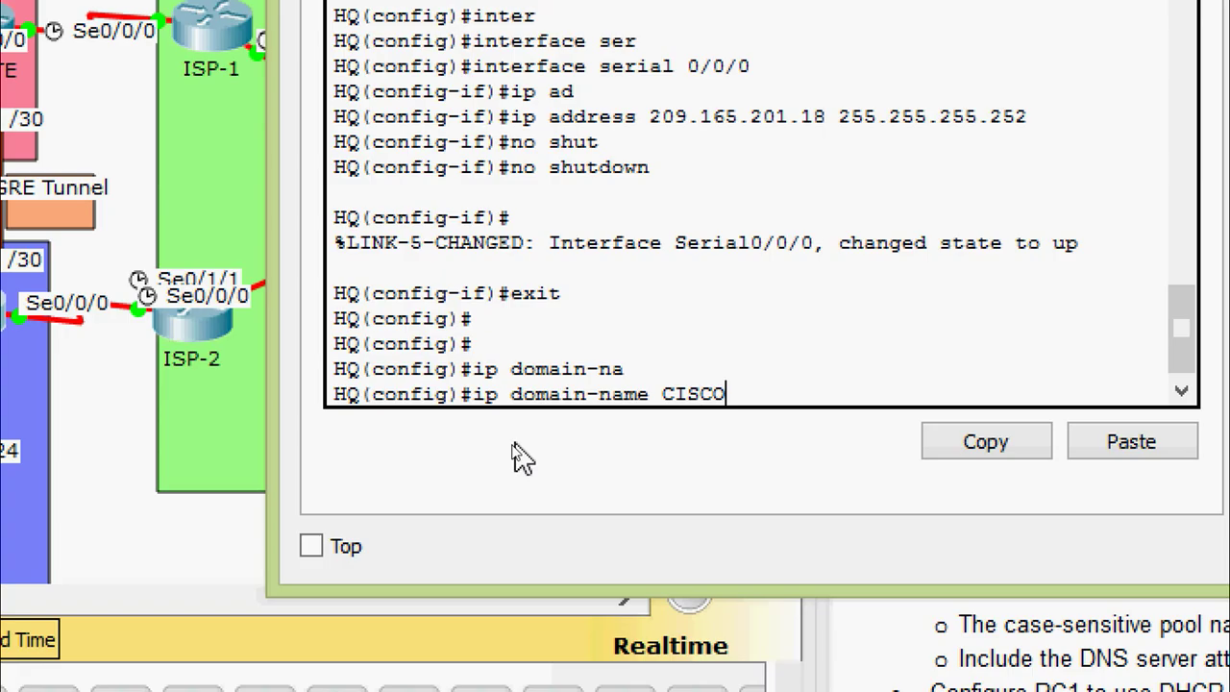
pyautogui.write('.com')
pyautogui.press('Return')
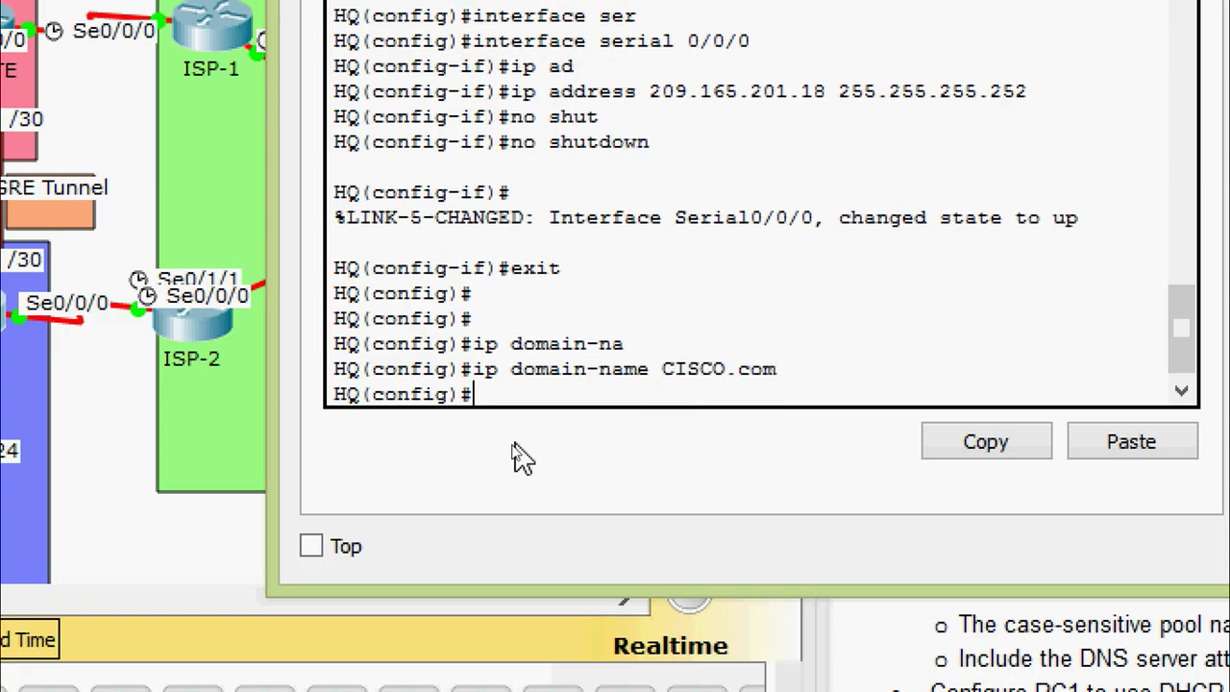
# Create the local user admin on HQ with its required password
pyautogui.press('Tab')
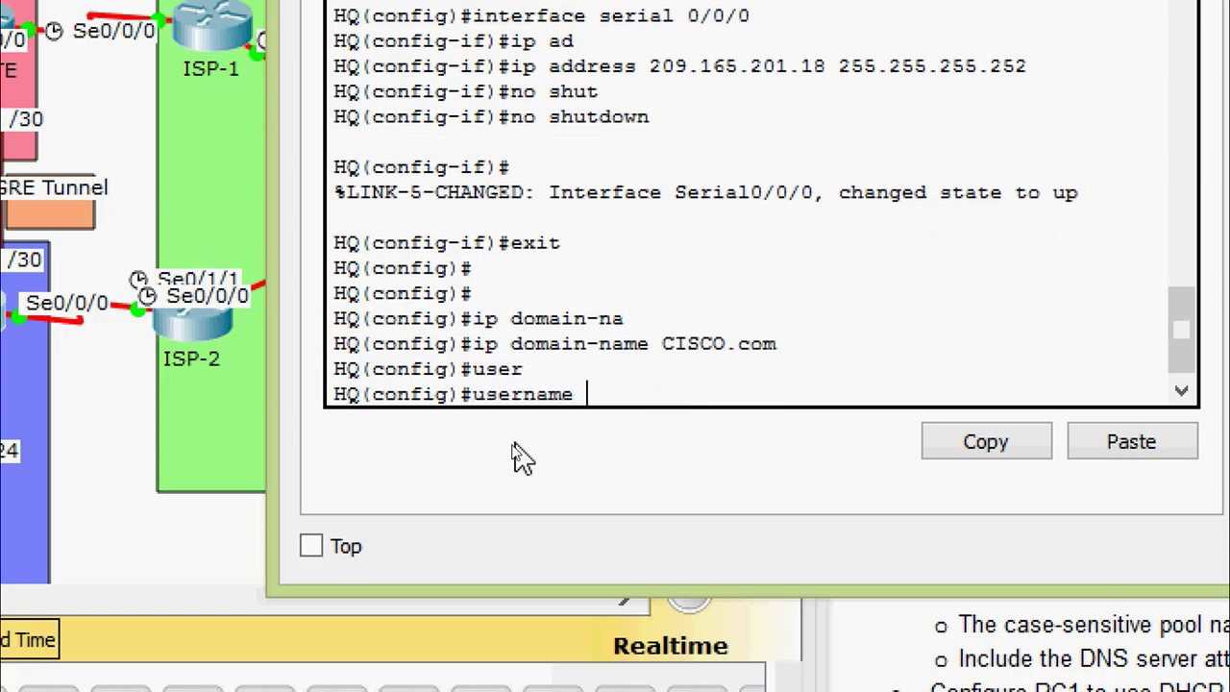
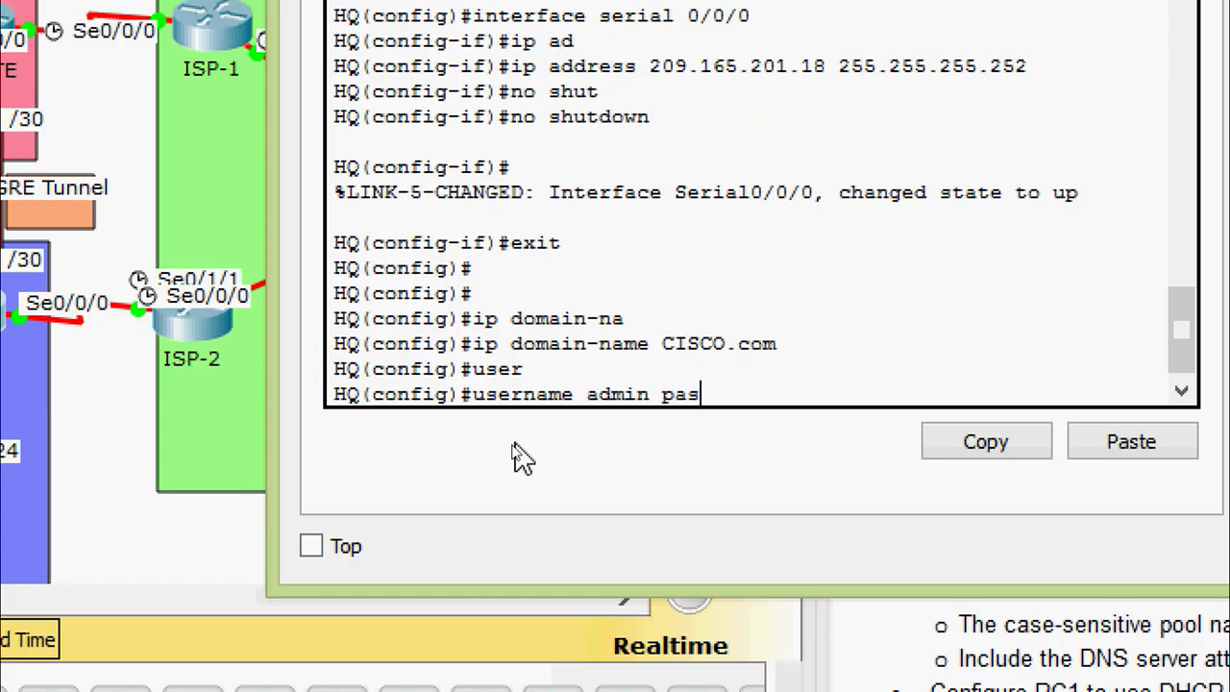
pyautogui.press('Tab')
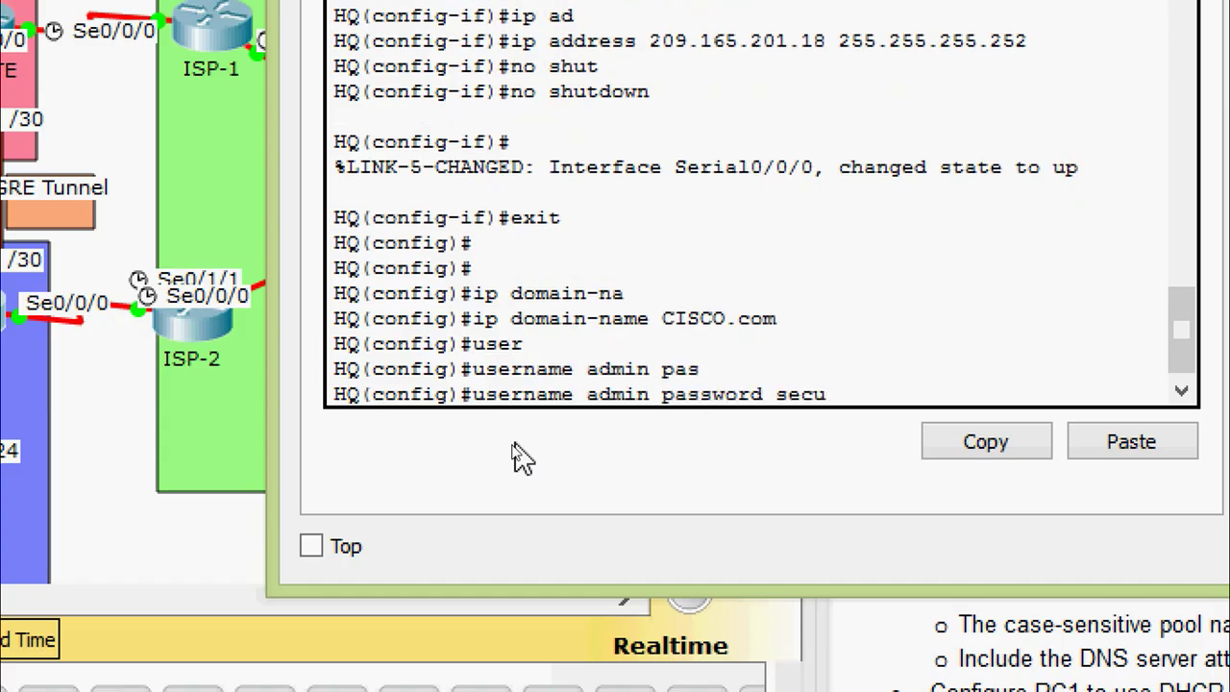
pyautogui.press('Return')
pyautogui.press('Return')
pyautogui.press('Return')
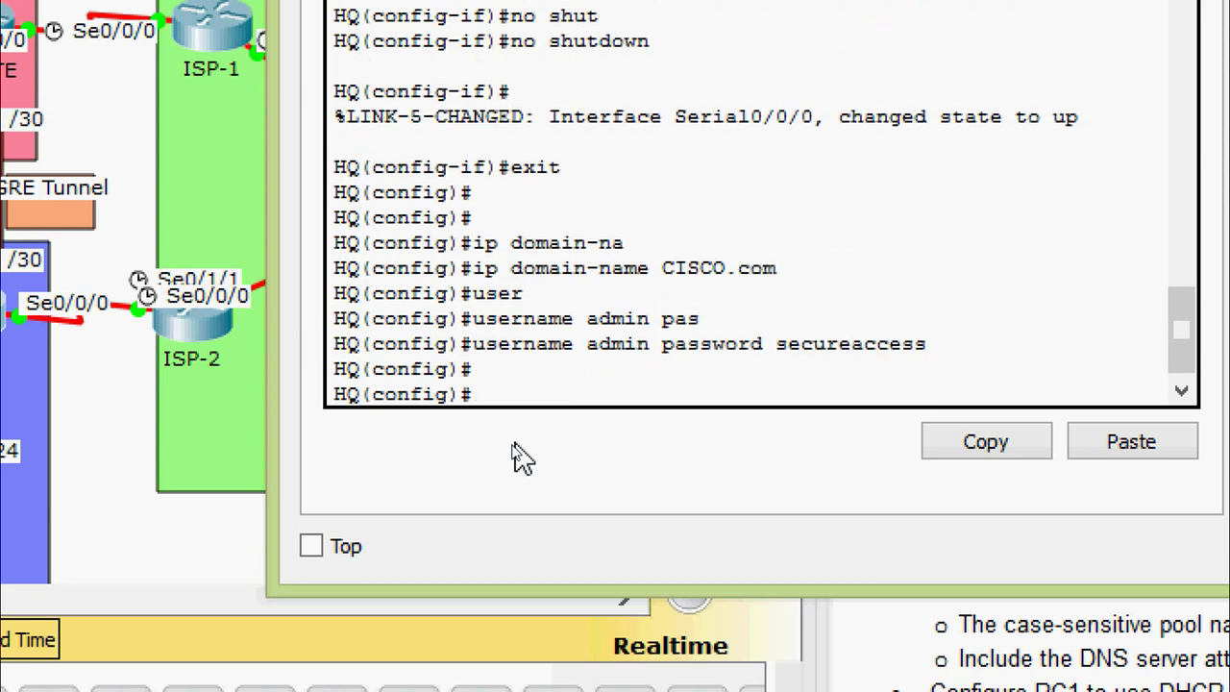
# Generate 2048-bit RSA crypto keys on HQ
pyautogui.write('cryp')
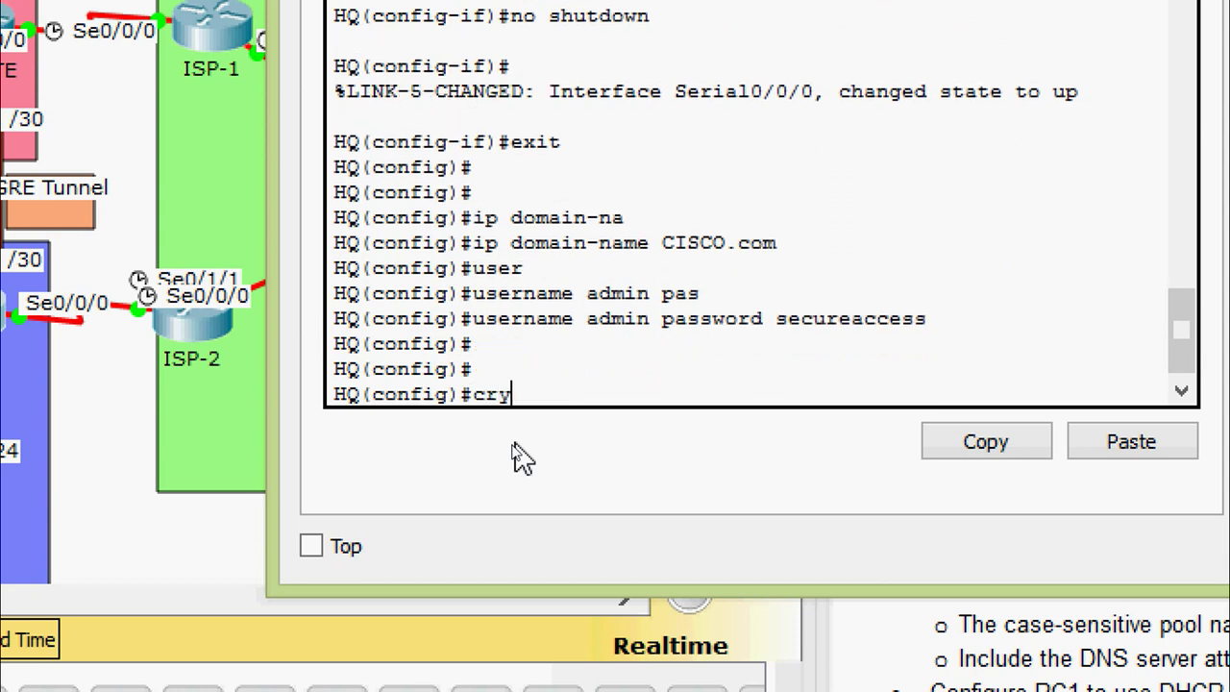
pyautogui.press('Tab')
pyautogui.write('ke')
pyautogui.press('Tab')
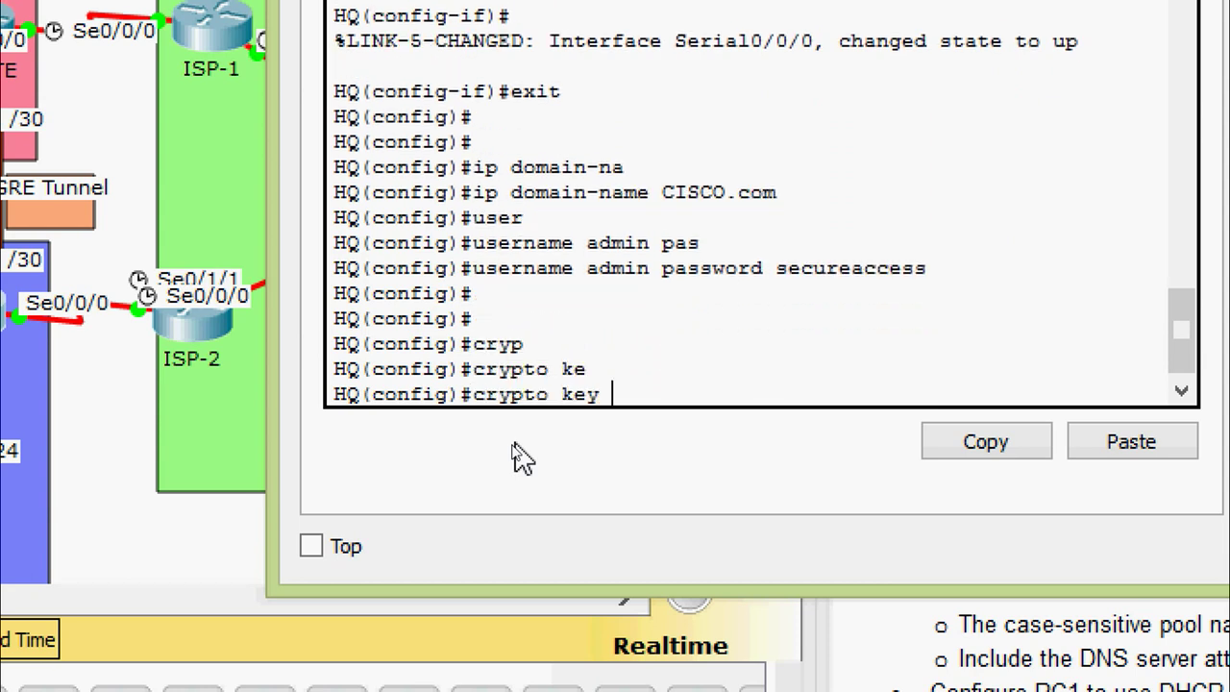
pyautogui.write('ge')
pyautogui.press('Tab')
pyautogui.write('rs')
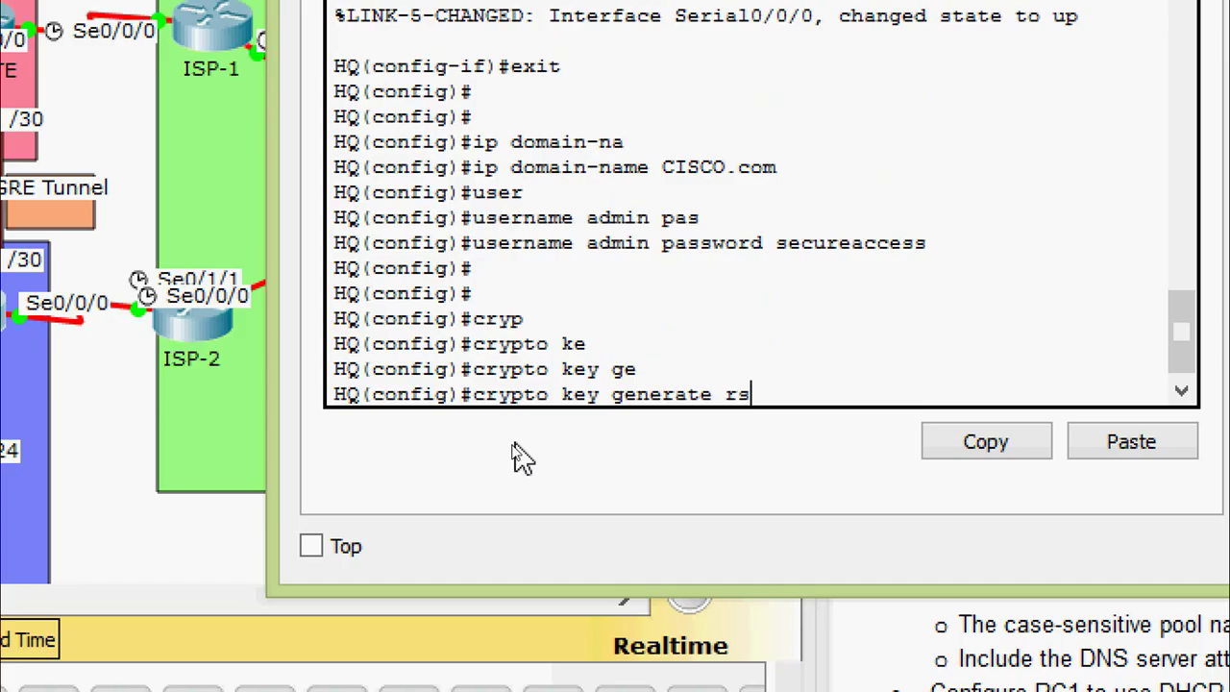
pyautogui.press('Tab')
pyautogui.press('Return')
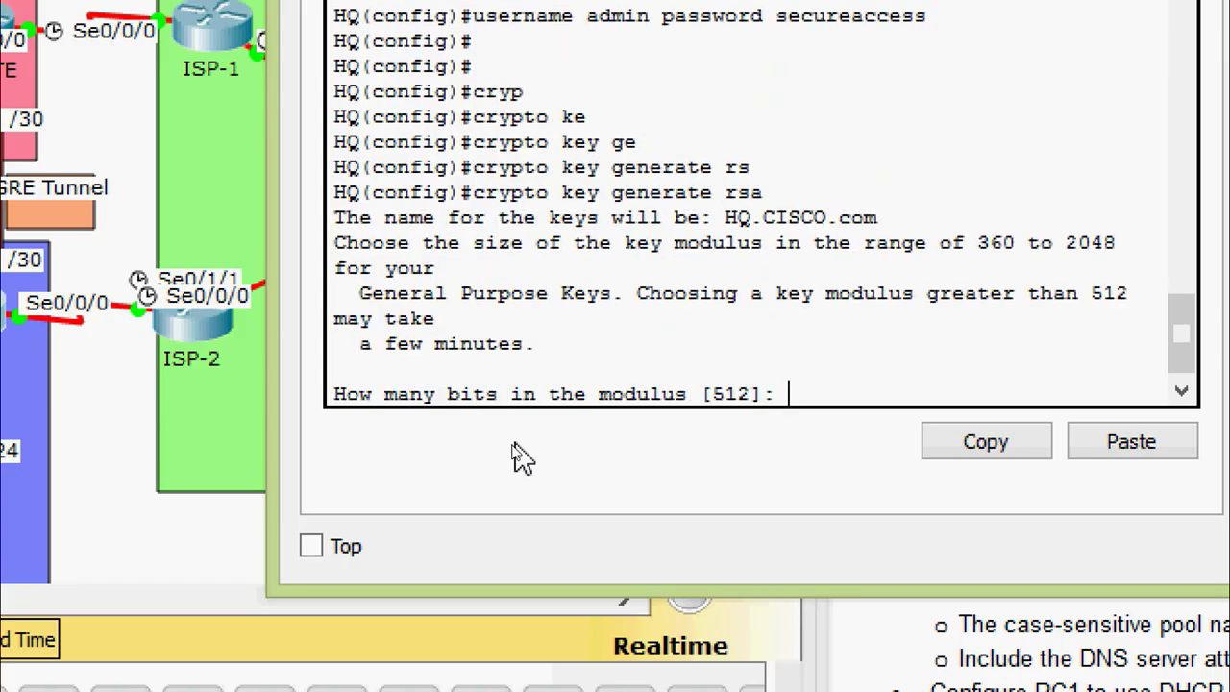
pyautogui.write('2048')
pyautogui.press('Return')
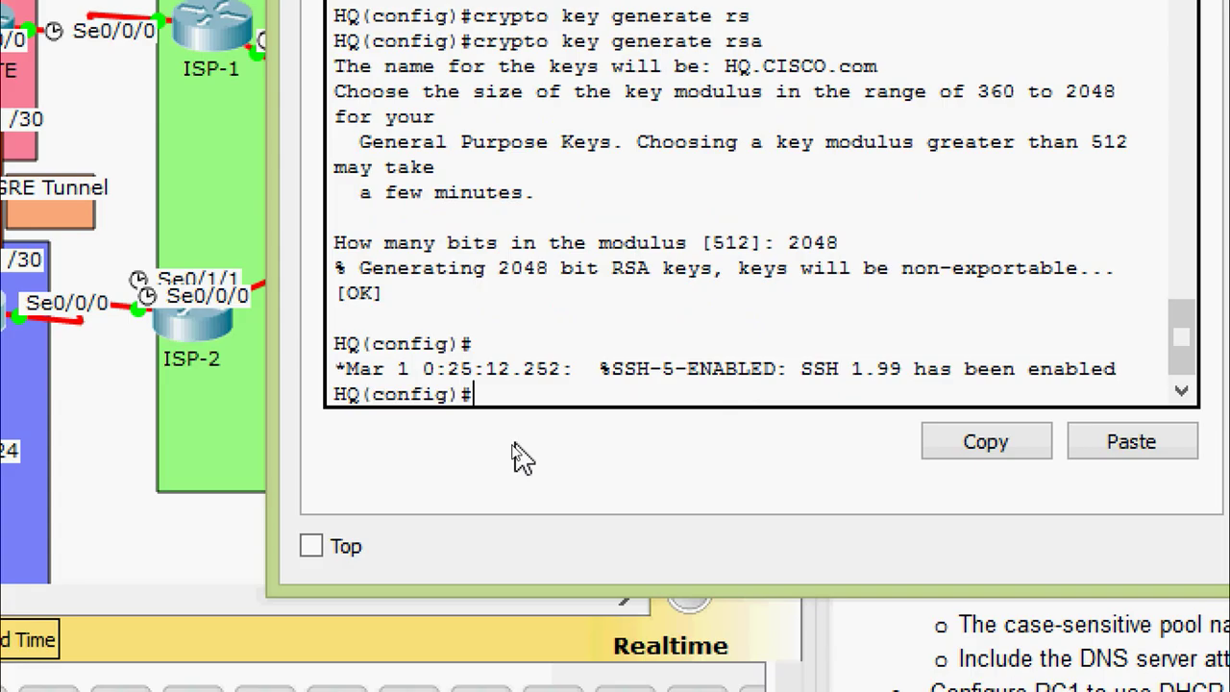
# Enable SSH version 2 on HQ and limit authentication retries to 2
pyautogui.write('ip ssh')
pyautogui.press('Tab')
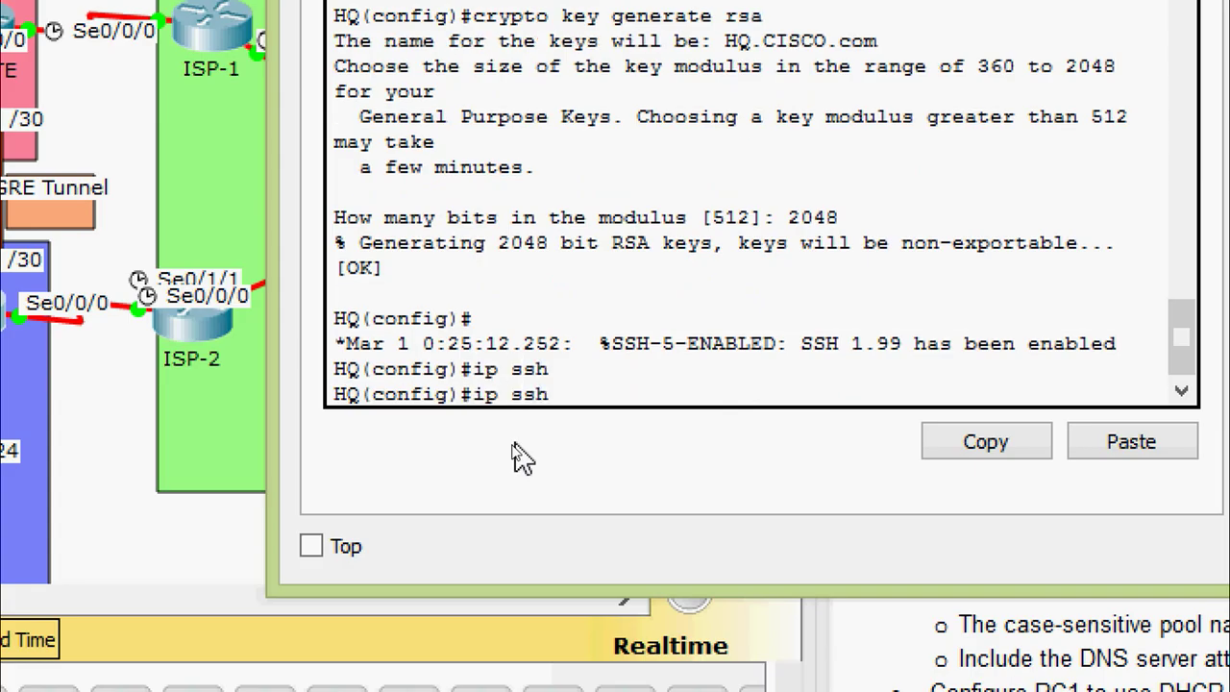
pyautogui.write('ver')
pyautogui.press('Tab')
pyautogui.write('2')
pyautogui.press('Return')
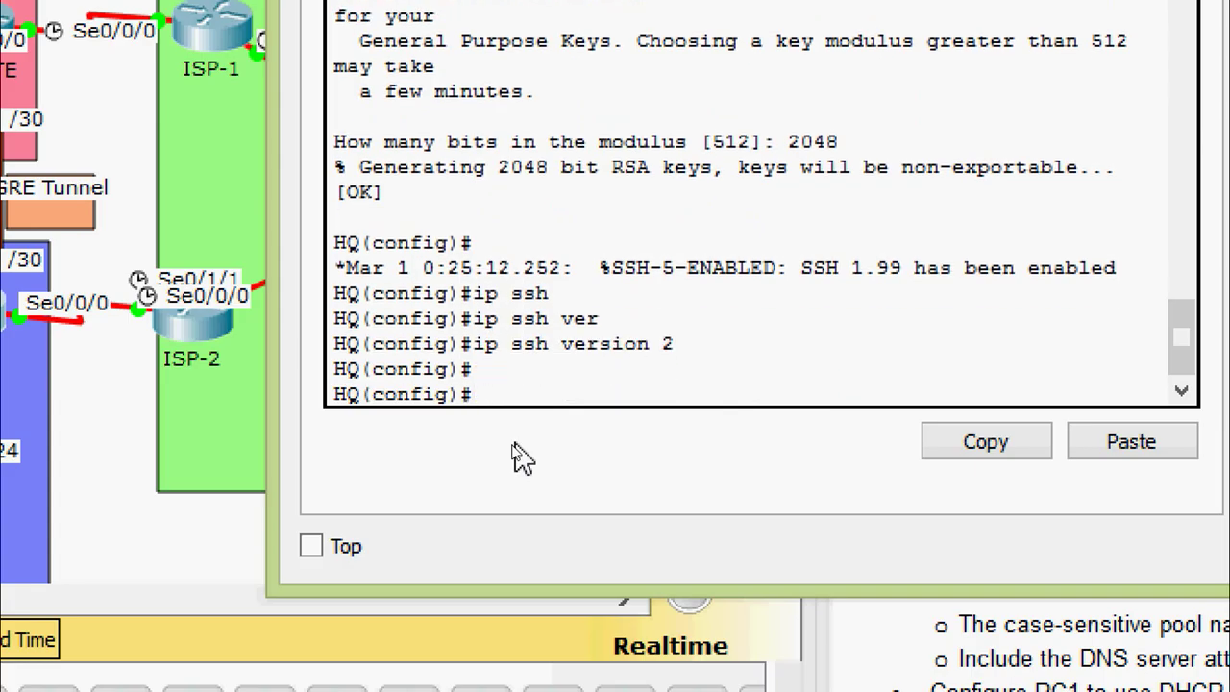
pyautogui.press('Return')
pyautogui.write('ip')
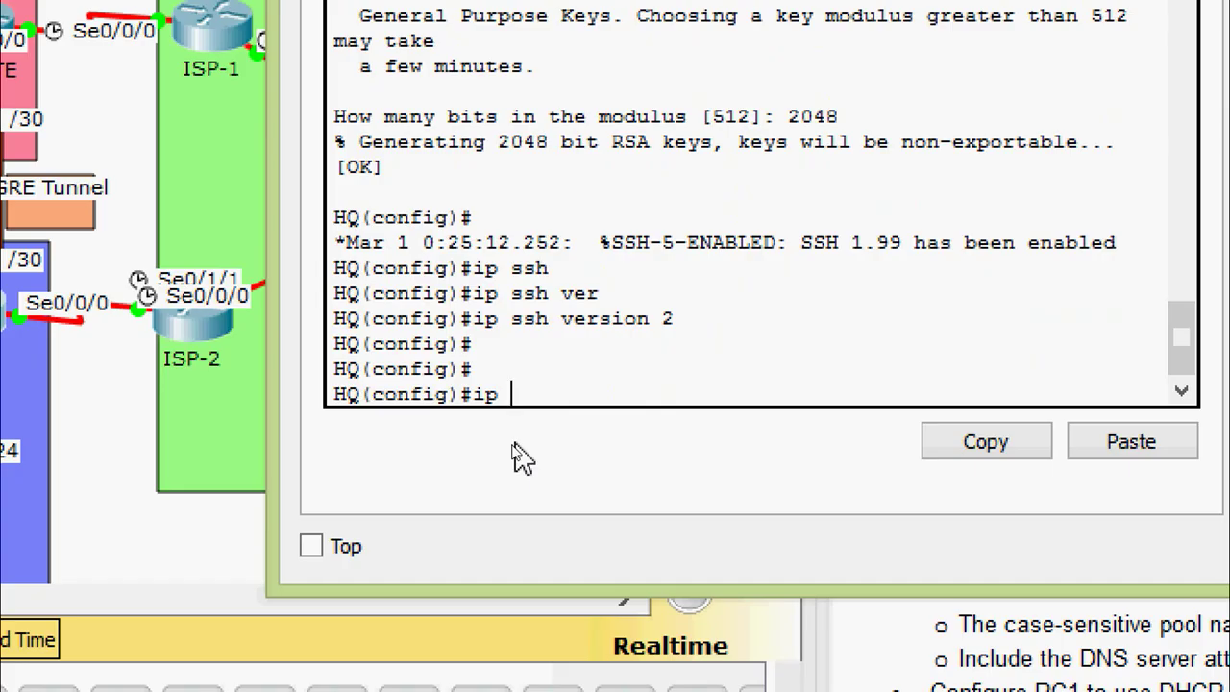
pyautogui.write(' ss')
pyautogui.press('Tab')
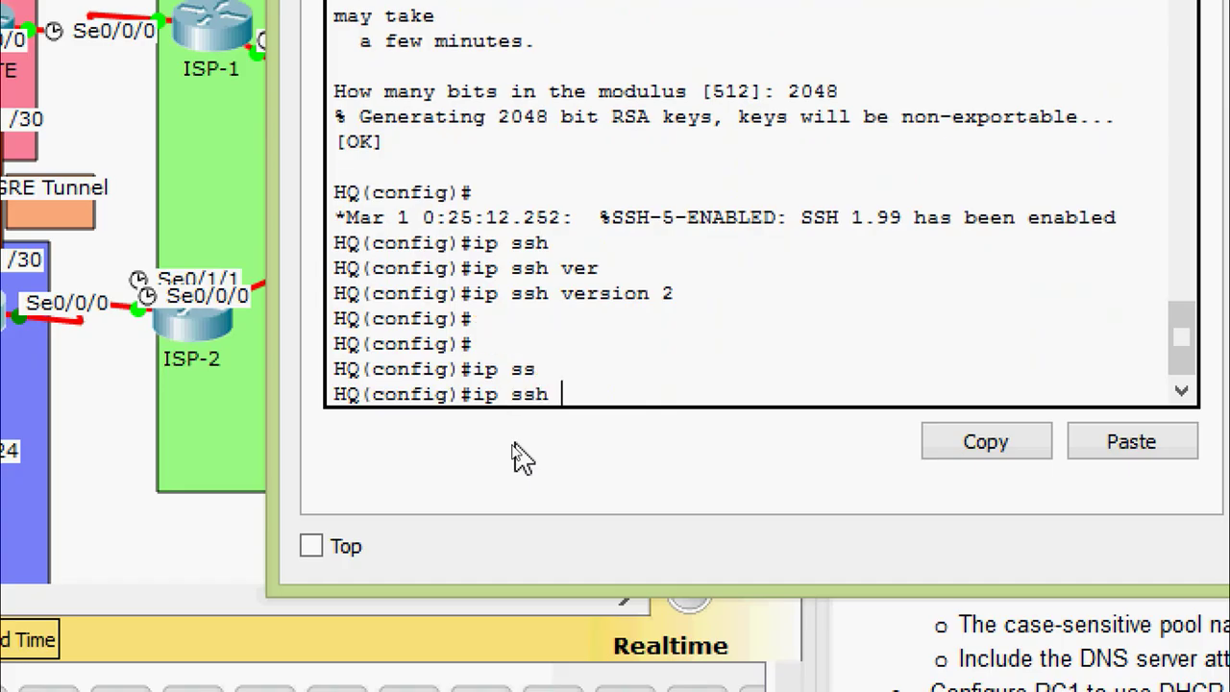
pyautogui.write('au')
pyautogui.press('Tab')
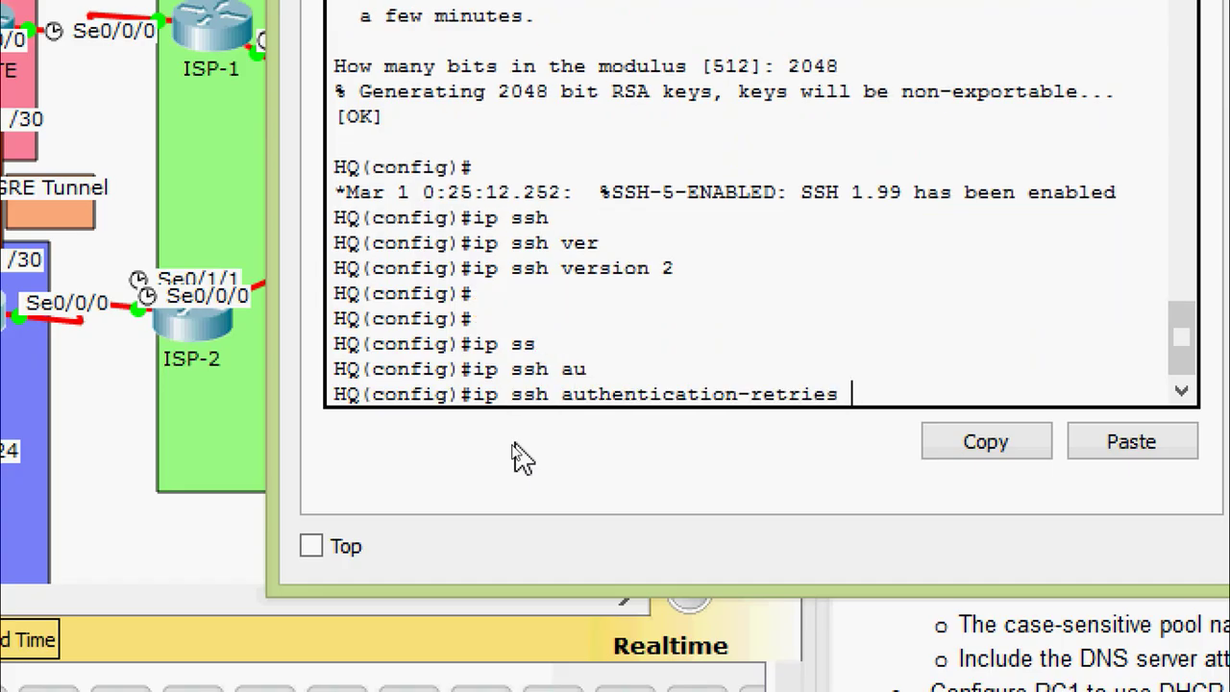
pyautogui.write('?')
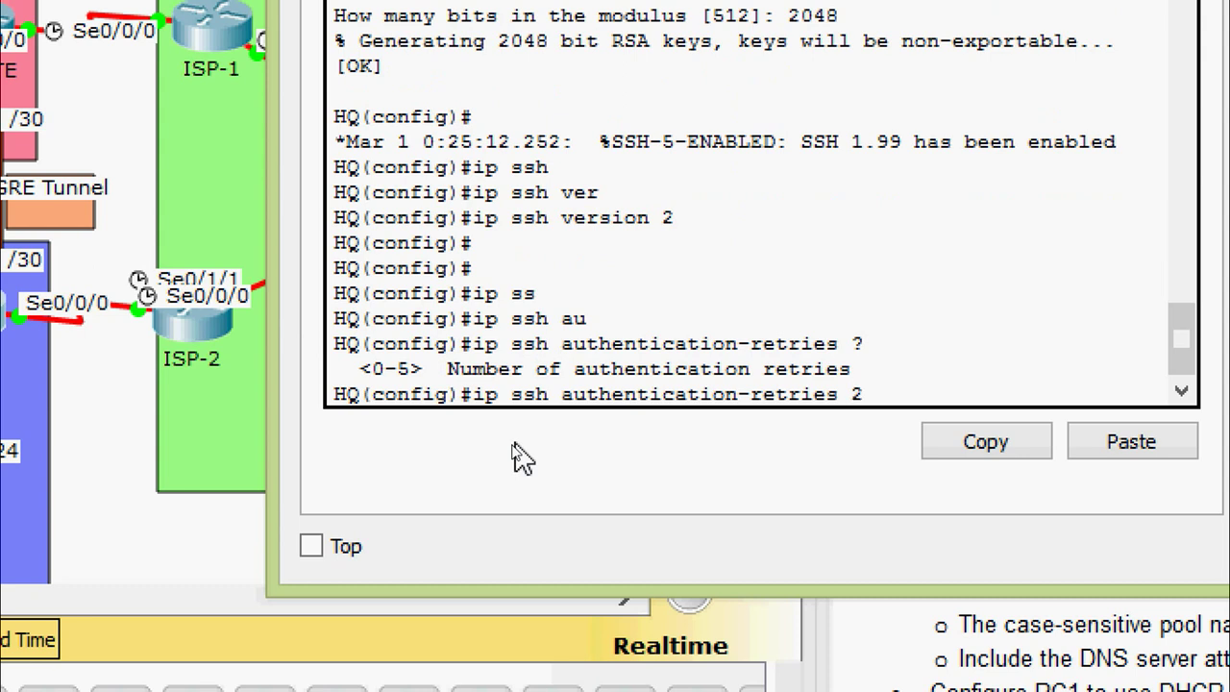
pyautogui.press('Return')
pyautogui.press('Return')
# Set HQ's SSH time-out to 60 seconds
pyautogui.write('ip ssh')
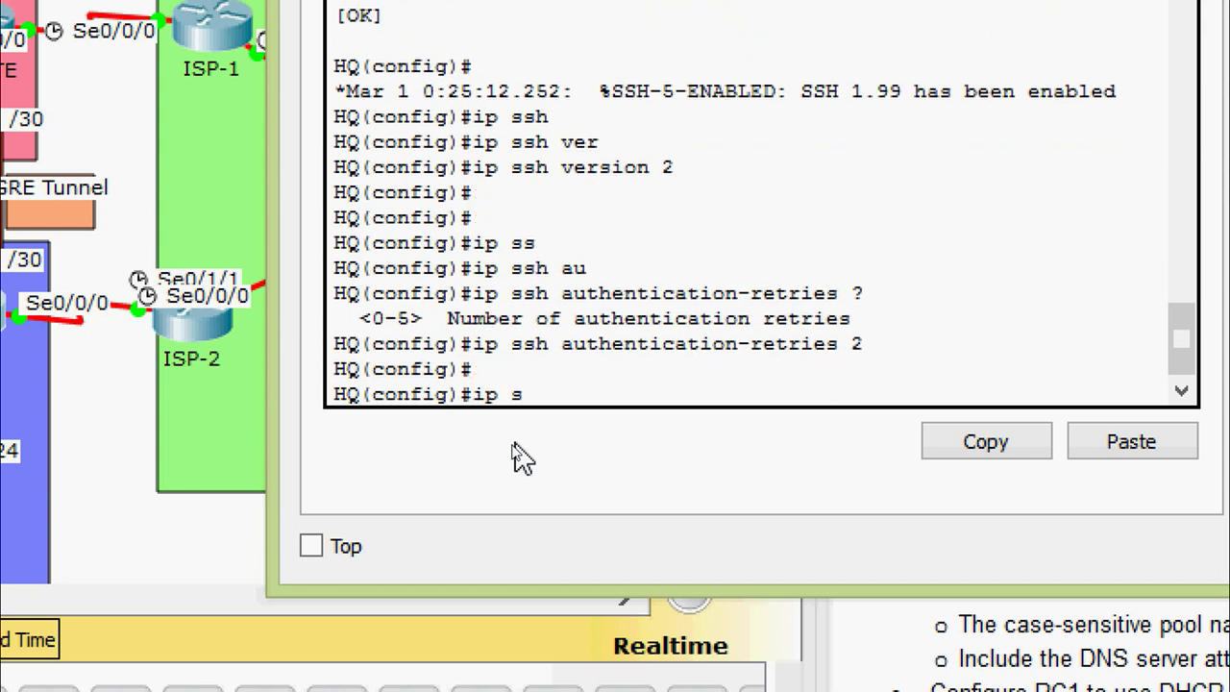
pyautogui.press('Tab')
pyautogui.write('ti')
pyautogui.press('Tab')
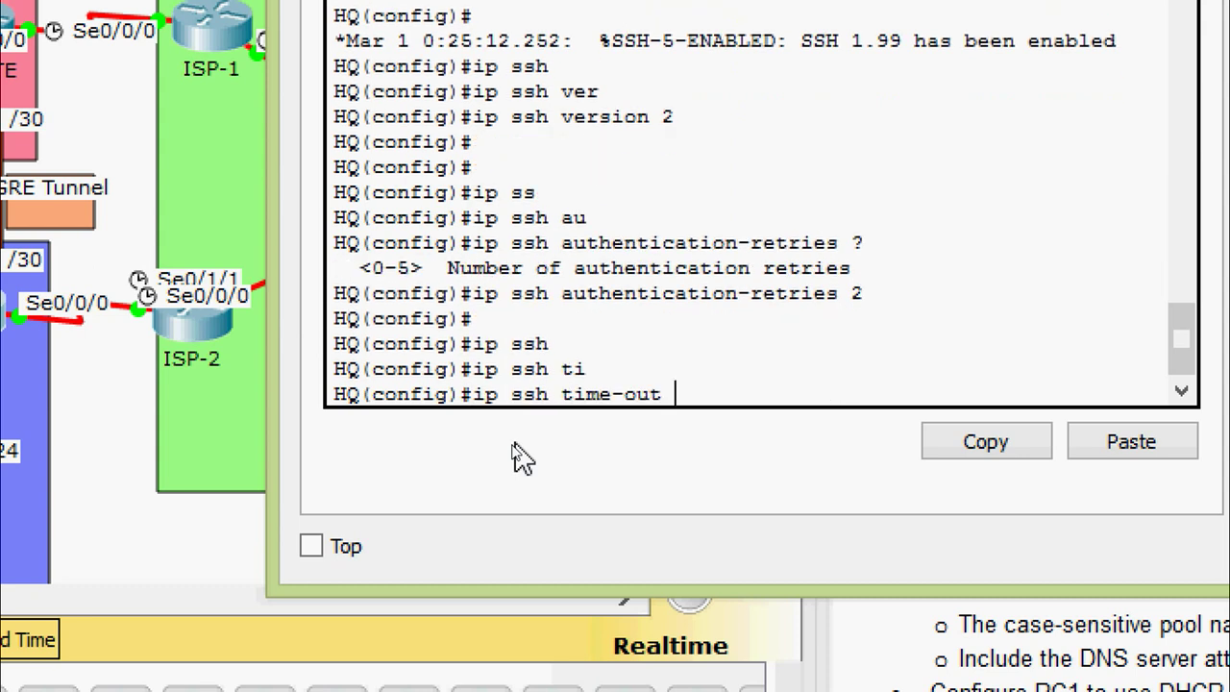
pyautogui.write('?')
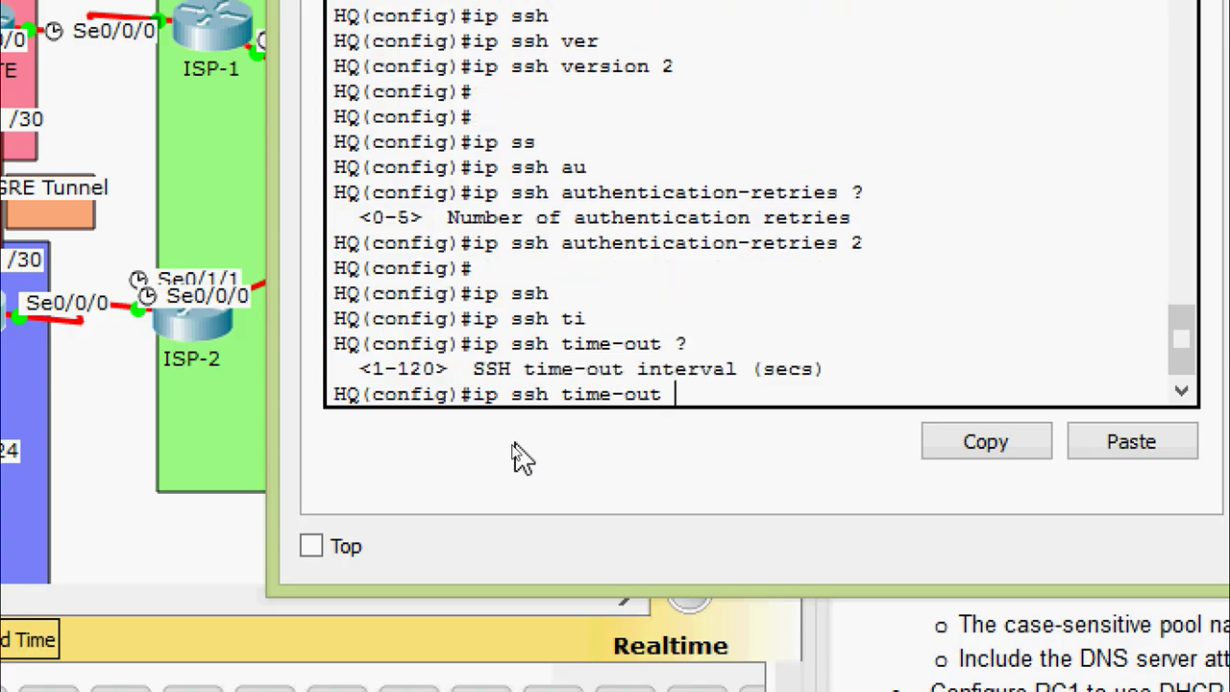
pyautogui.write('60')
pyautogui.press('Return')
pyautogui.press('Return')
# Restrict VTY lines 0 4 on HQ to SSH-only transport input
pyautogui.write('li')
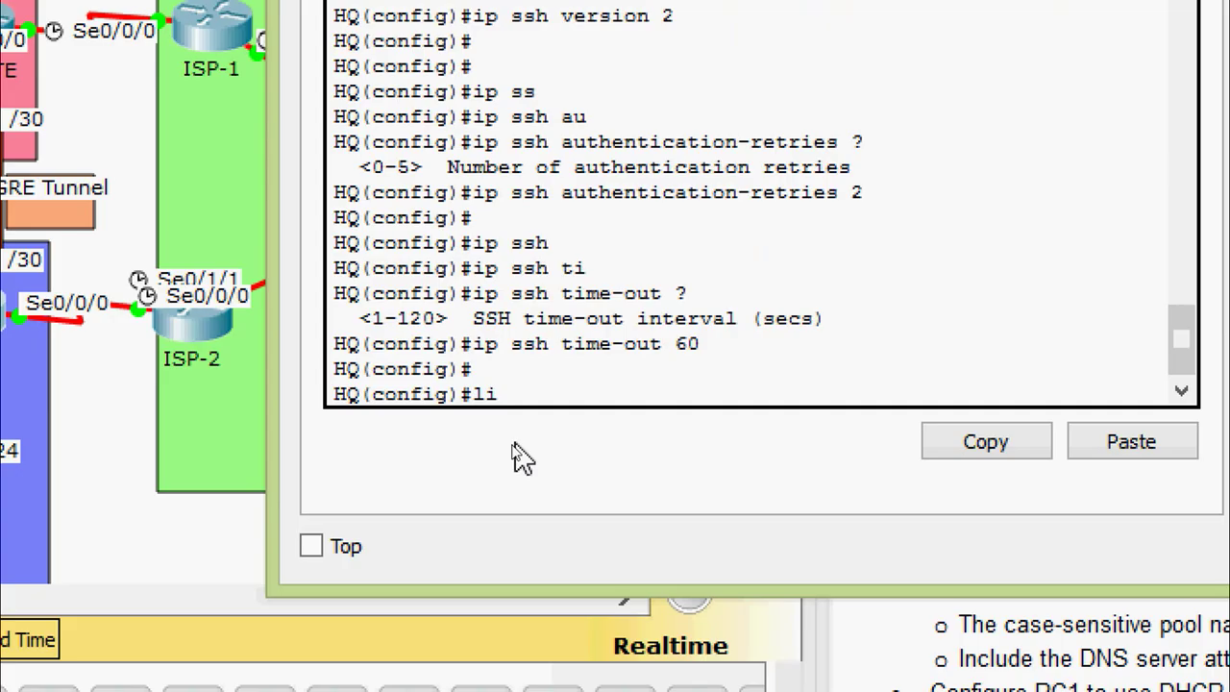
pyautogui.write('ne')
pyautogui.press('Tab')
pyautogui.write('vty')
pyautogui.press('Tab')
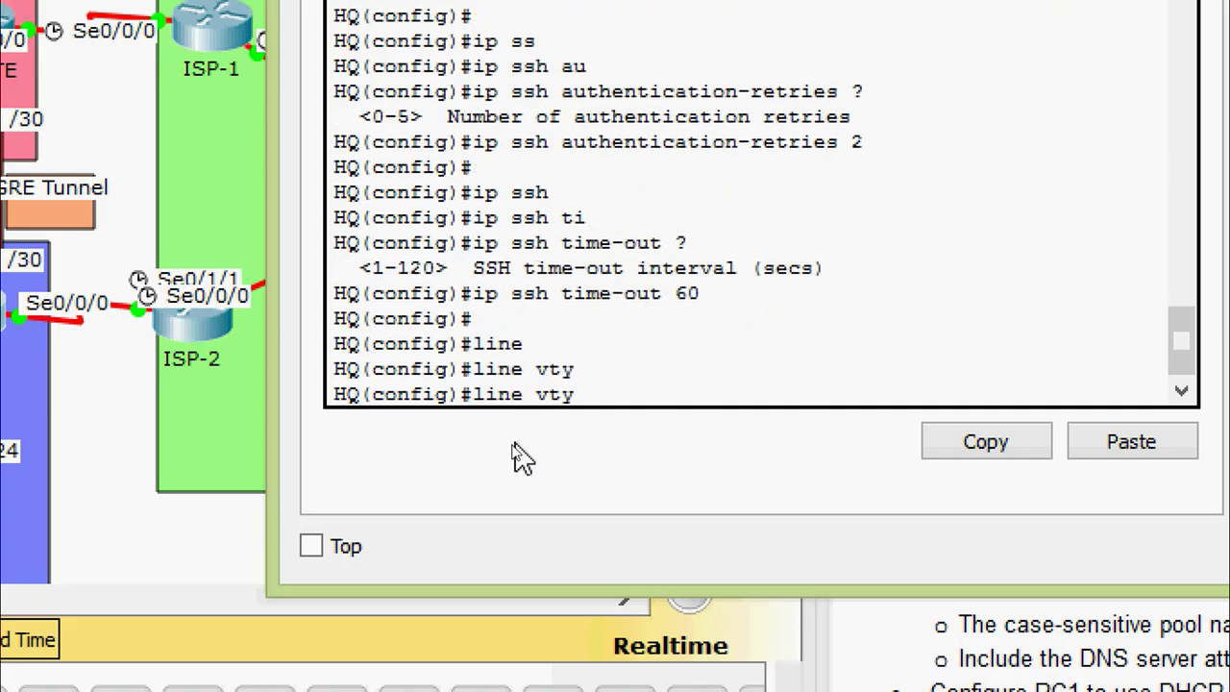
pyautogui.write('0 4')
pyautogui.press('Return')
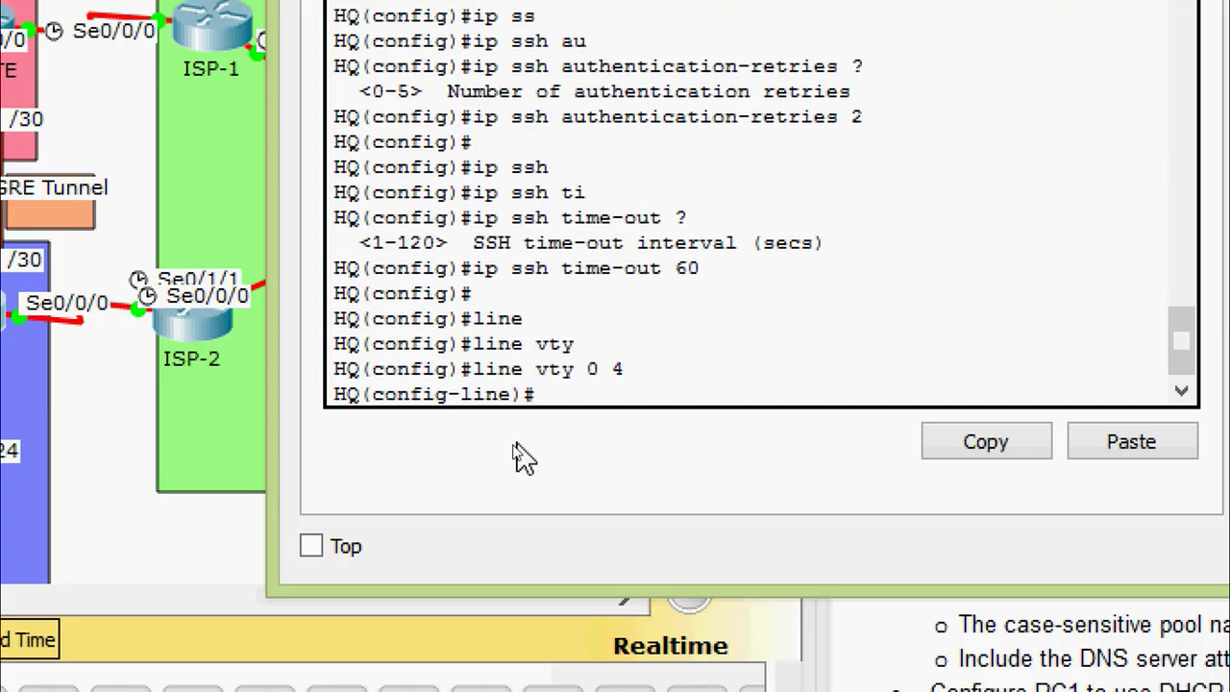
pyautogui.write('tr')
pyautogui.press('Tab')
pyautogui.write('in')
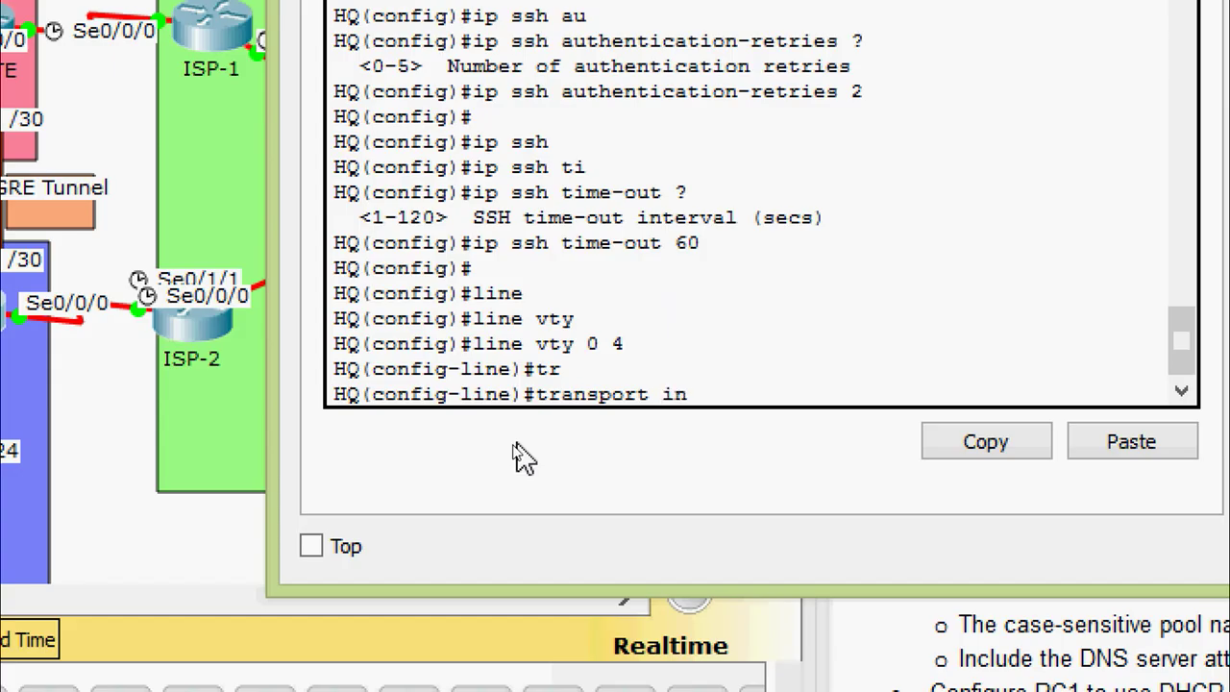
pyautogui.press('Tab')
pyautogui.write('s')
pyautogui.write('s')
pyautogui.press('Tab')
pyautogui.press('Return')
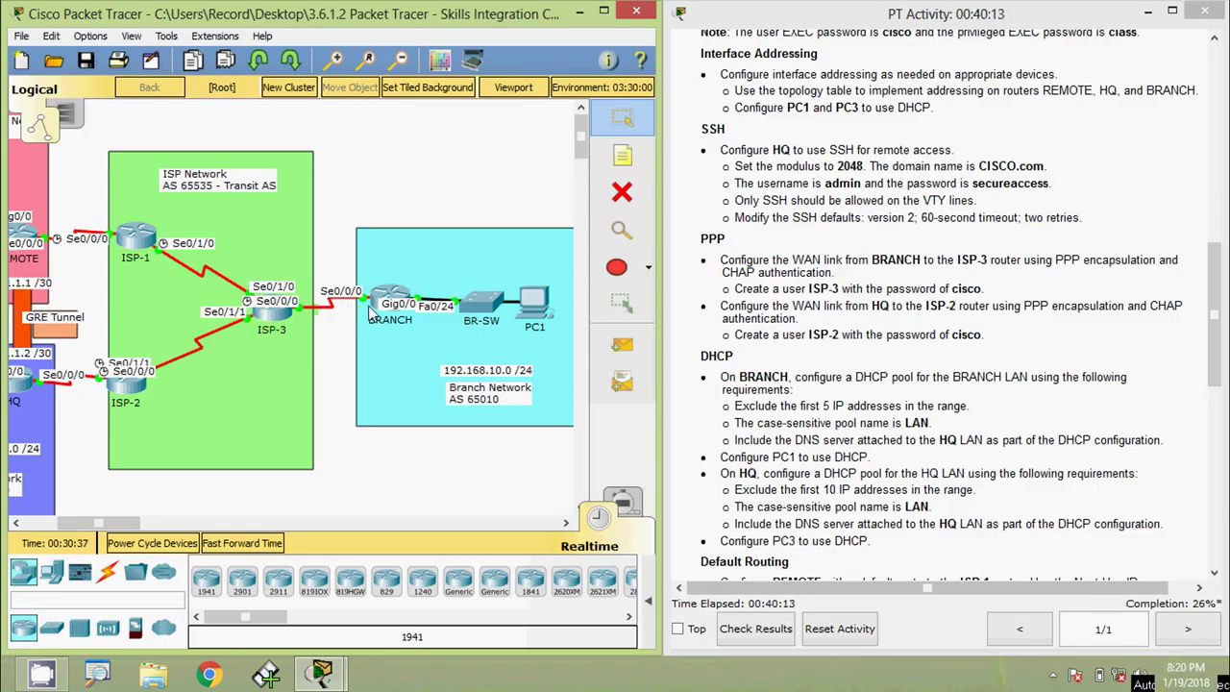
# Open BRANCH's console and enter global configuration mode
pyautogui.click(388, 300)
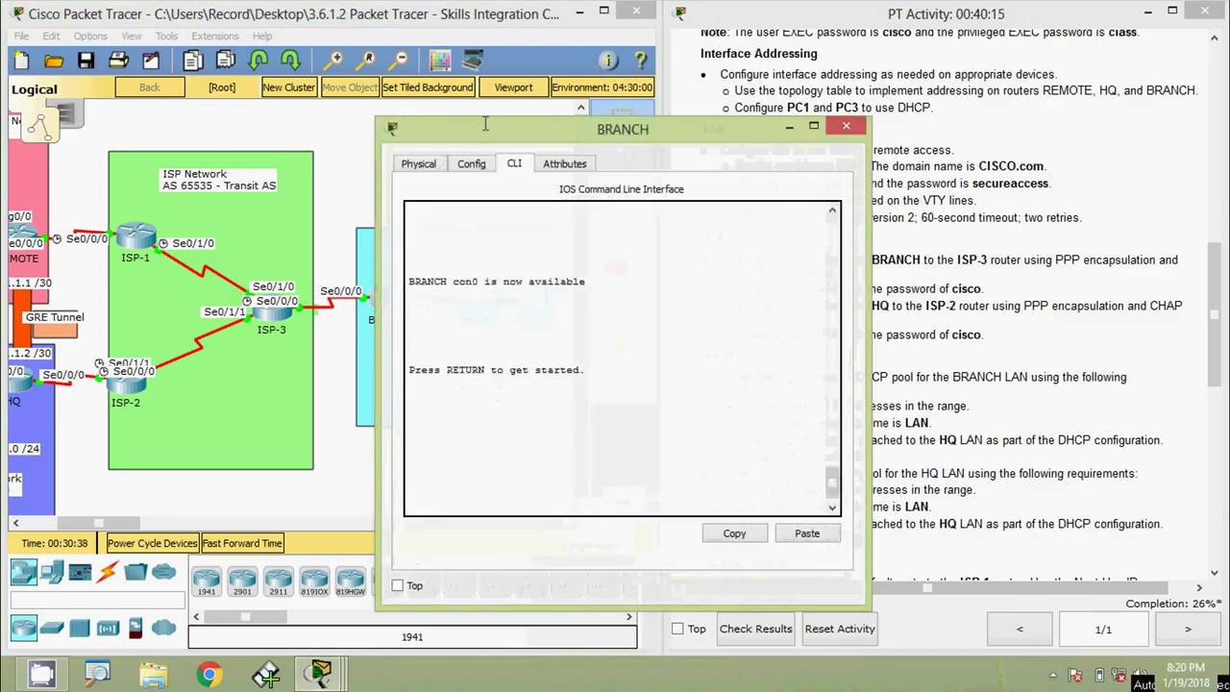
pyautogui.moveTo(485, 130); pyautogui.dragTo(509, 64)
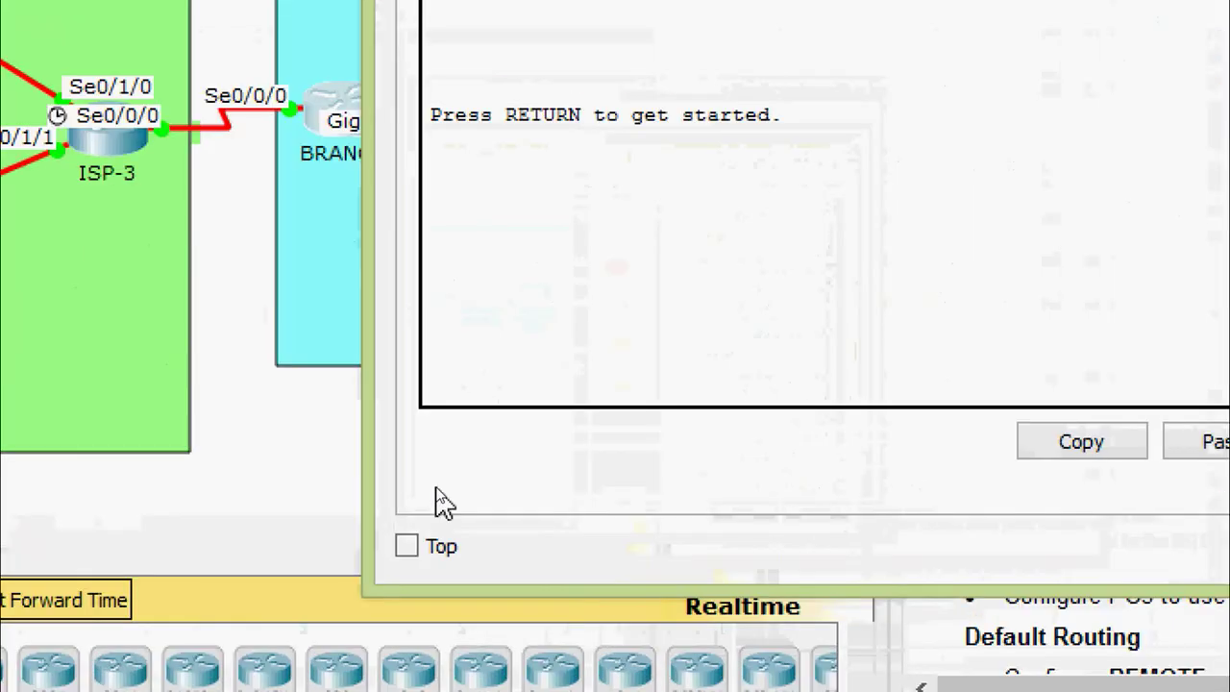
pyautogui.press('Return')
pyautogui.write('en')
pyautogui.write('a')
pyautogui.press('Tab')
pyautogui.press('Return')
pyautogui.write('conf')
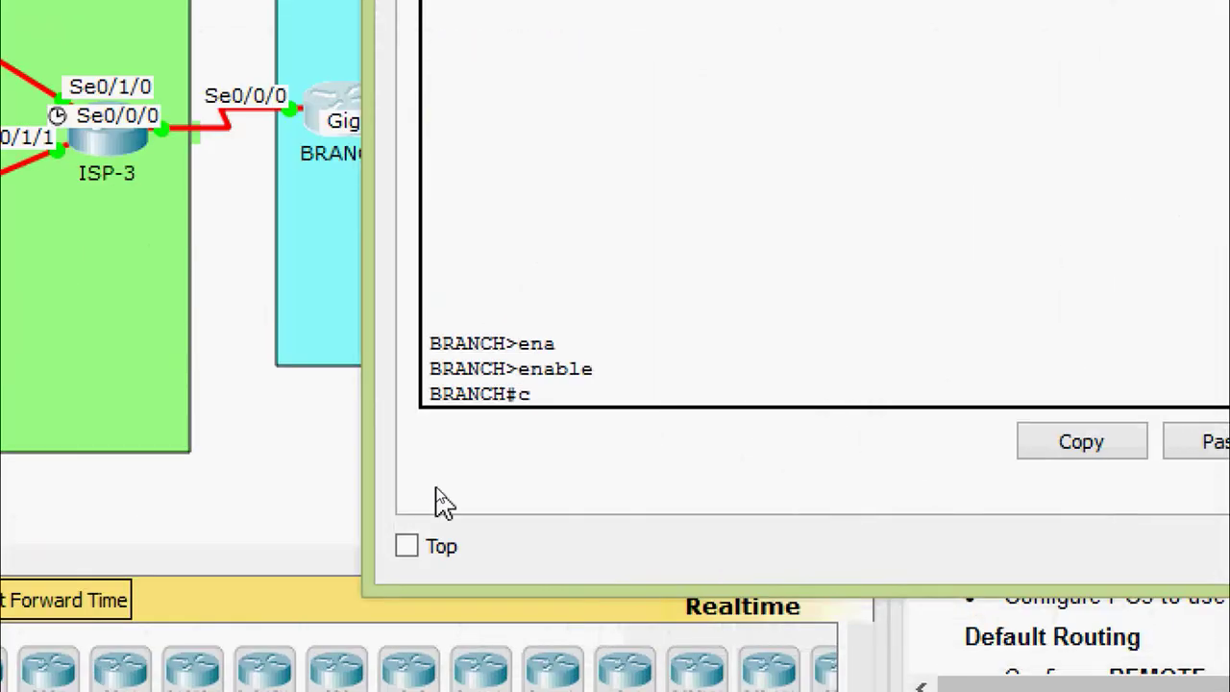
pyautogui.press('Tab')
pyautogui.write('terminal')
pyautogui.press('Tab')
pyautogui.press('Return')
pyautogui.press('Return')
# Set PPP encapsulation on BRANCH's Serial0/0/0 interface
pyautogui.write('inter')
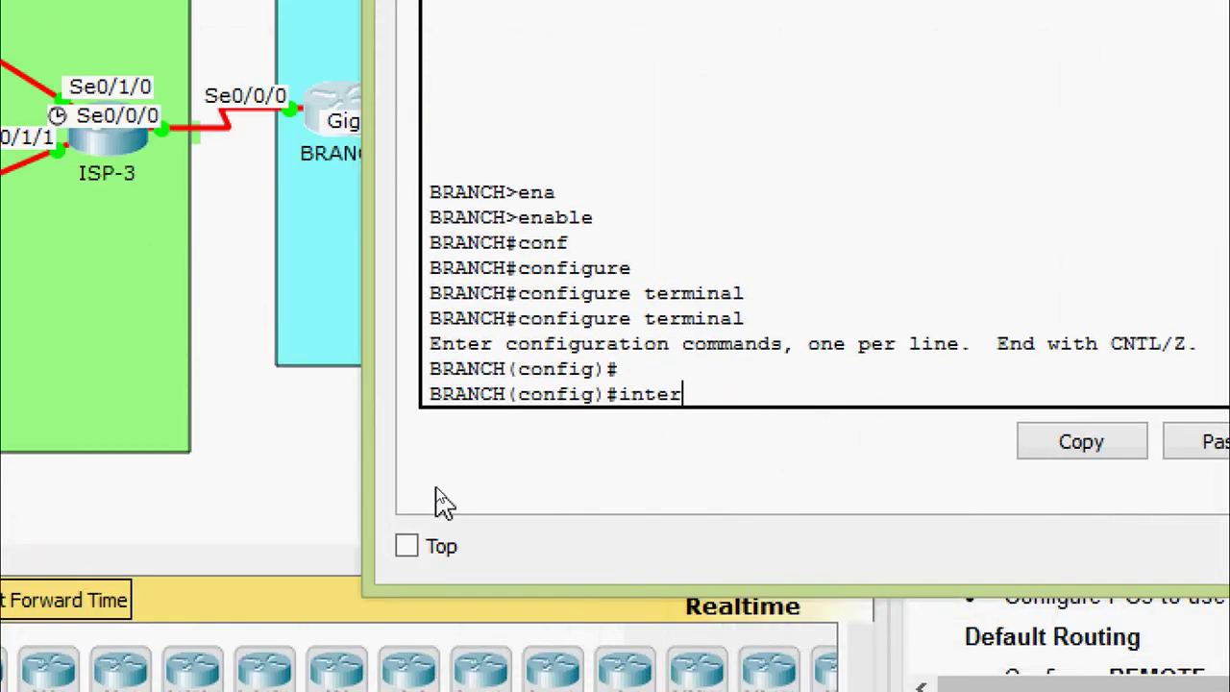
pyautogui.press('Tab')
pyautogui.write('ser')
pyautogui.press('Tab')
pyautogui.write('0/0/0')
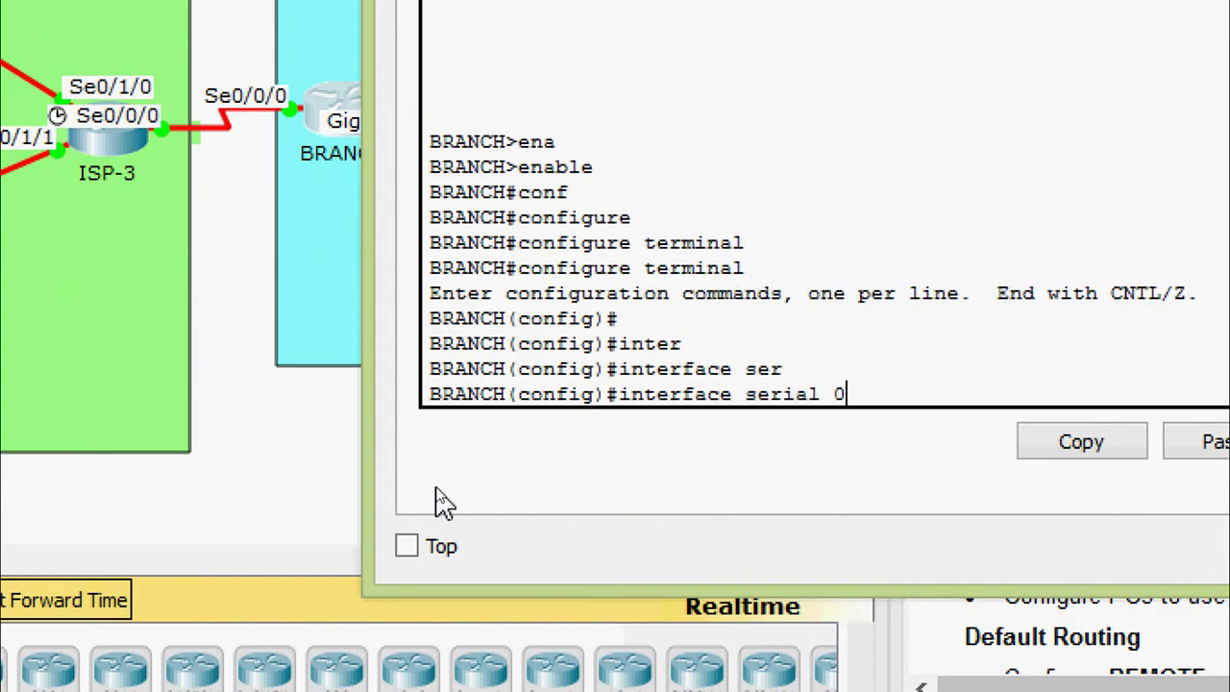
pyautogui.press('Return')
pyautogui.press('Return')
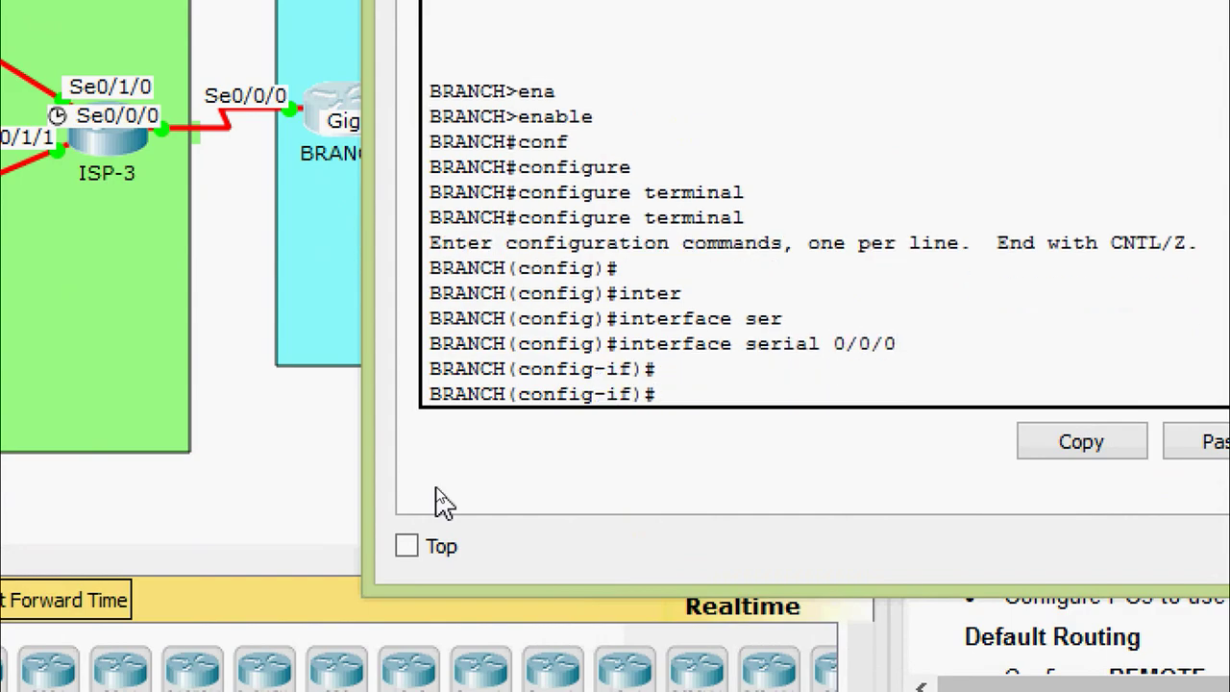
pyautogui.write('enc')
pyautogui.press('Tab')
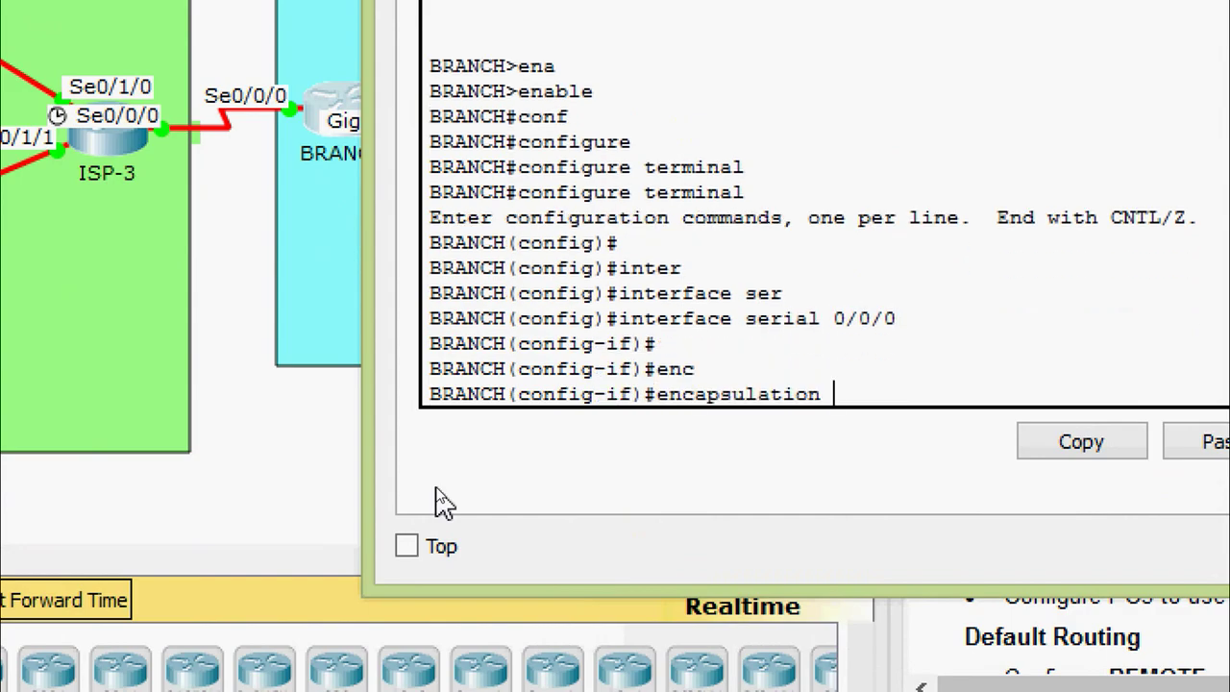
pyautogui.write('pp')
pyautogui.press('Tab')
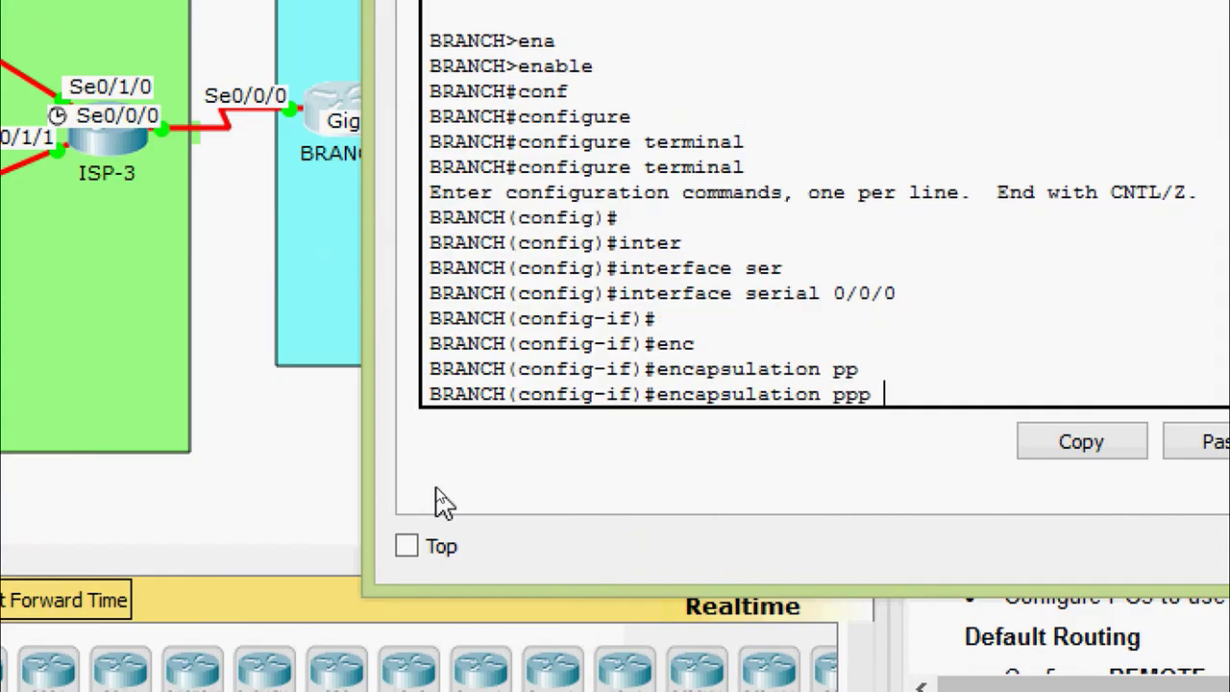
pyautogui.press('Return')
pyautogui.press('Return')
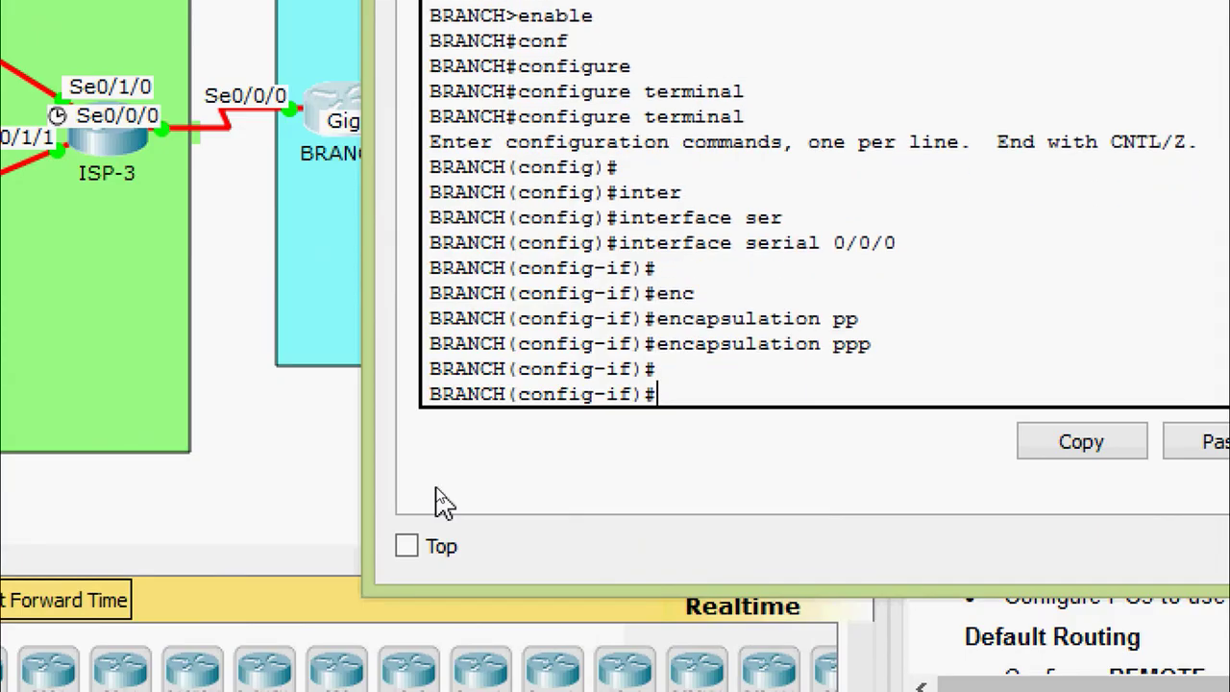
# Require CHAP authentication on BRANCH's Serial0/0/0 link
pyautogui.write('ppp')
pyautogui.press('Tab')
pyautogui.write('au')
pyautogui.press('Tab')
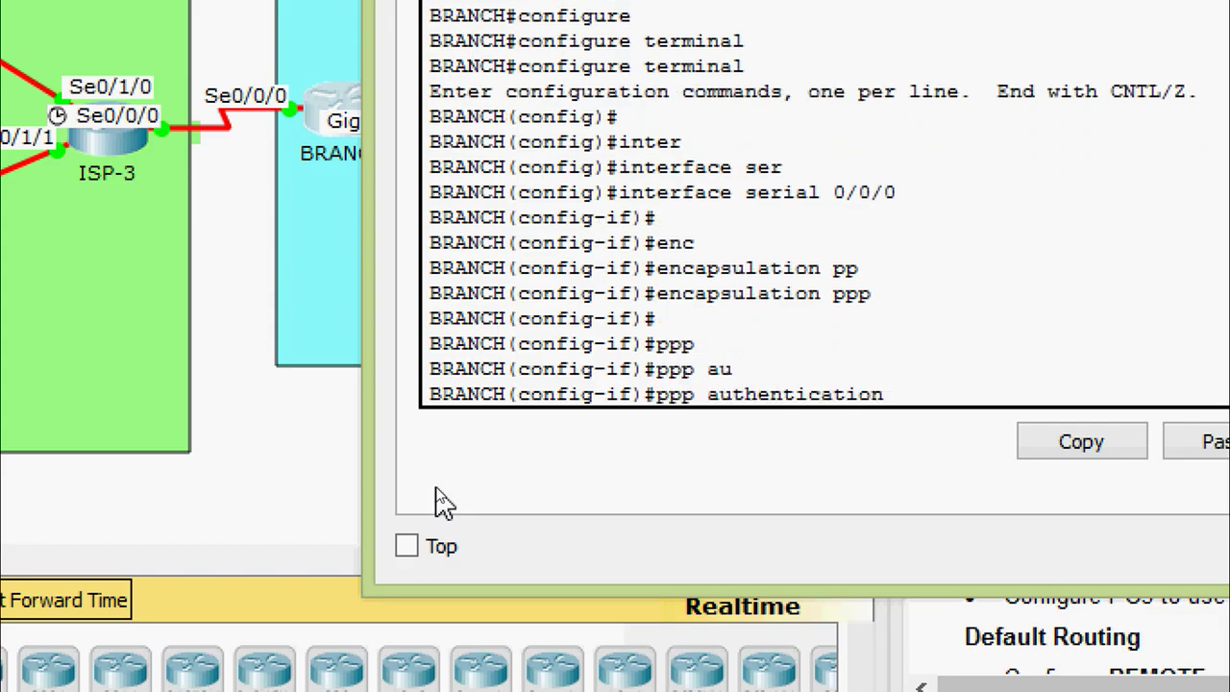
pyautogui.write('chap')
pyautogui.press('Return')
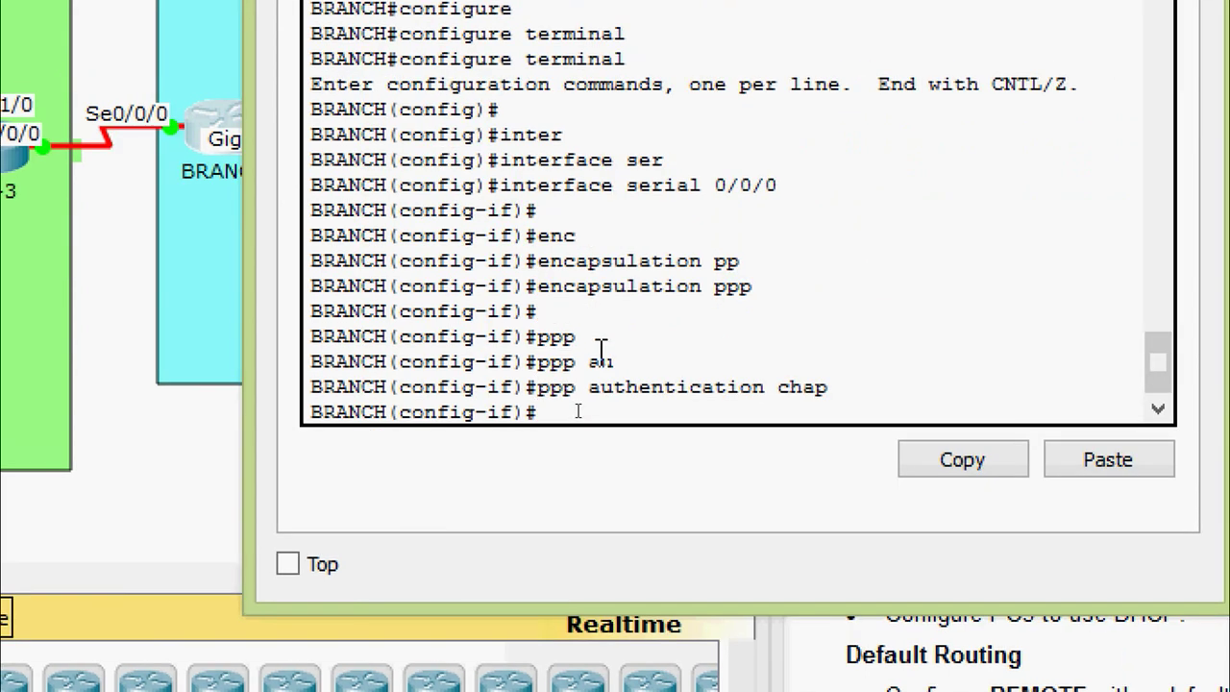
pyautogui.write('exit')
pyautogui.press('Return')
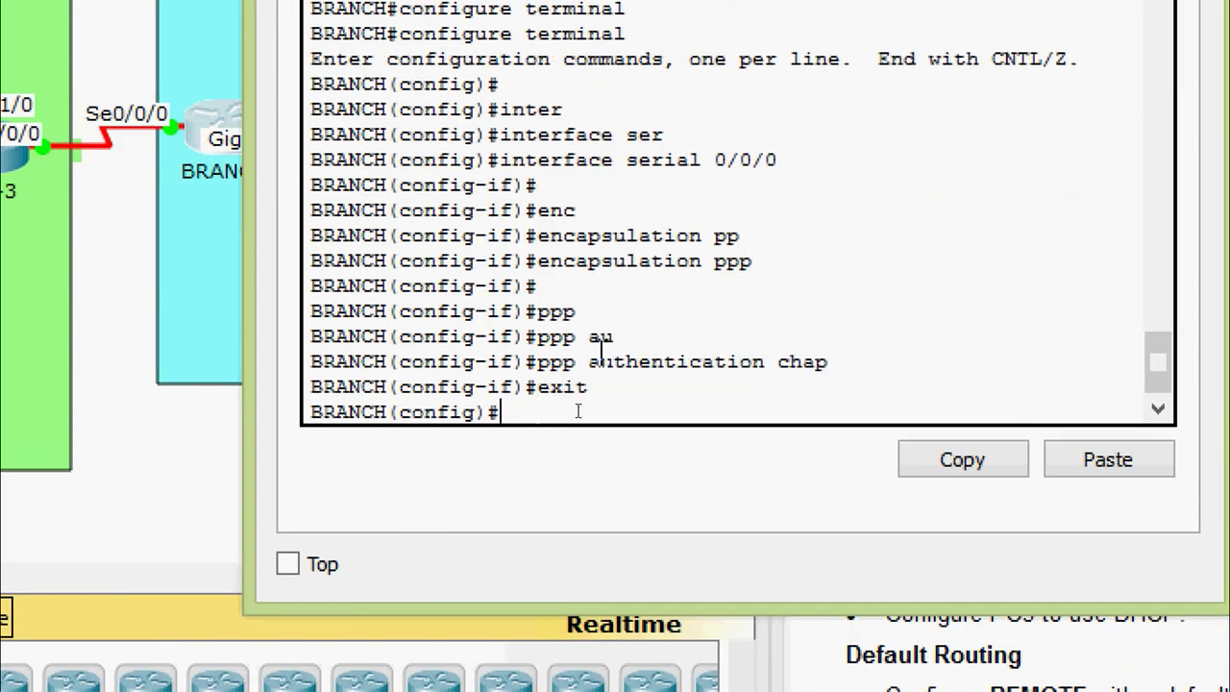
# Create the local user ISP-3 on BRANCH with its CHAP password
pyautogui.press('Tab')
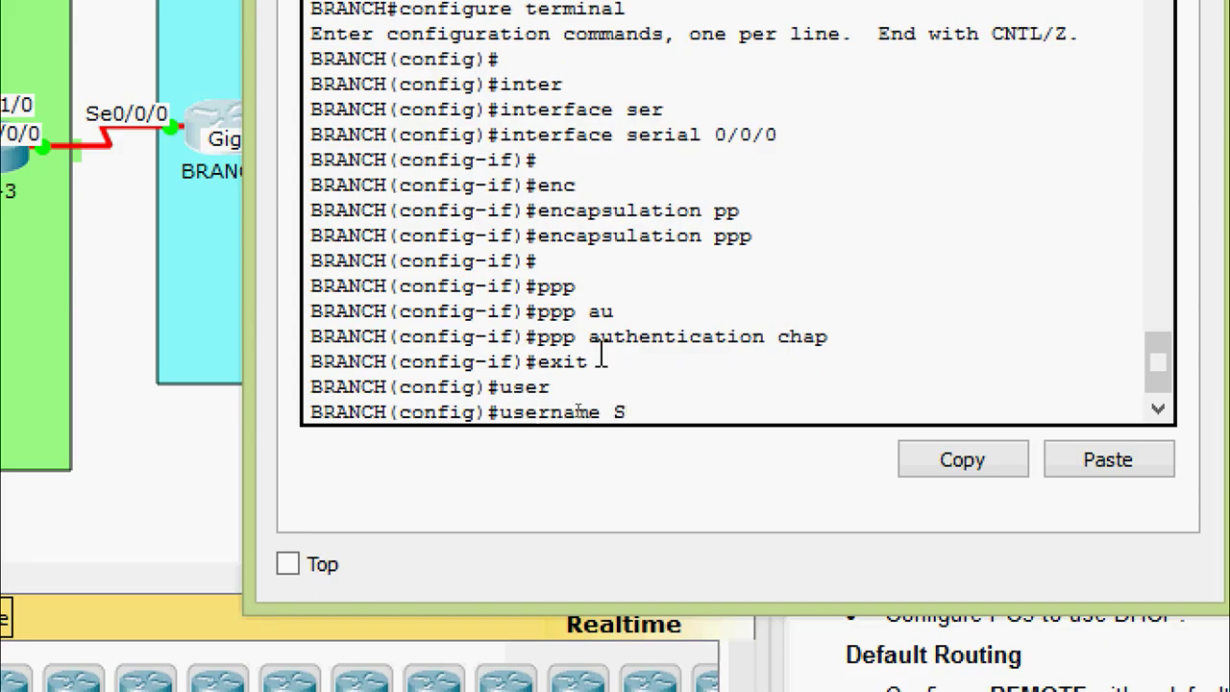
pyautogui.press('Tab')
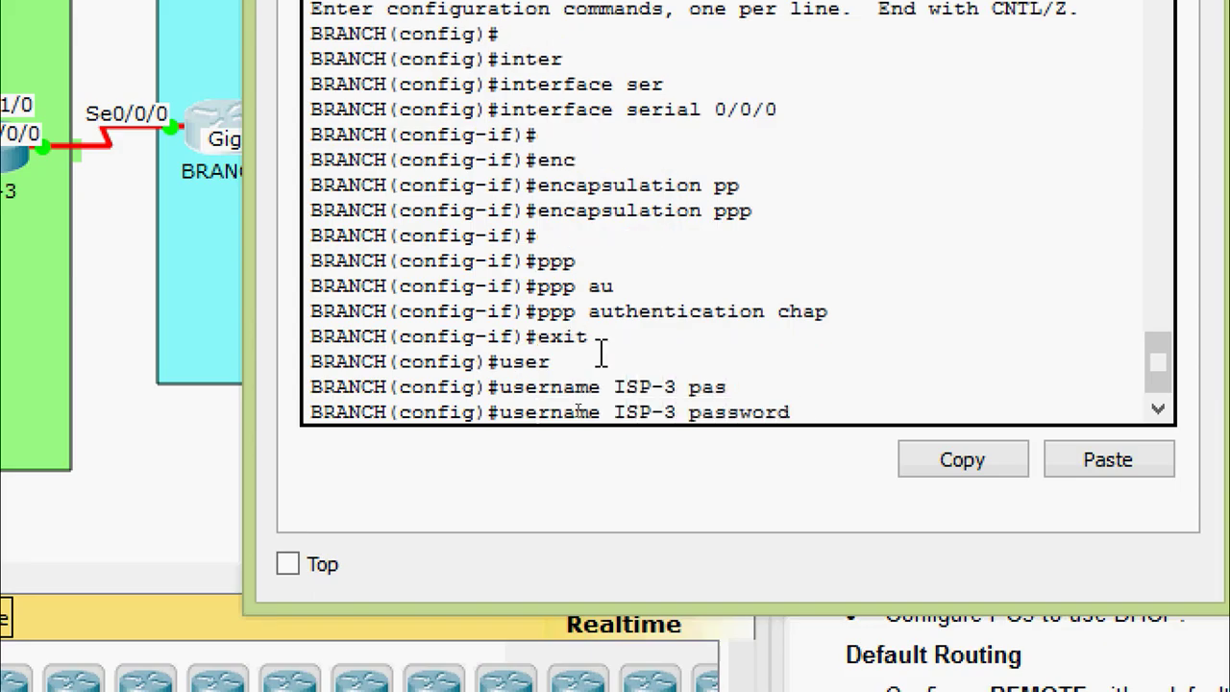
pyautogui.press('Return')
pyautogui.press('Return')
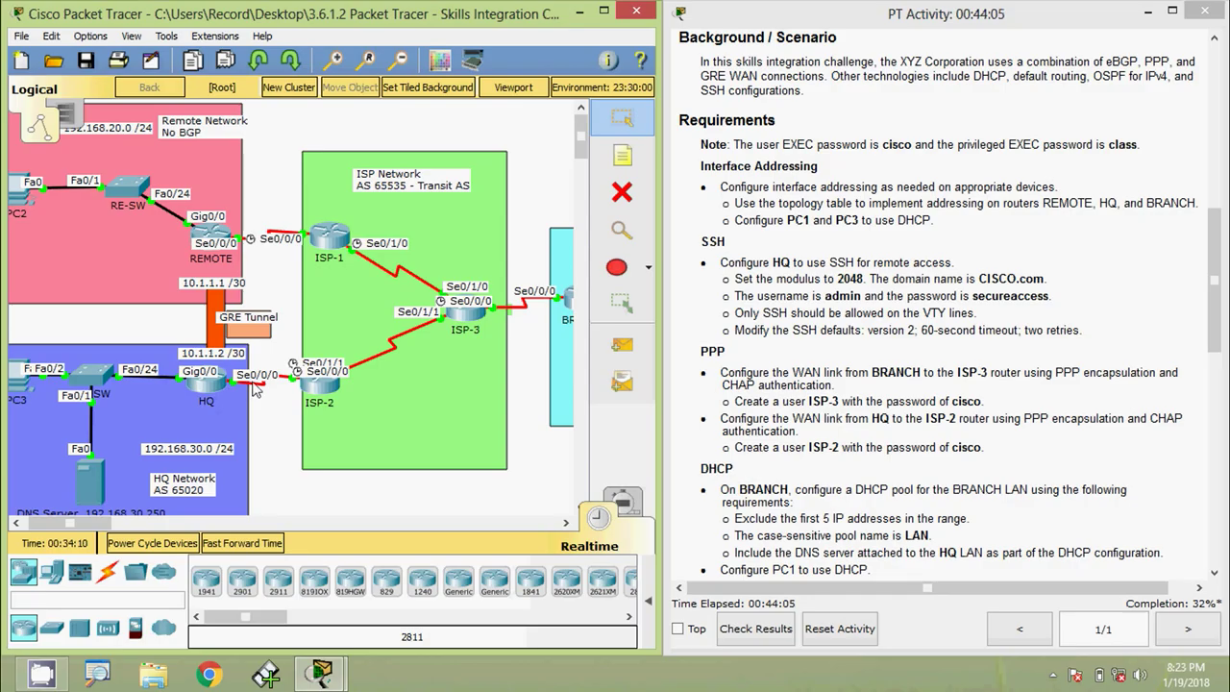
# Reopen HQ's CLI and re-enter global configuration mode
pyautogui.click(202, 382)
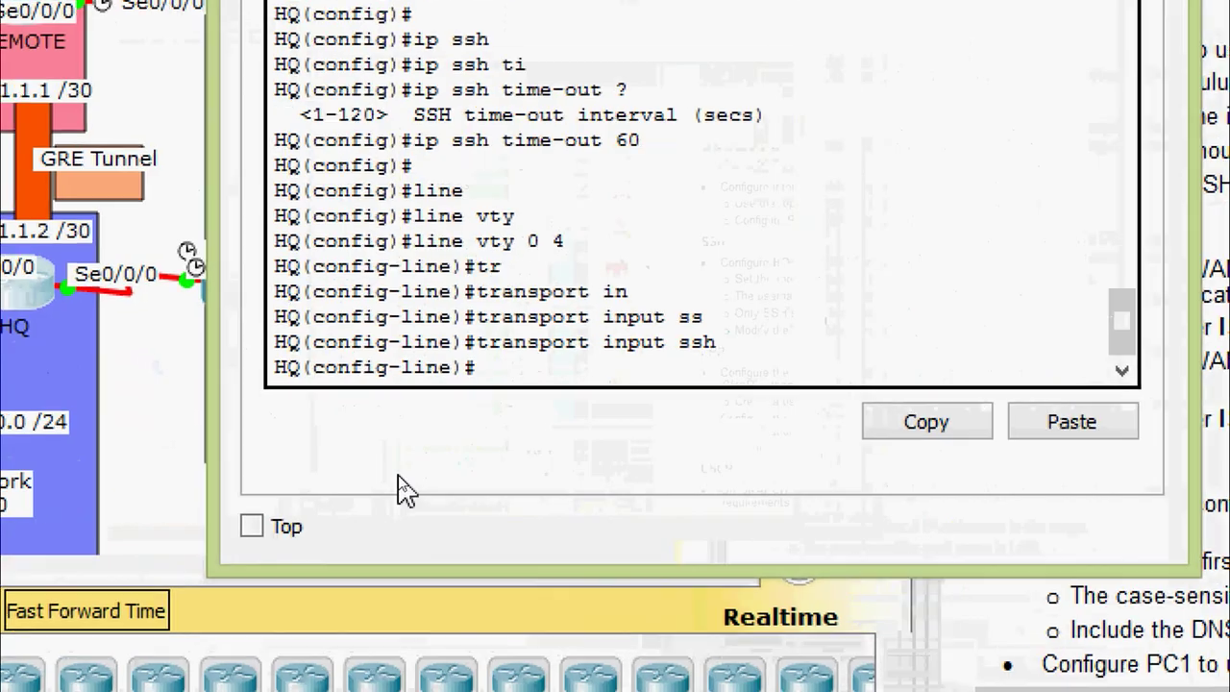
pyautogui.hotkey('ctrl', 'z')
pyautogui.press('Return')
pyautogui.press('Return')
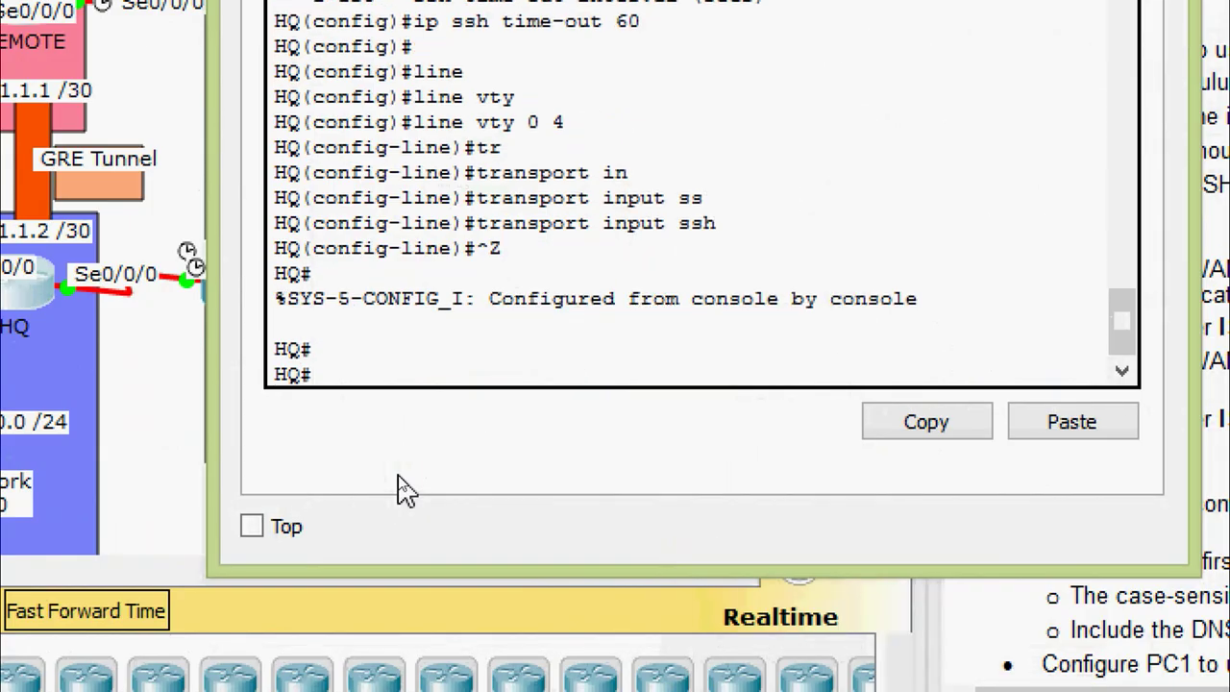
pyautogui.write('conf')
pyautogui.press('Tab')
pyautogui.write('t')
pyautogui.press('Tab')
pyautogui.press('Return')
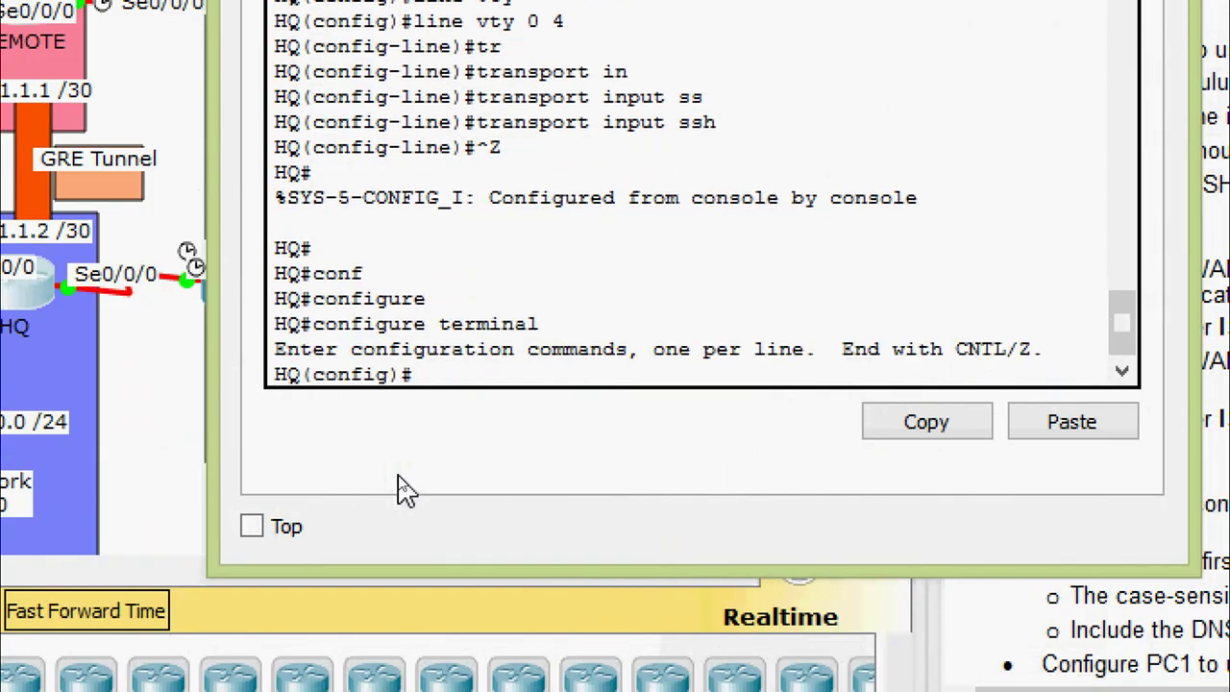
# Set PPP encapsulation on HQ's Serial0/0/0 interface
pyautogui.write('inter')
pyautogui.press('Tab')
pyautogui.write('ser')
pyautogui.press('Tab')
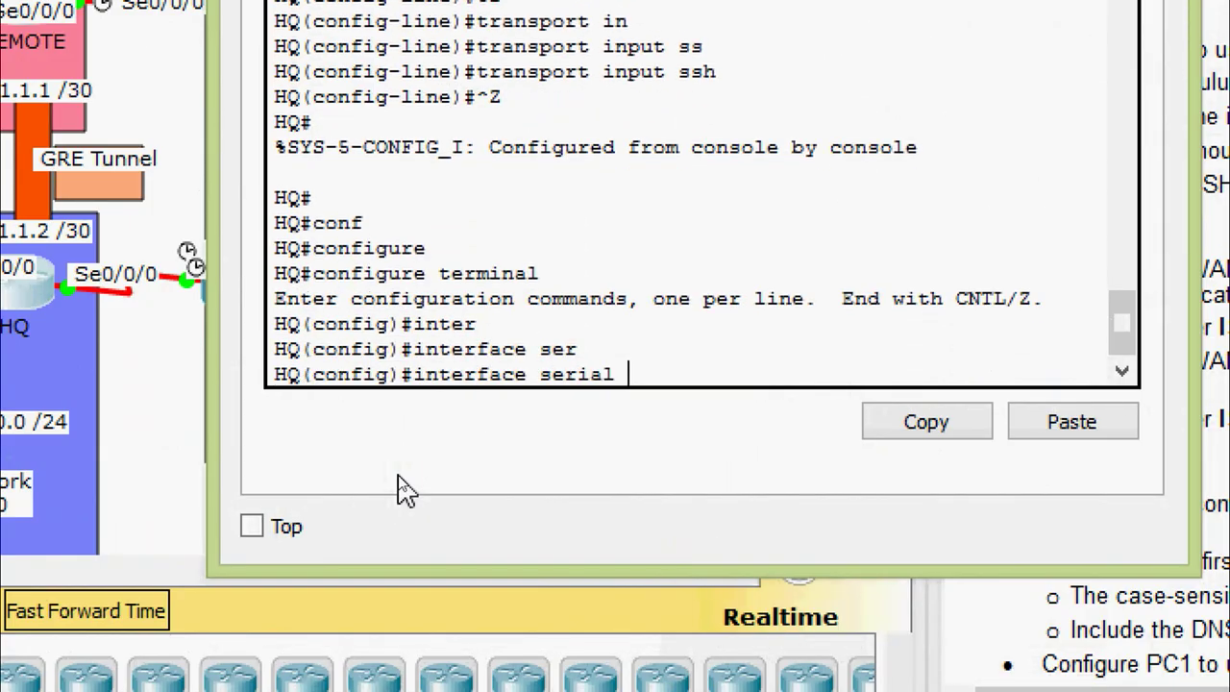
pyautogui.write('0/0/0')
pyautogui.press('Return')
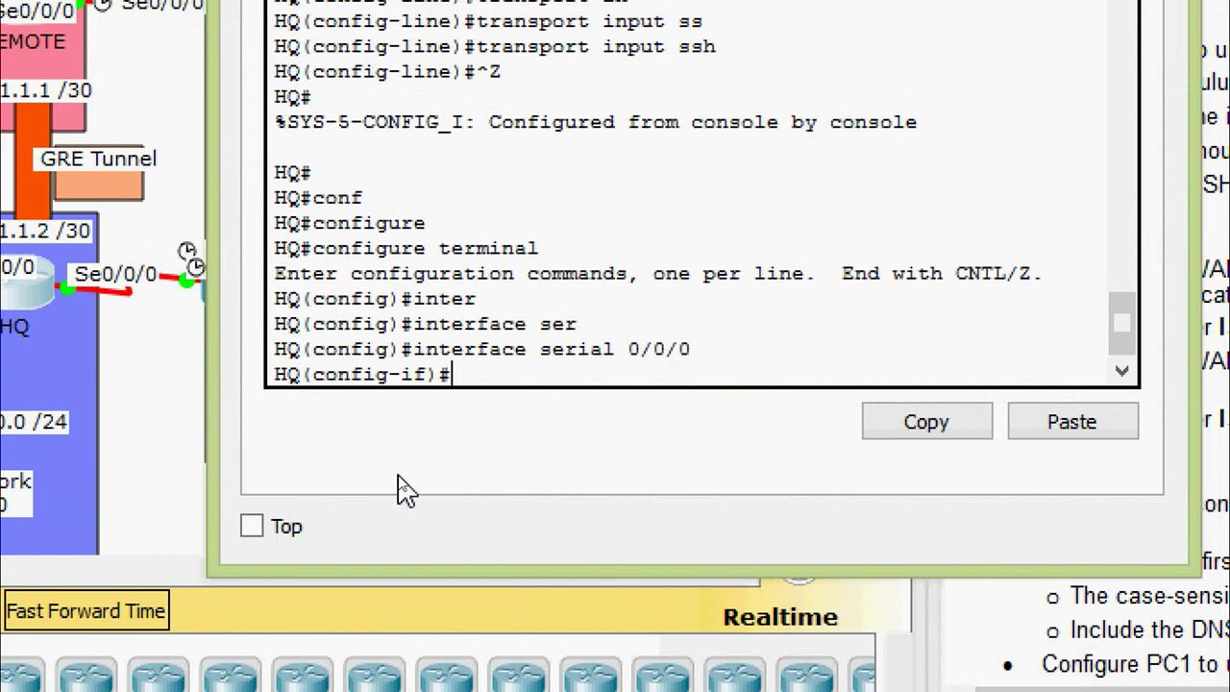
pyautogui.write('en')
pyautogui.press('Tab')
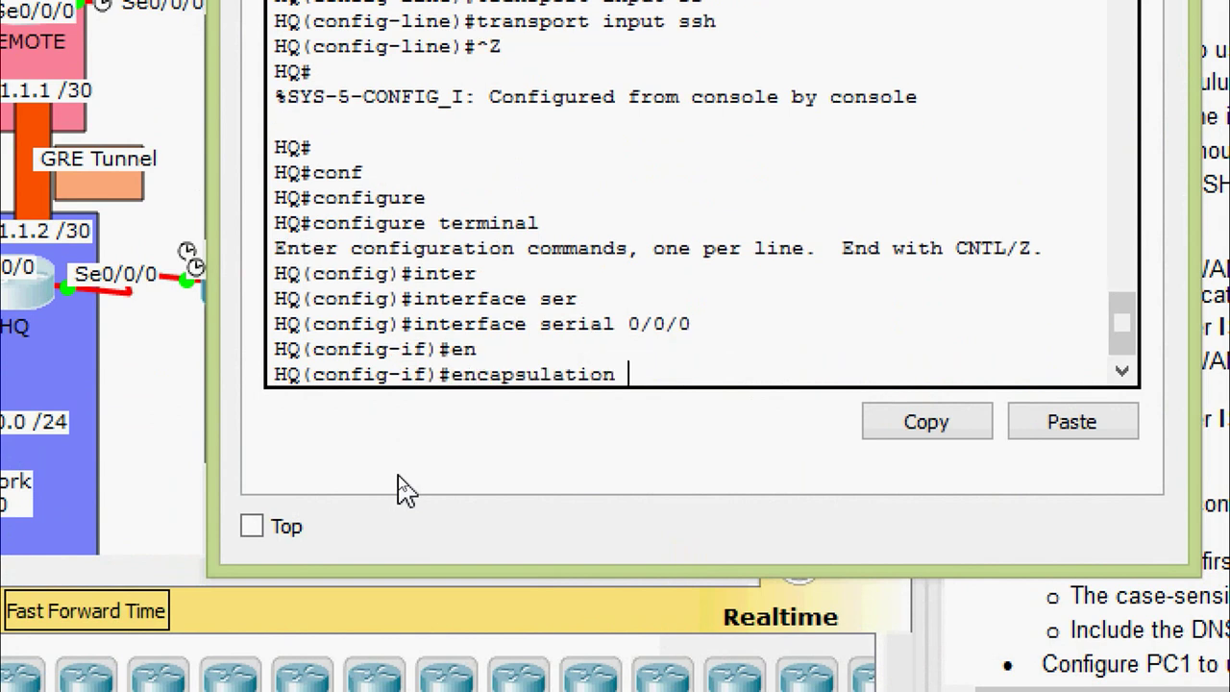
pyautogui.write('ppp')
pyautogui.press('Return')
pyautogui.press('Return')
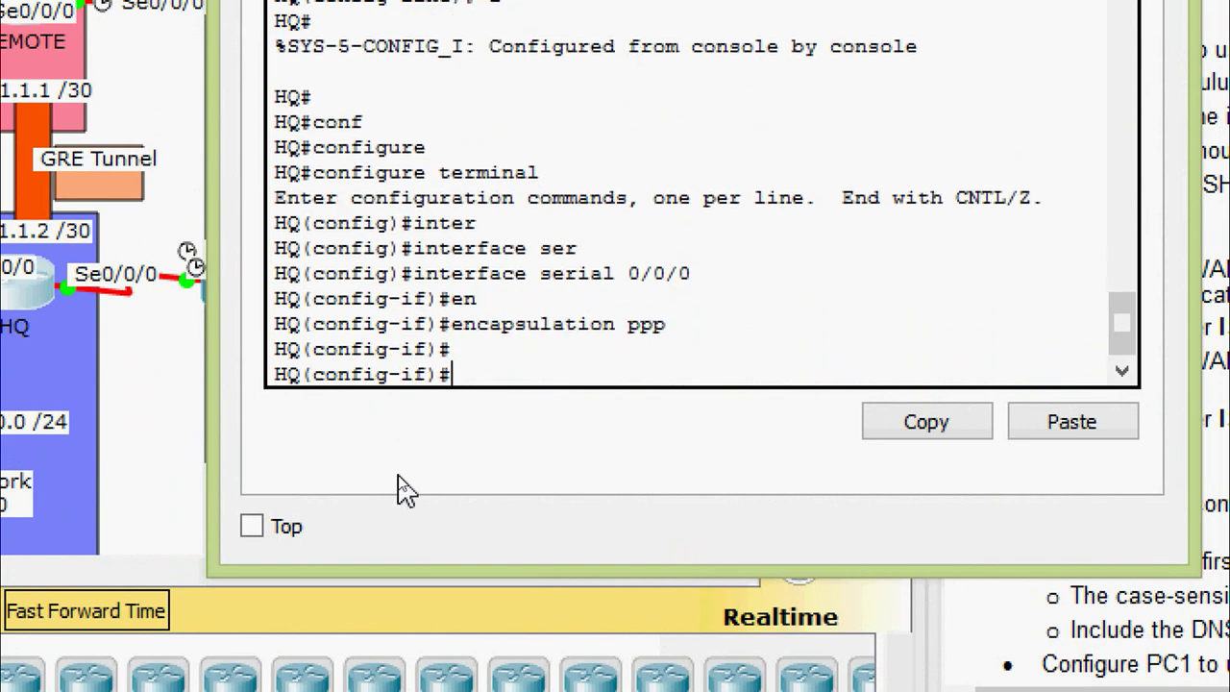
# Require CHAP authentication on HQ's Serial0/0/0 link
pyautogui.write('ppp au')
pyautogui.press('Tab')
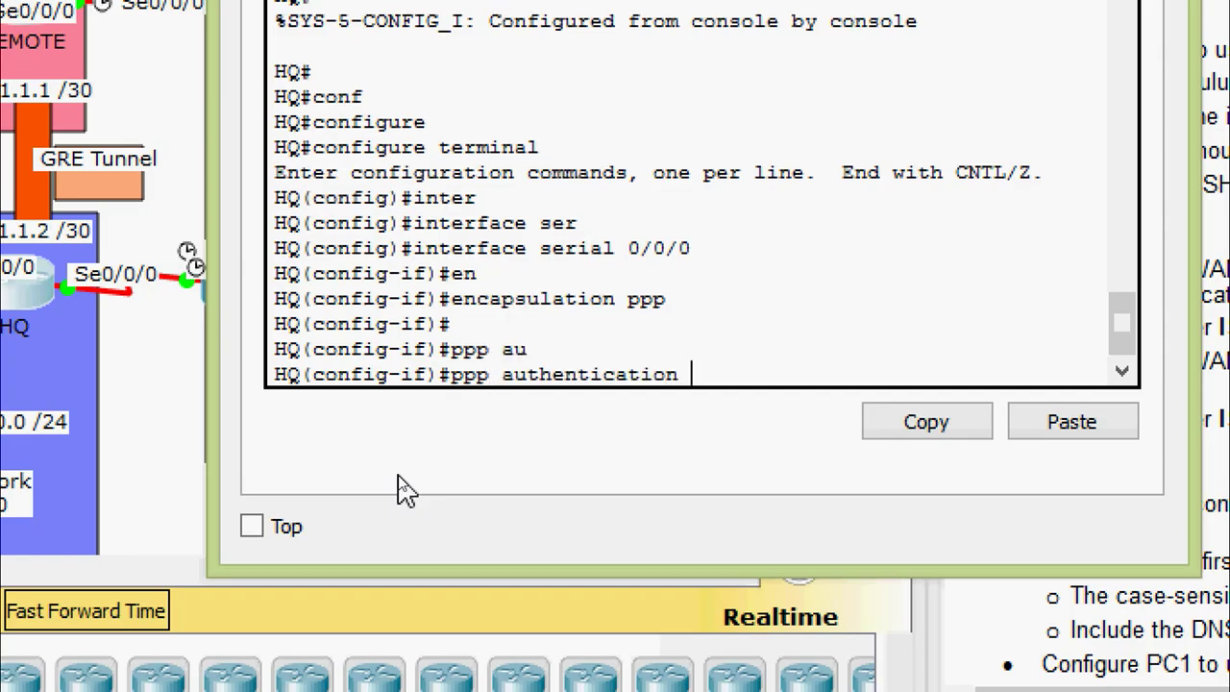
pyautogui.write('chap')
pyautogui.press('Return')
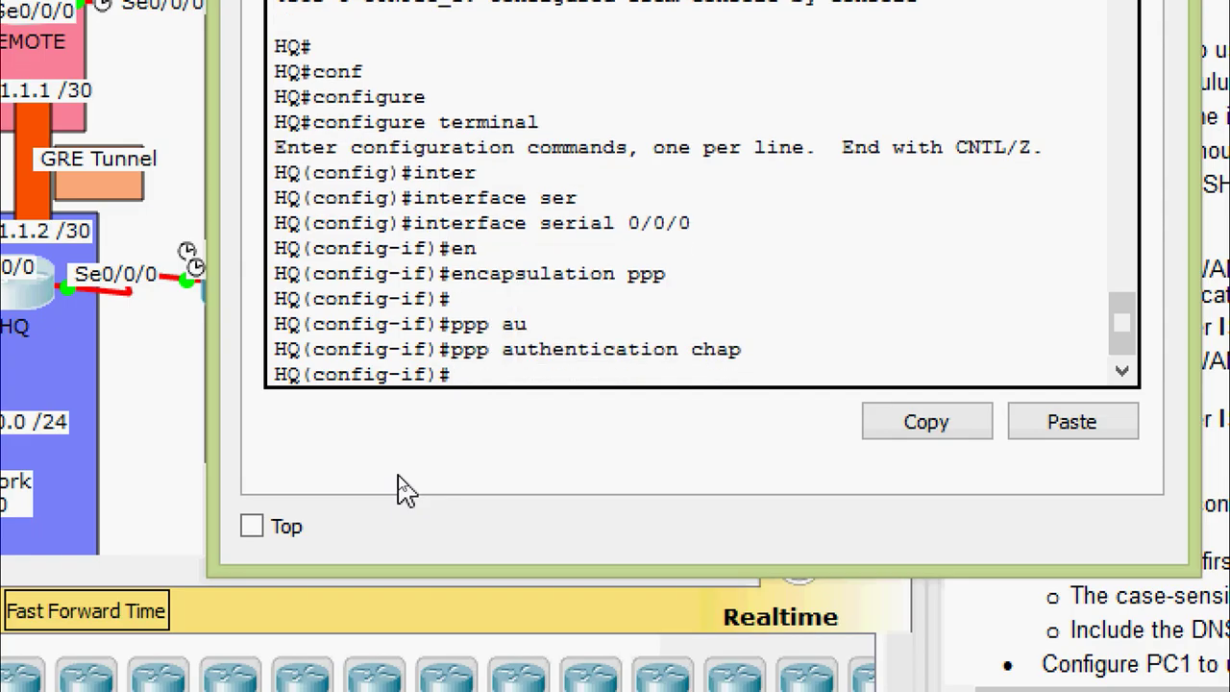
pyautogui.write('exit')
pyautogui.press('Return')
pyautogui.press('Return')
pyautogui.press('Return')
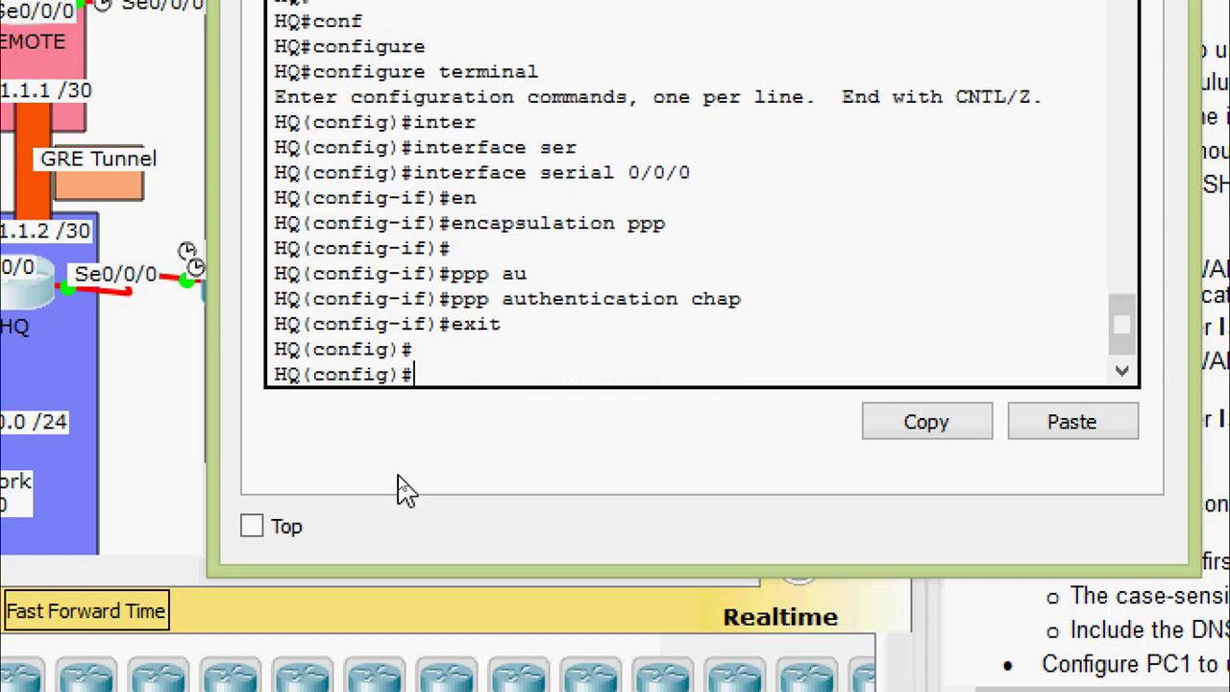
# Create the local user ISP-2 on HQ with its CHAP password
pyautogui.write('user')
pyautogui.press('Tab')
pyautogui.write('I')
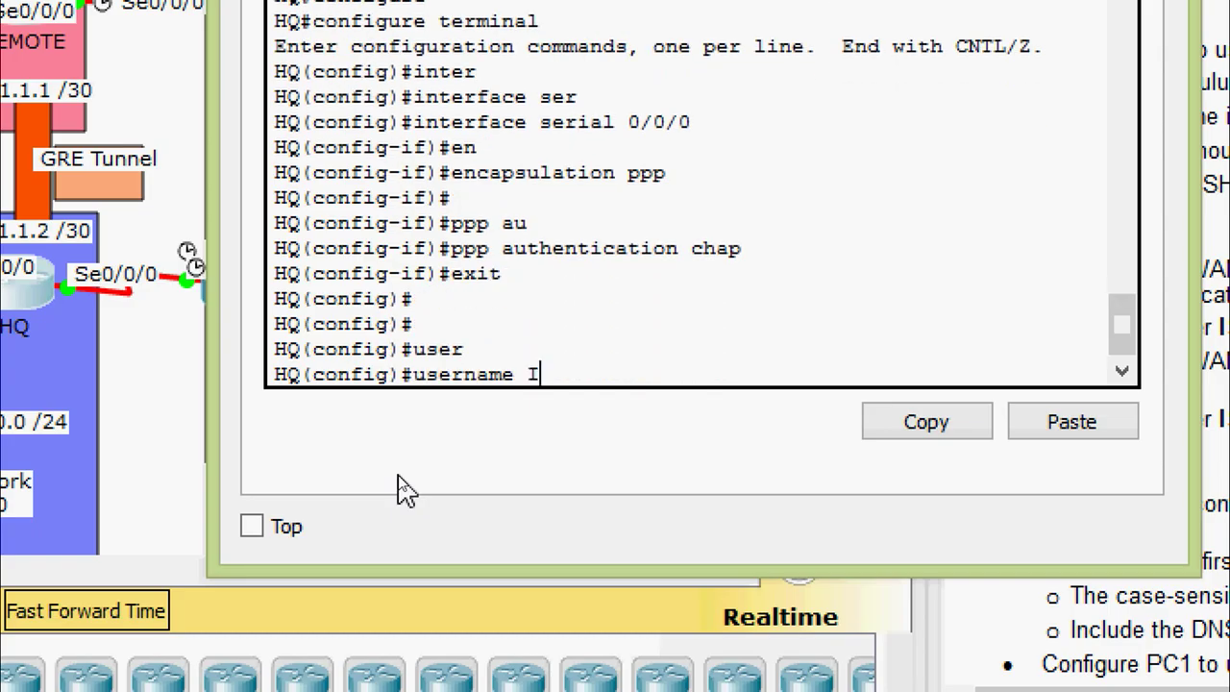
pyautogui.write('SP-2 pas')
pyautogui.press('Tab')
pyautogui.write('cisco')
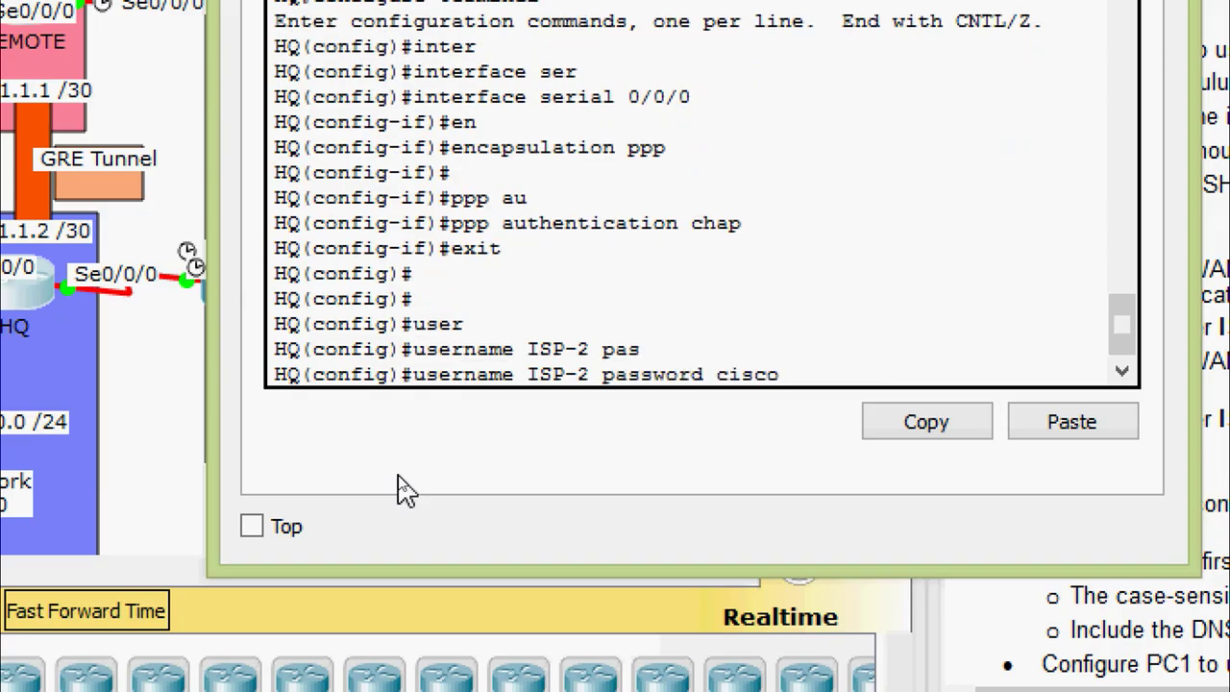
pyautogui.press('Return')
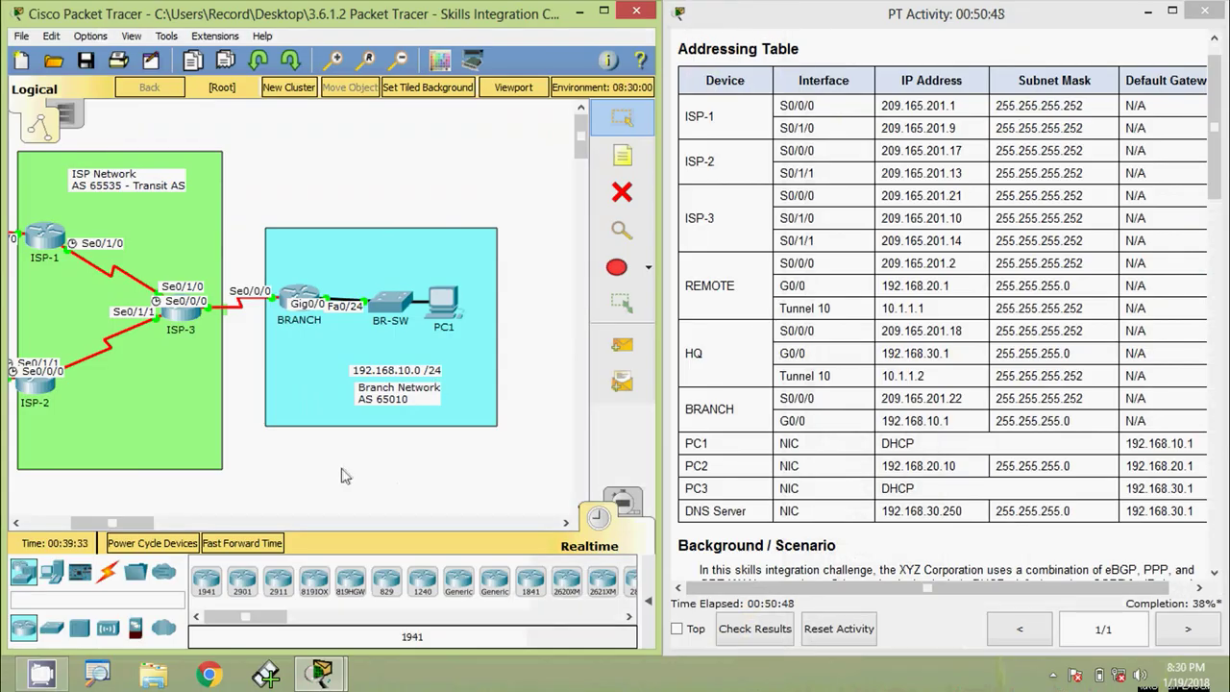
# On BRANCH, exclude addresses 192.168.10.1 through 192.168.10.5 from DHCP leasing
pyautogui.click(301, 306)
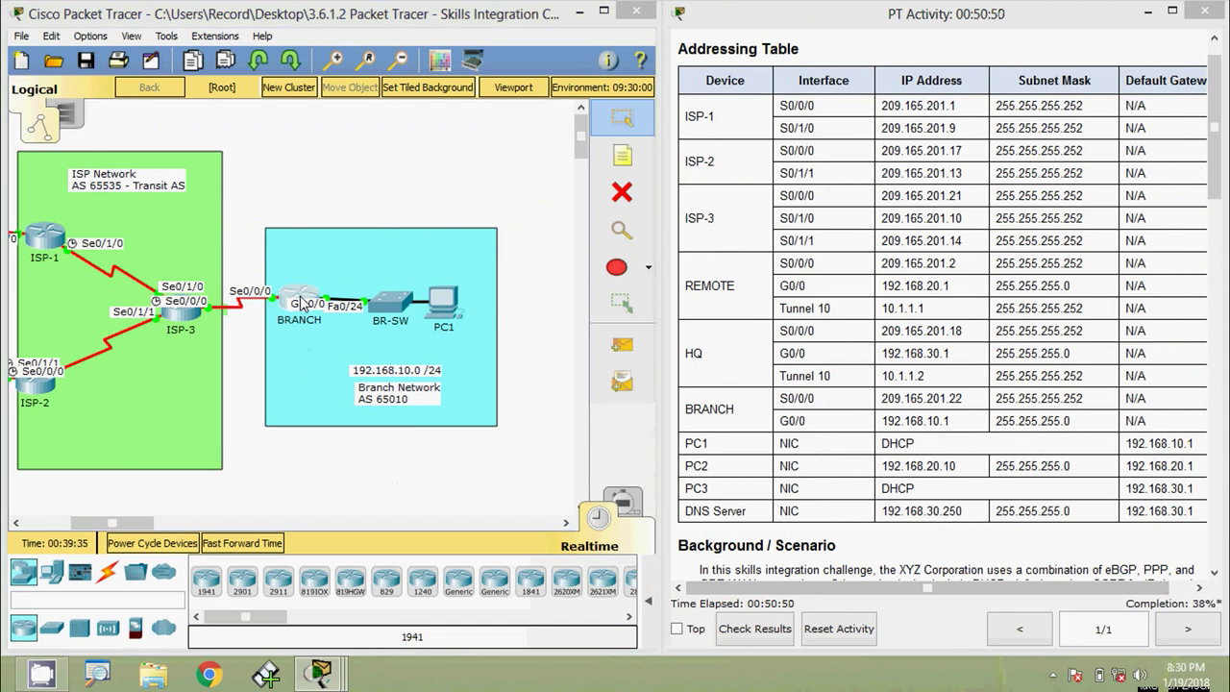
pyautogui.moveTo(514, 138); pyautogui.dragTo(525, 50)
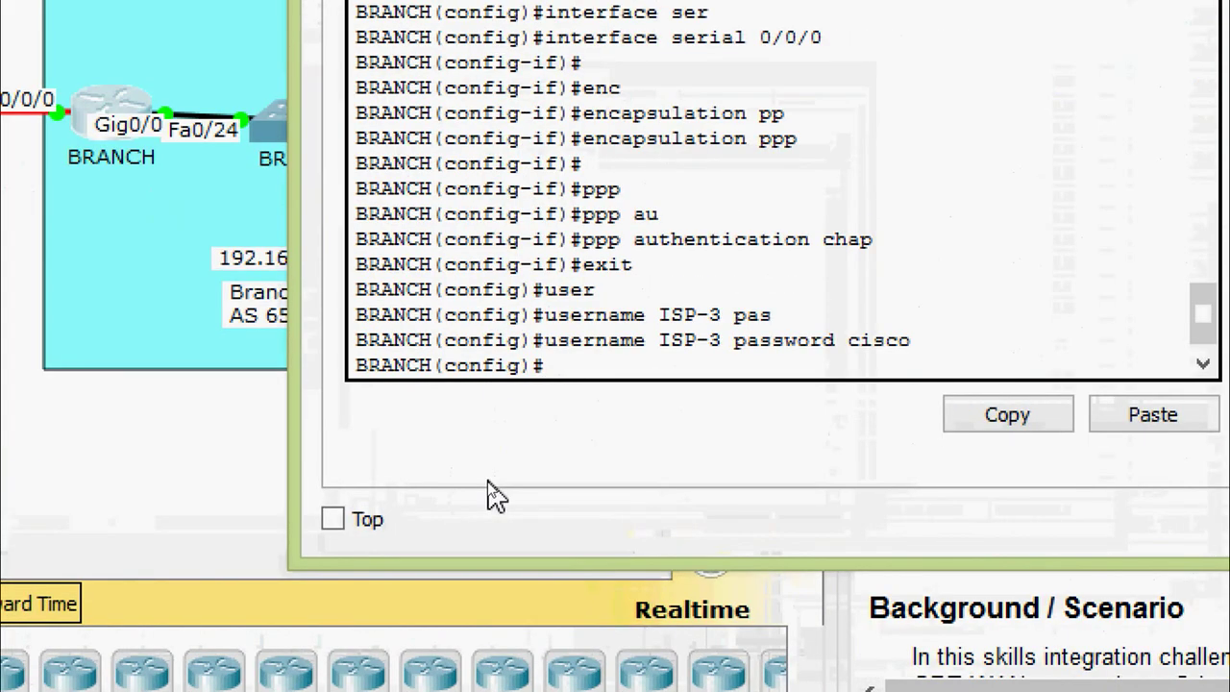
pyautogui.press('Return')
pyautogui.press('Return')
pyautogui.press('Return')
pyautogui.press('Return')
pyautogui.press('Return')
pyautogui.write('ip')
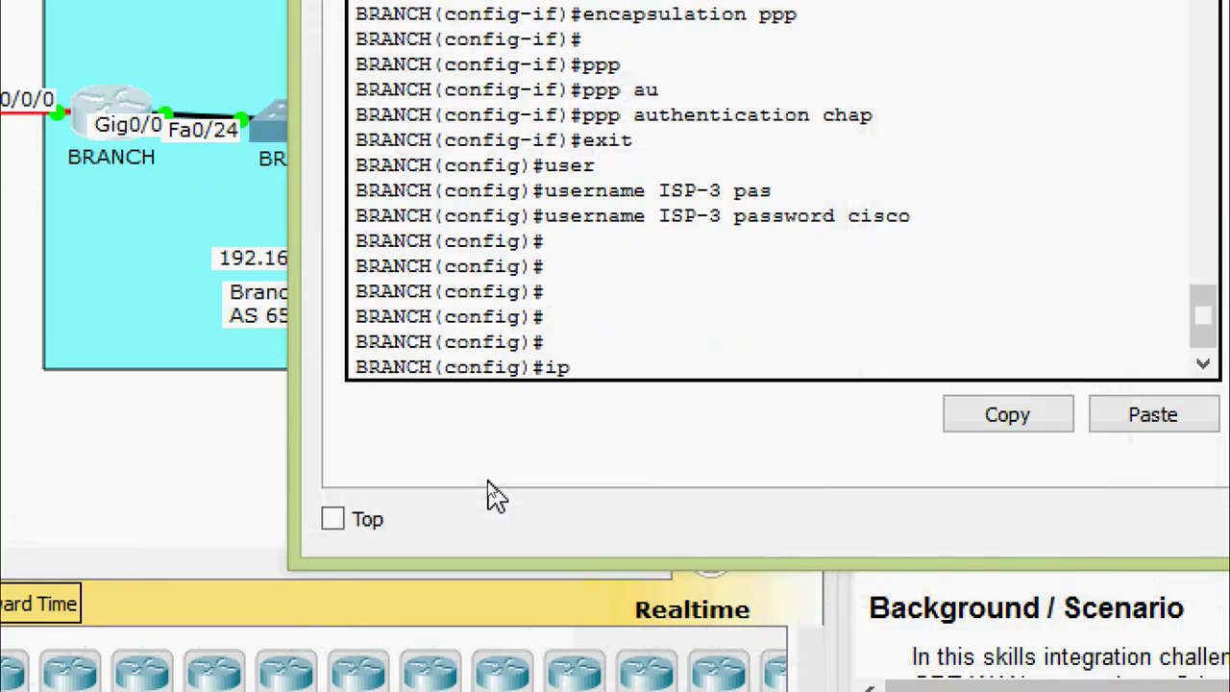
pyautogui.write(' dh')
pyautogui.press('Tab')
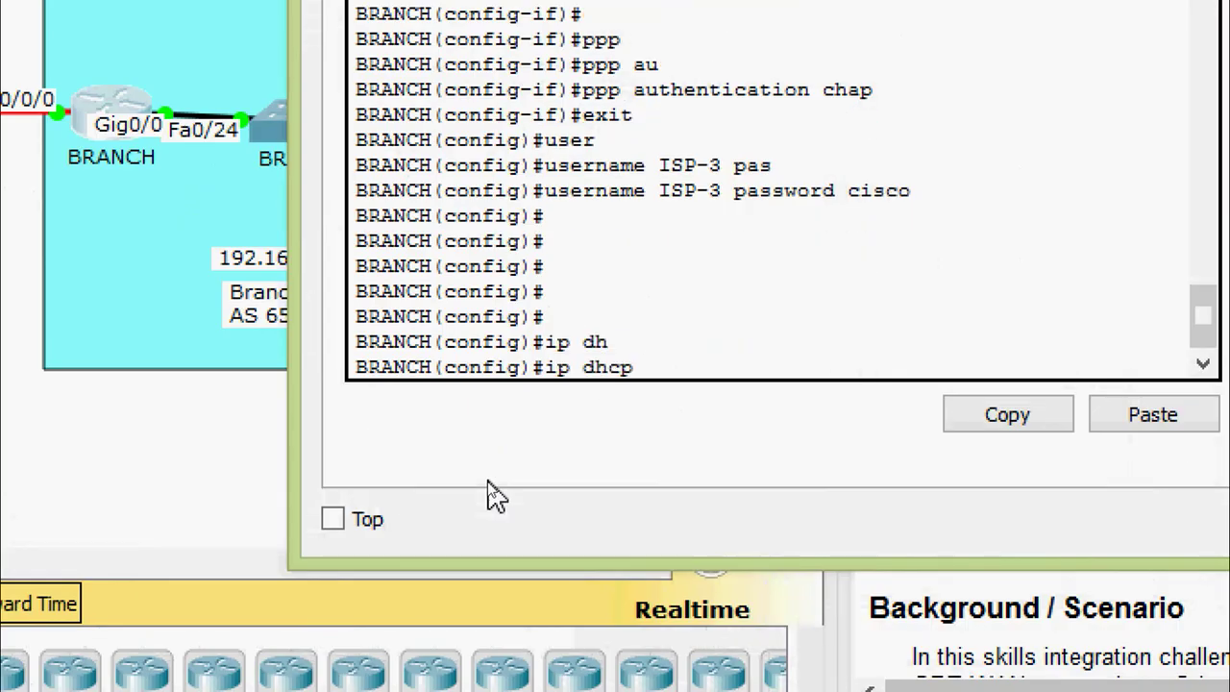
pyautogui.write('ex')
pyautogui.press('Tab')
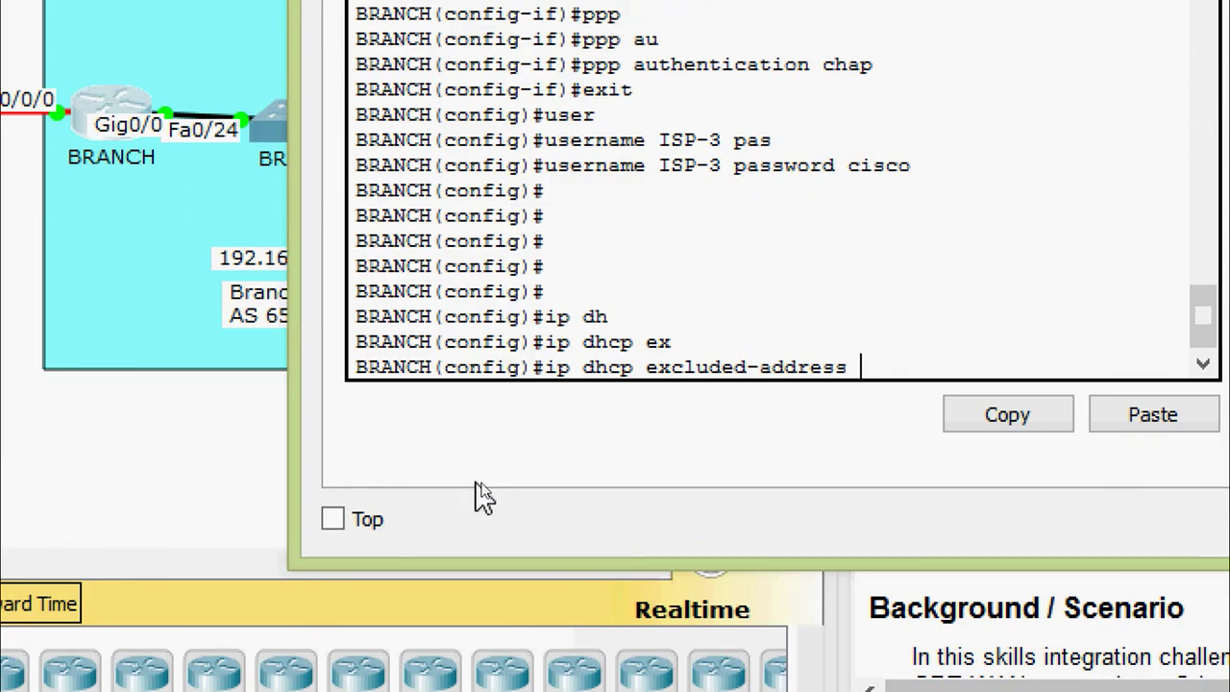
pyautogui.write('192.168.')
pyautogui.write('10')
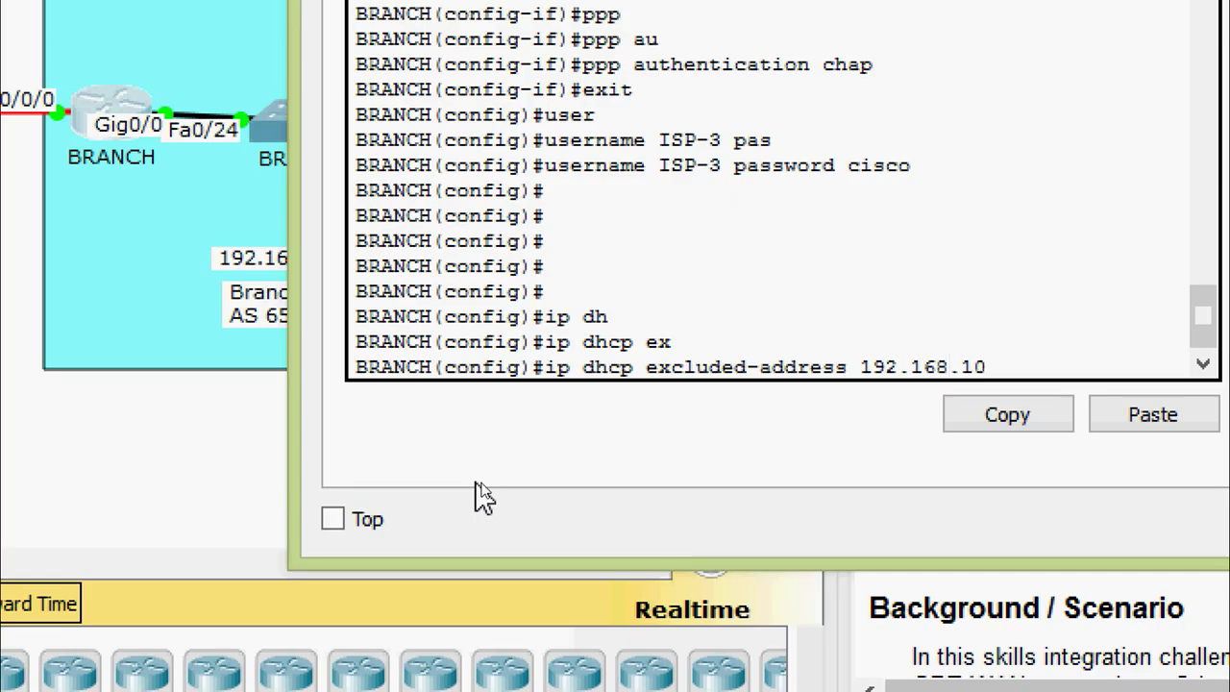
pyautogui.write('.1 ')
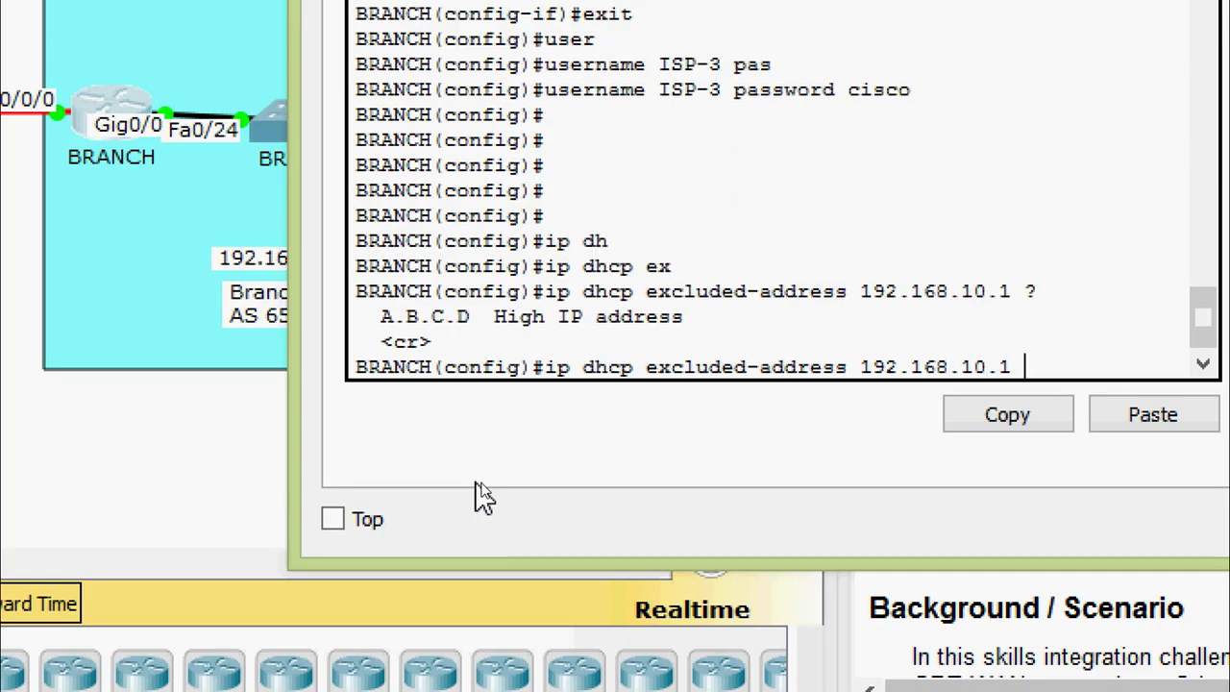
pyautogui.write('?192.168.')
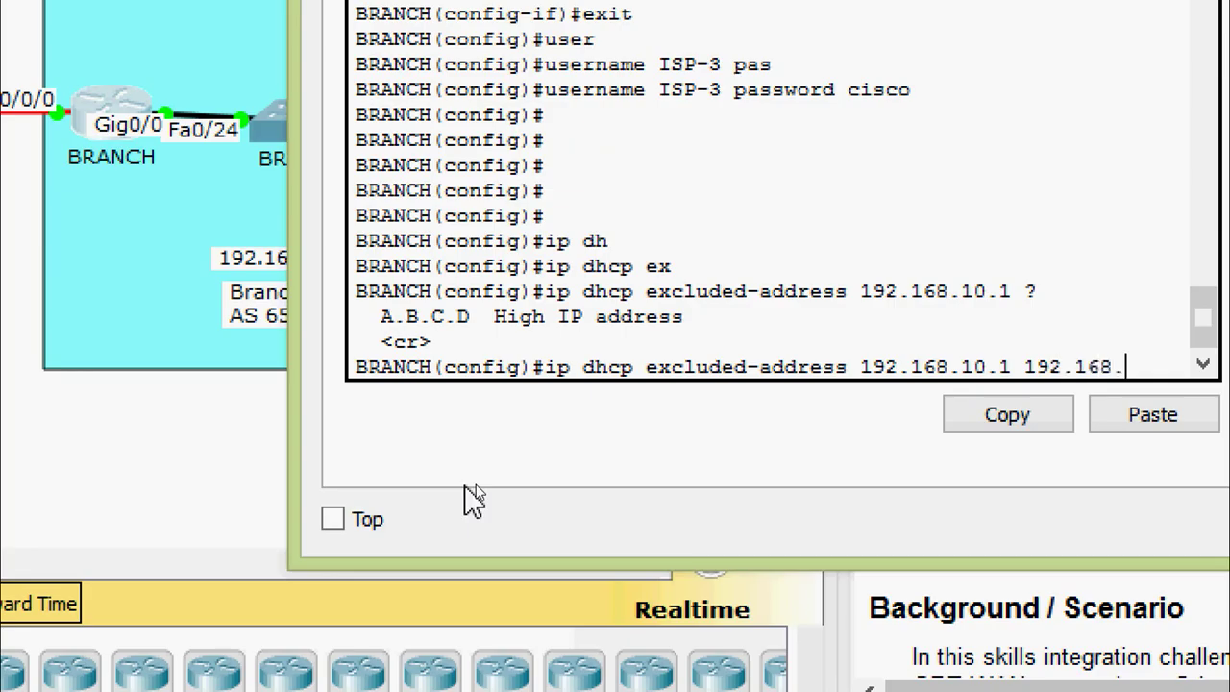
pyautogui.write('10.5')
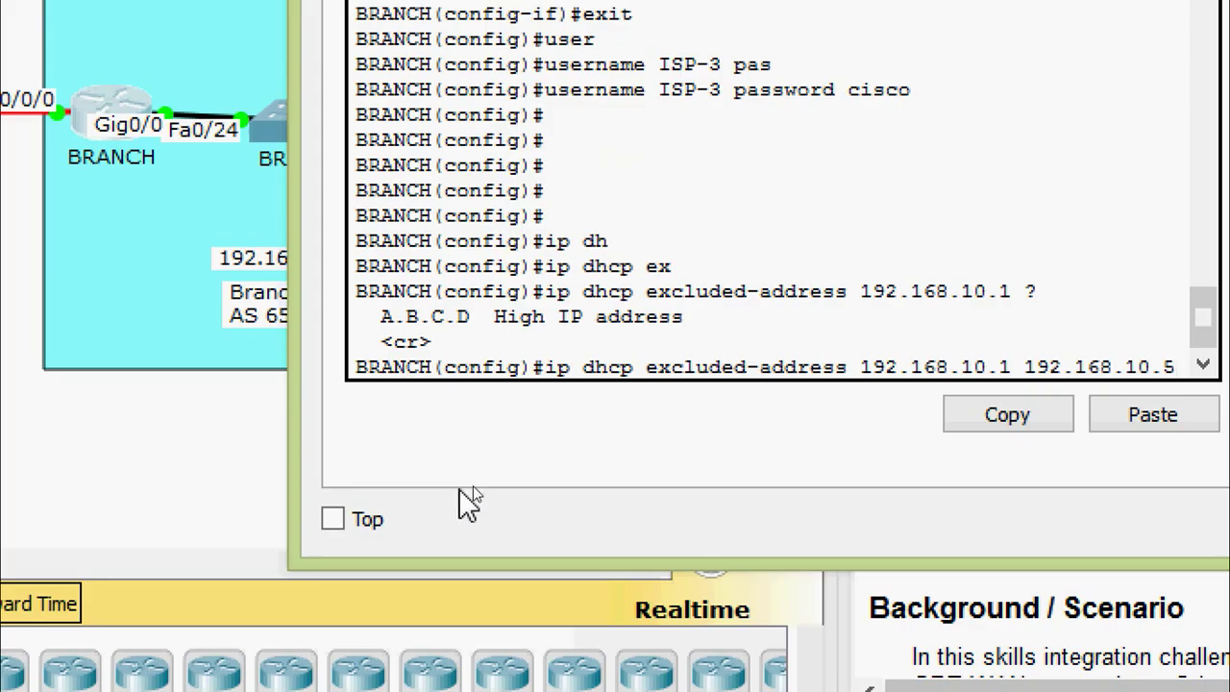
pyautogui.press('Return')
# Create DHCP pool LAN with network 192.168.10.0 255.255.255.0
pyautogui.write('ip ')
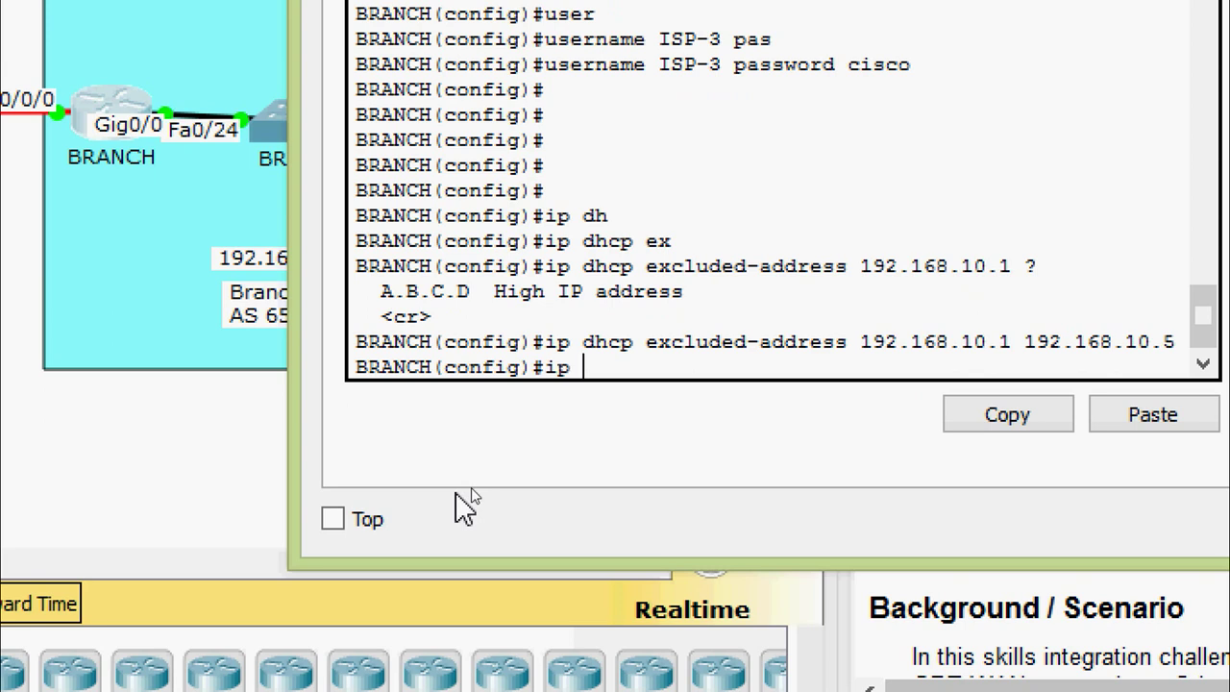
pyautogui.write('dh')
pyautogui.press('Tab')
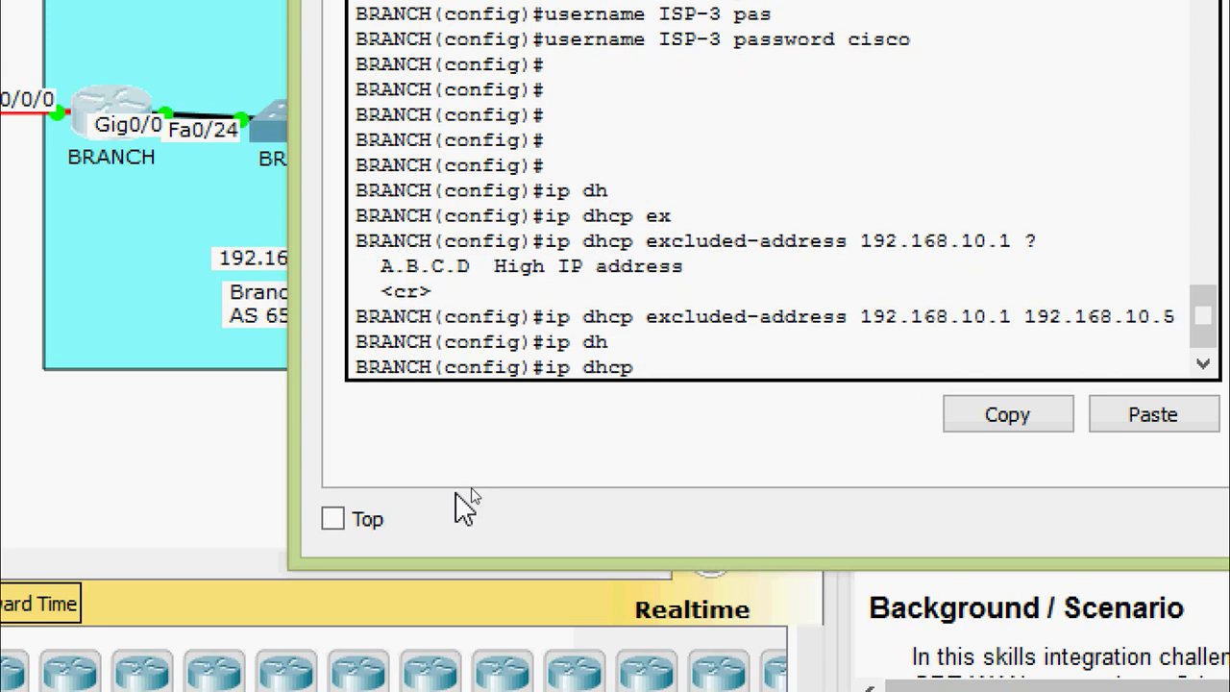
pyautogui.write('po')
pyautogui.press('Tab')
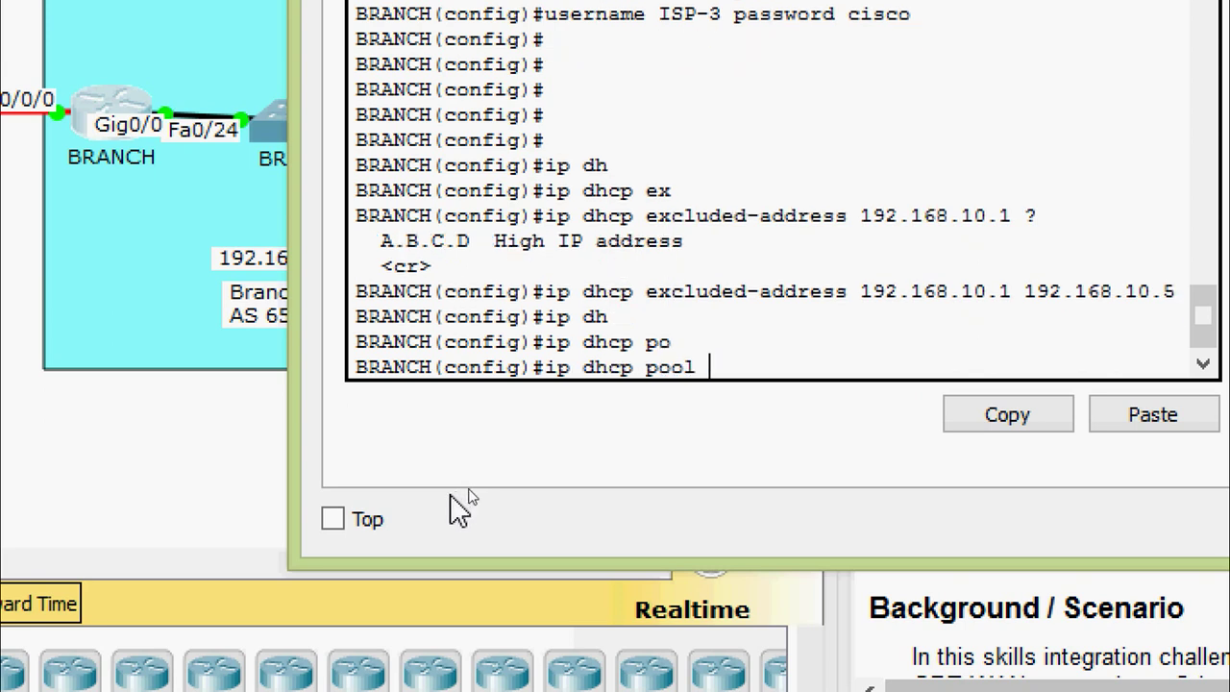
pyautogui.write('LABN')
pyautogui.press('BackSpace')
pyautogui.press('BackSpace')
pyautogui.write('N')
pyautogui.press('Return')
pyautogui.press('Return')
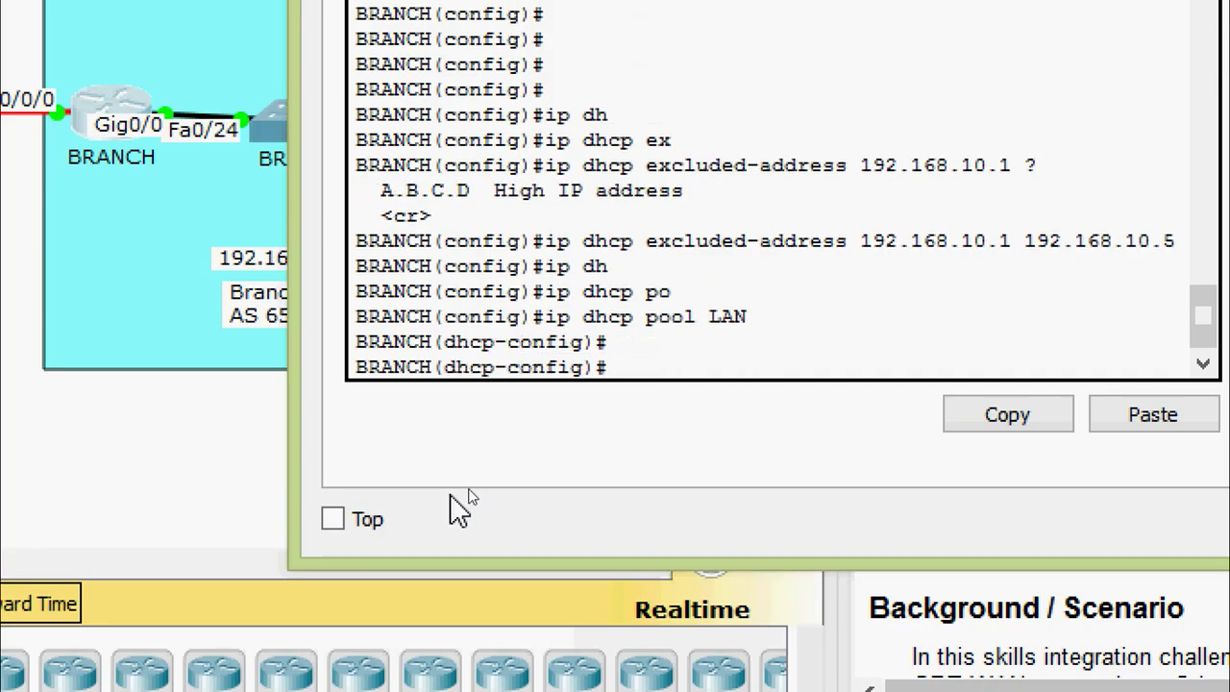
pyautogui.write('net')
pyautogui.press('Tab')
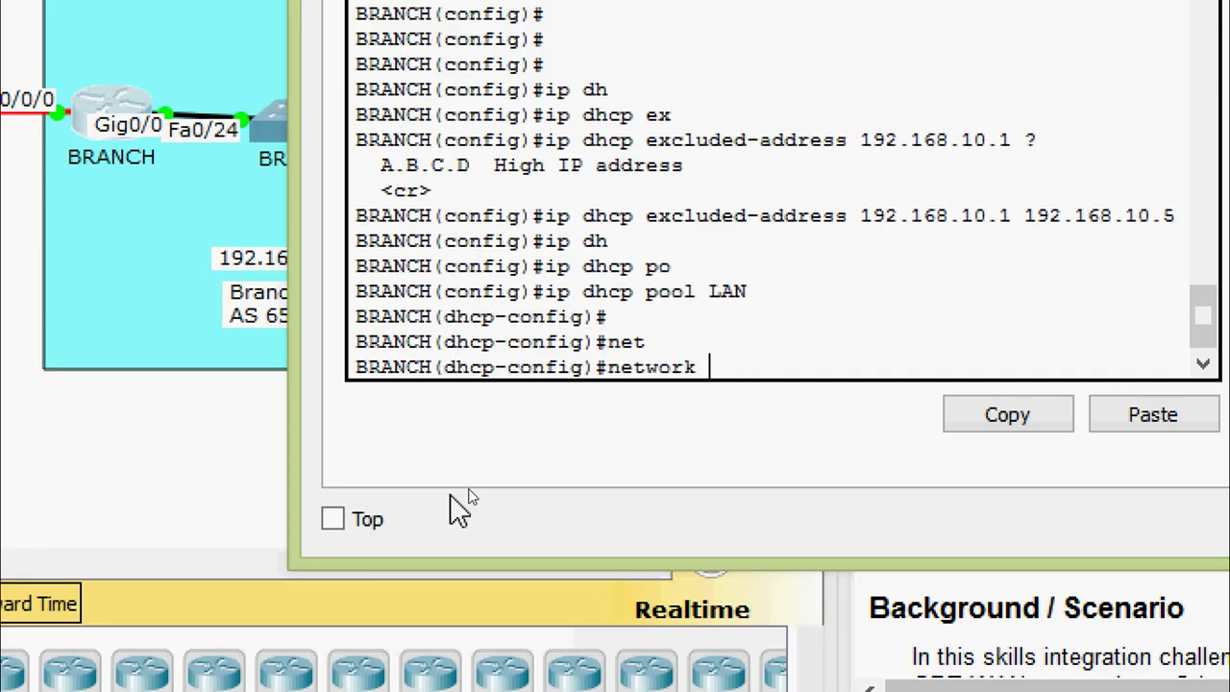
pyautogui.write('192.')
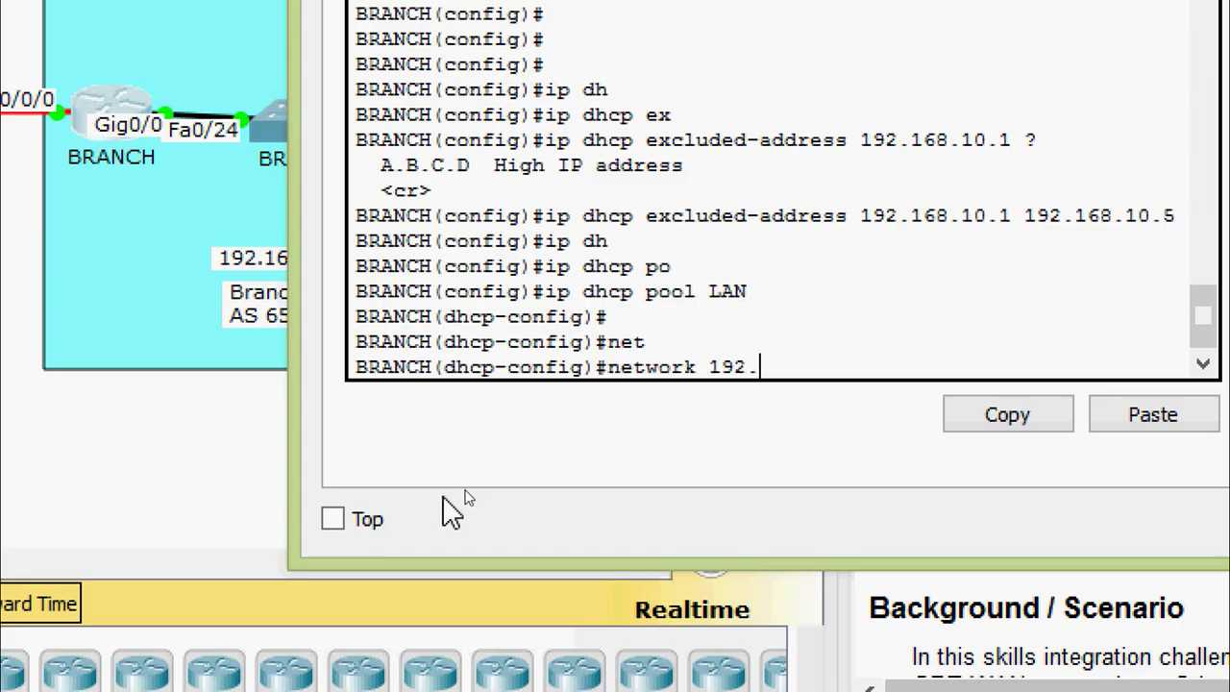
pyautogui.write('168.10.0 ?')
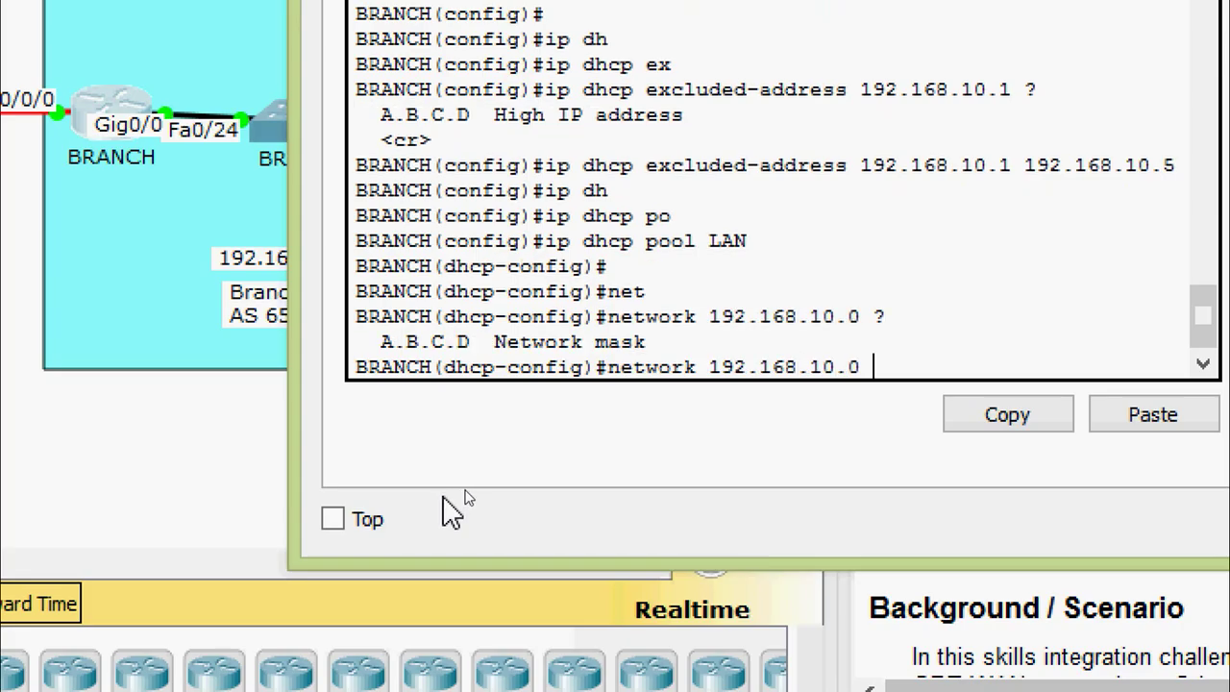
pyautogui.write('255')
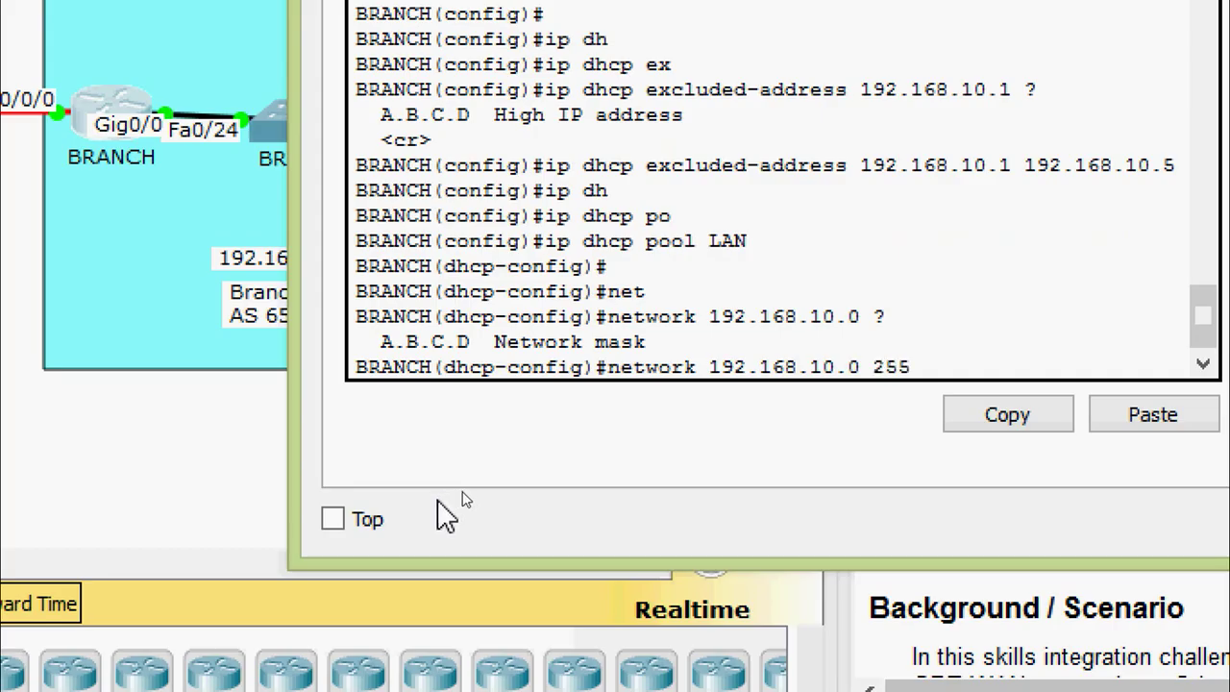
pyautogui.write('.255.255.0')
pyautogui.press('Return')
pyautogui.press('Return')
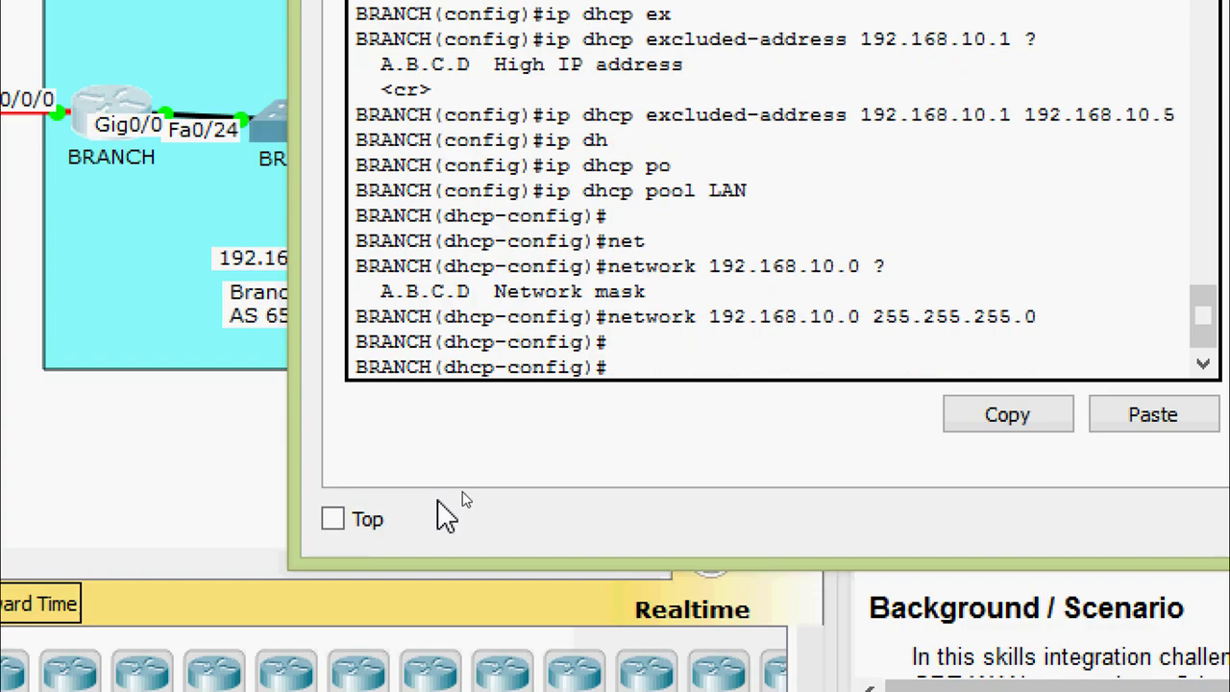
# Give the pool default router 192.168.10.1 and DNS server 192.168.30.250
pyautogui.write('de')
pyautogui.press('Tab')
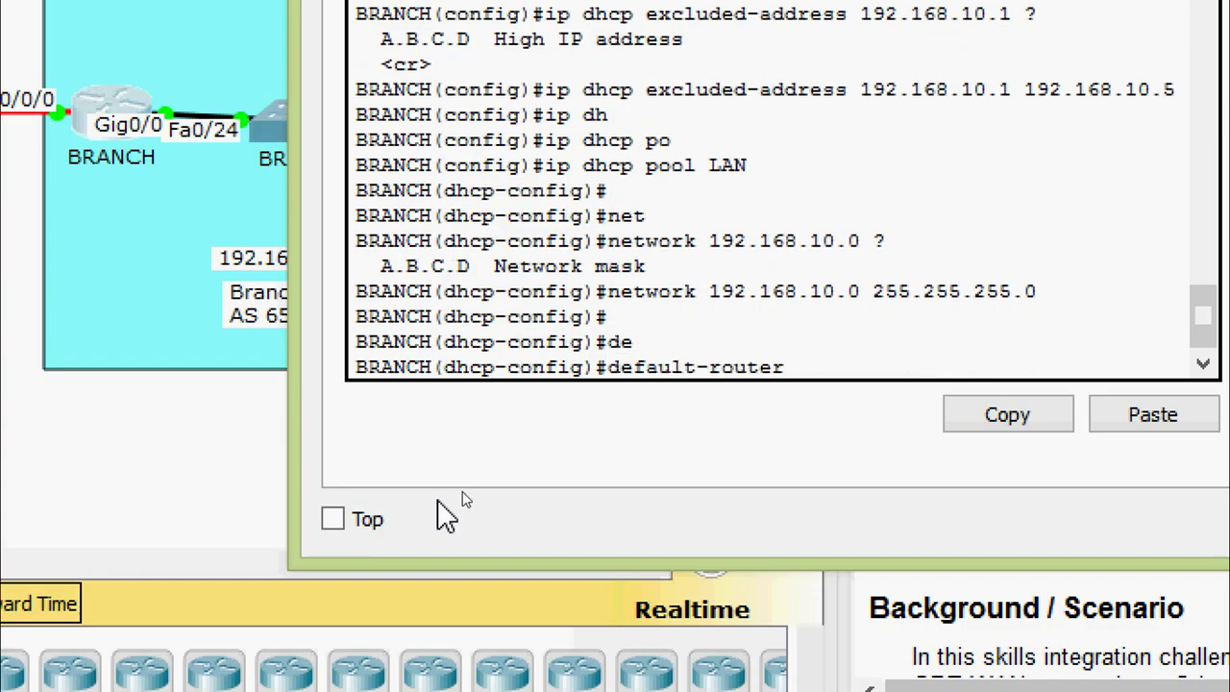
pyautogui.write('192')
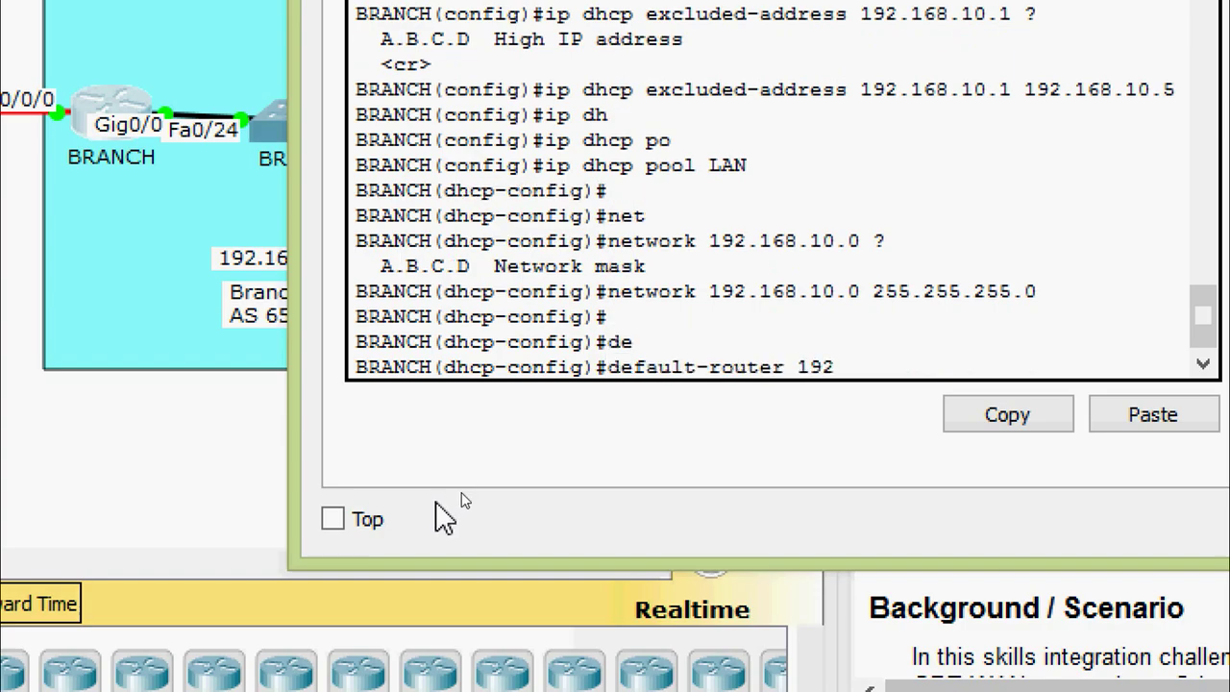
pyautogui.write('.168.10.1')
pyautogui.press('Return')
pyautogui.press('Return')
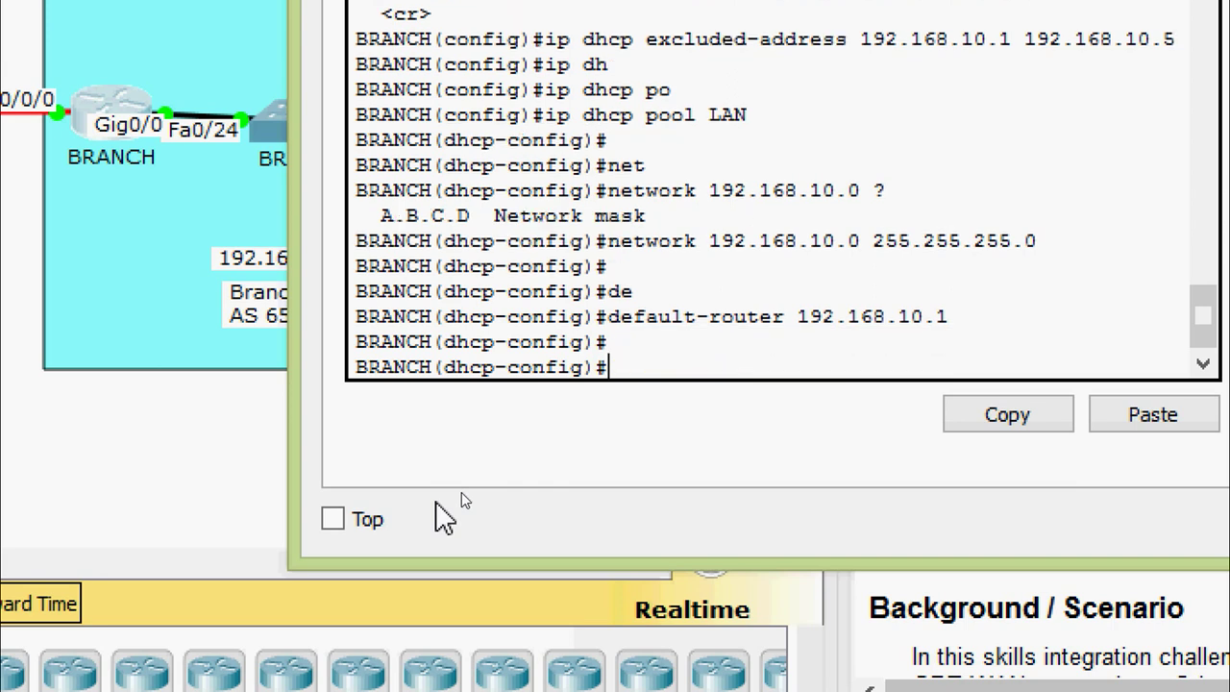
pyautogui.write('dns-ser')
pyautogui.press('Tab')
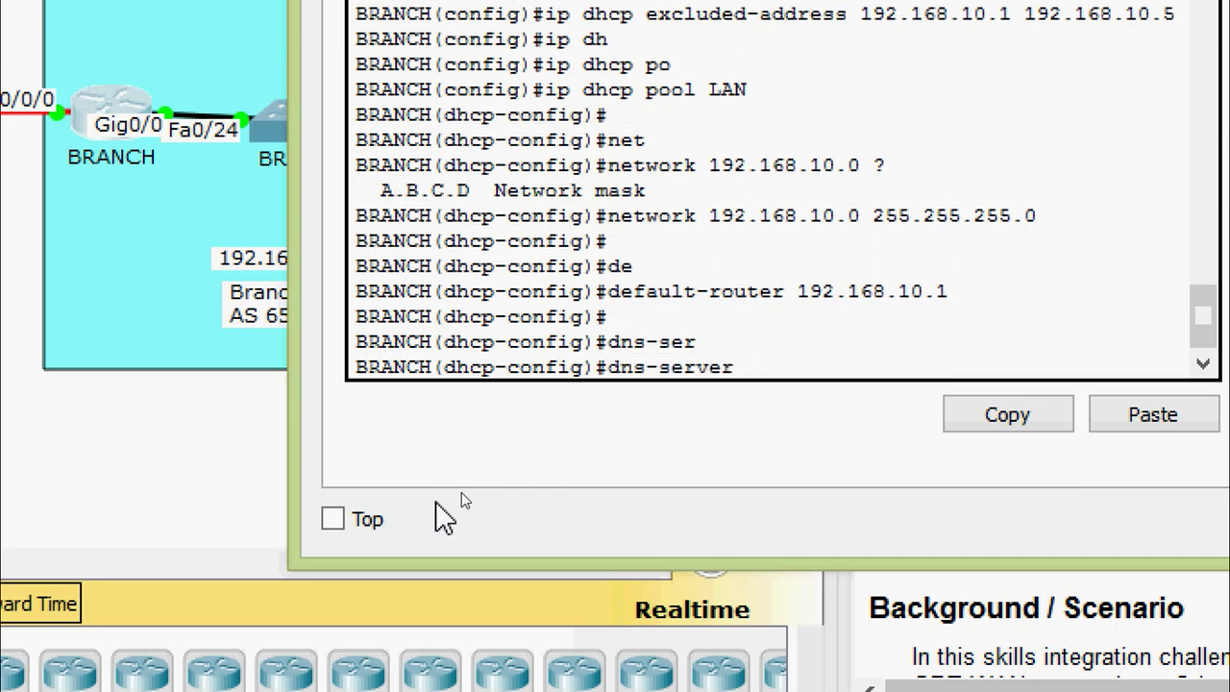
pyautogui.write('192')
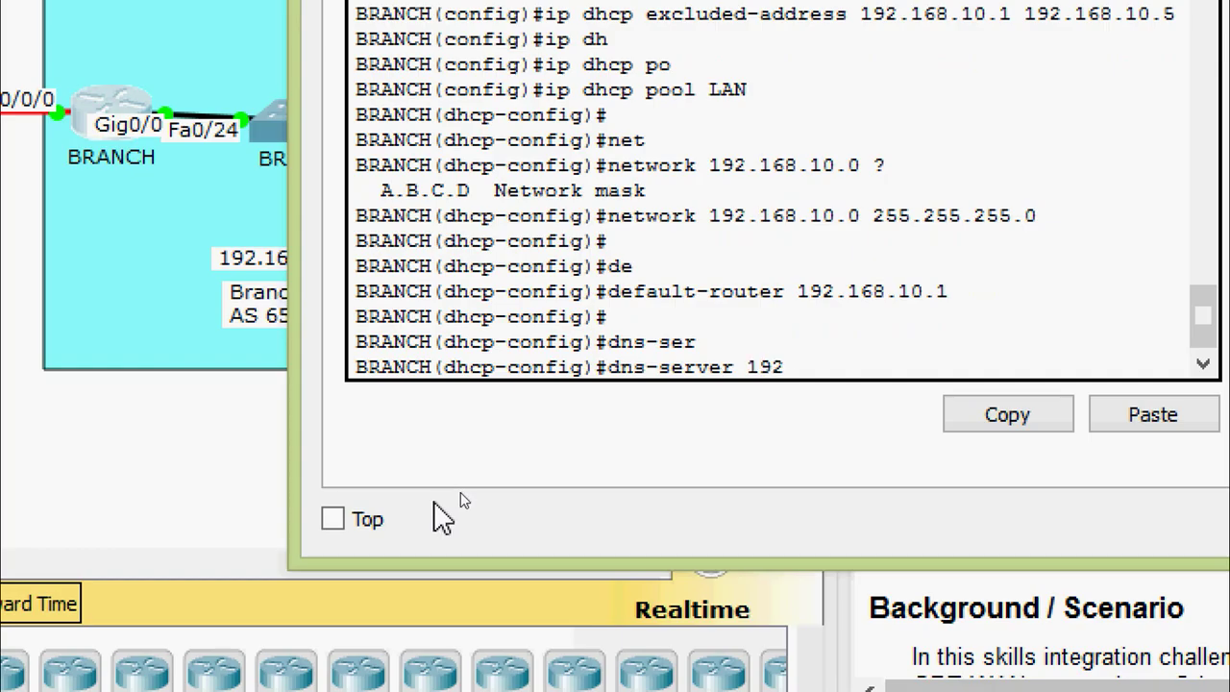
pyautogui.write('.168.30.250')
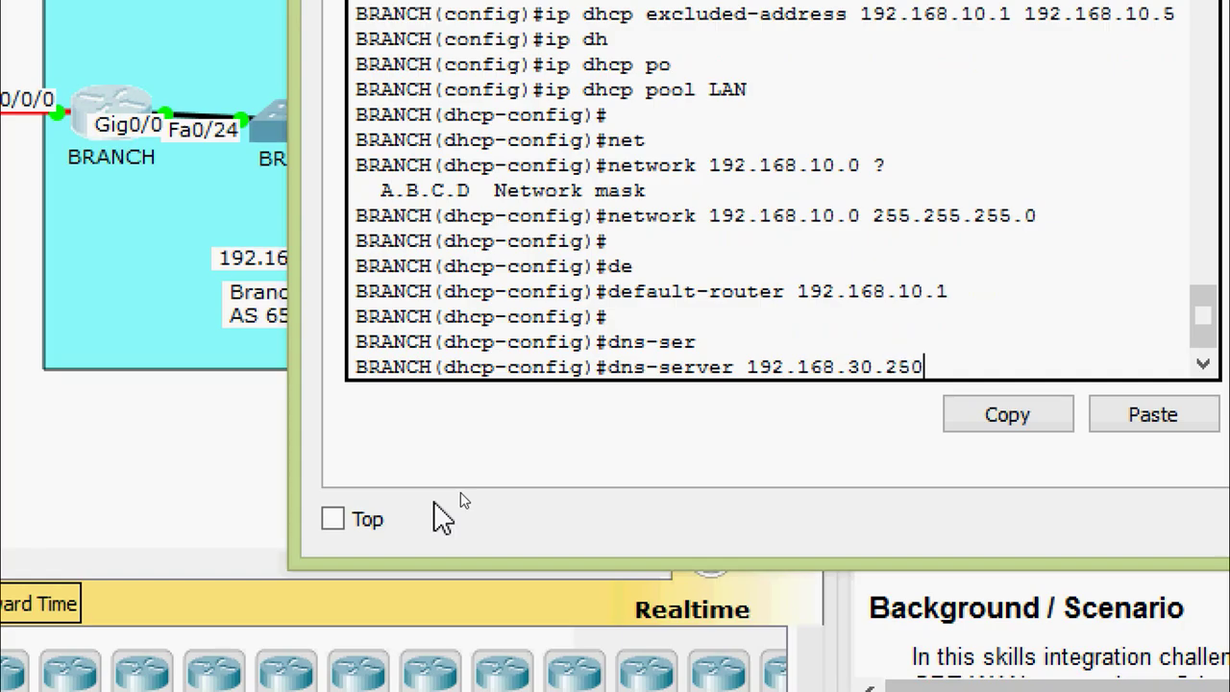
pyautogui.press('Return')
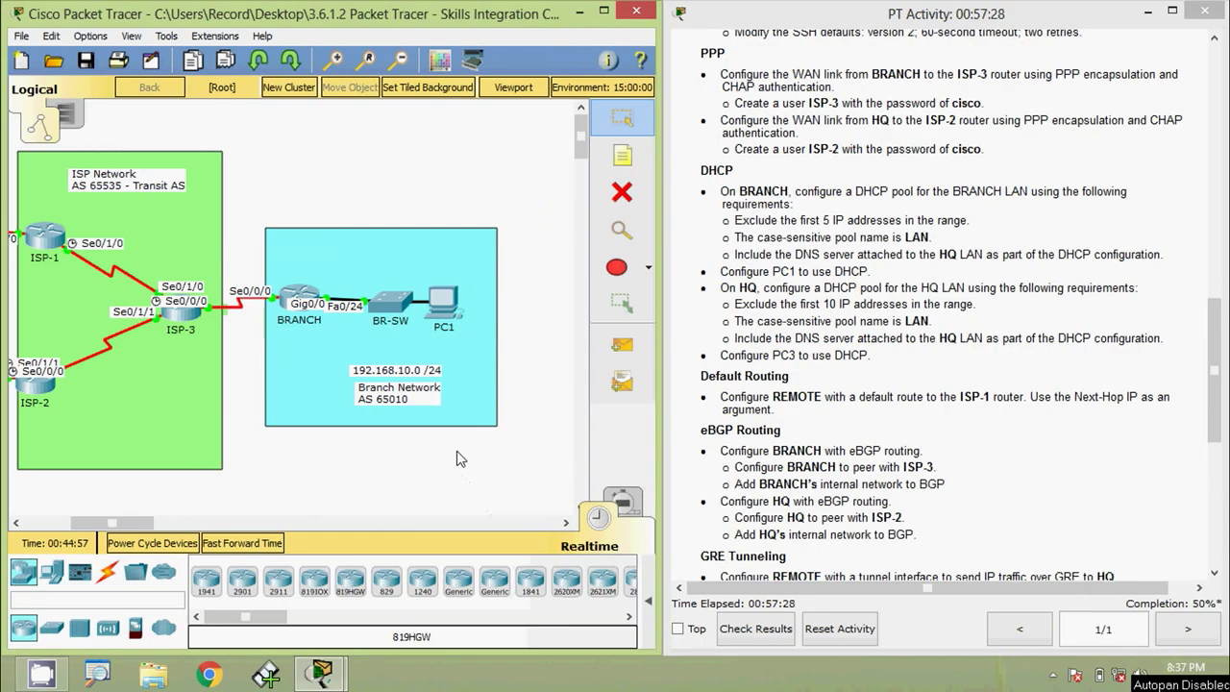
# Switch PC1's IP Configuration to DHCP so it leases 192.168.10.6 with gateway 192.168.10.1
pyautogui.click(451, 308)
pyautogui.click(339, 251)
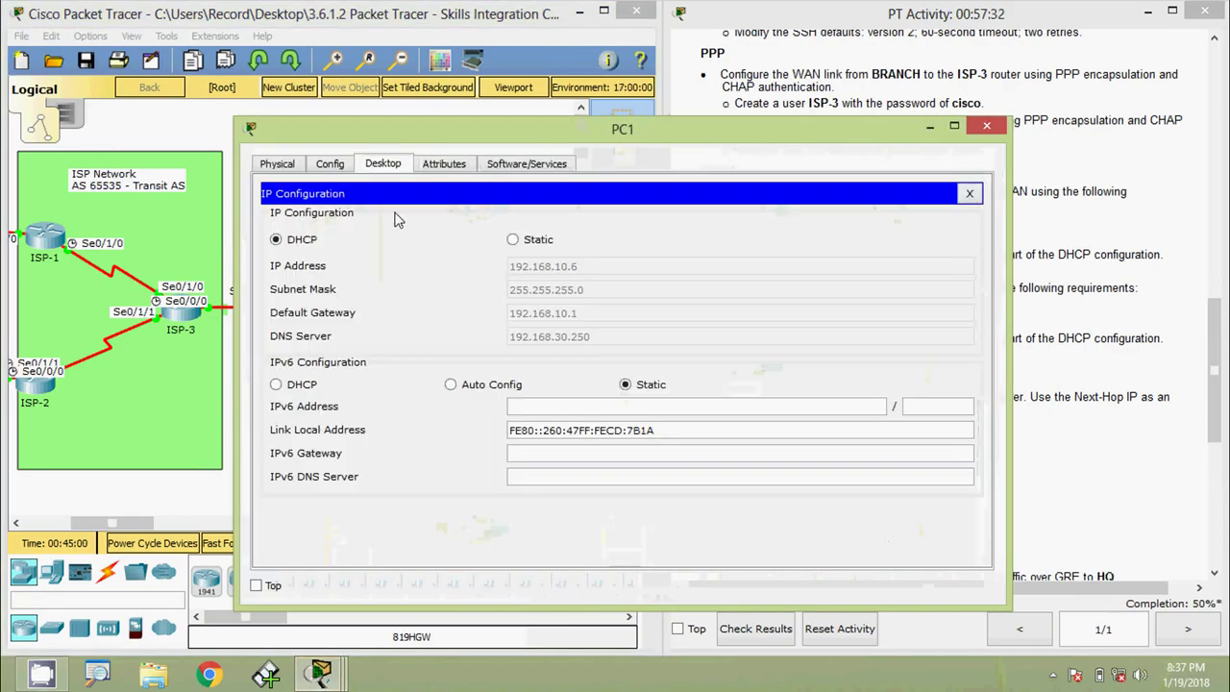
pyautogui.moveTo(422, 134); pyautogui.dragTo(515, 104)
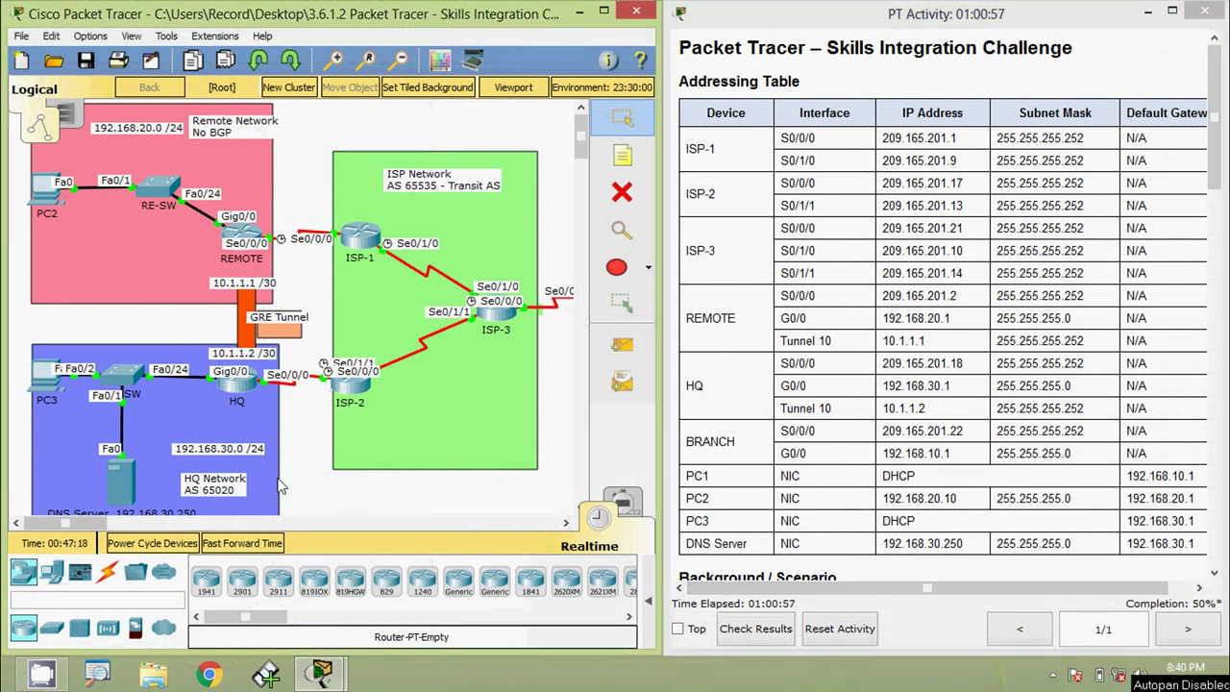
# Open HQ's console and enter global configuration mode
pyautogui.click(253, 408)
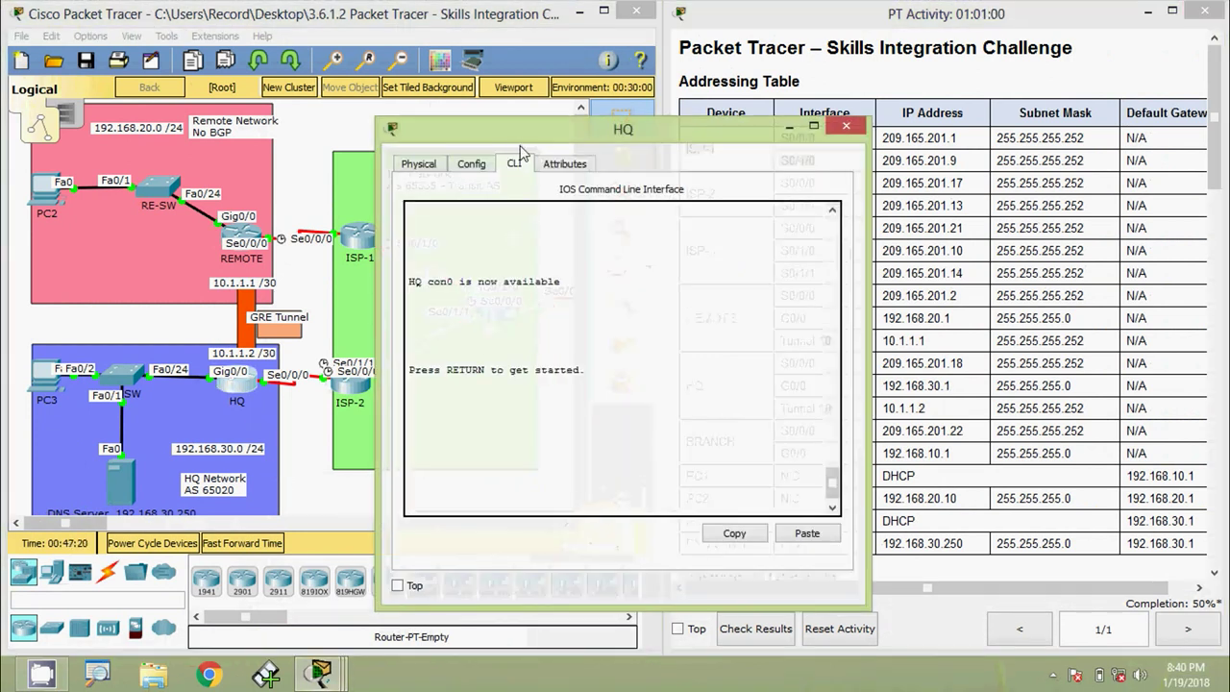
pyautogui.moveTo(534, 113); pyautogui.dragTo(549, 145)
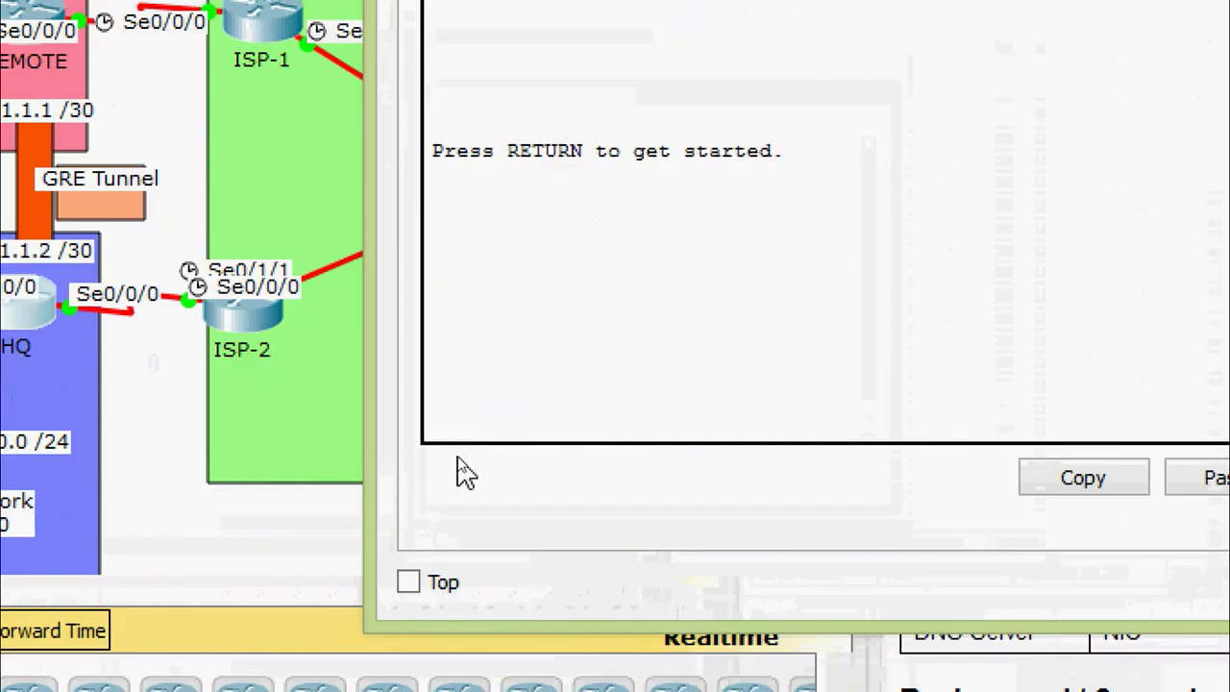
pyautogui.press('Return')
pyautogui.write('ena')
pyautogui.press('Tab')
pyautogui.press('Return')
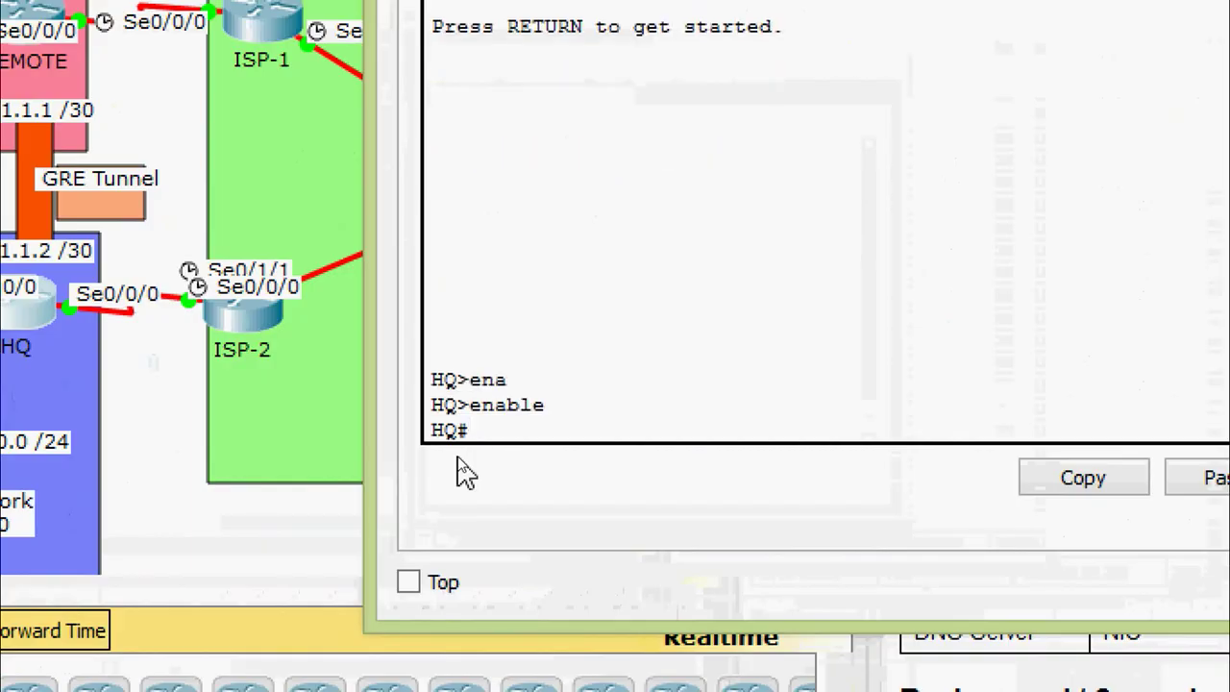
pyautogui.write('conf')
pyautogui.press('Tab')
pyautogui.write('t')
# Exclude 192.168.30.1 through 192.168.30.10 from DHCP leasing on HQ
pyautogui.press('Tab')
pyautogui.press('Return')
pyautogui.press('Return')
pyautogui.press('Return')
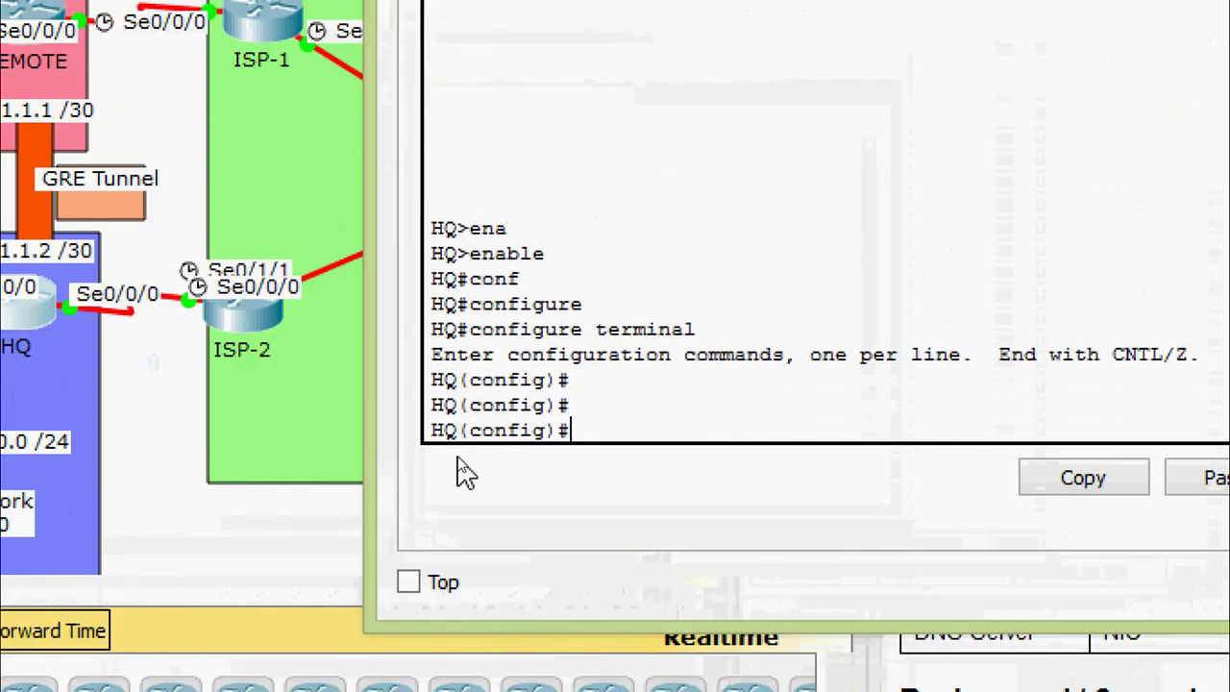
pyautogui.write('ip dh')
pyautogui.press('Tab')
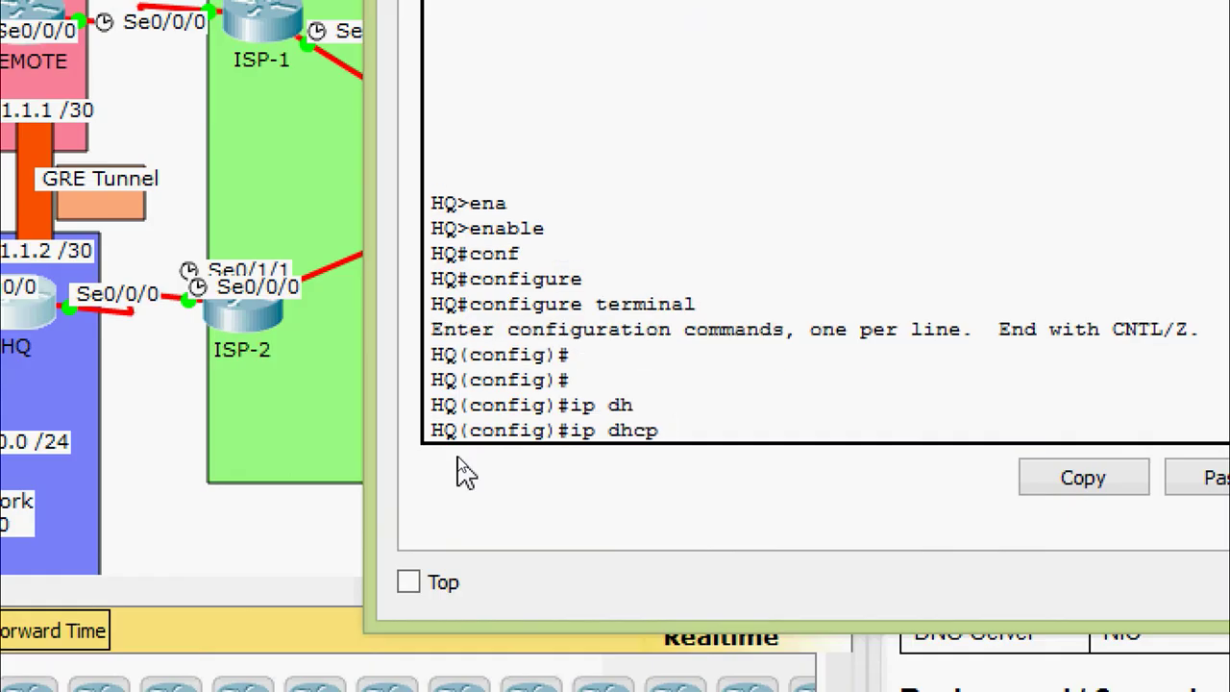
pyautogui.write('ex')
pyautogui.press('Tab')
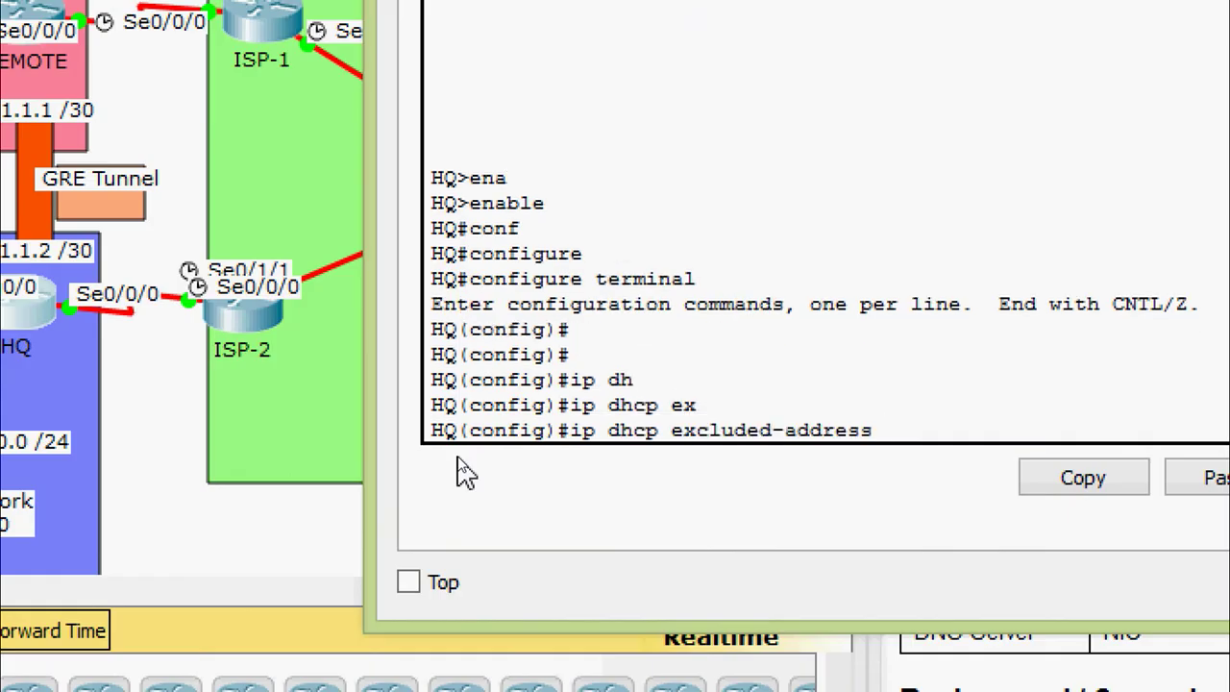
pyautogui.write('192.168.30.1 ')
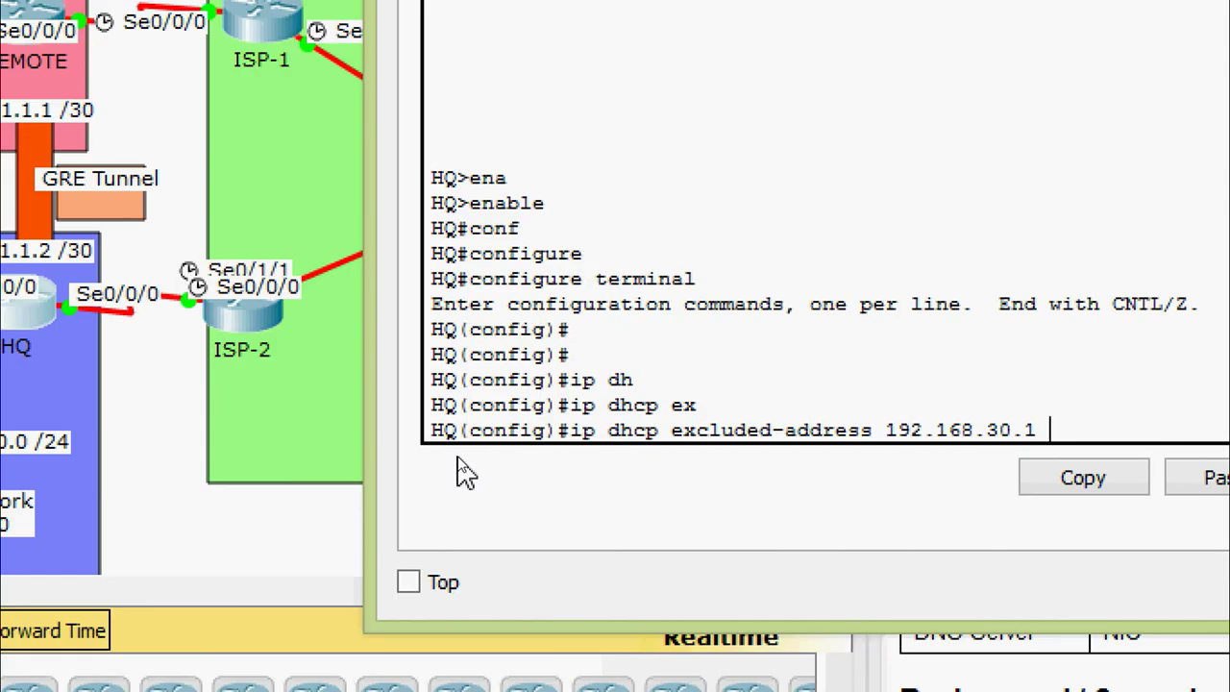
pyautogui.write('192.168')
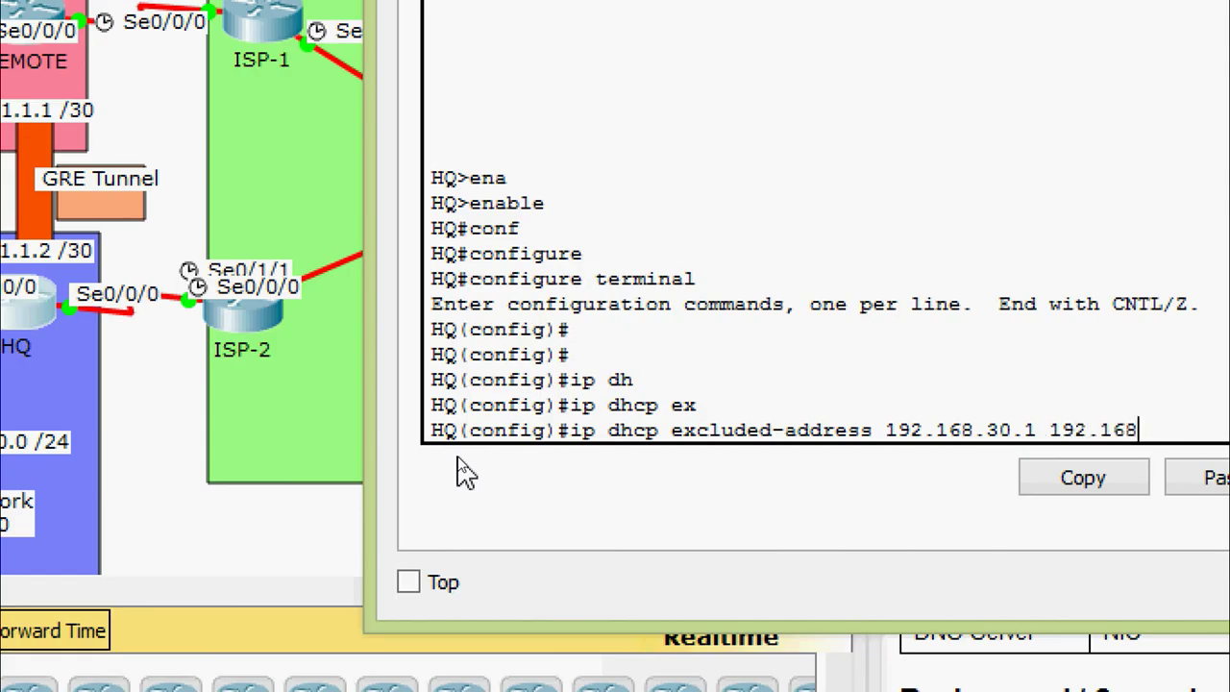
pyautogui.write('.30.10')
pyautogui.press('Return')
pyautogui.press('Return')
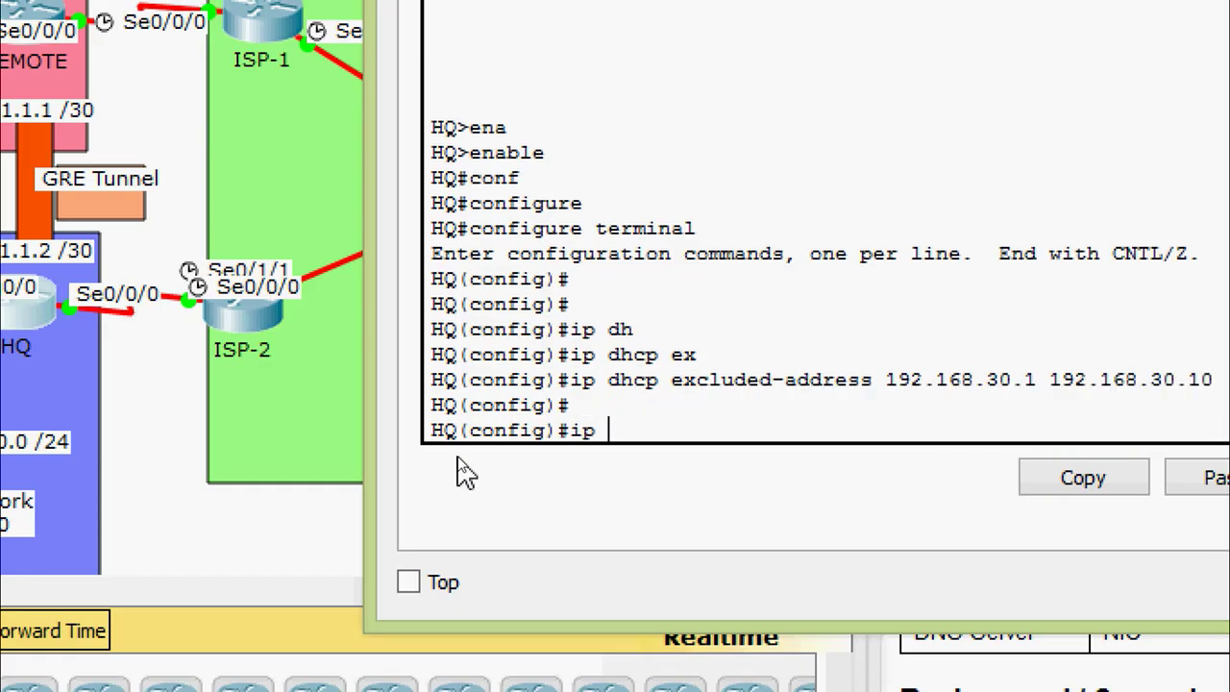
# Create DHCP pool LAN with network 192.168.30.0 255.255.255.0
pyautogui.write('ip dh')
pyautogui.press('Tab')
pyautogui.write('po')
pyautogui.press('Tab')
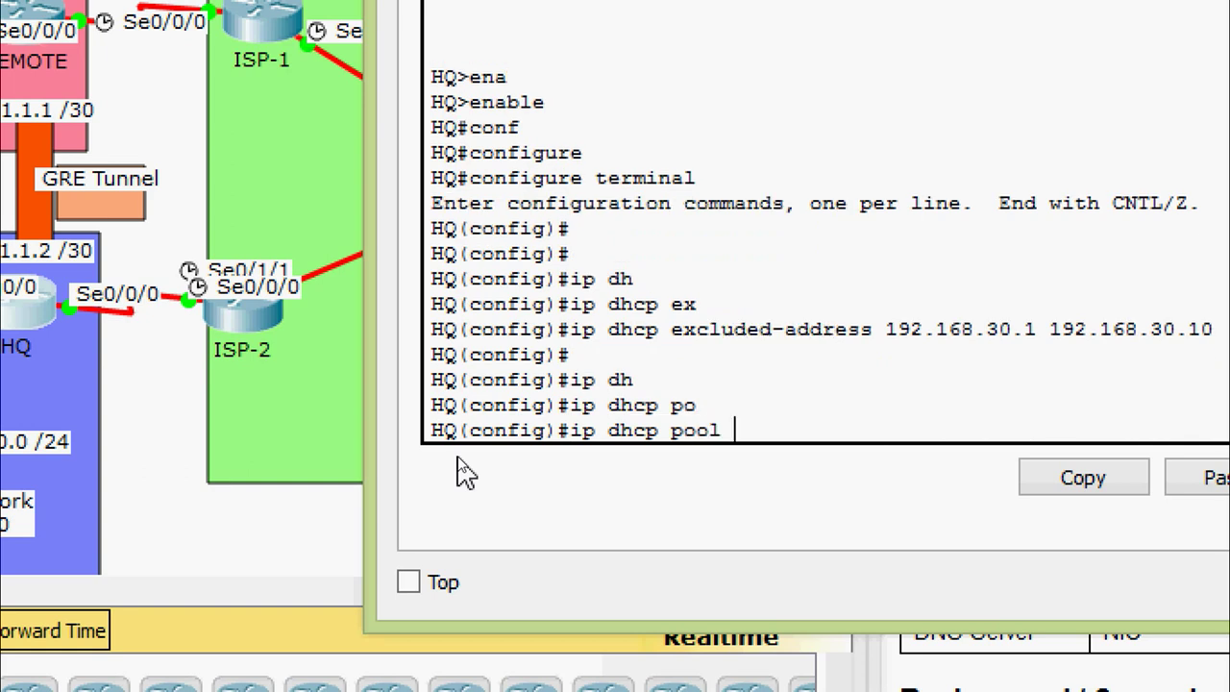
pyautogui.write('LAB')
pyautogui.press('BackSpace')
pyautogui.write('N')
pyautogui.press('Return')
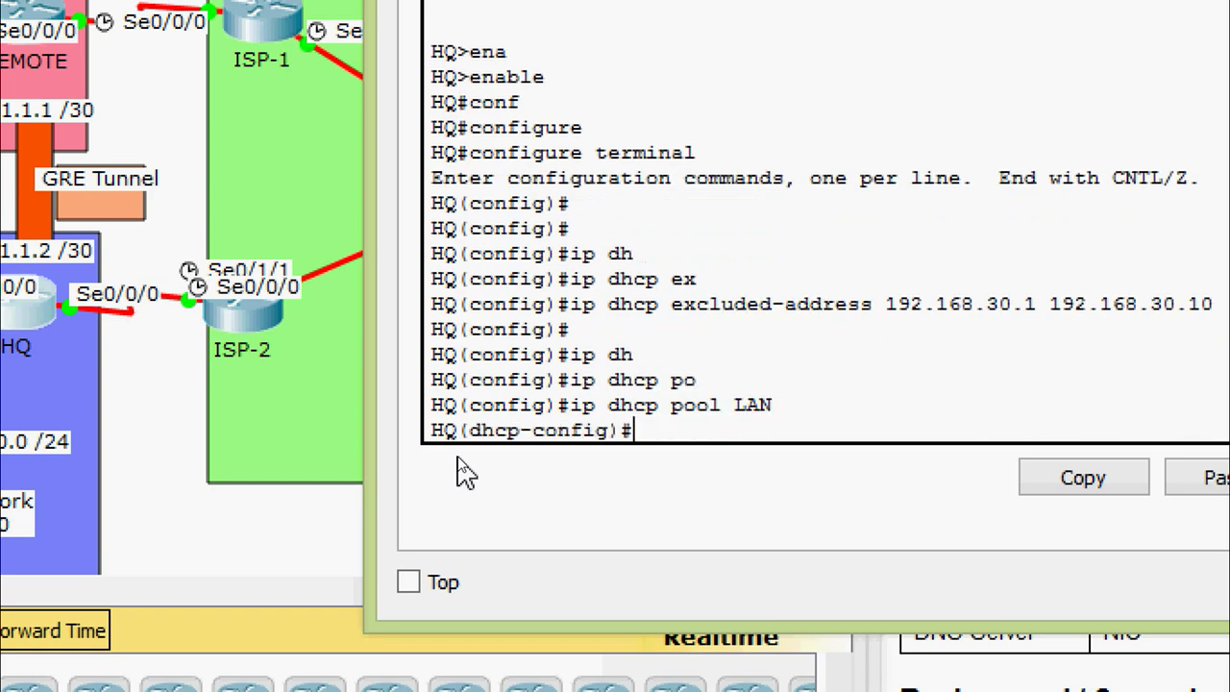
pyautogui.press('Return')
pyautogui.write('net')
pyautogui.press('Tab')
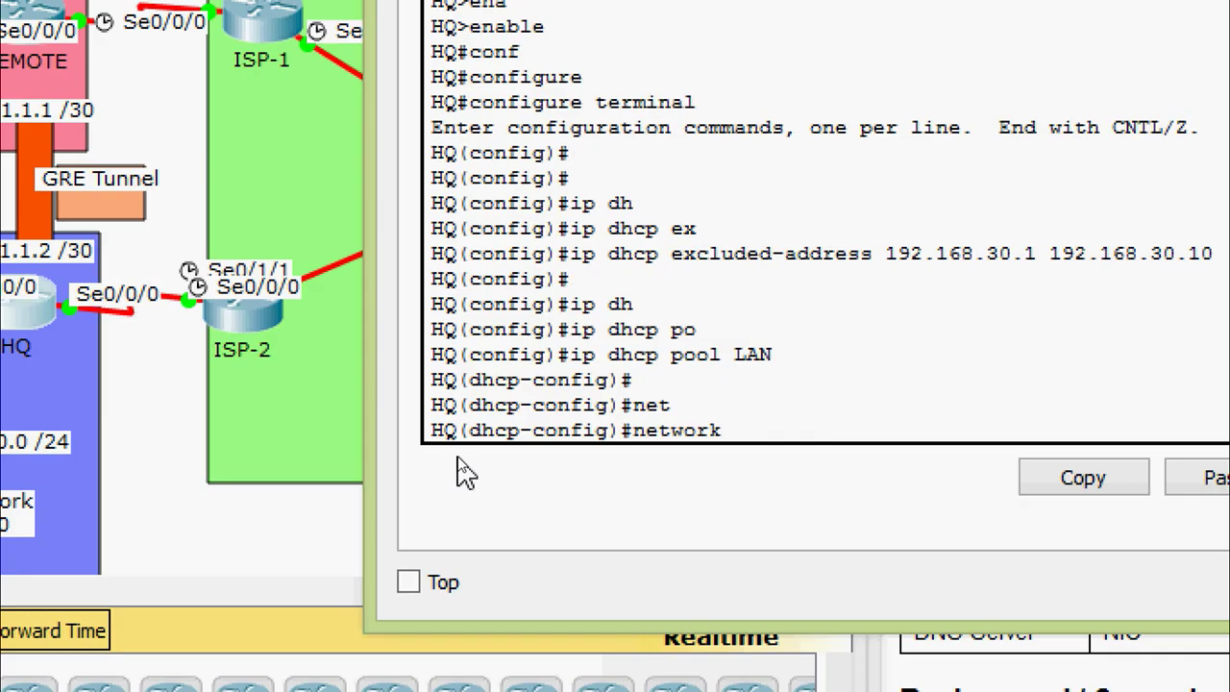
pyautogui.write('192.168.30')
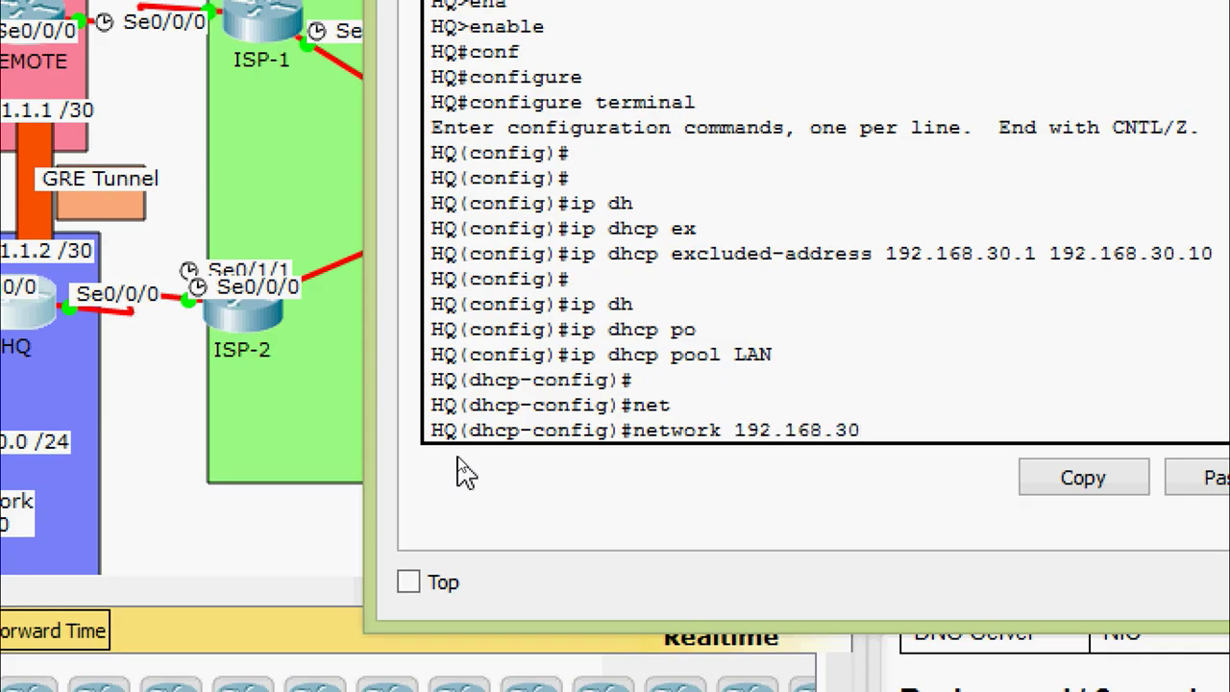
pyautogui.write('.0 255.255.255')
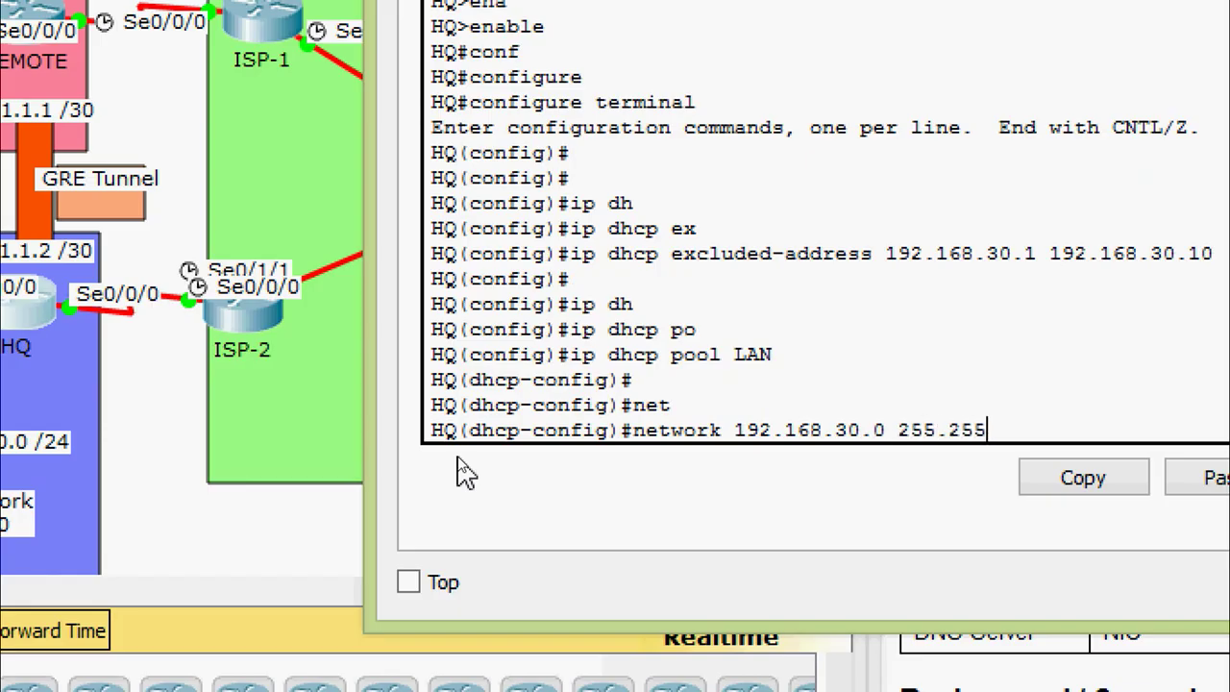
pyautogui.write('0')
pyautogui.press('Return')
# Give the pool default router 192.168.30.1 and DNS server 192.168.30.250
pyautogui.write('de')
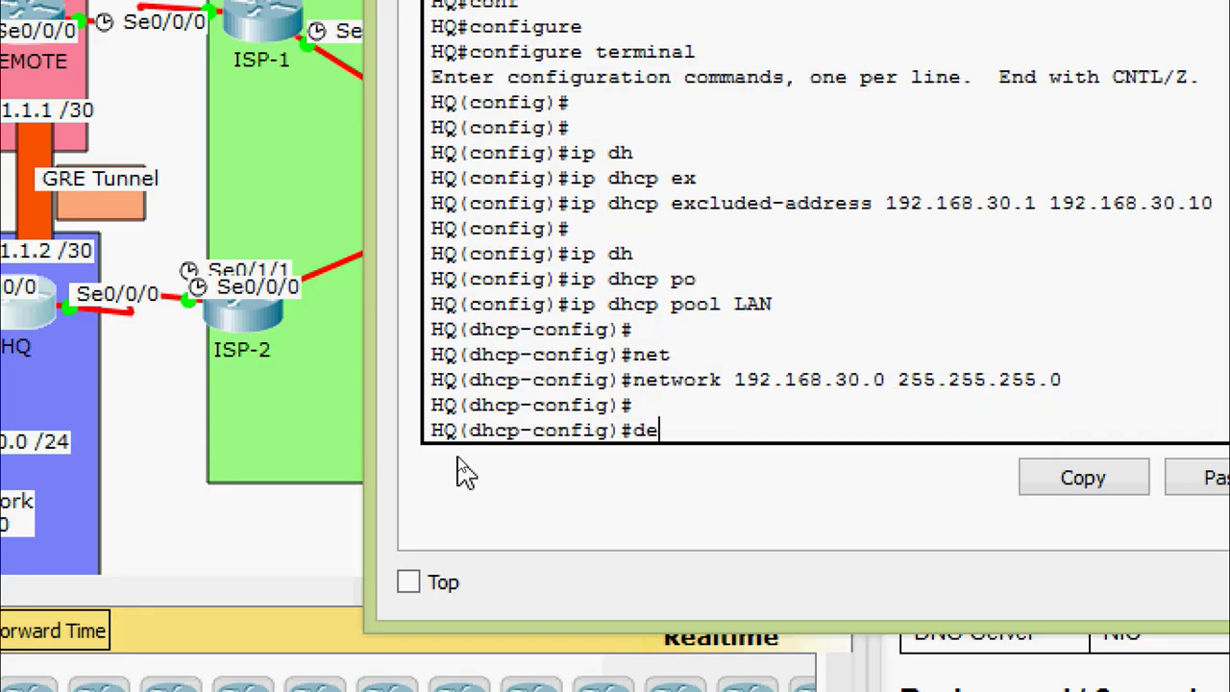
pyautogui.press('Tab')
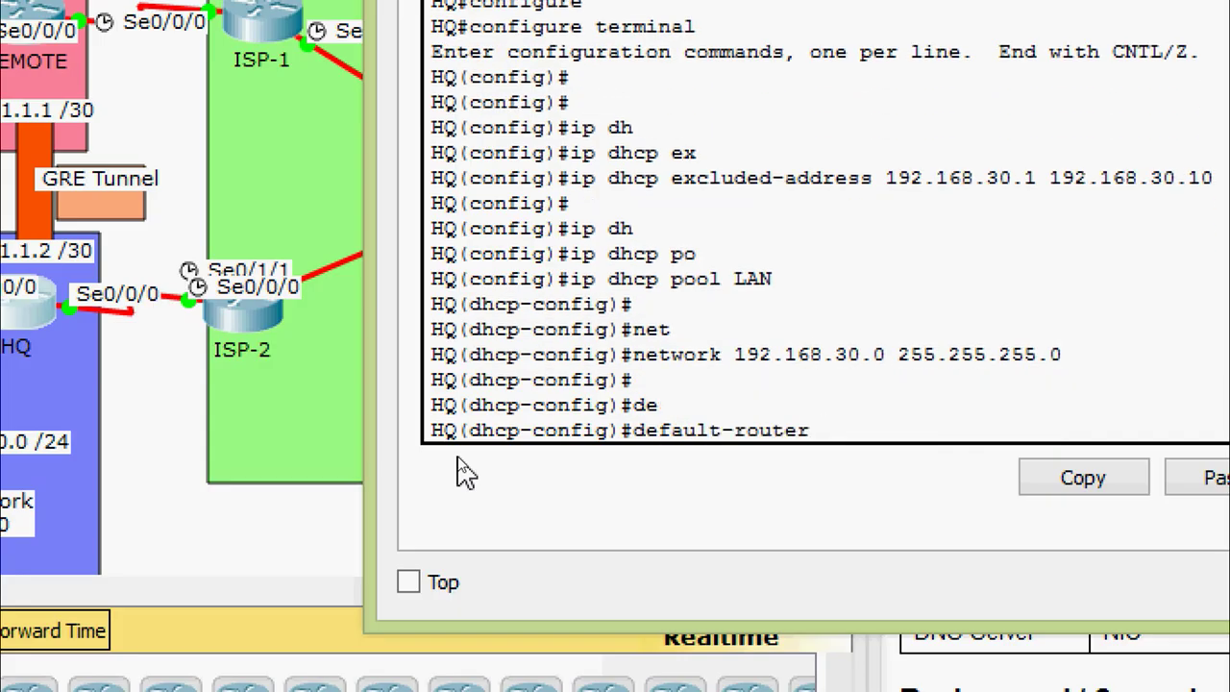
pyautogui.write('192.168.30.1')
pyautogui.press('Return')
pyautogui.press('Return')
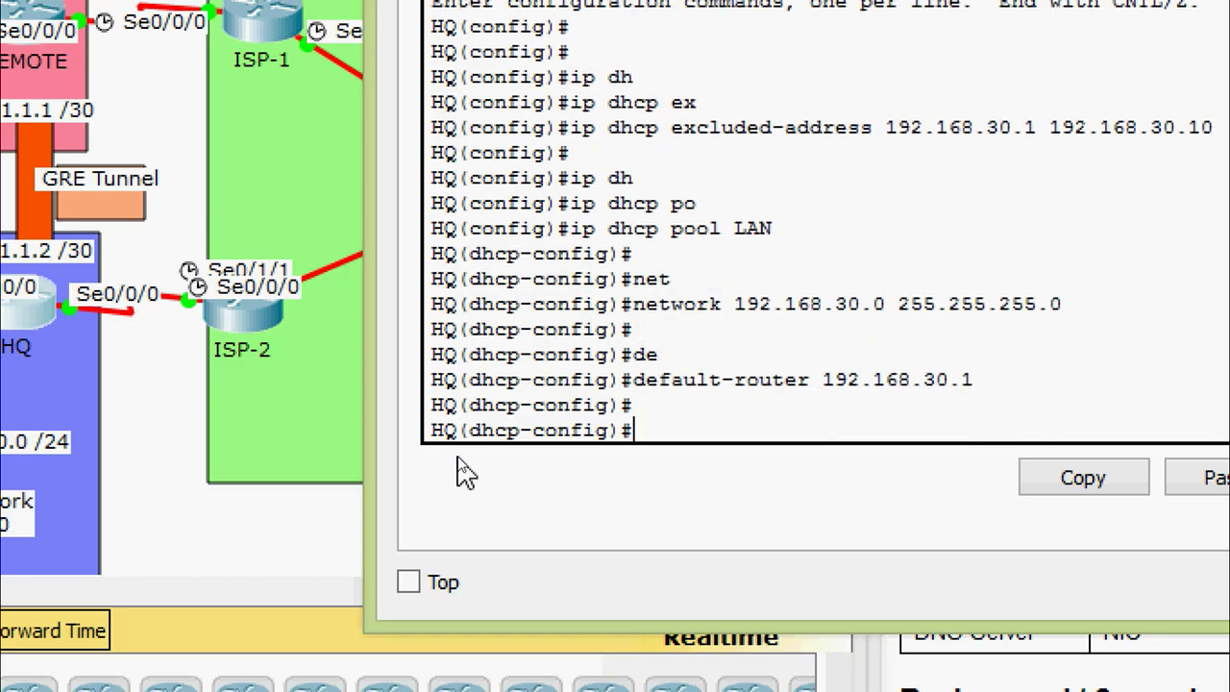
pyautogui.write('dns-')
pyautogui.press('Tab')
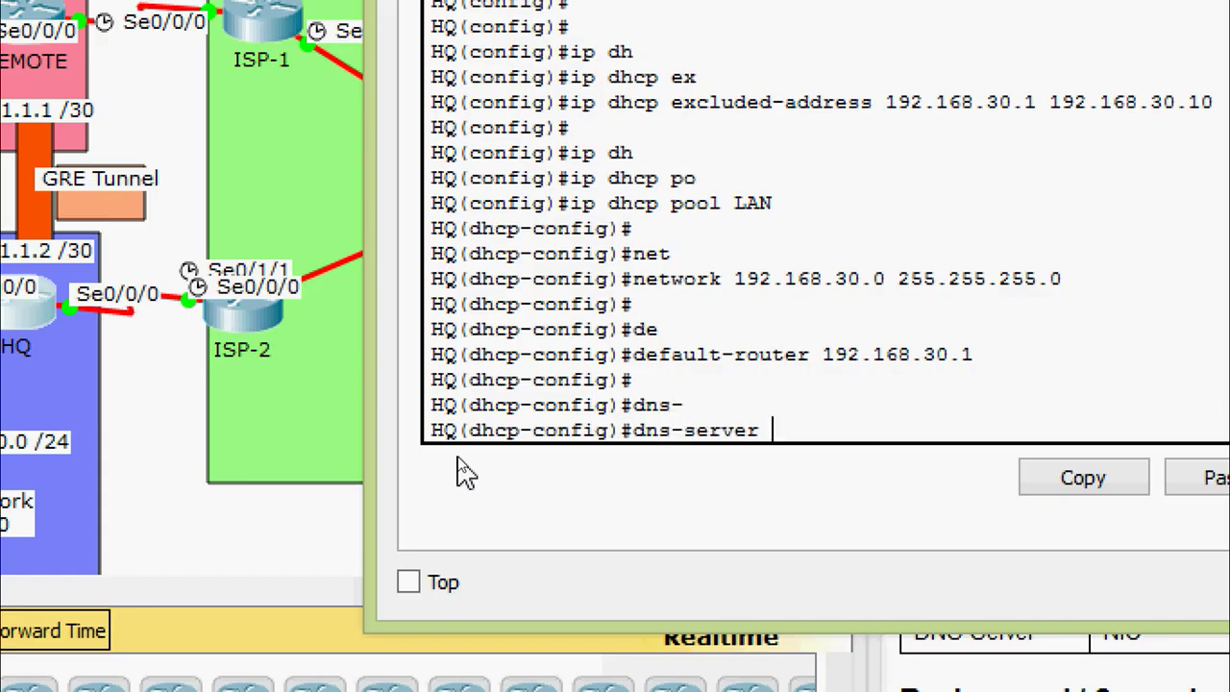
pyautogui.write('192.168.30')
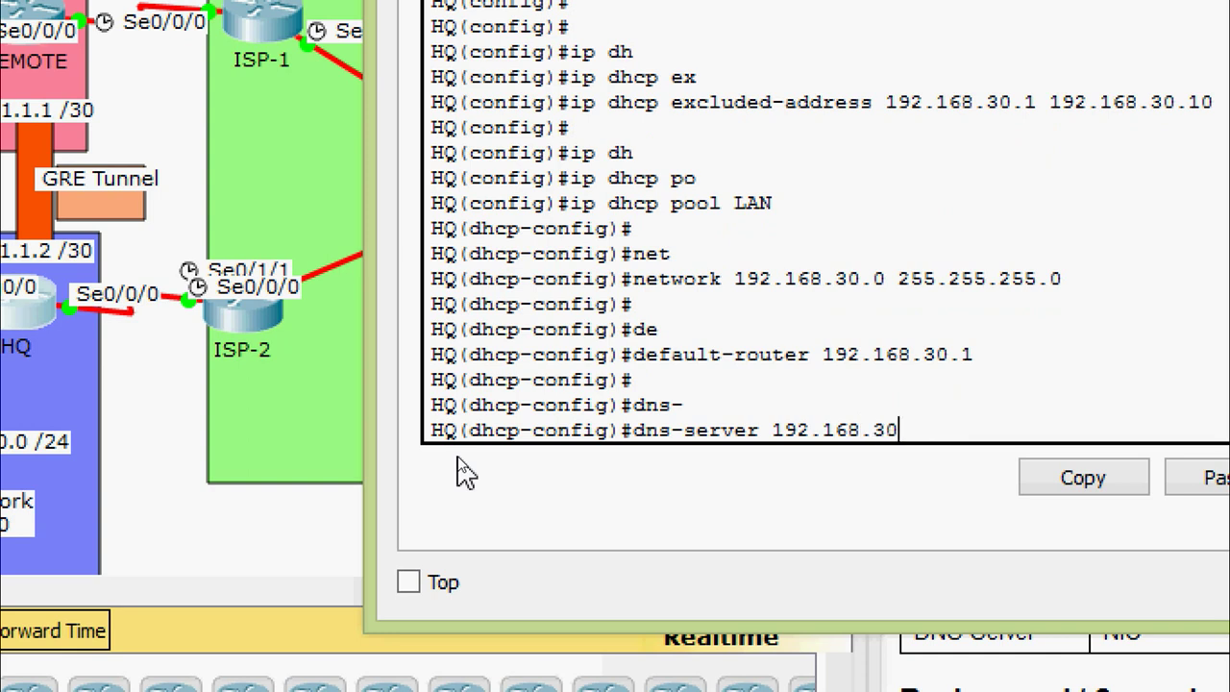
pyautogui.write('.250')
pyautogui.press('Return')
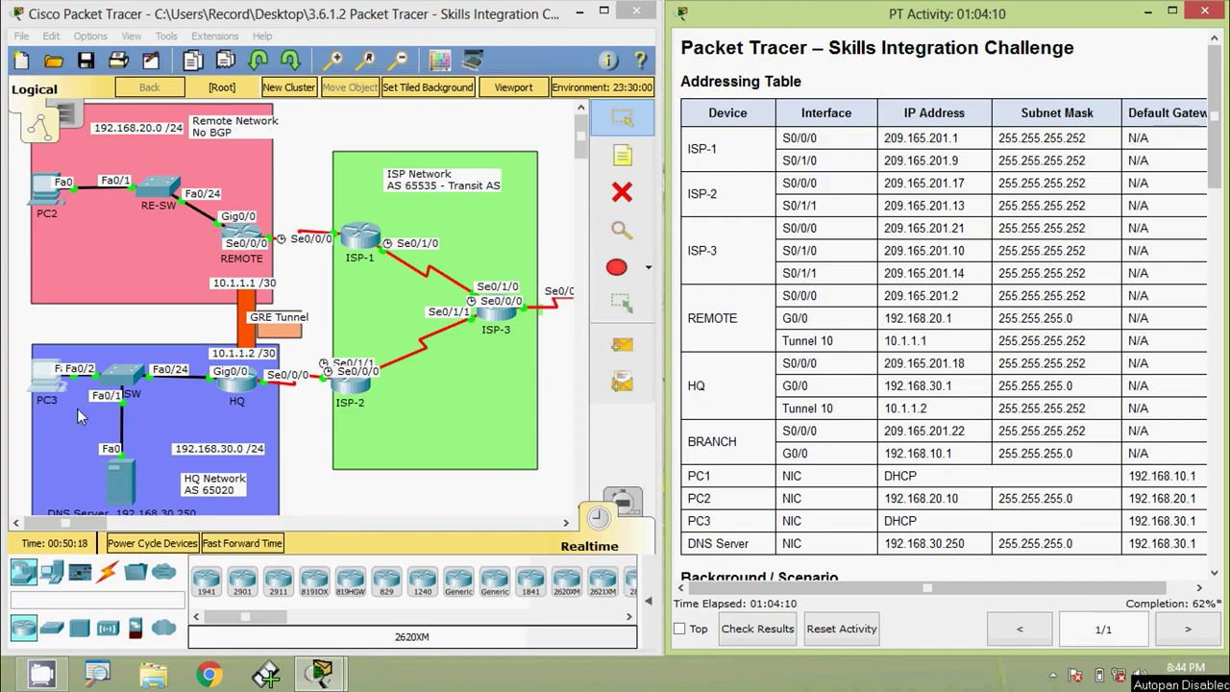
# Set PC3 to DHCP and confirm it leases 192.168.30.11 with gateway 192.168.30.1
pyautogui.click(48, 380)
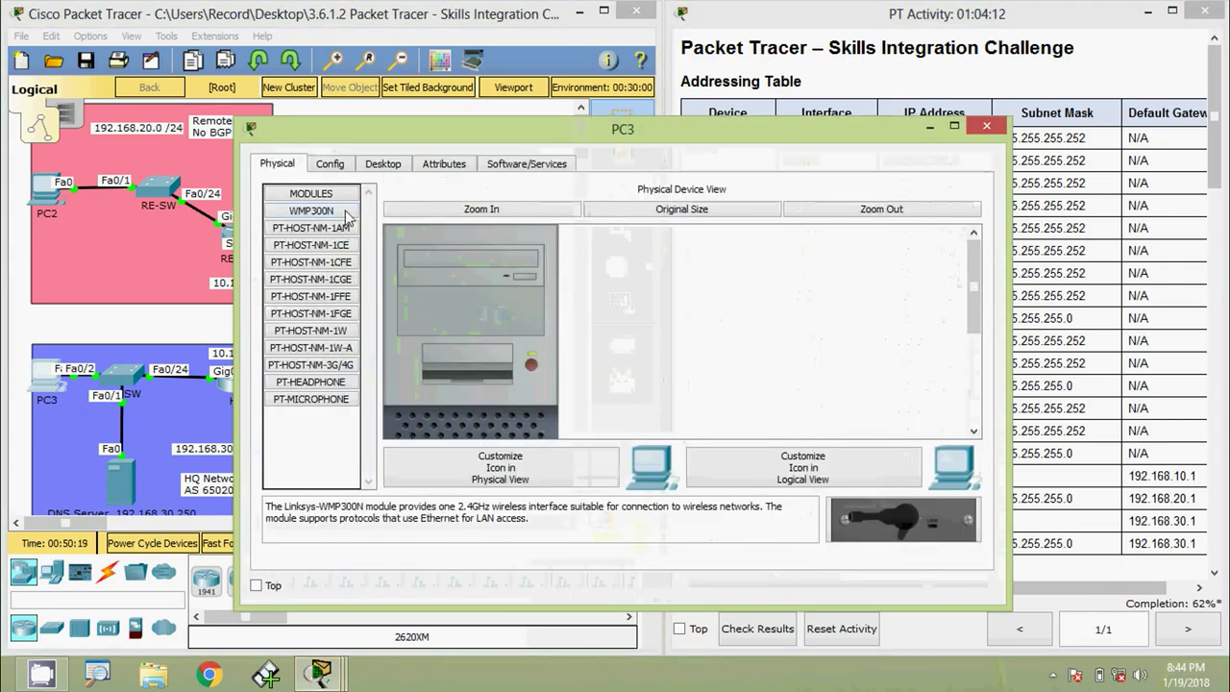
pyautogui.click(380, 165)
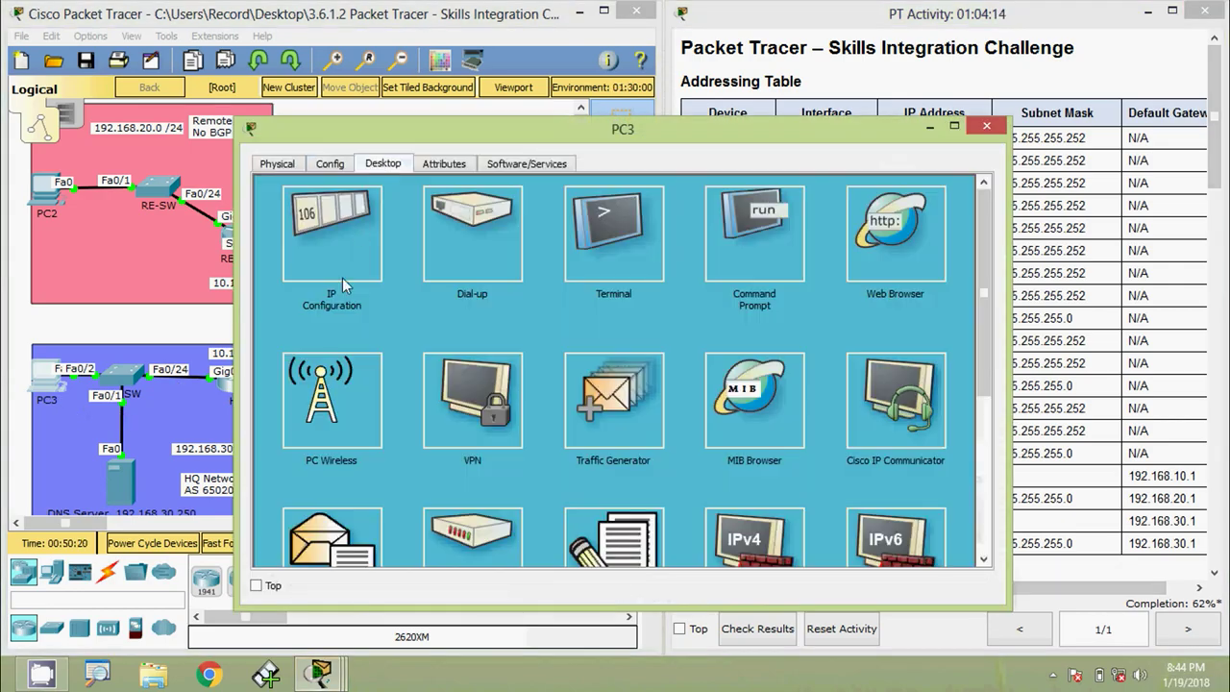
pyautogui.click(334, 257)
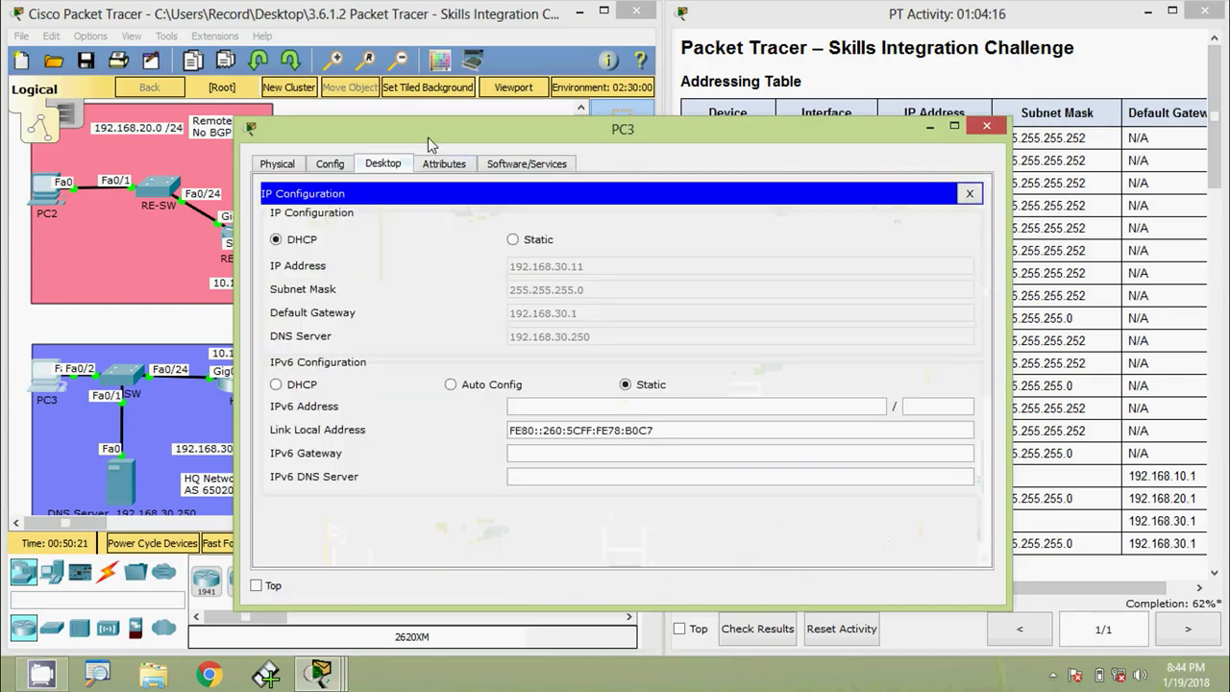
pyautogui.moveTo(428, 135); pyautogui.dragTo(447, 93)
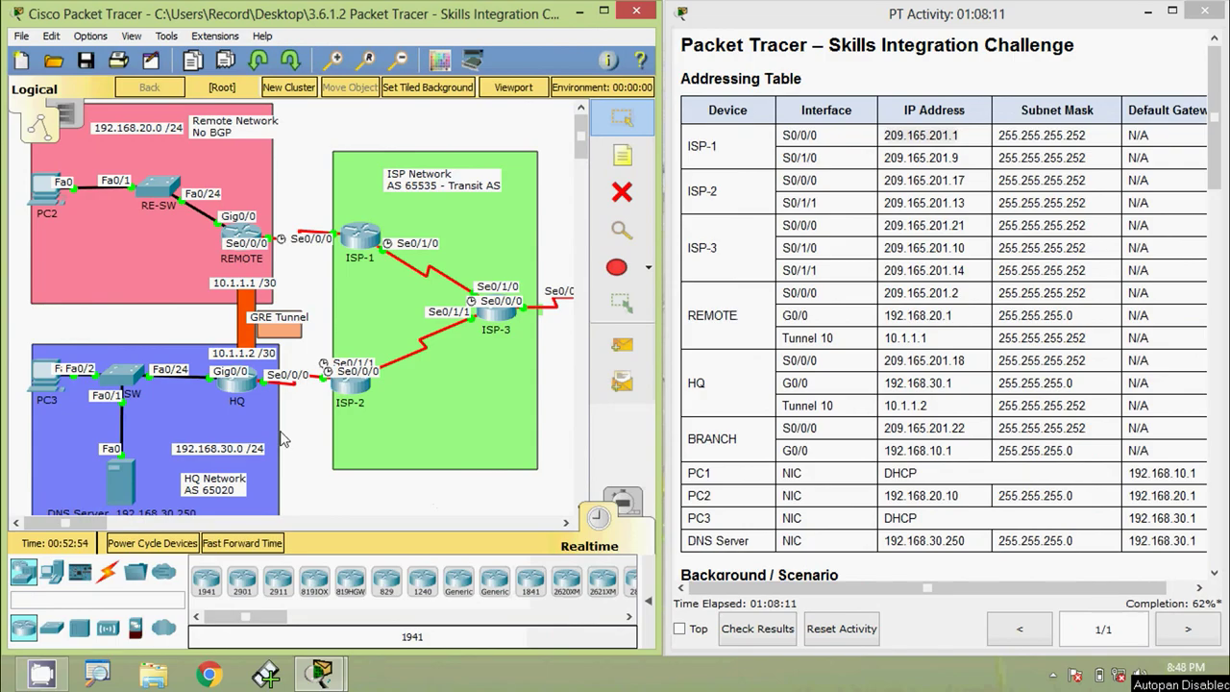
# Open REMOTE's console and enter global configuration mode
pyautogui.click(243, 236)
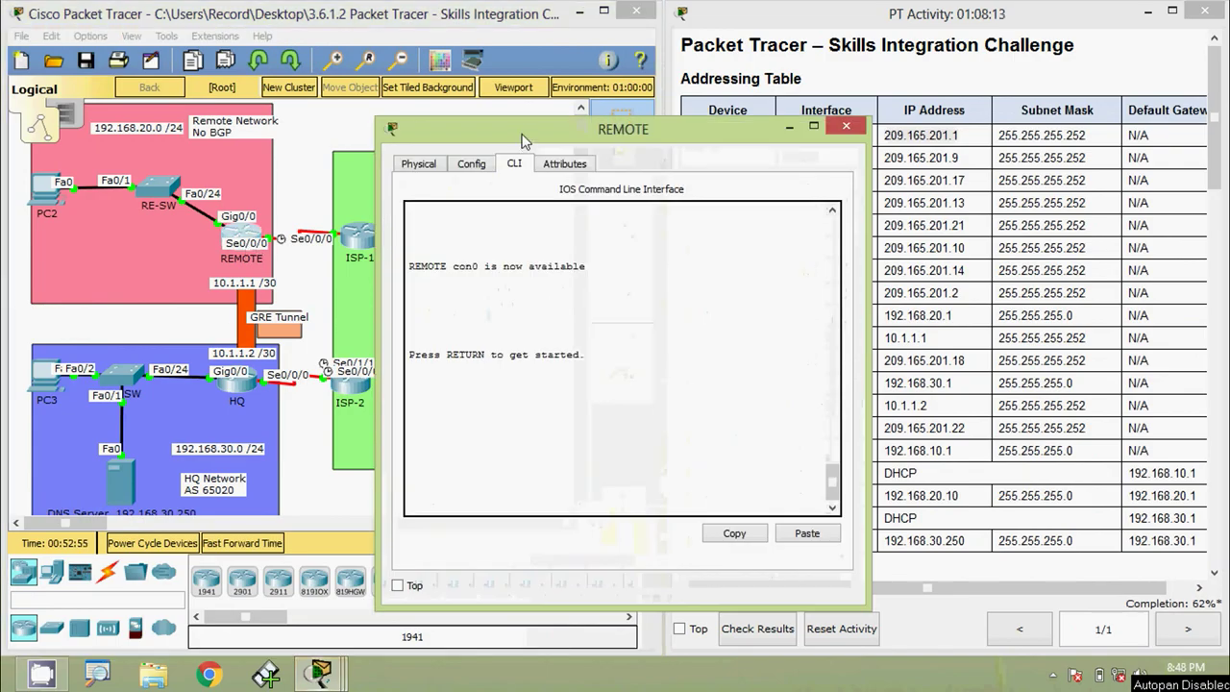
pyautogui.moveTo(534, 209); pyautogui.dragTo(596, 86)
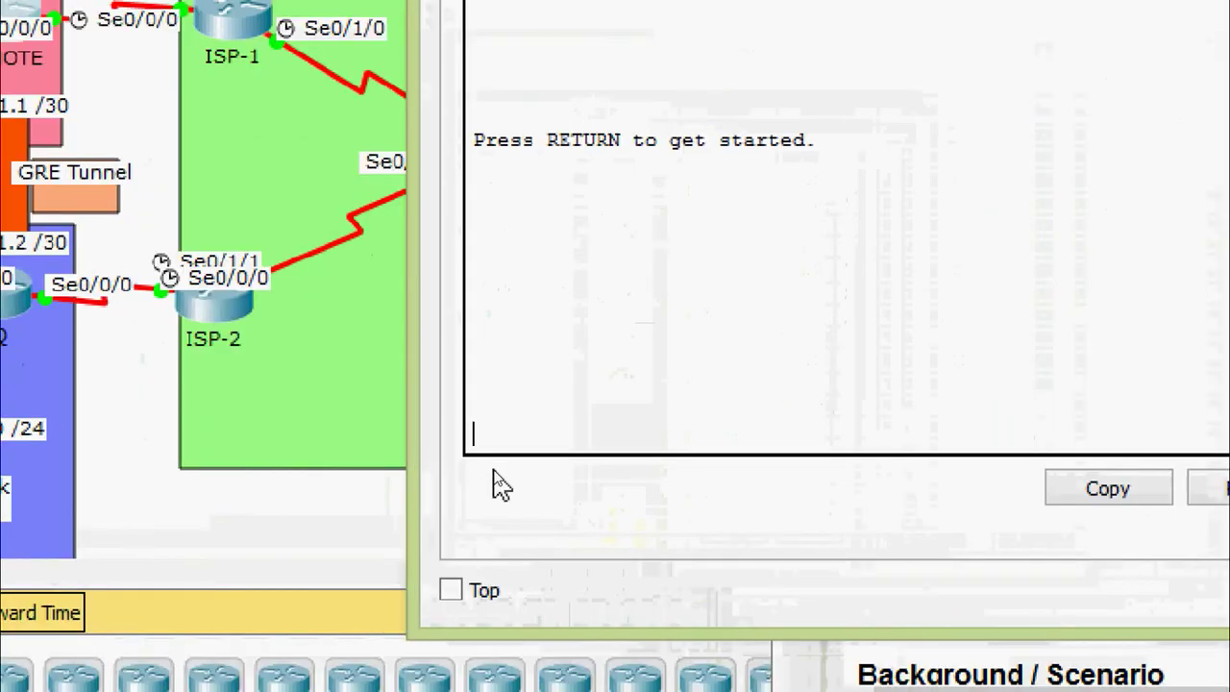
pyautogui.press('Return')
pyautogui.write('en')
pyautogui.press('Return')
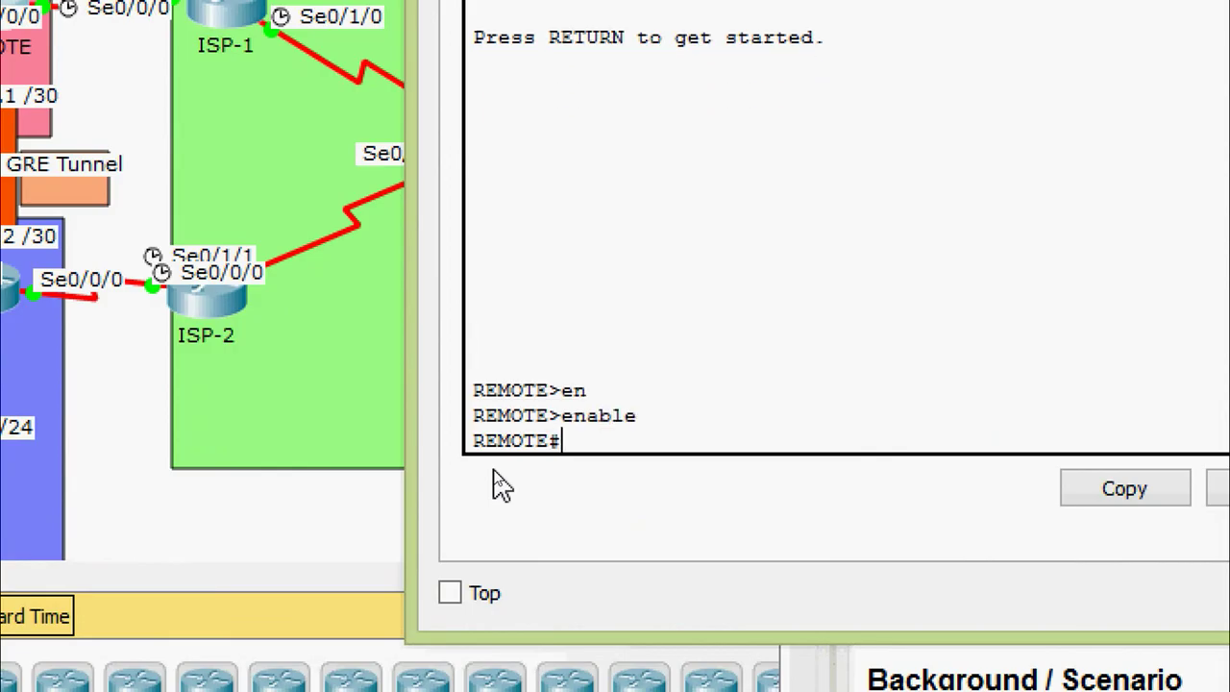
pyautogui.write('conf')
pyautogui.press('Tab')
pyautogui.write('t')
pyautogui.press('Tab')
pyautogui.press('Tab')
pyautogui.press('Return')
pyautogui.press('Return')
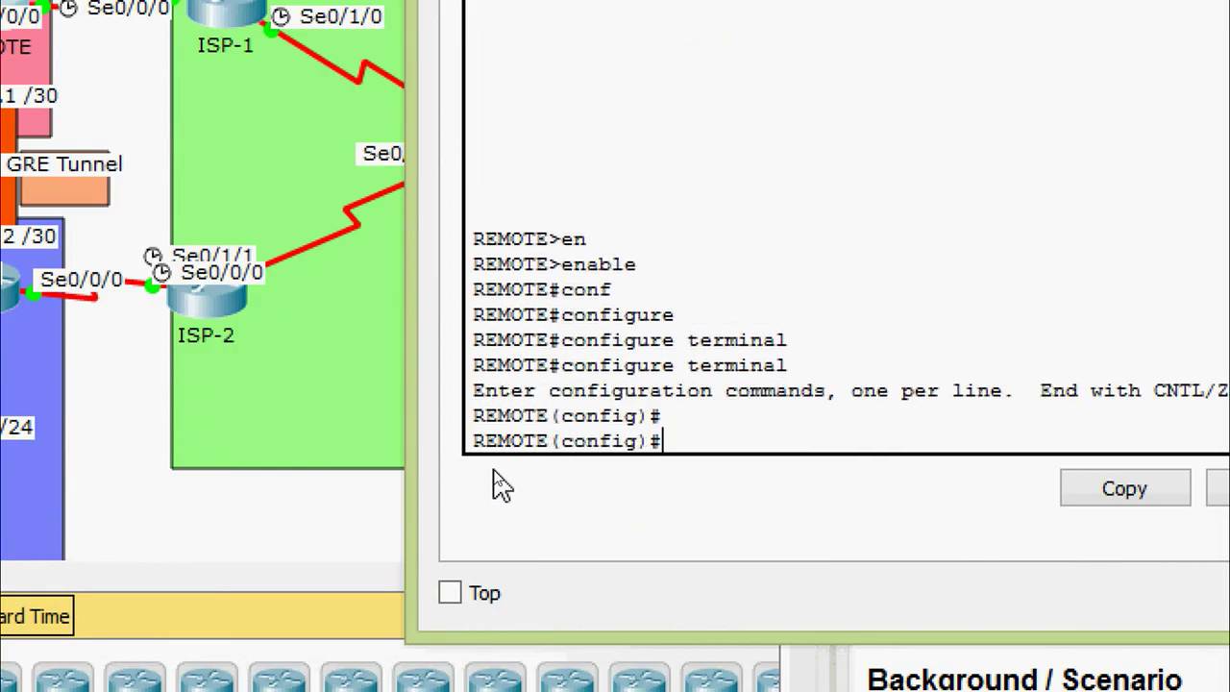
# Add static route 0.0.0.0 0.0.0.0 via next hop 209.165.201.1 on REMOTE
pyautogui.write('ip rou')
pyautogui.press('Tab')
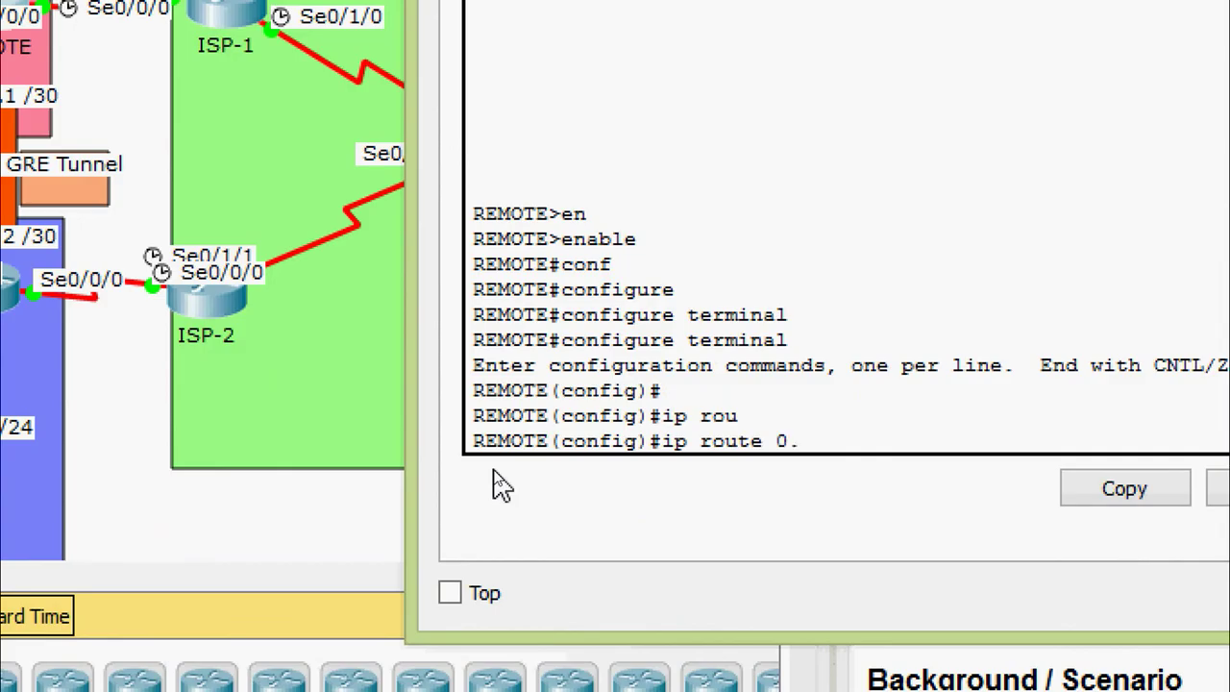
pyautogui.write('te 0.0.0.0 0.0.0.0')
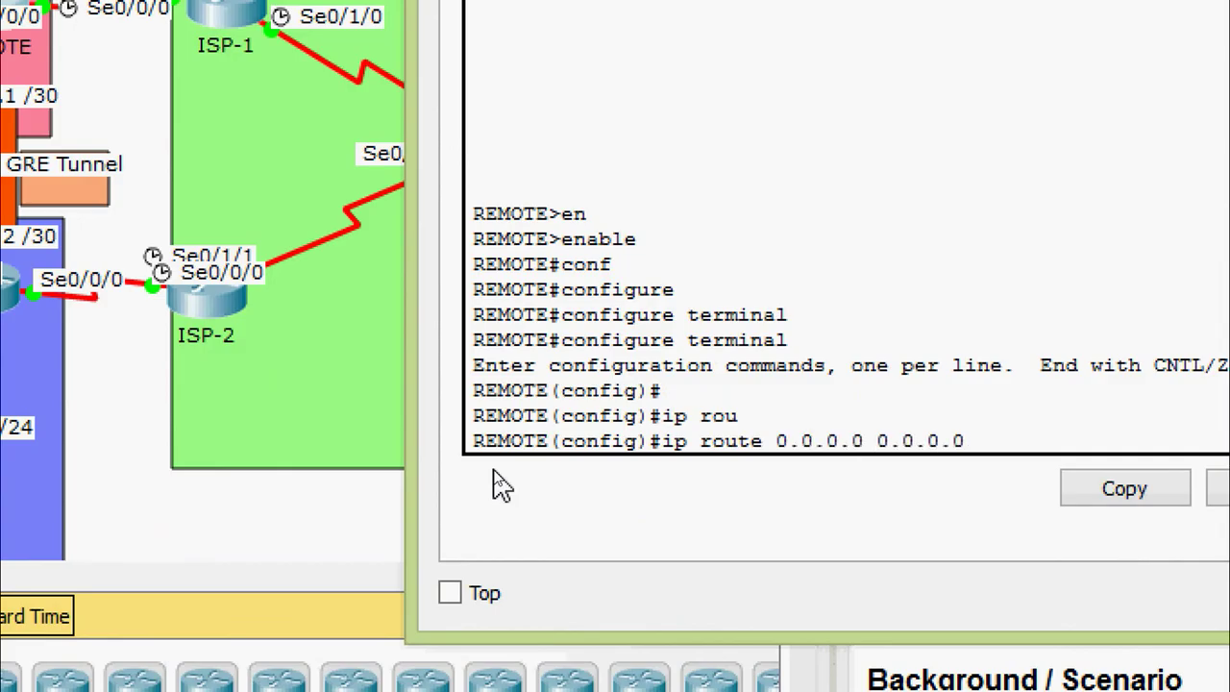
pyautogui.write(' ?')
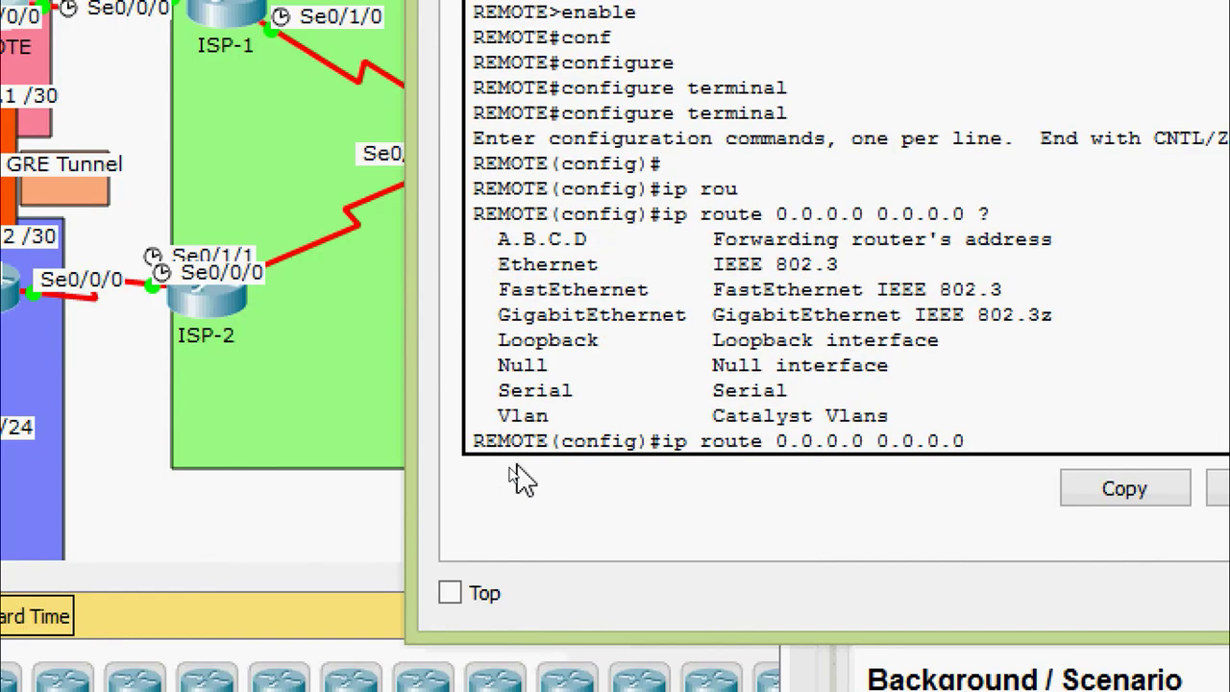
pyautogui.rightClick(997, 454)
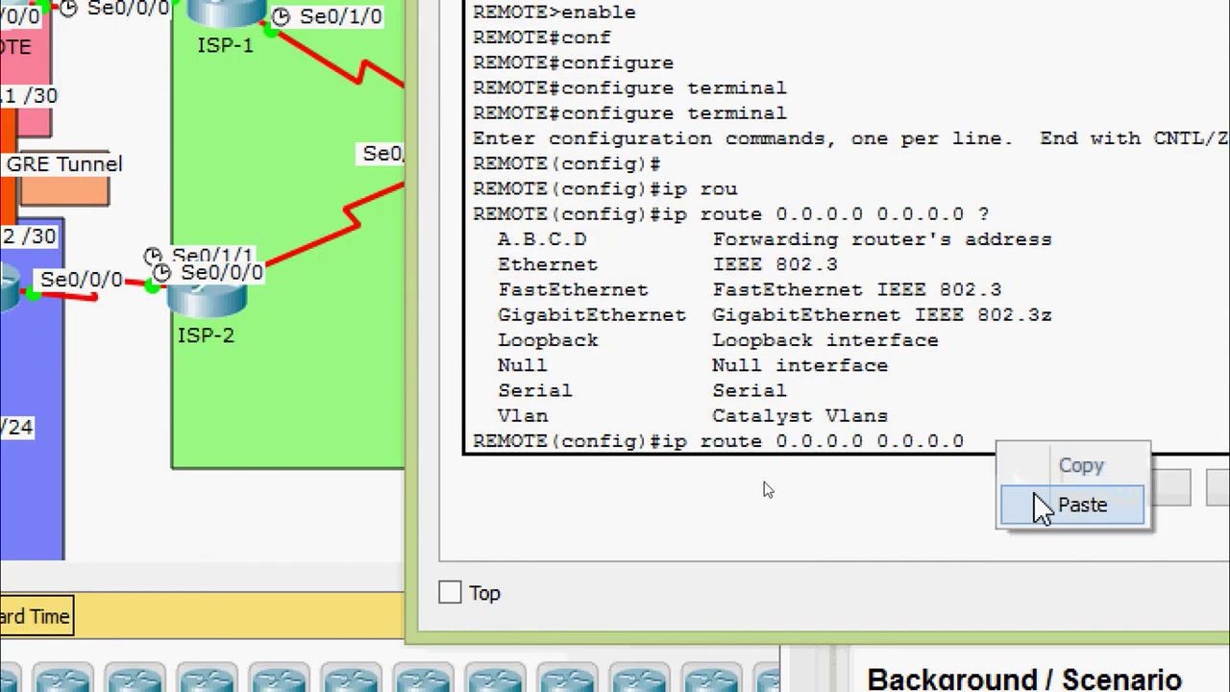
pyautogui.click(1041, 505)
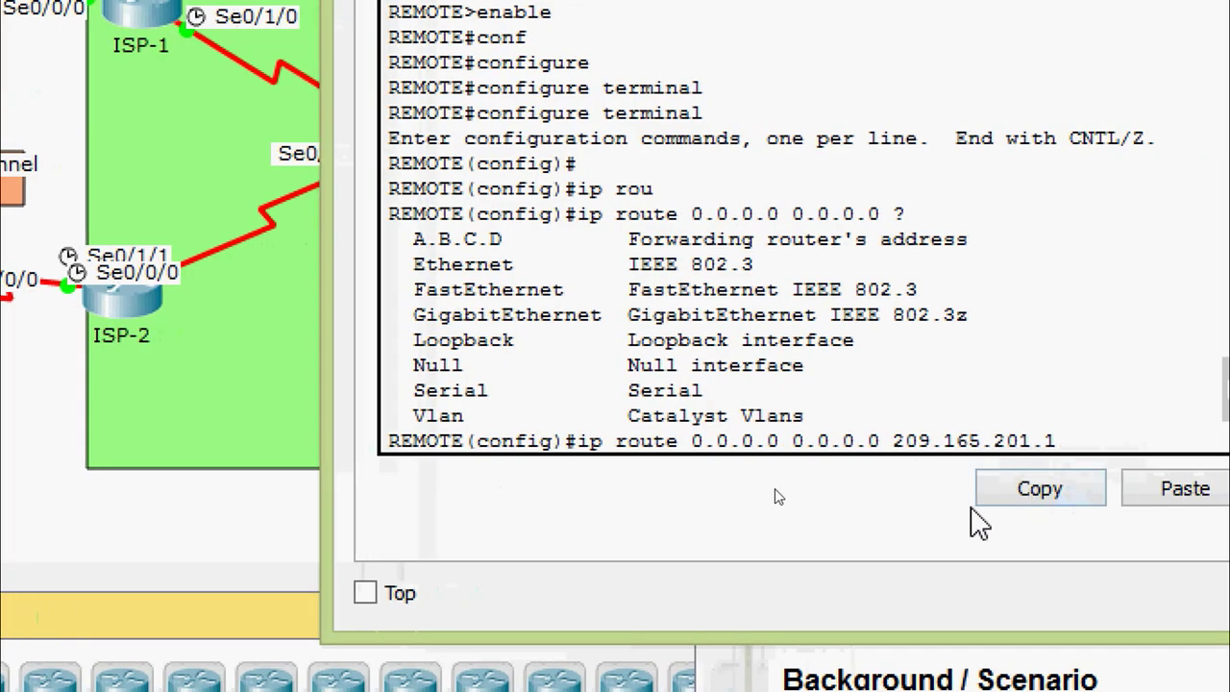
pyautogui.press('Return')
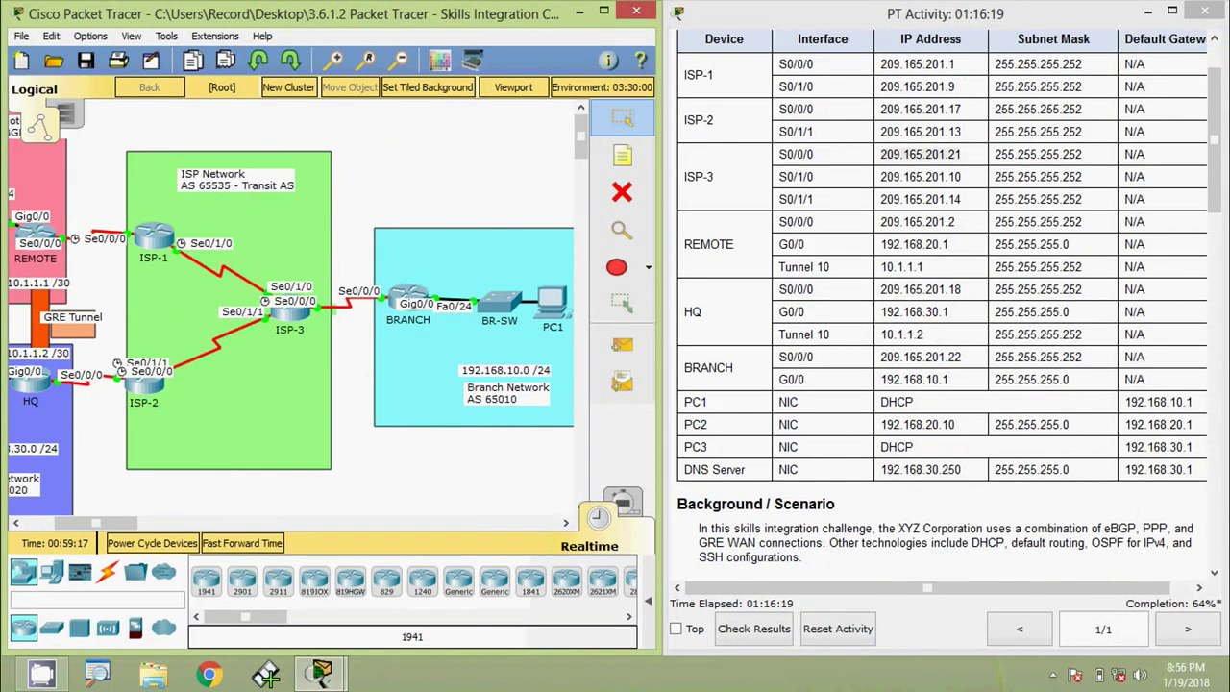
# Open BRANCH's console and start BGP with router bgp 65010
pyautogui.click(384, 304)
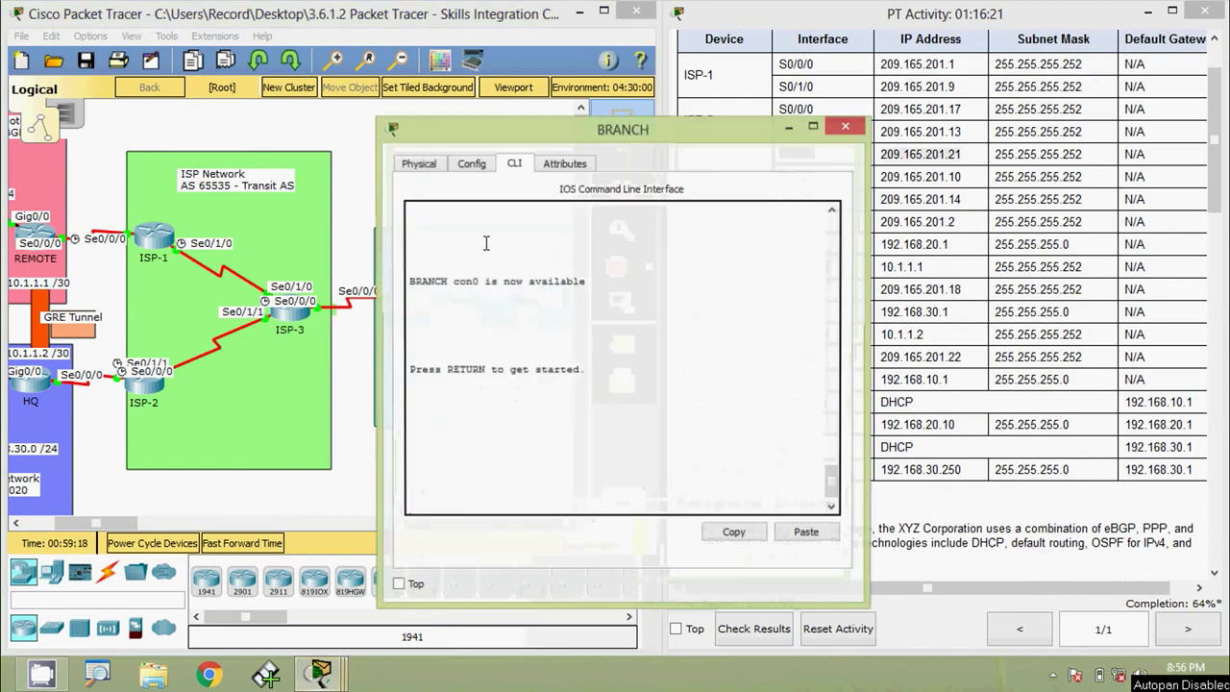
pyautogui.moveTo(529, 125); pyautogui.dragTo(579, 47)
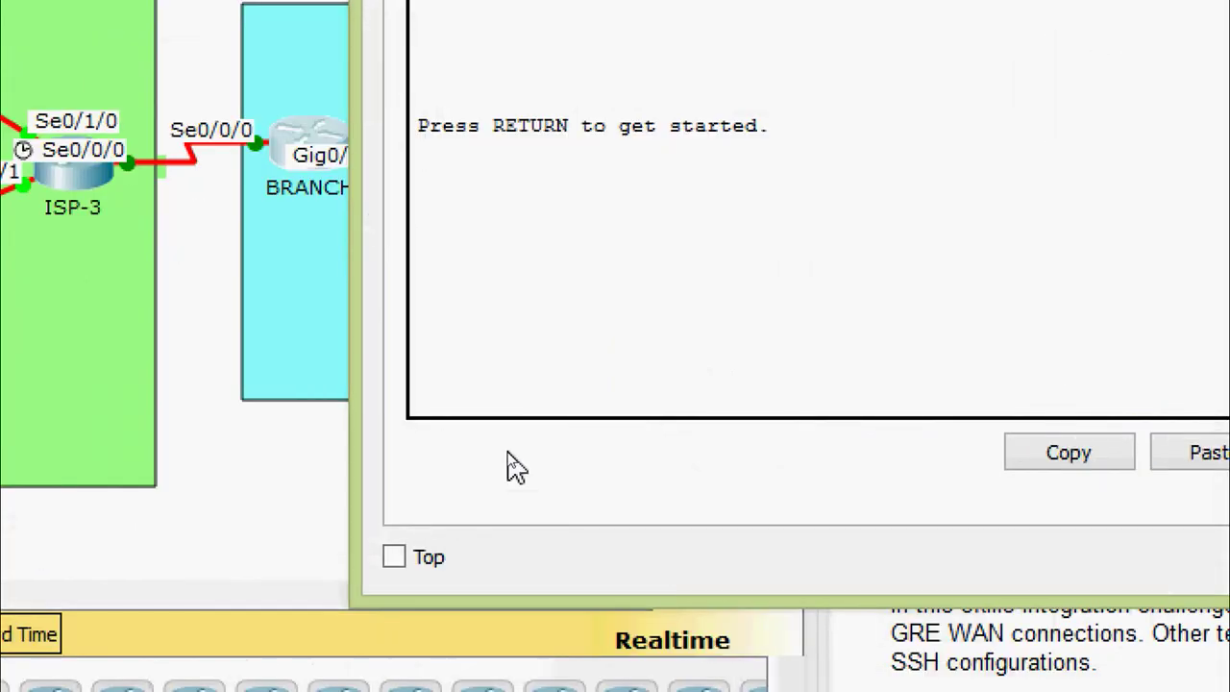
pyautogui.press('Return')
pyautogui.write('ena')
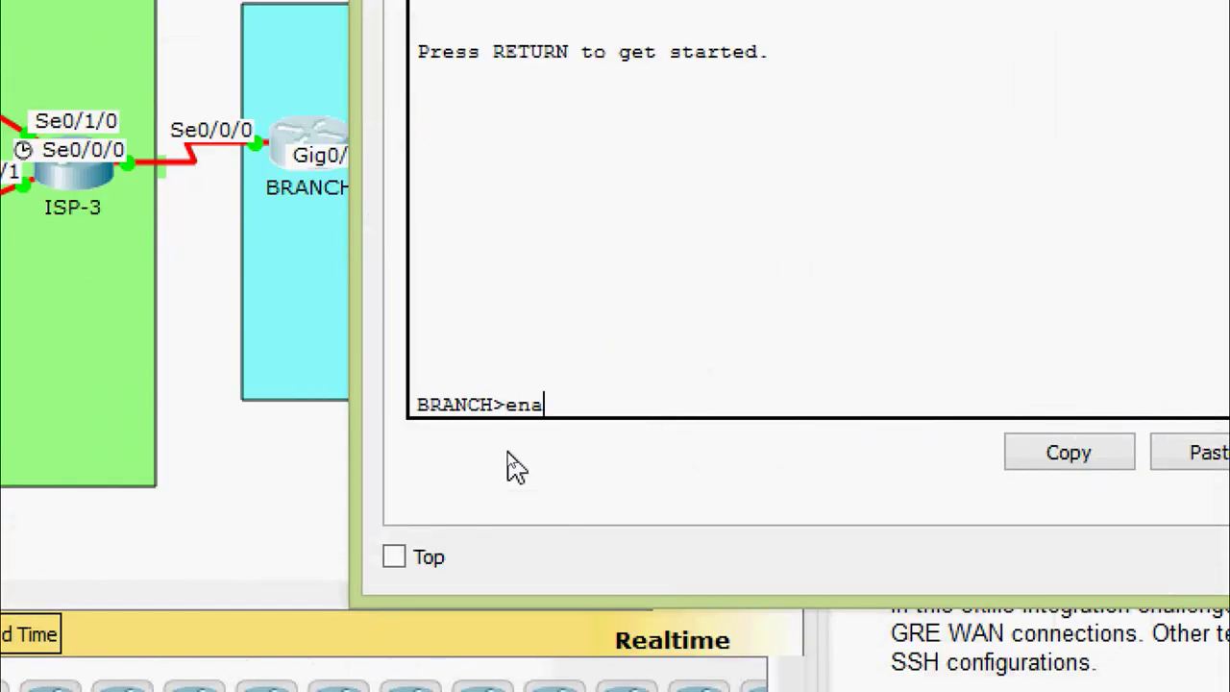
pyautogui.press('Tab')
pyautogui.press('Return')
pyautogui.write('conf')
pyautogui.press('Tab')
pyautogui.write('t')
pyautogui.press('Tab')
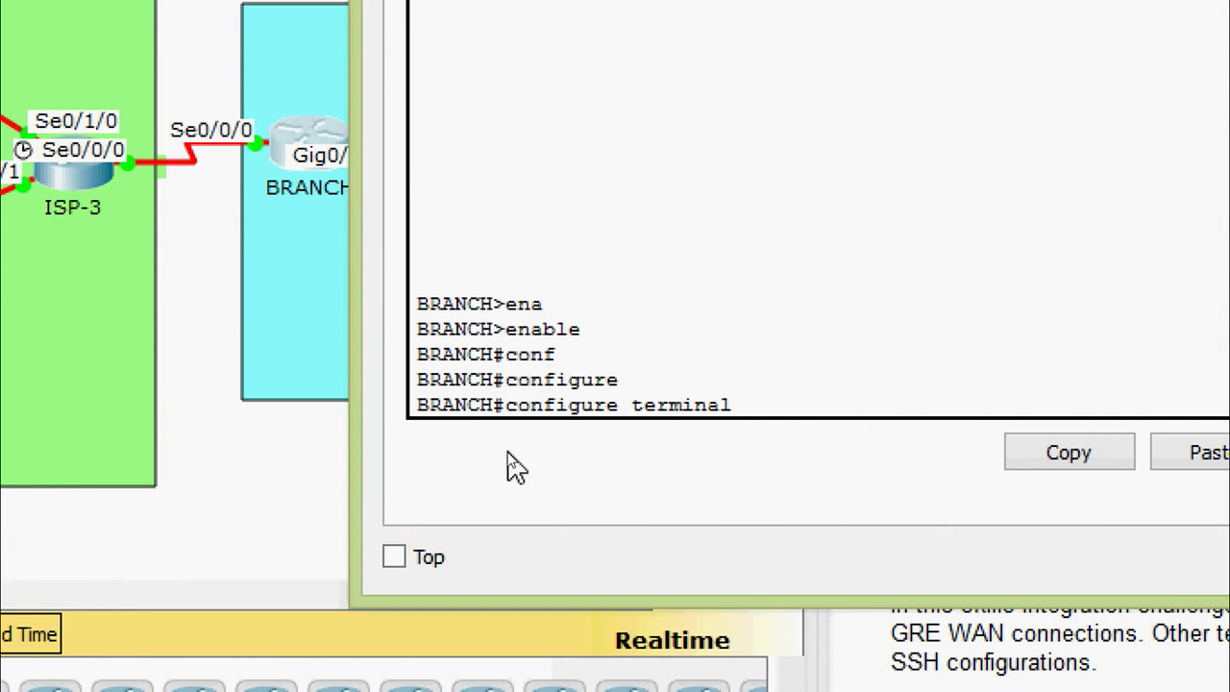
pyautogui.press('Return')
pyautogui.press('Return')
pyautogui.write('router')
pyautogui.press('Tab')
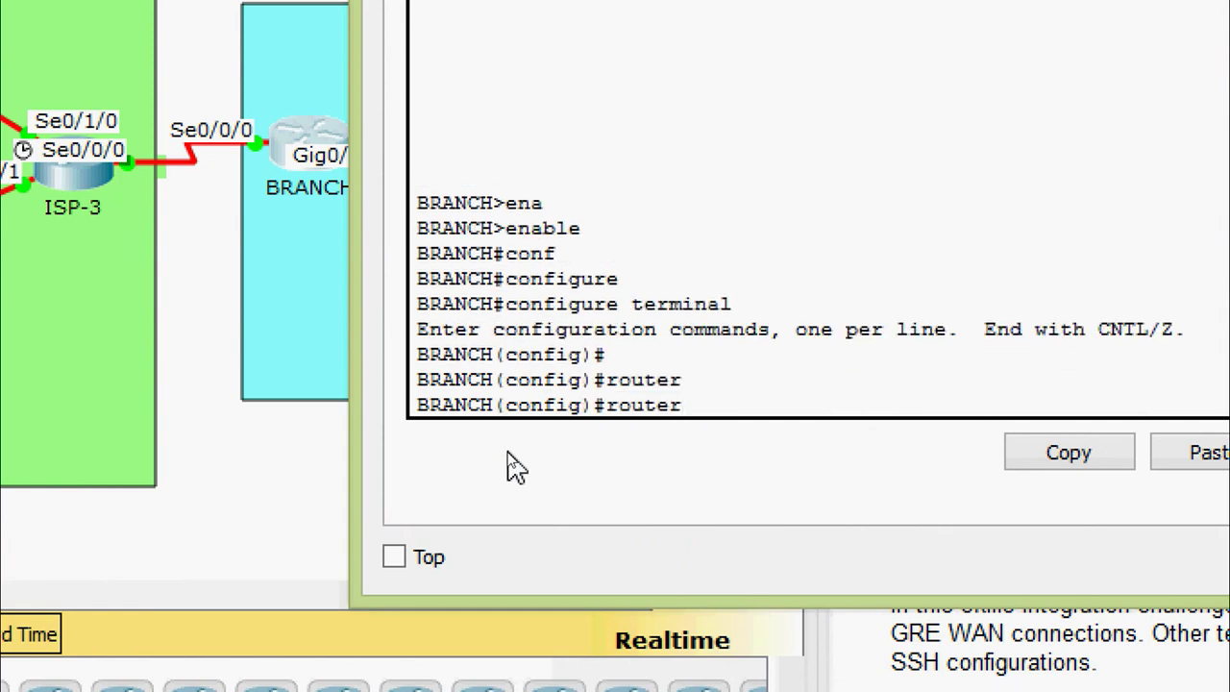
pyautogui.write('bg')
pyautogui.press('Tab')
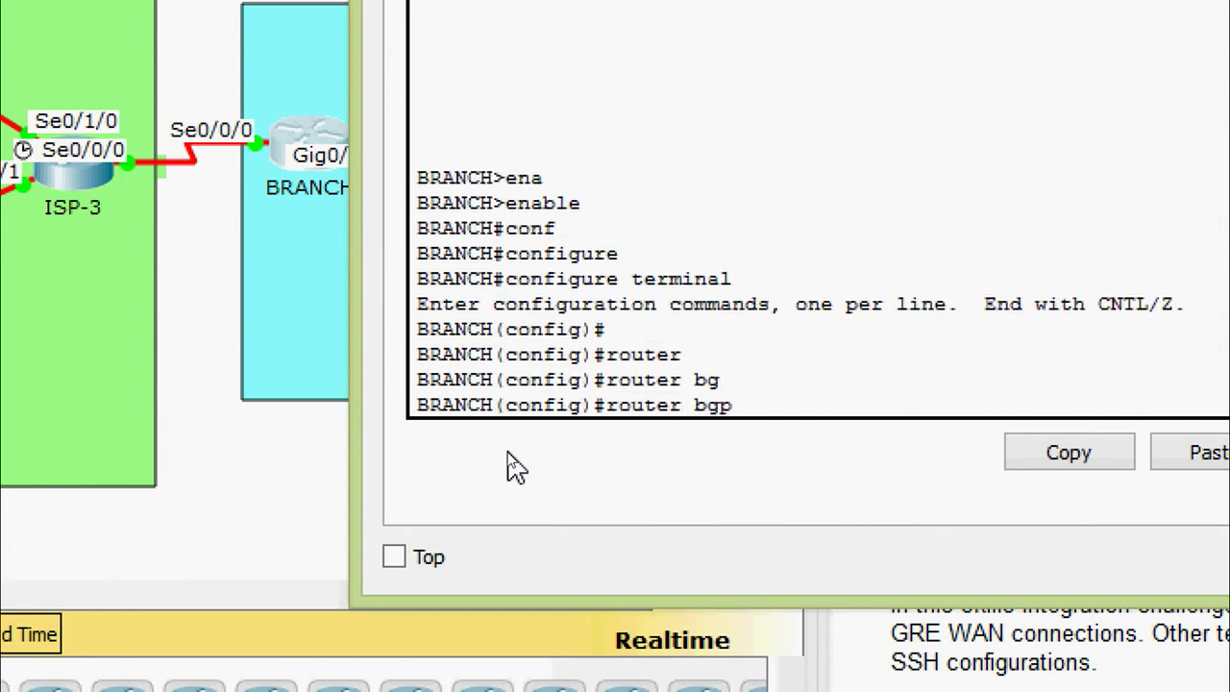
pyautogui.write('?')
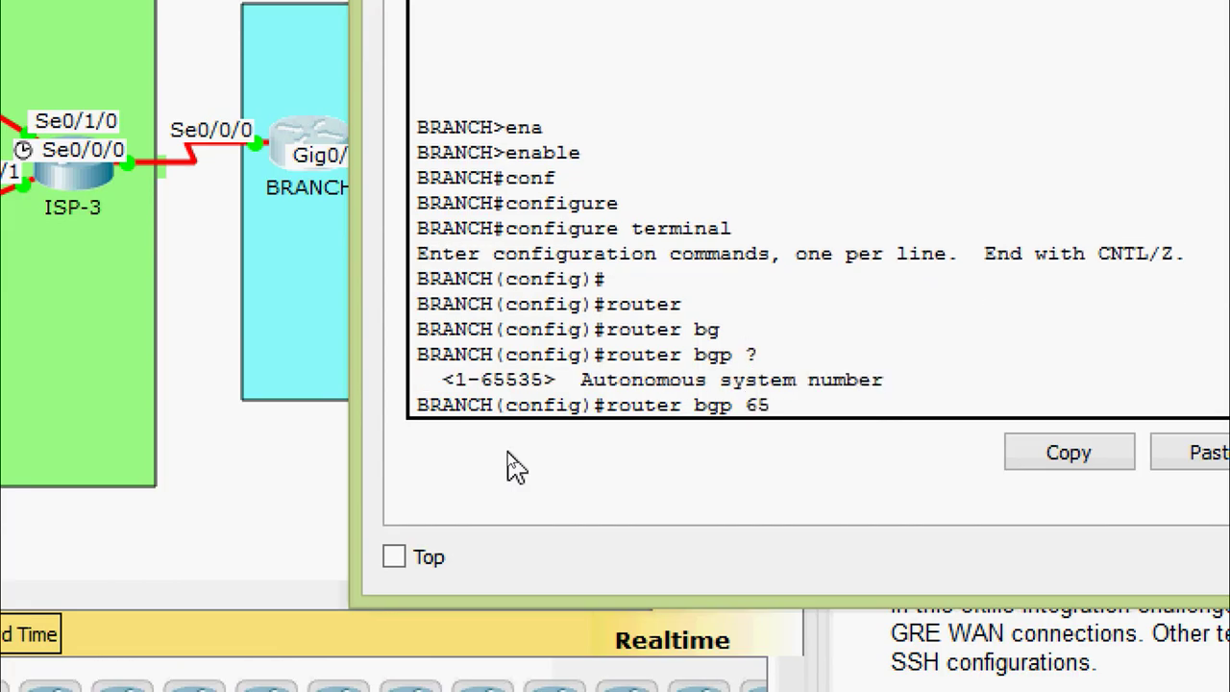
pyautogui.write('65010')
pyautogui.press('Return')
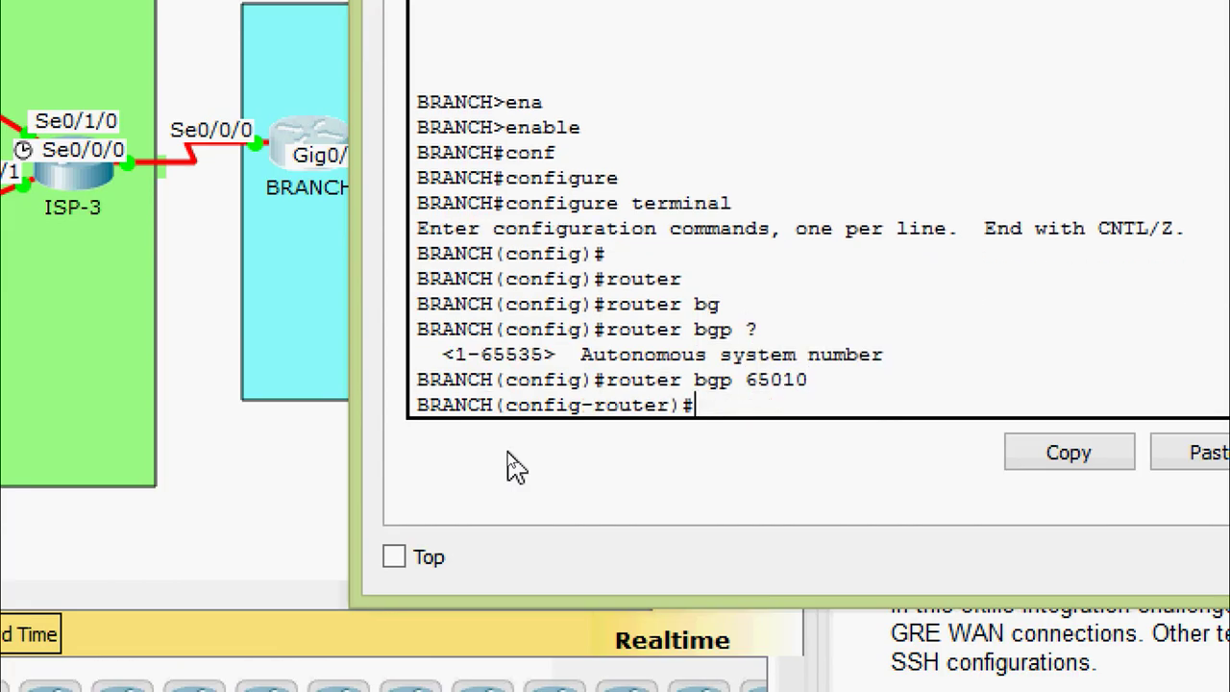
# Add neighbor 209.165.201.21 with remote-as 65535
pyautogui.write('nei')
pyautogui.press('Tab')
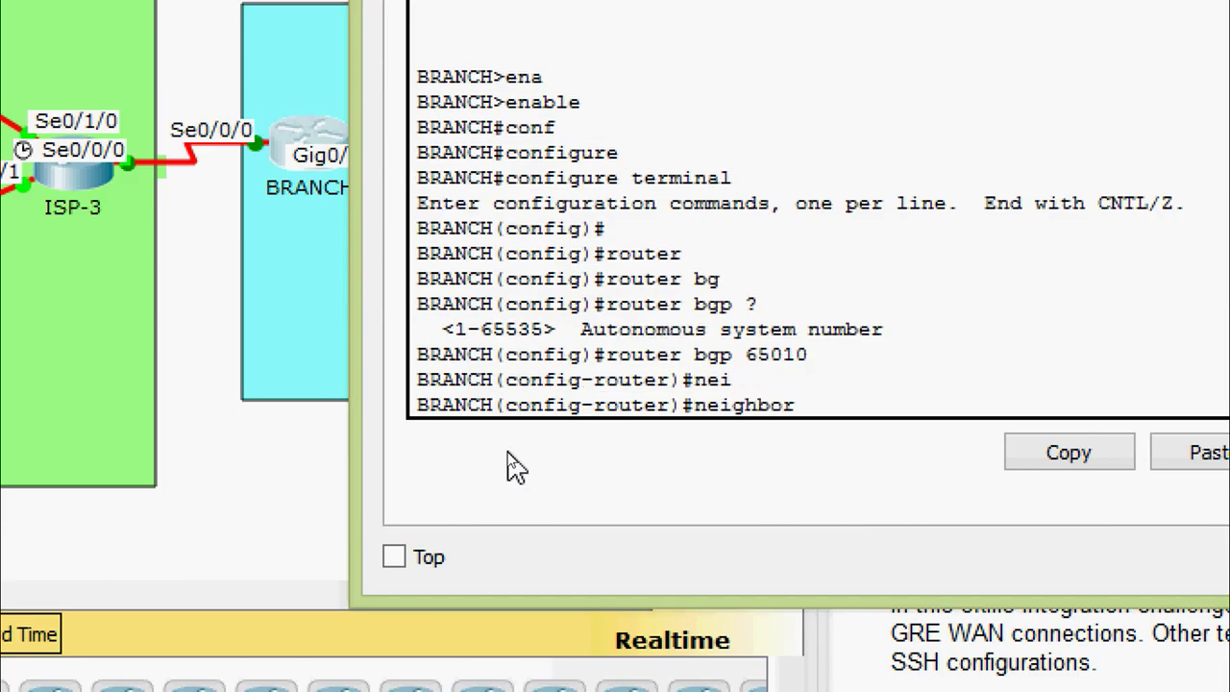
pyautogui.write('?')
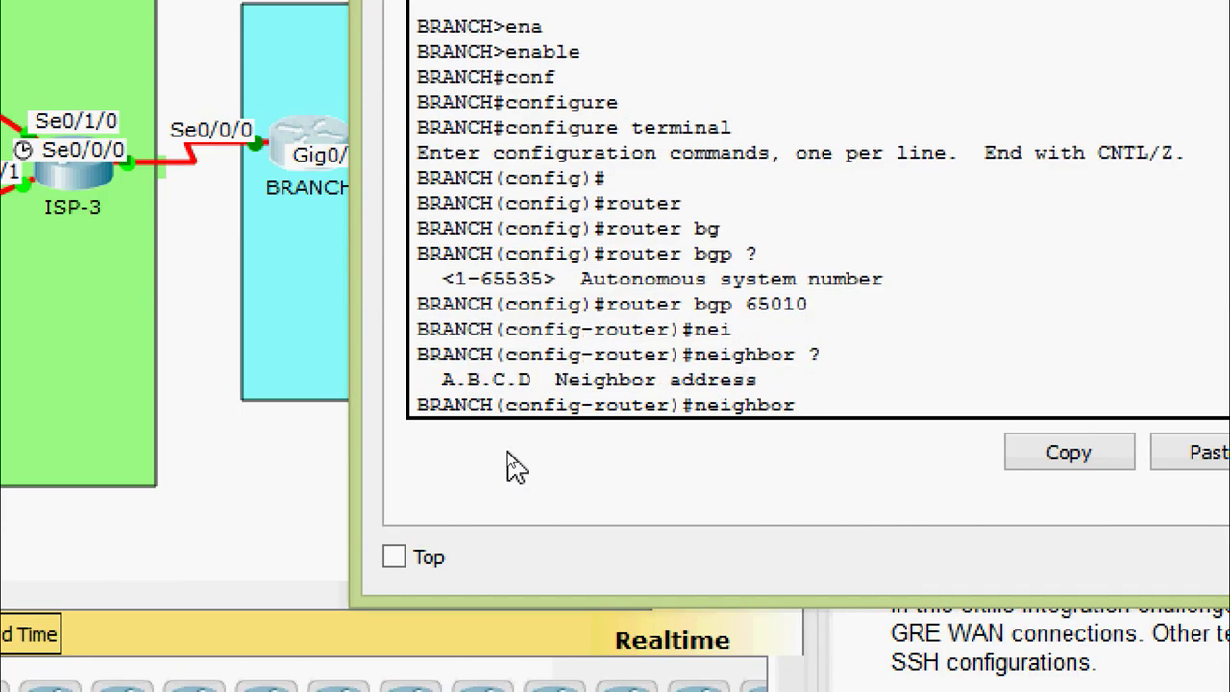
pyautogui.rightClick(834, 402)
pyautogui.click(889, 461)
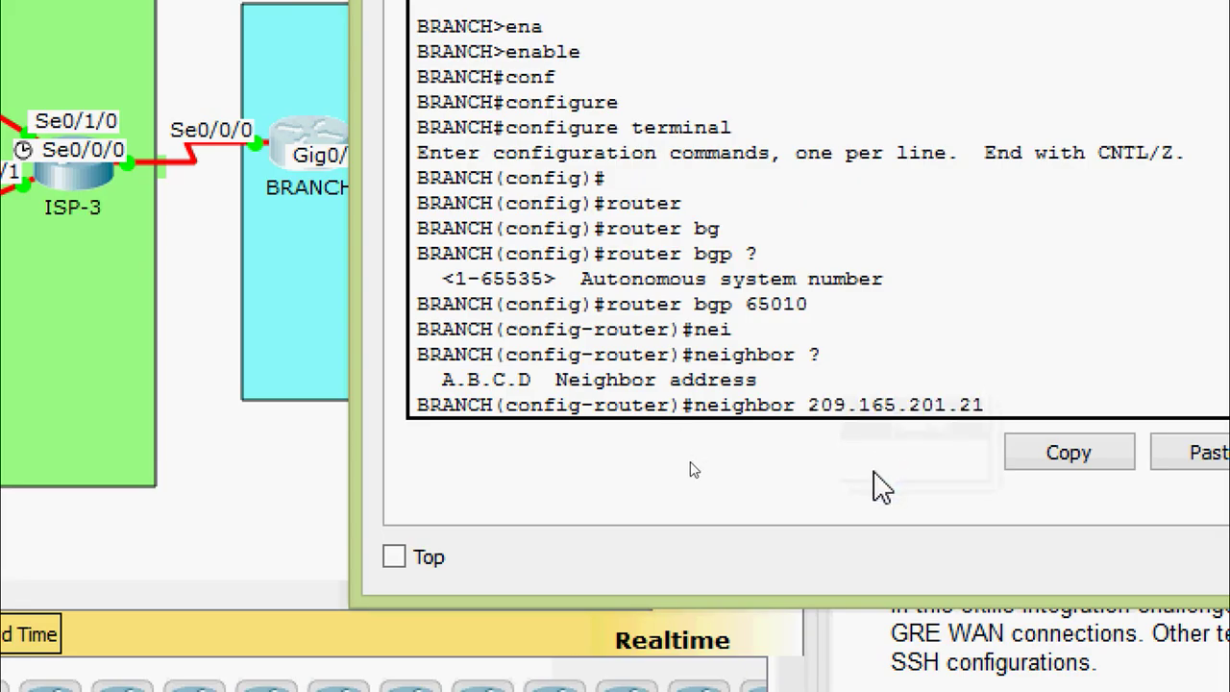
pyautogui.write('?')
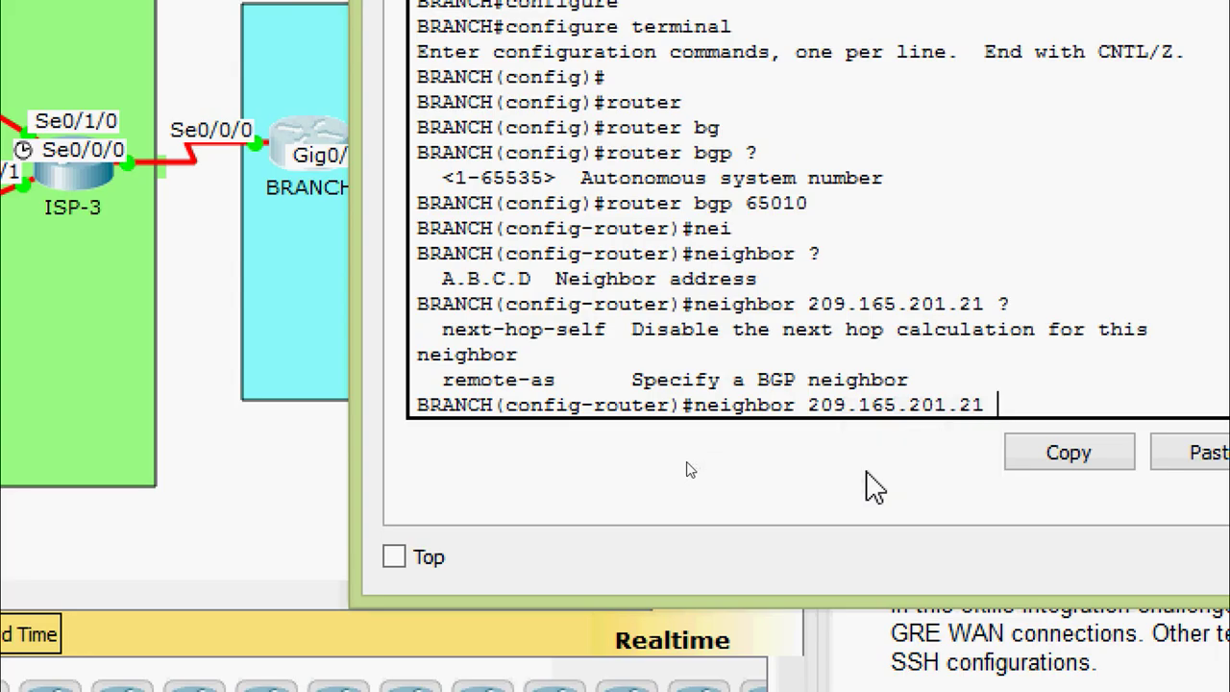
pyautogui.write('remo')
pyautogui.press('Tab')
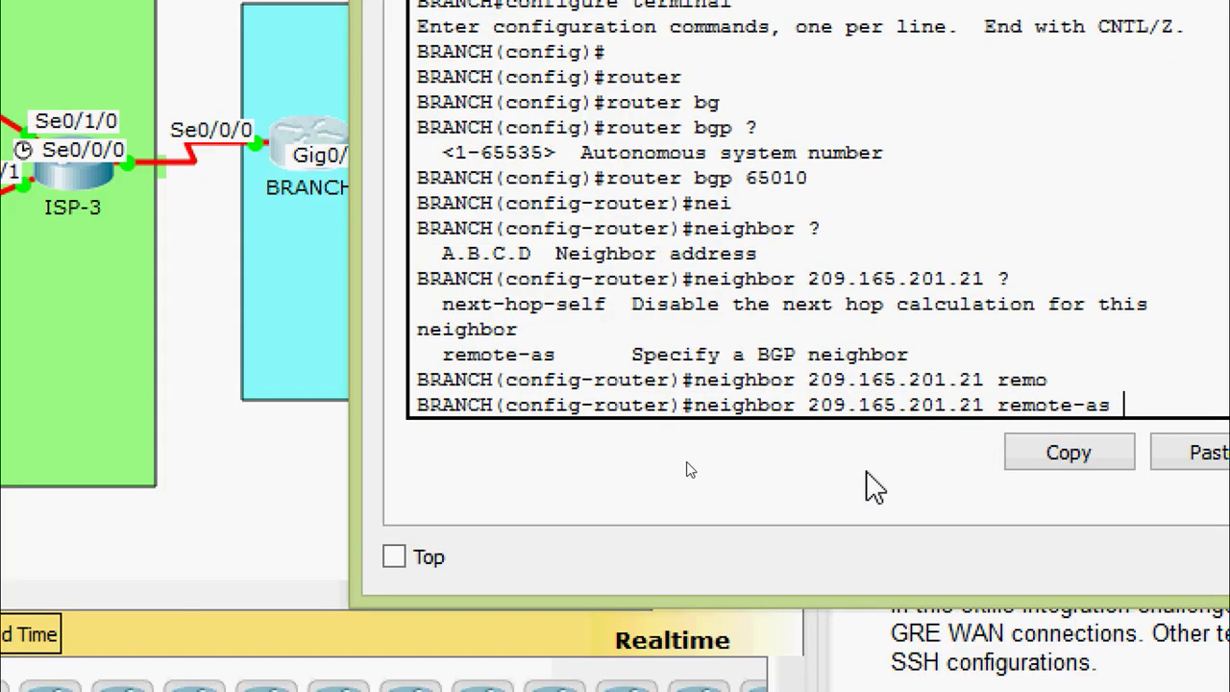
pyautogui.write('65535')
pyautogui.press('Return')
pyautogui.press('Return')
# Advertise network 192.168.10.0 mask 255.255.255.0 into BGP
pyautogui.write('net')
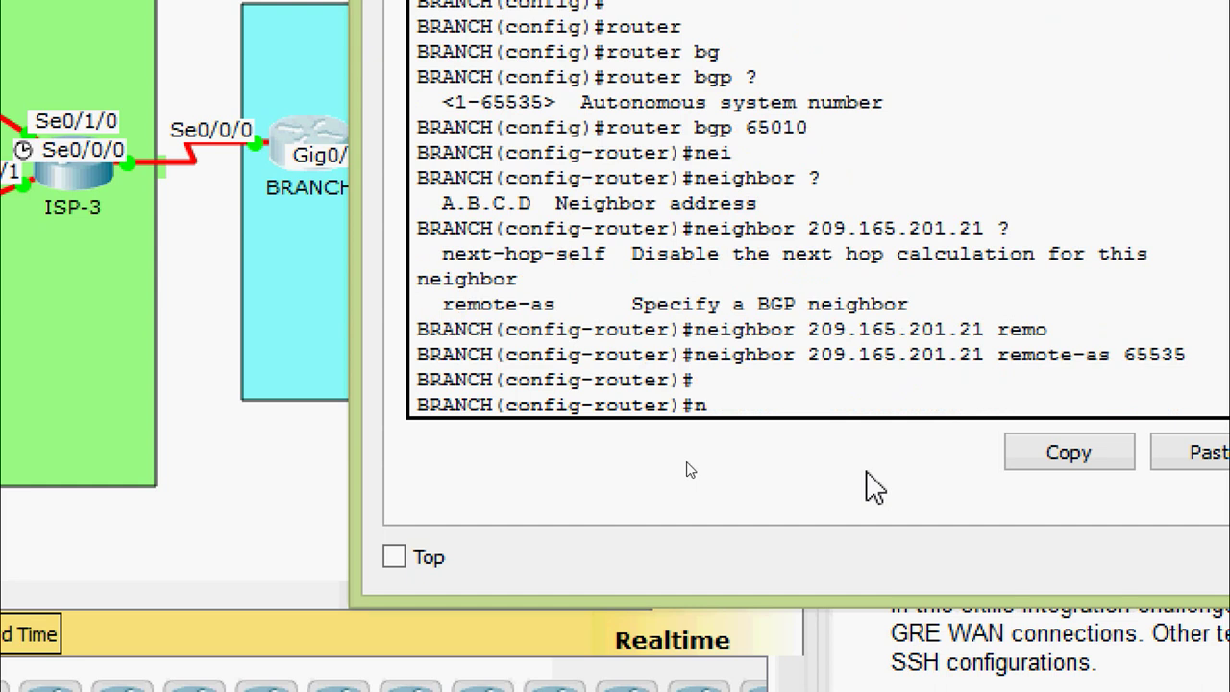
pyautogui.press('Tab')
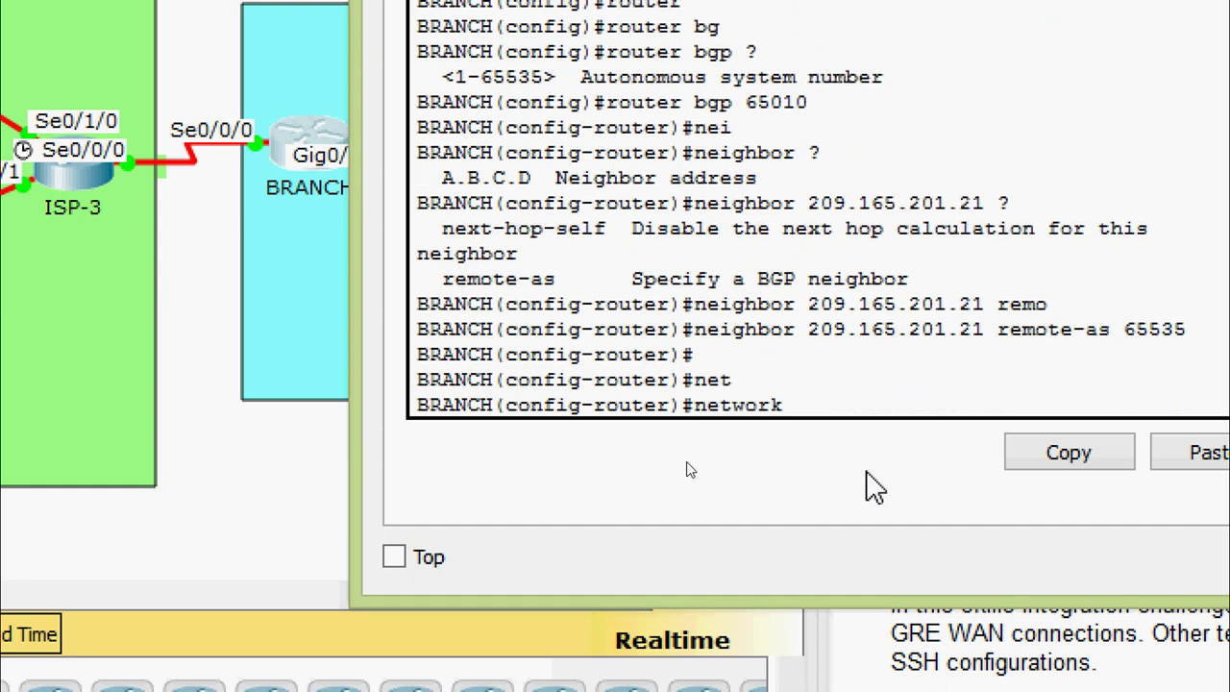
pyautogui.write('192.168.10.0')
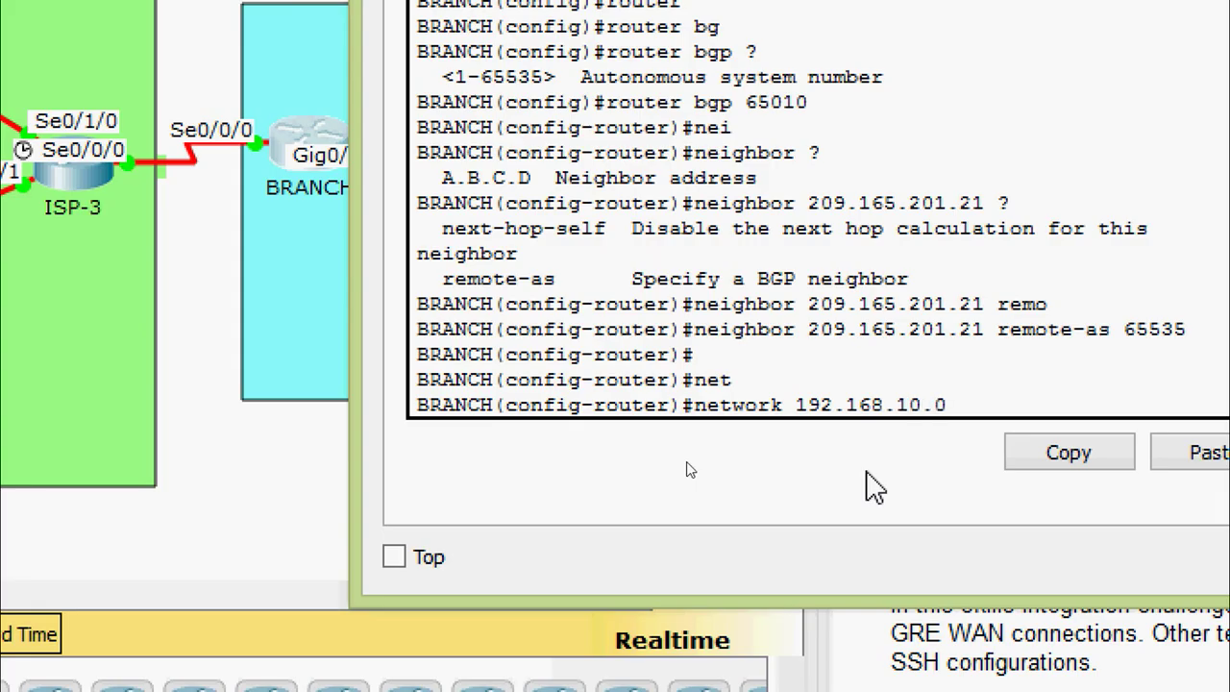
pyautogui.write(' ?')
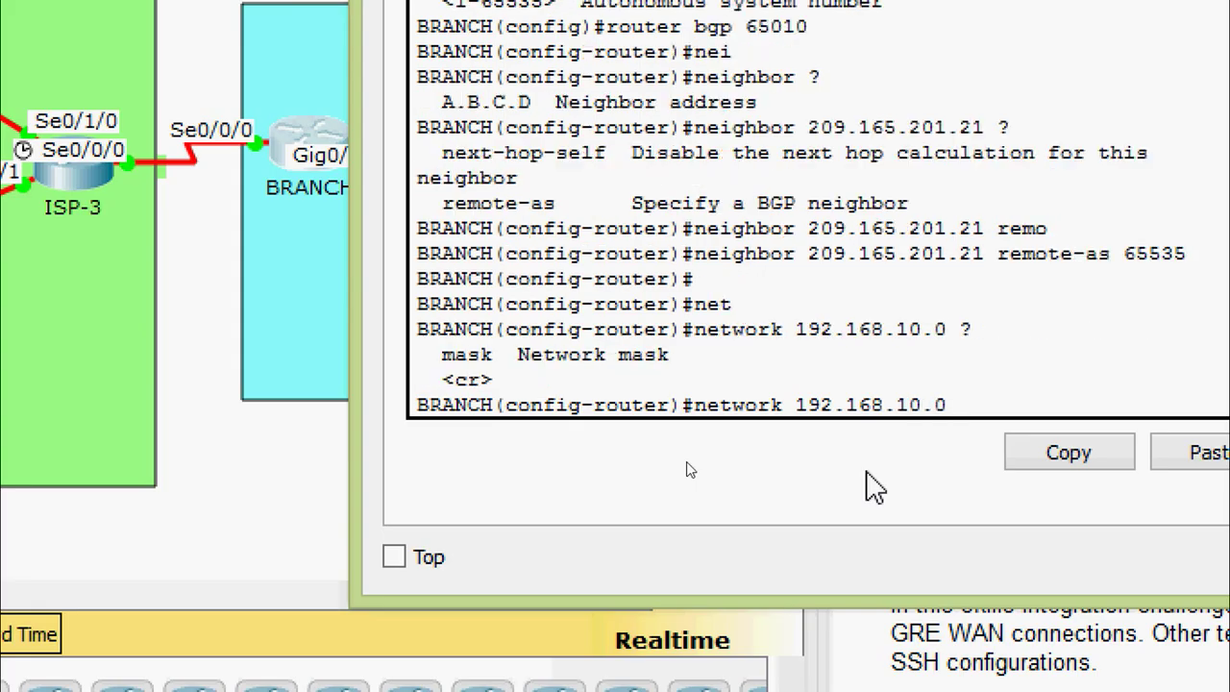
pyautogui.write('mas')
pyautogui.press('Tab')
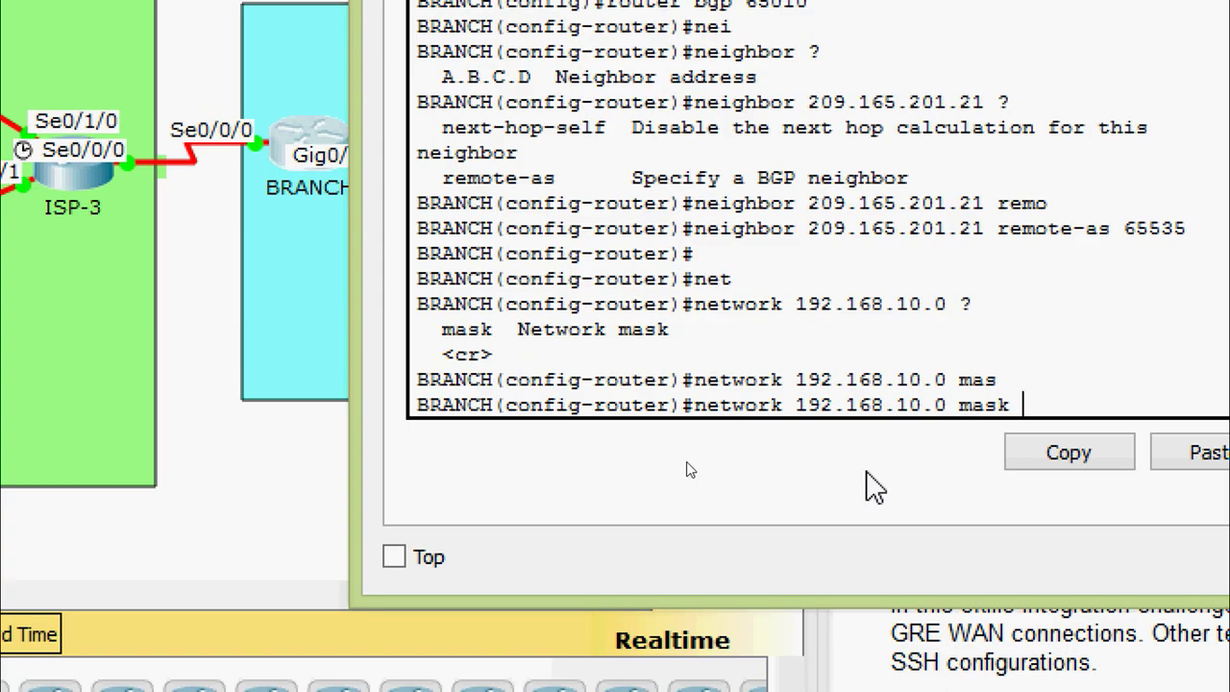
pyautogui.write('255.255.')
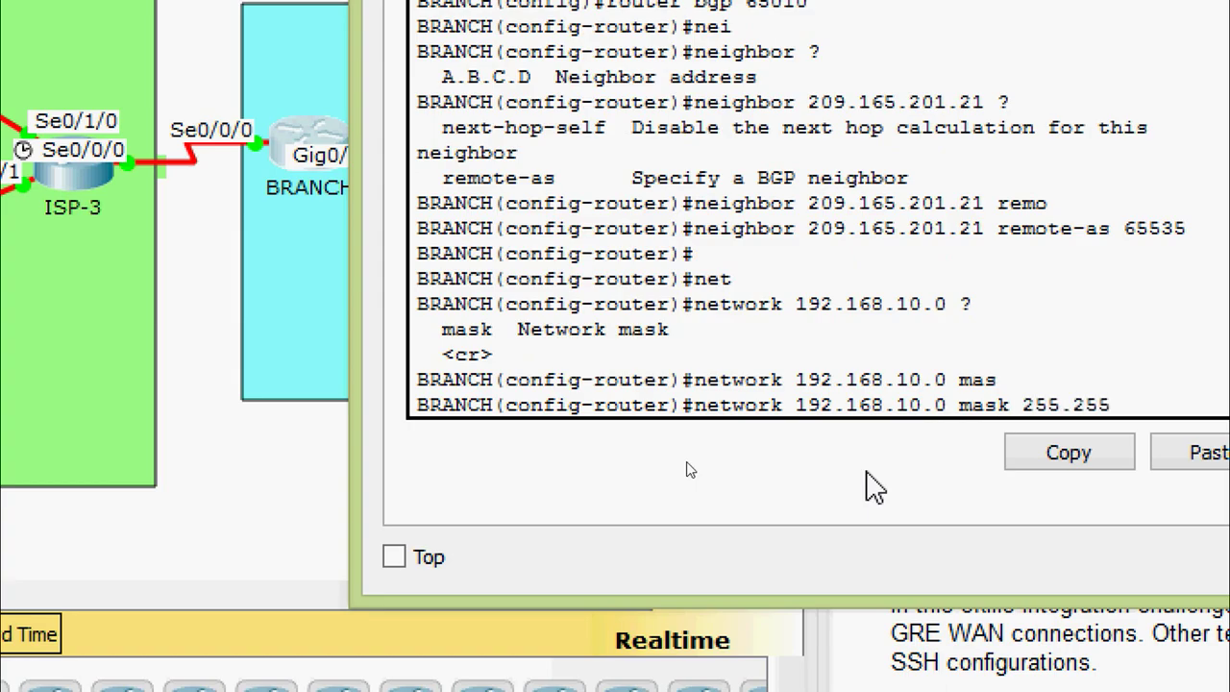
pyautogui.write('255.0')
pyautogui.press('Return')
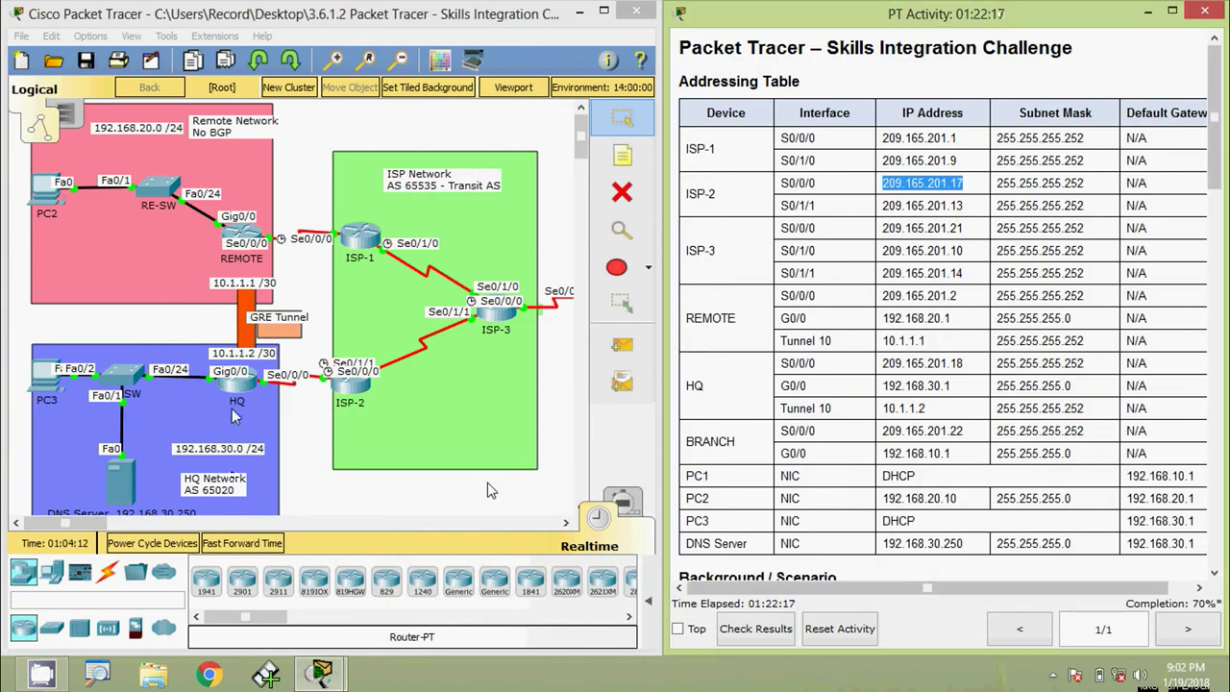
# Enter global configuration mode on the HQ router's command line
pyautogui.click(235, 389)
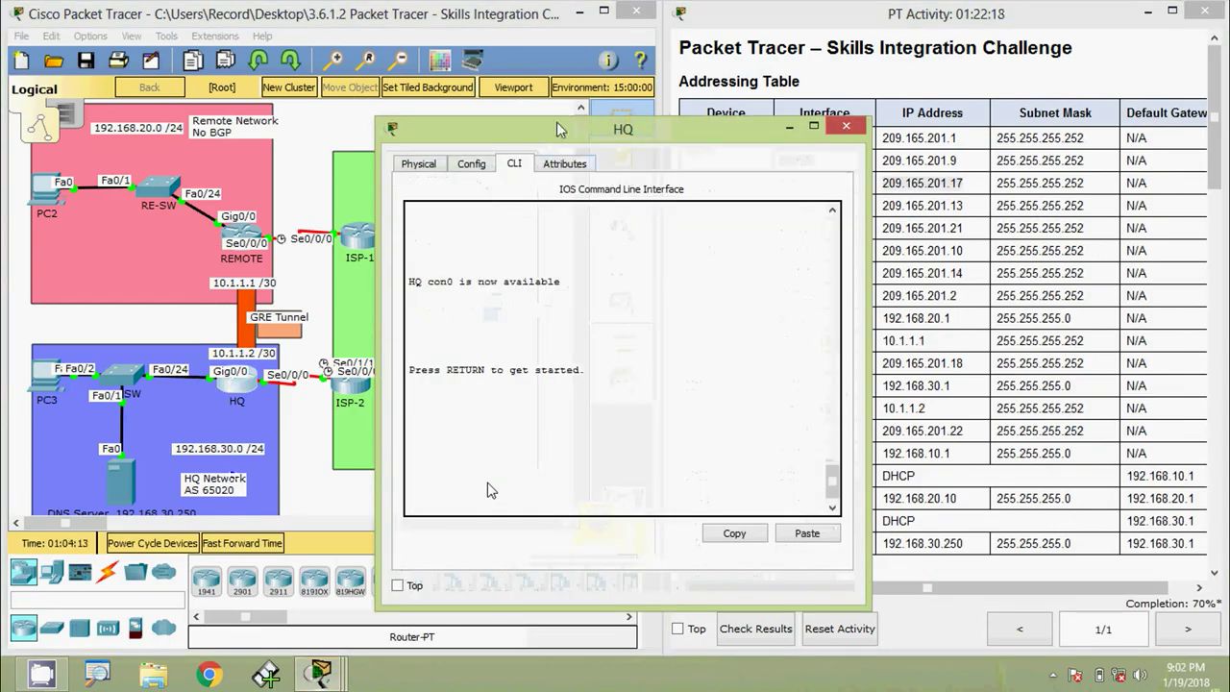
pyautogui.moveTo(561, 129); pyautogui.dragTo(602, 36)
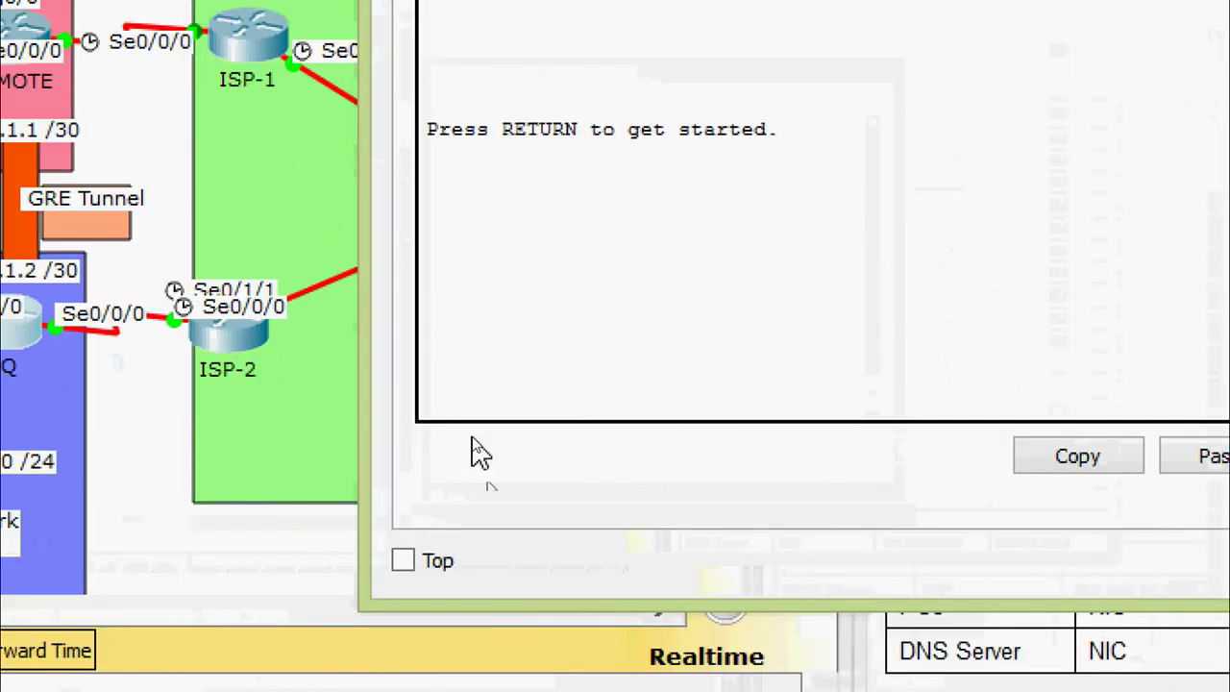
pyautogui.press('Return')
pyautogui.write('ena')
pyautogui.press('Tab')
pyautogui.press('Return')
pyautogui.write('conf')
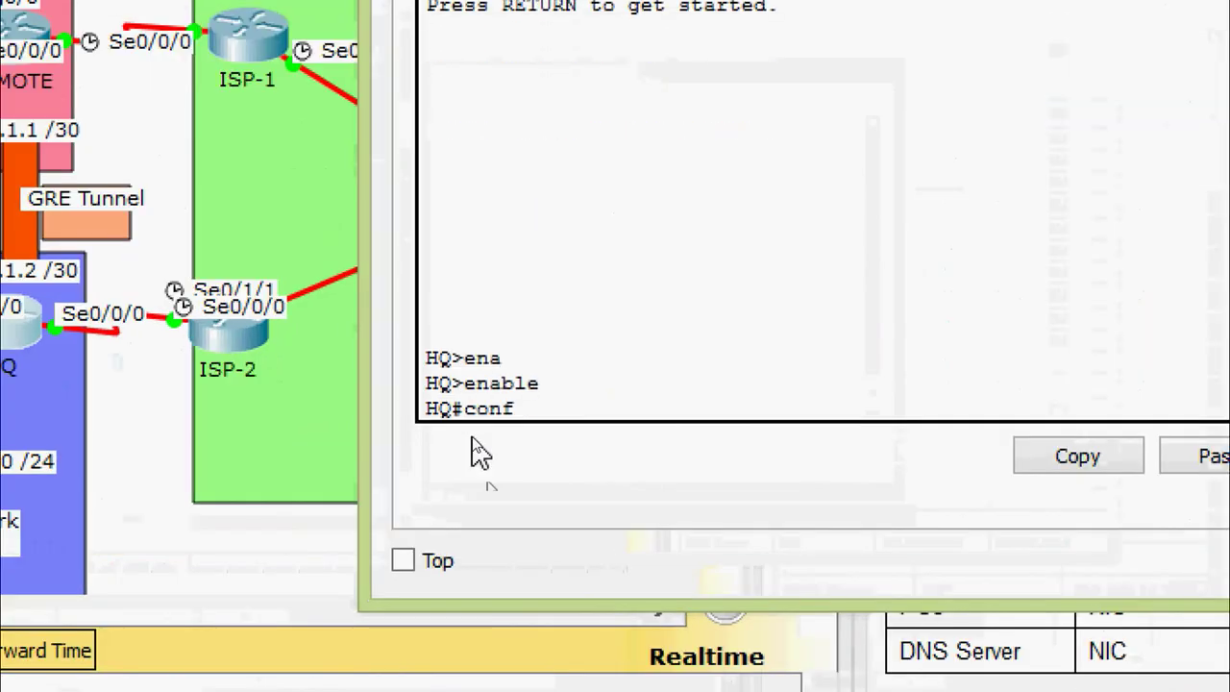
pyautogui.press('Tab')
pyautogui.write('terminal')
pyautogui.press('Return')
pyautogui.press('Return')
# Start BGP process AS 65020 on HQ with router bgp 65020
pyautogui.write('router')
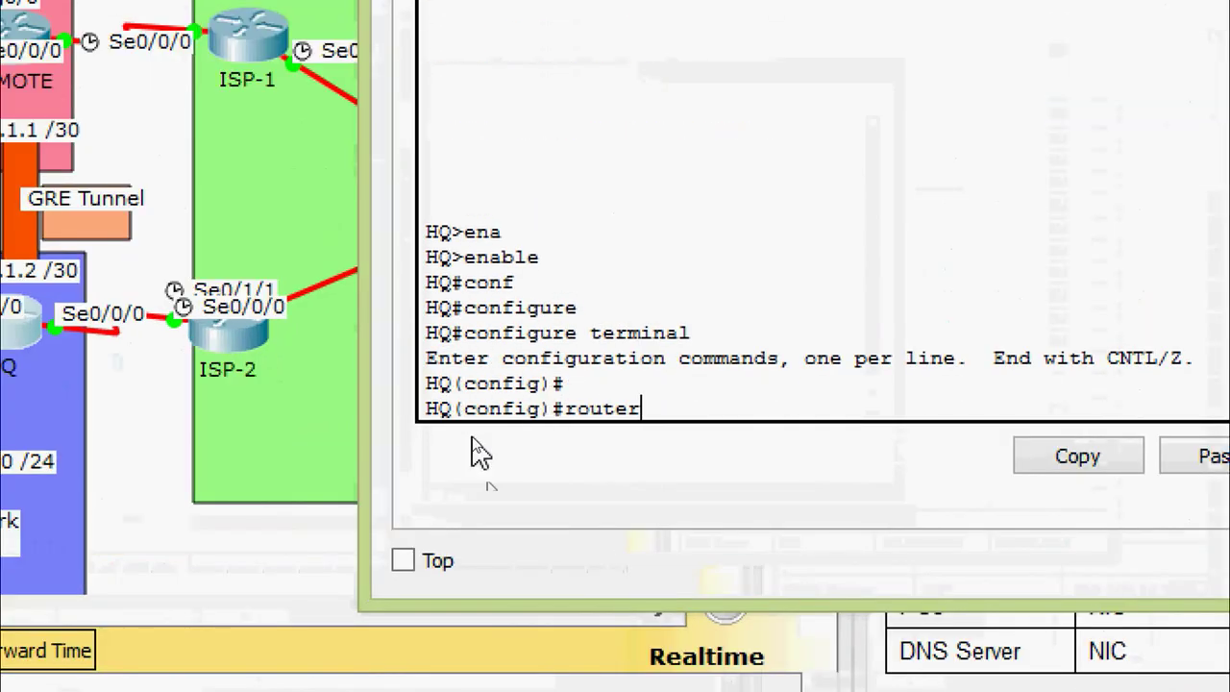
pyautogui.press('Tab')
pyautogui.write('bg')
pyautogui.press('Tab')
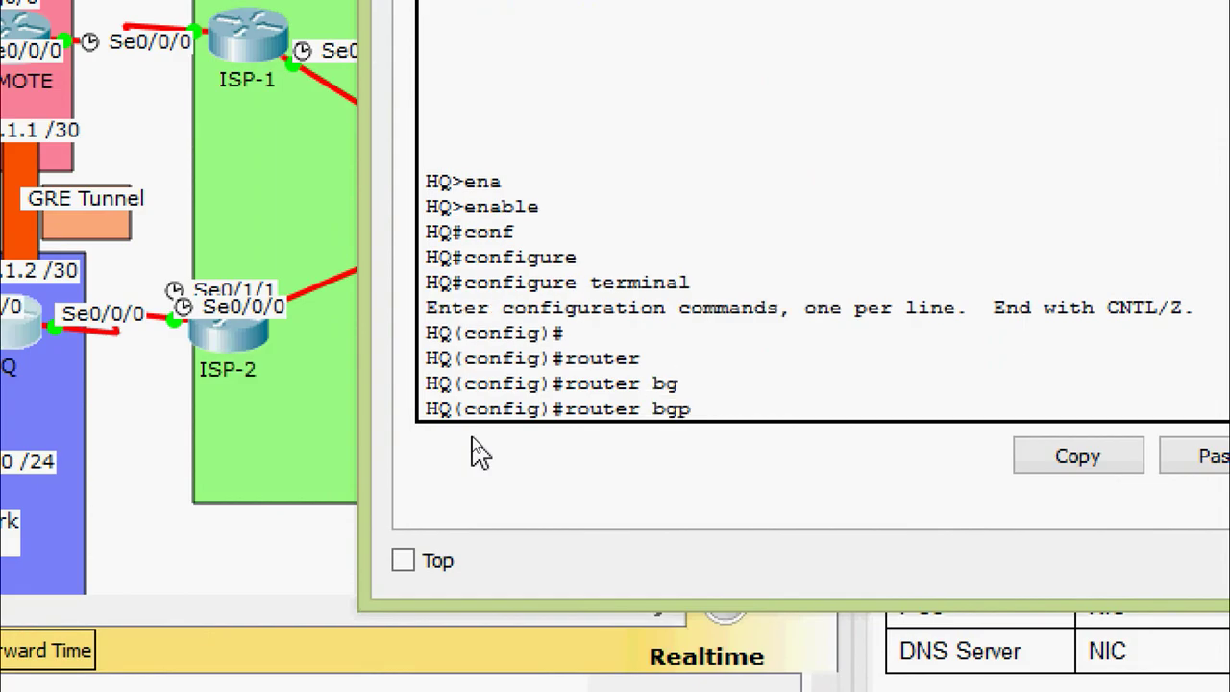
pyautogui.write('650')
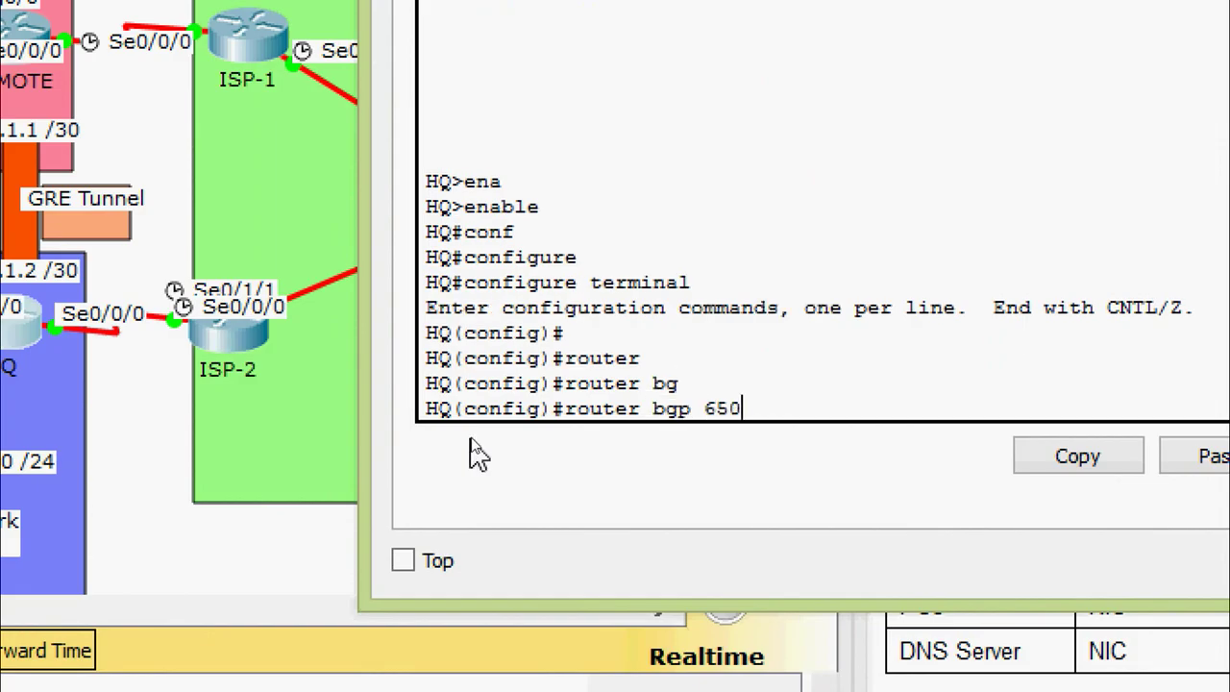
pyautogui.write('20')
pyautogui.press('Return')
pyautogui.press('Return')
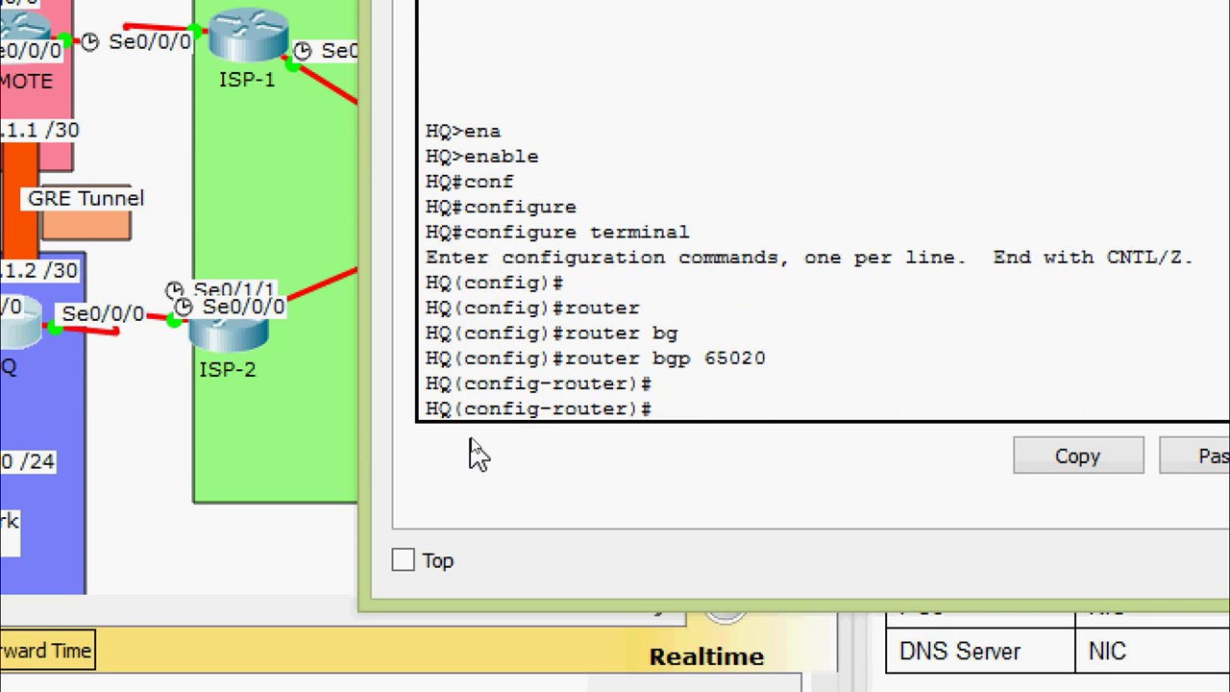
# Add neighbor 209.165.201.17 with remote-as 65535
pyautogui.write('ne')
pyautogui.press('Tab')
pyautogui.press('BackSpace')
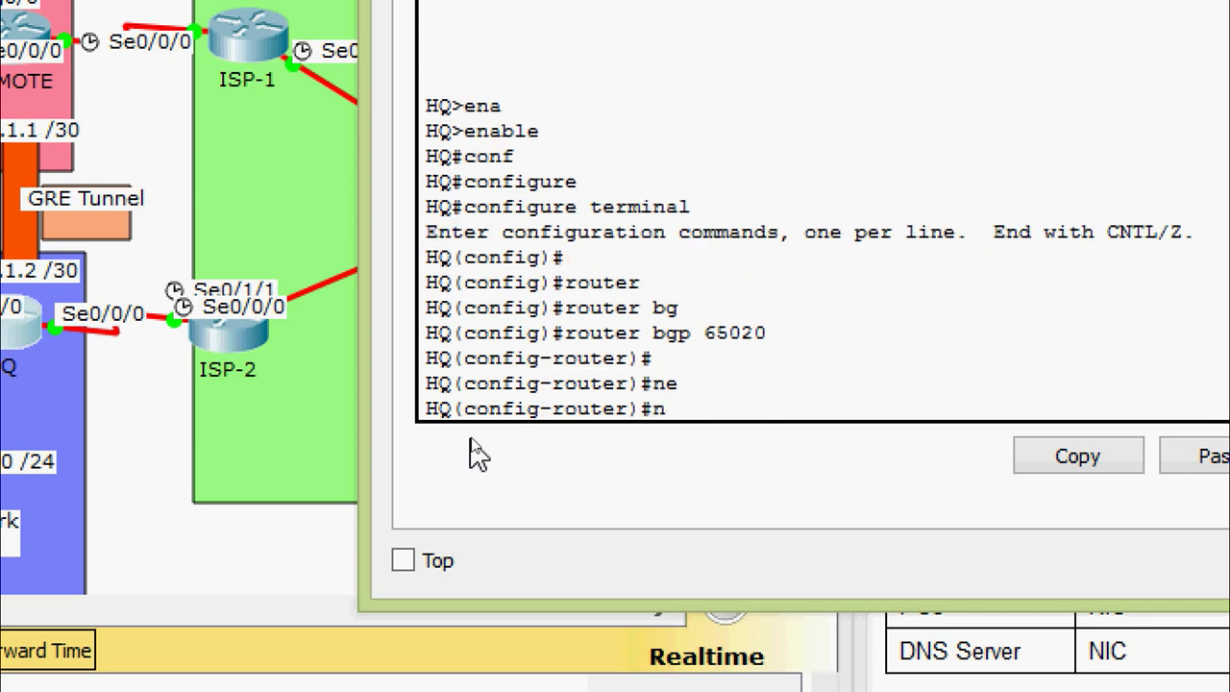
pyautogui.write('ei')
pyautogui.press('Tab')
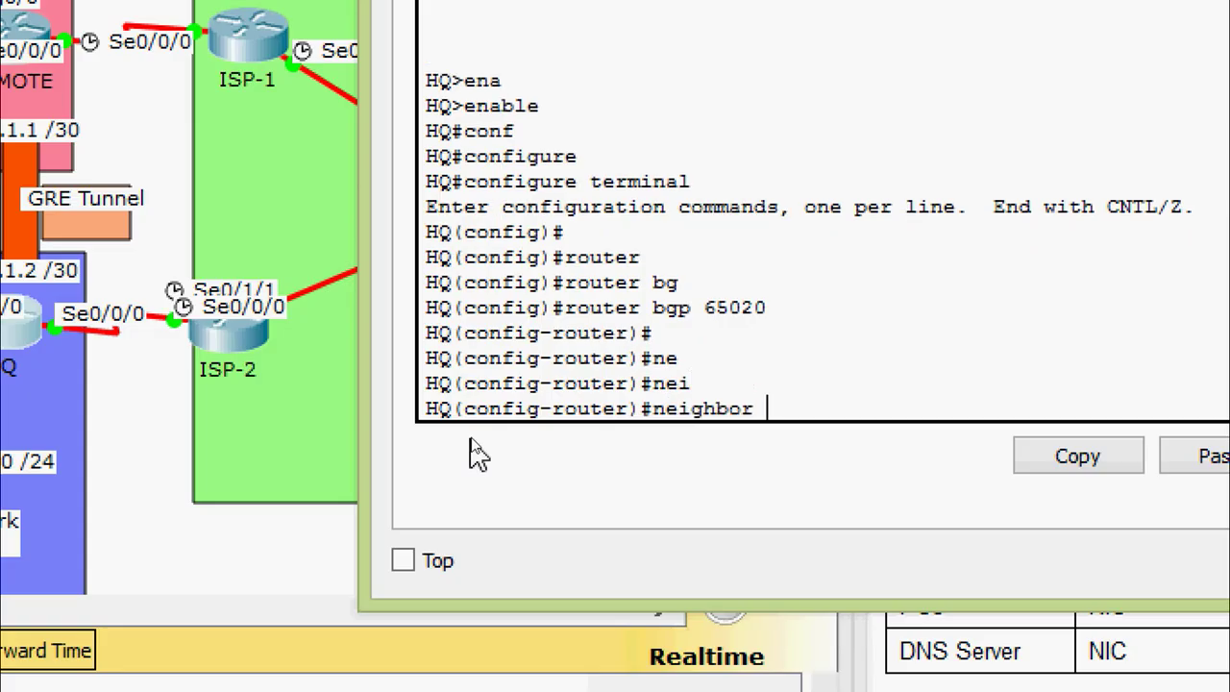
pyautogui.rightClick(796, 407)
pyautogui.click(846, 468)
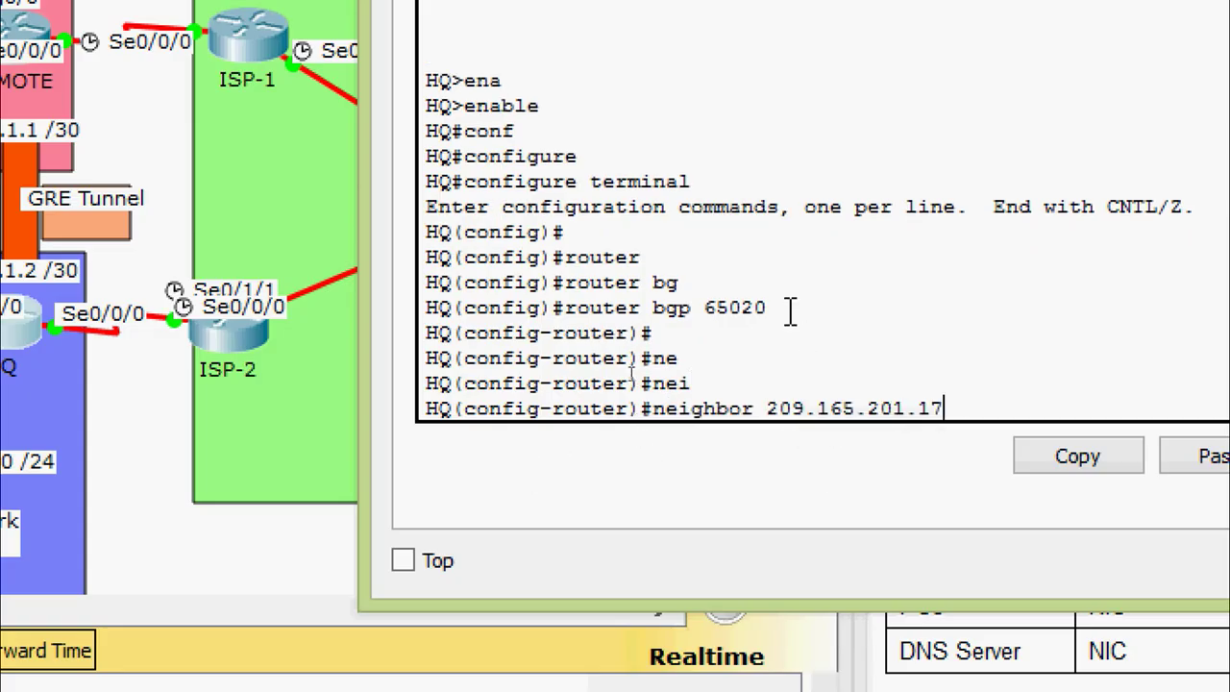
pyautogui.write('re')
pyautogui.press('Tab')
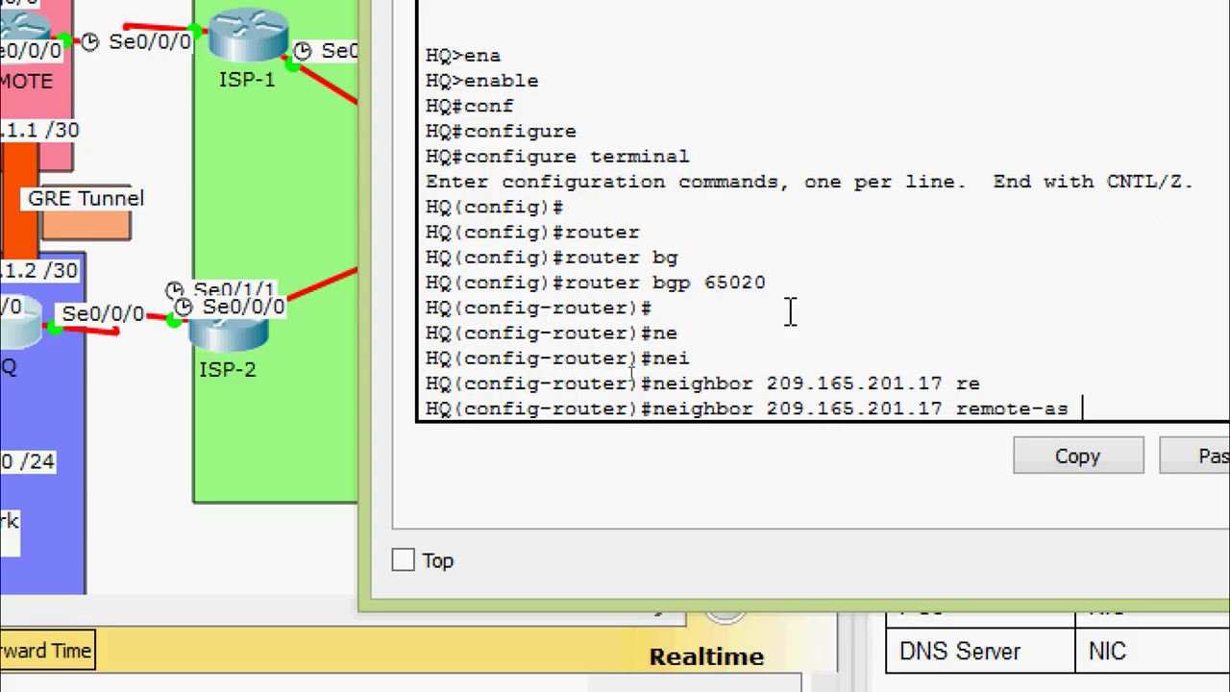
pyautogui.write('65535')
pyautogui.press('Return')
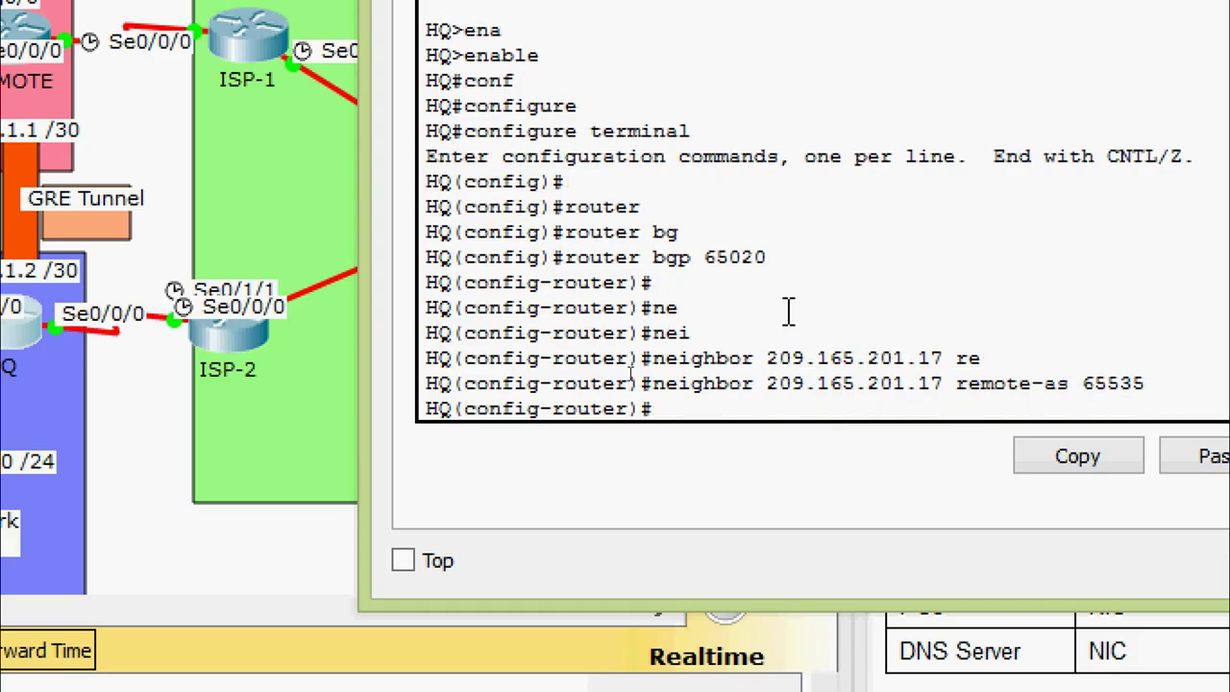
# Advertise network 192.168.30.0 mask 255.255.255.0 into BGP
pyautogui.write('net')
pyautogui.press('Tab')
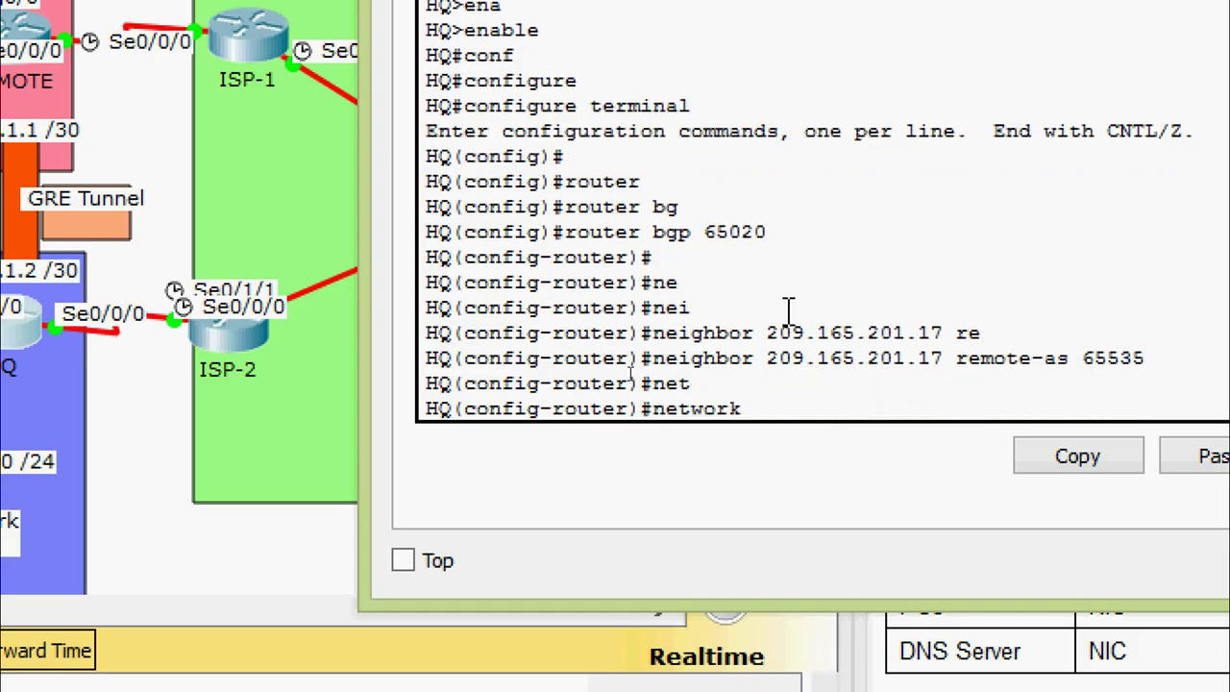
pyautogui.write('192.168.30.0 ')
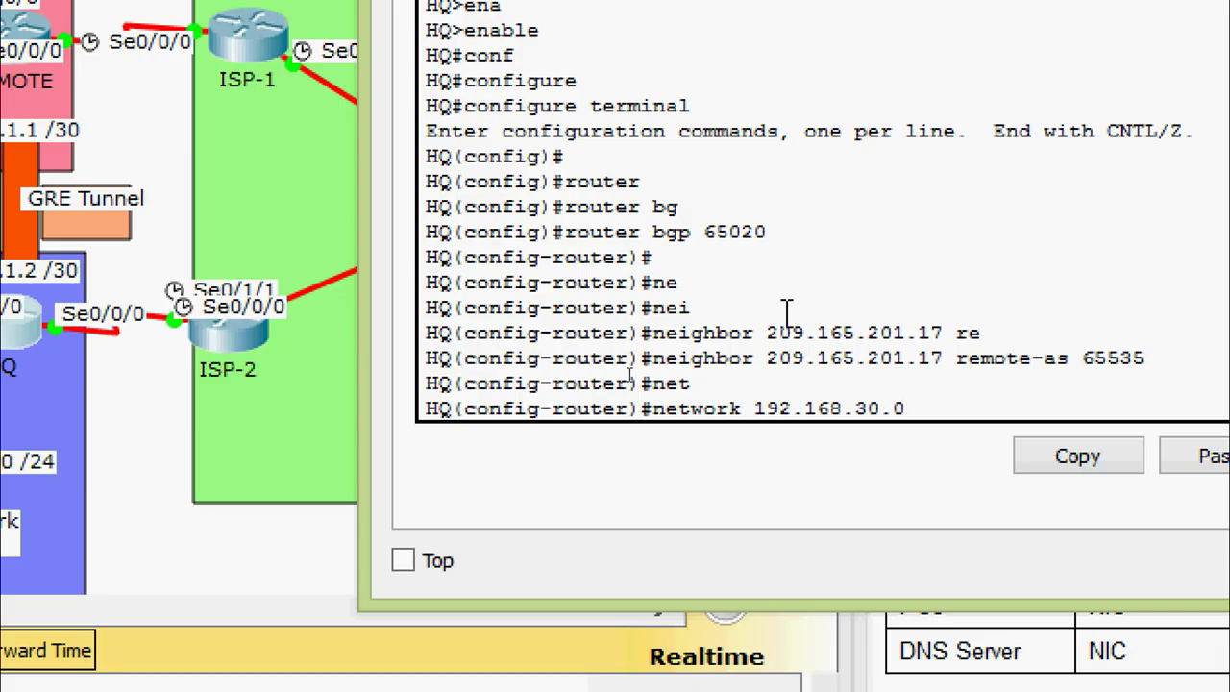
pyautogui.write('?')
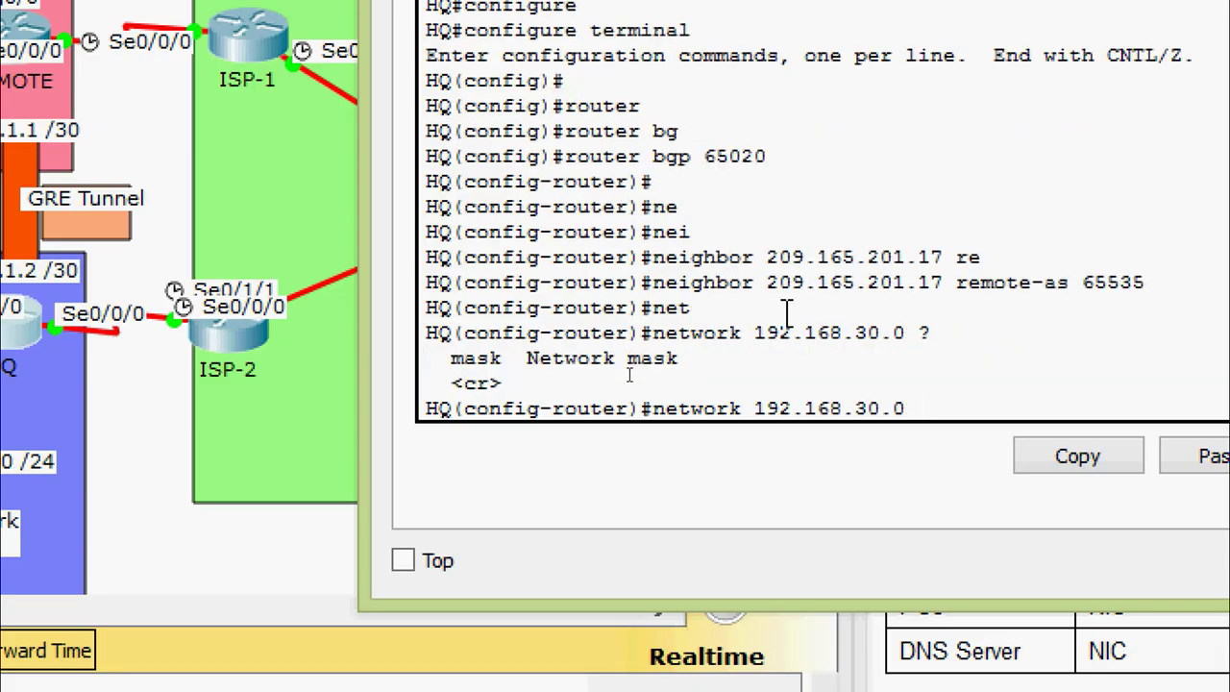
pyautogui.write('mas')
pyautogui.press('Tab')
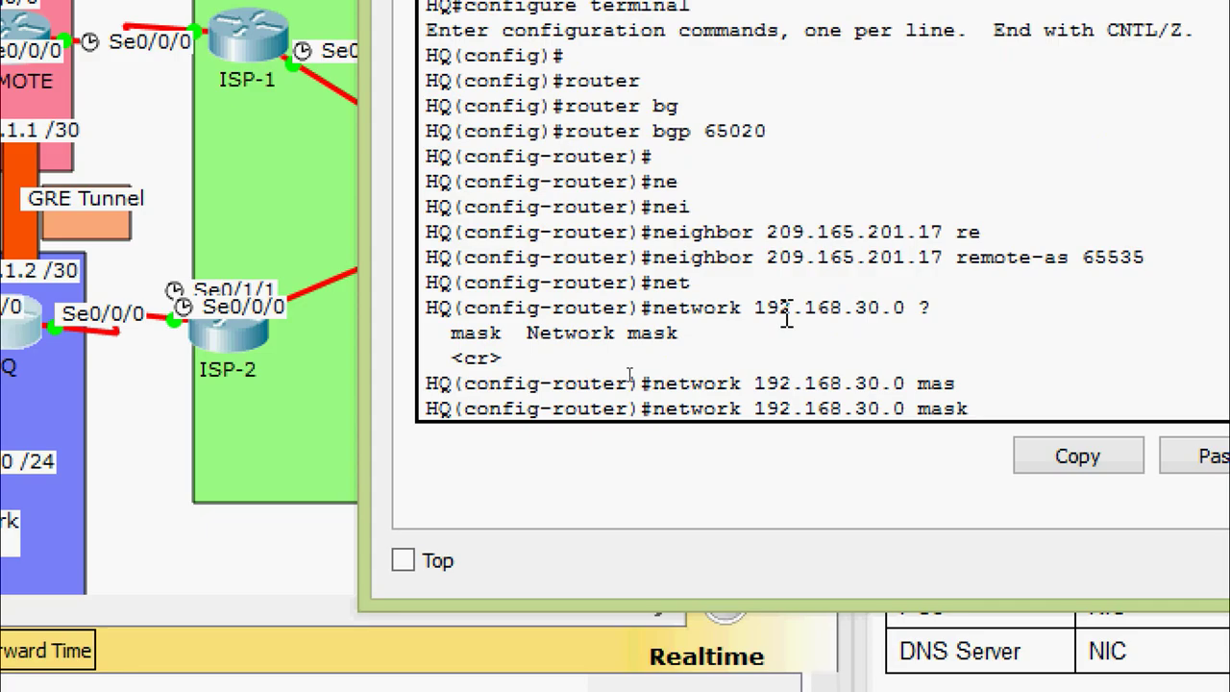
pyautogui.write('?')
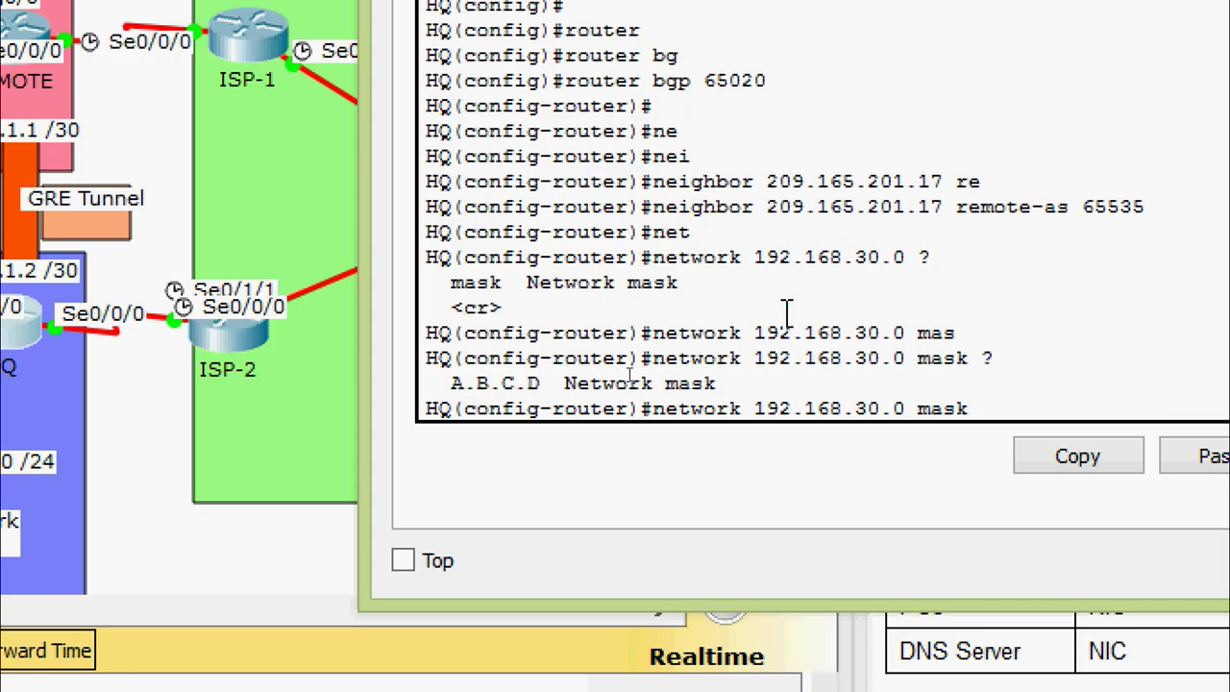
pyautogui.write('255.255.255.0')
pyautogui.press('Return')
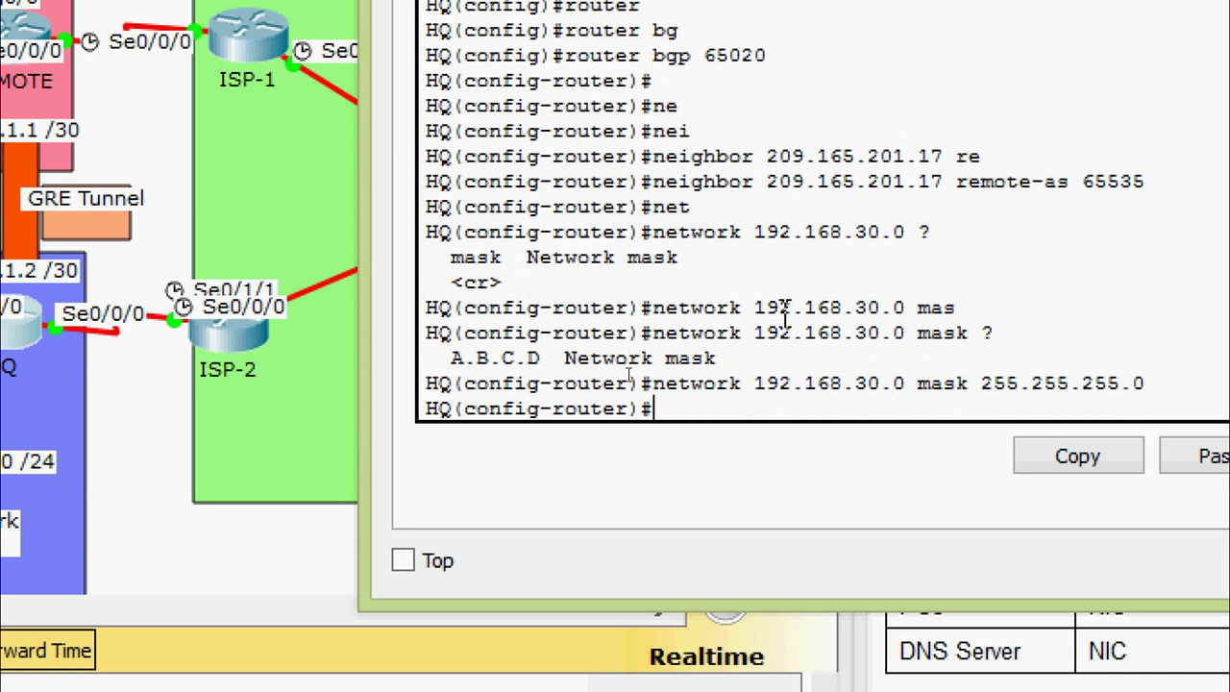
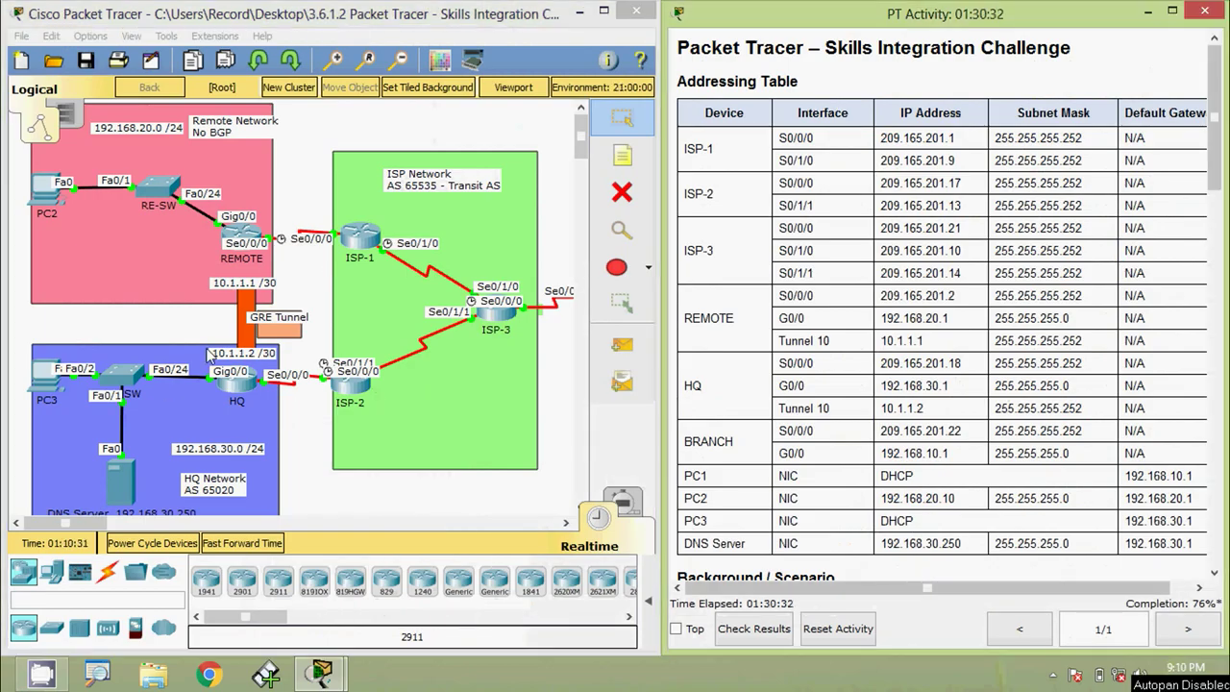
# Open the REMOTE router's console and enter global configuration mode
pyautogui.click(242, 235)
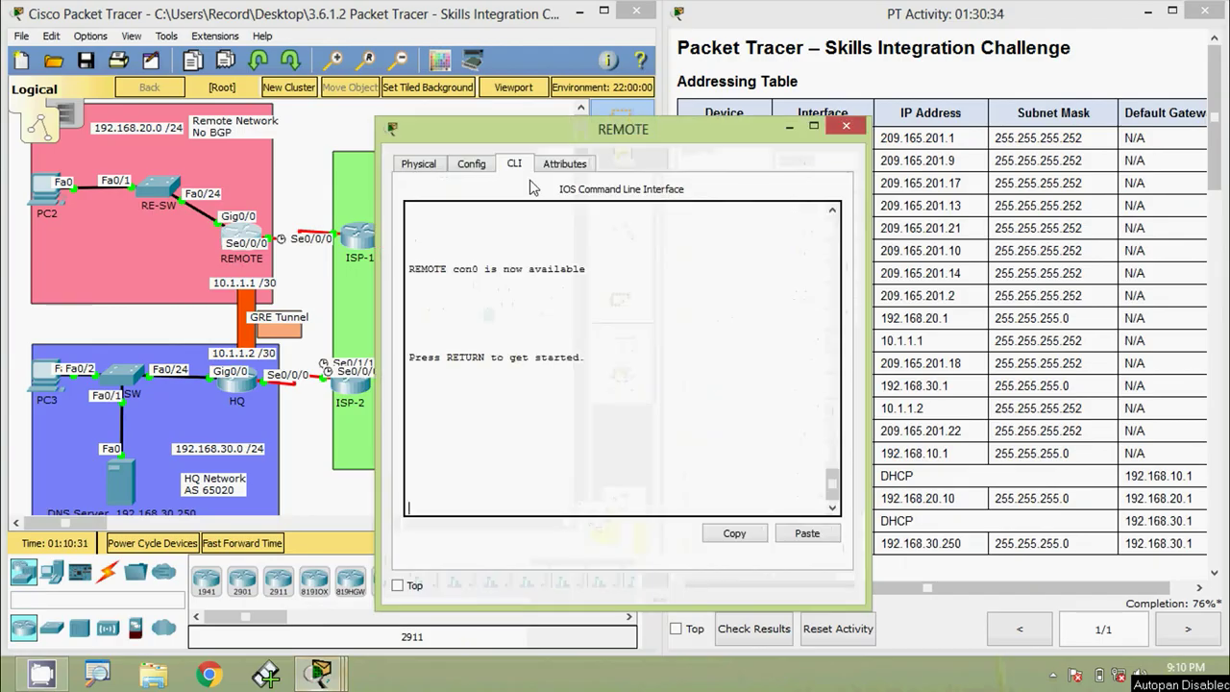
pyautogui.moveTo(524, 134); pyautogui.dragTo(577, 42)
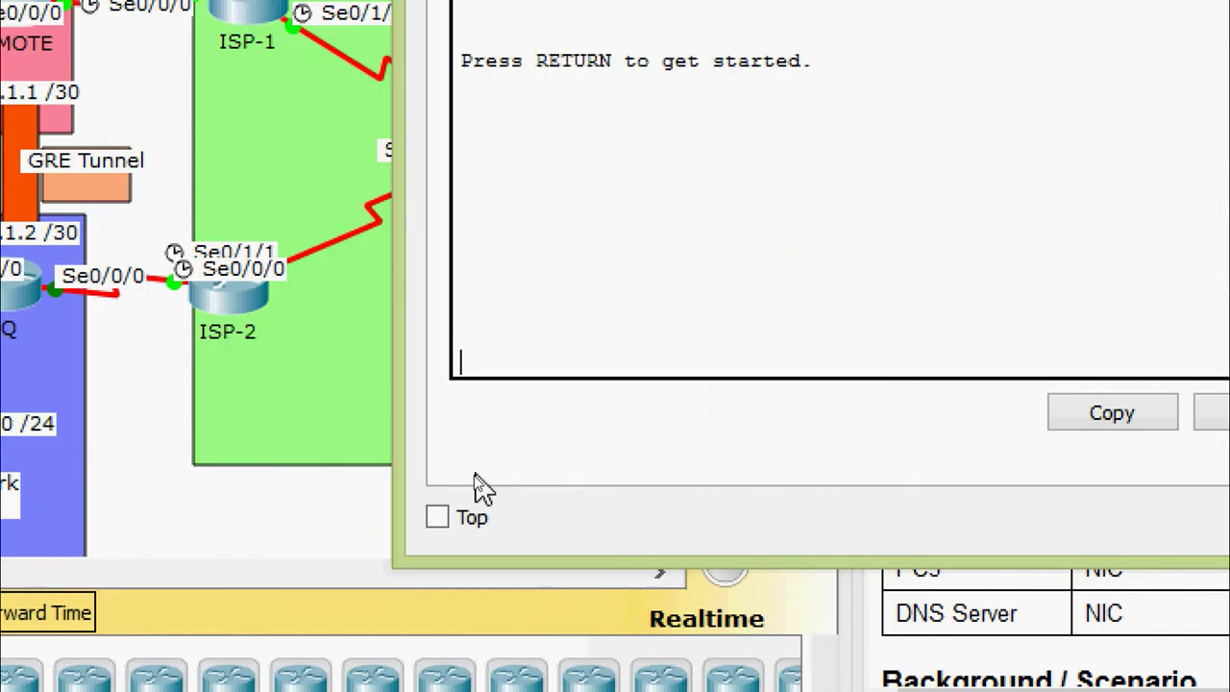
pyautogui.press('Return')
pyautogui.write('ena')
pyautogui.press('Tab')
pyautogui.press('Return')
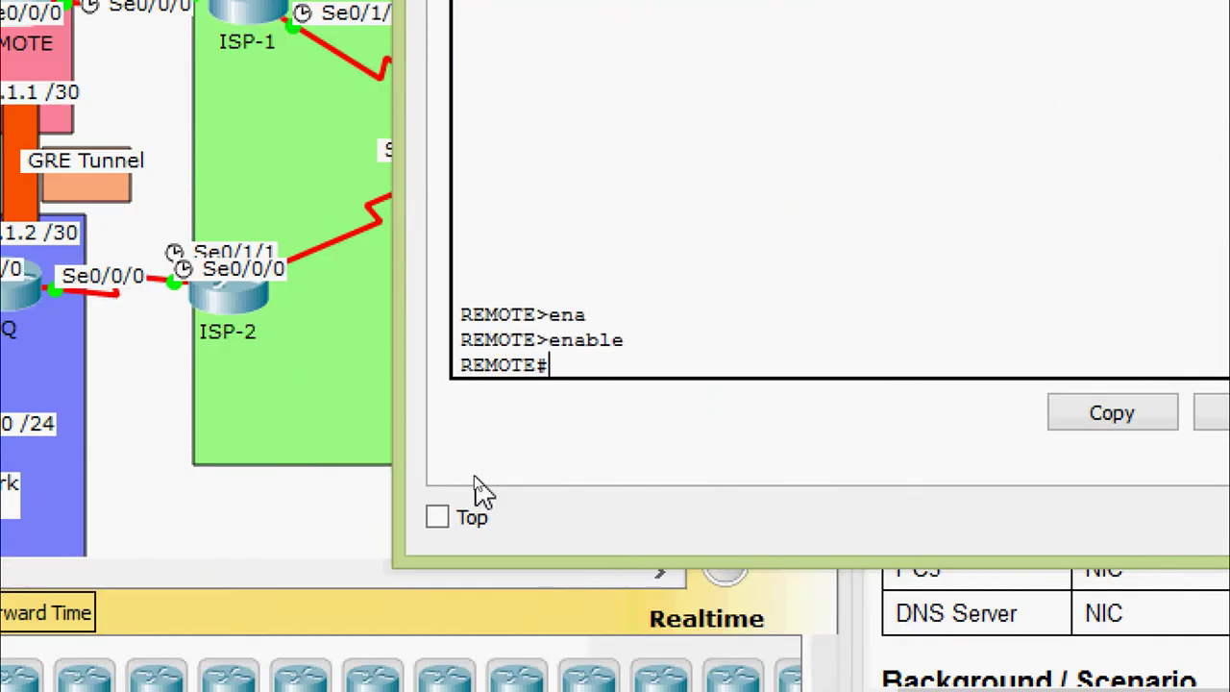
pyautogui.write('conf')
pyautogui.press('Tab')
pyautogui.write('t')
# Create interface Tunnel 10 on REMOTE
pyautogui.press('Tab')
pyautogui.press('Return')
pyautogui.press('Return')
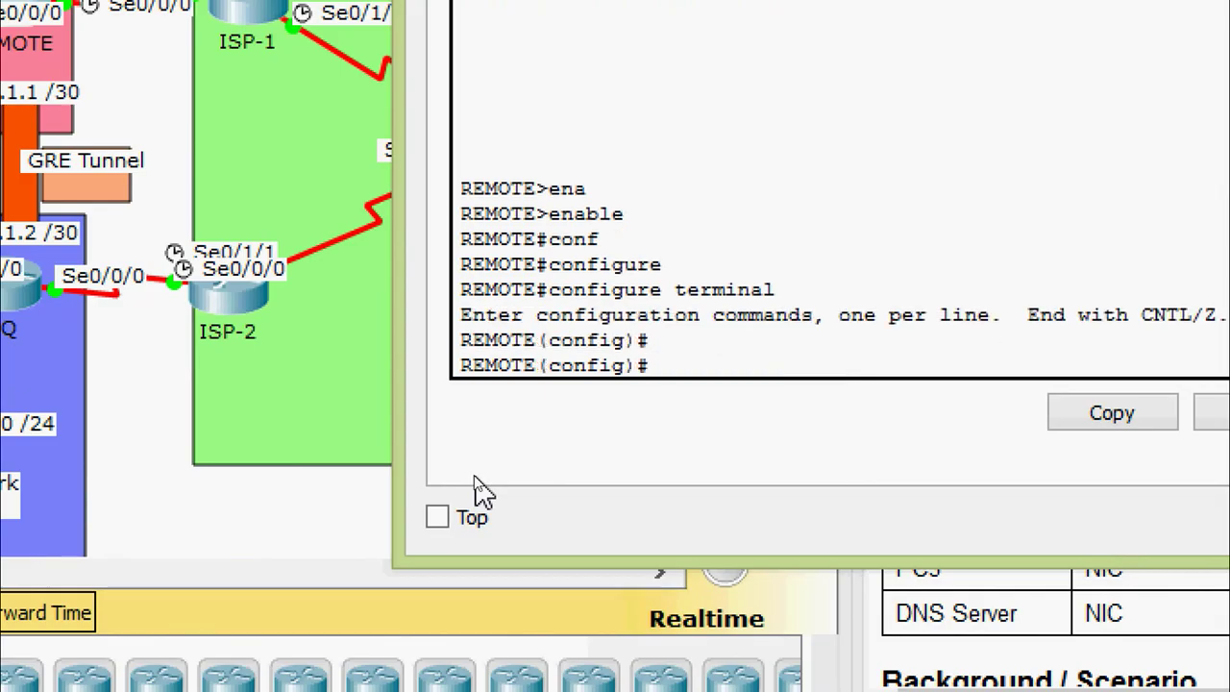
pyautogui.write('inter')
pyautogui.press('Tab')
pyautogui.write('tu')
pyautogui.press('Tab')
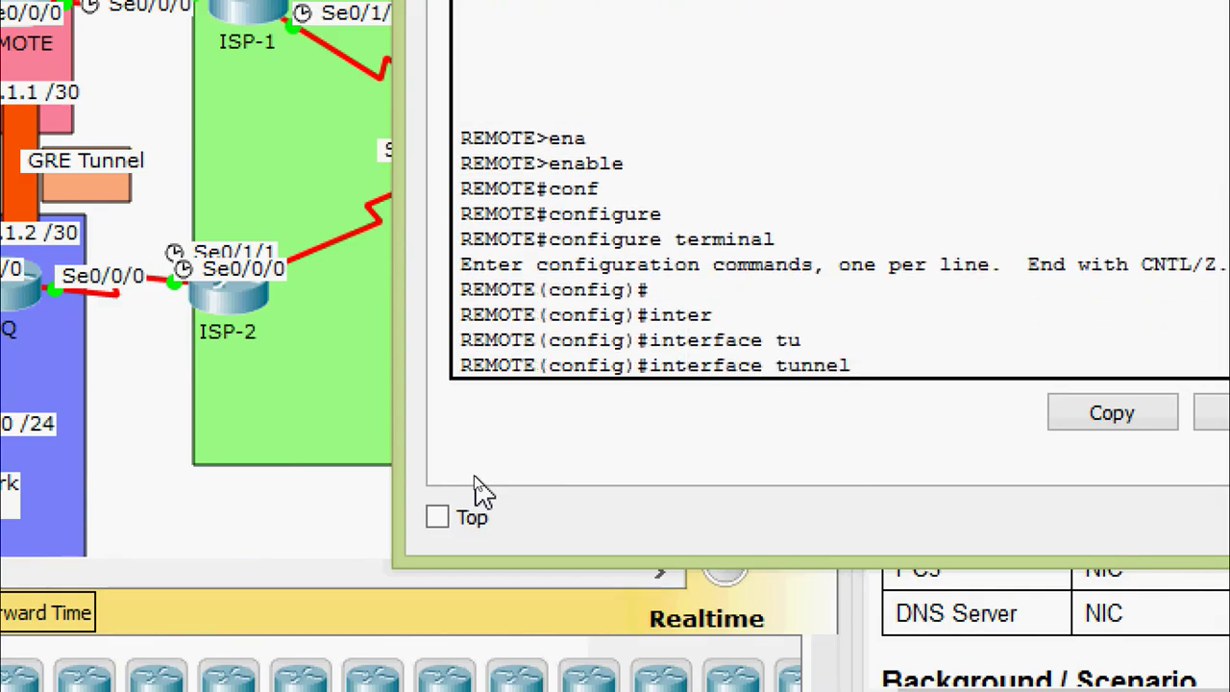
pyautogui.write('10')
pyautogui.press('Return')
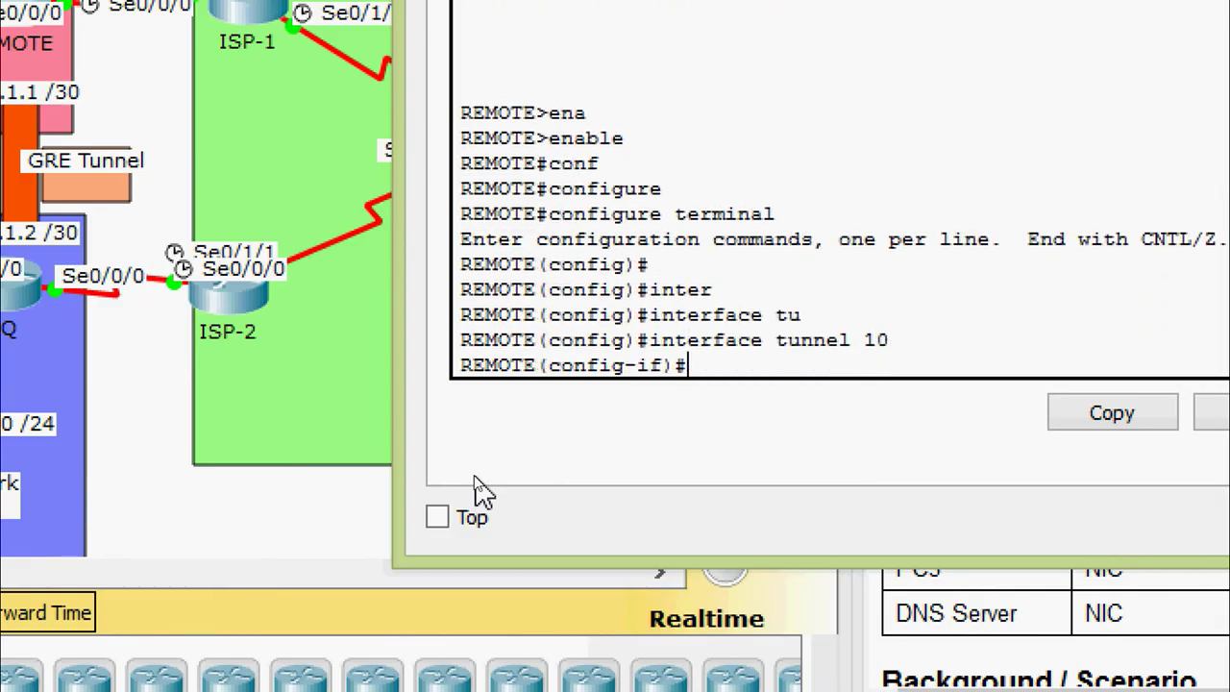
# Set REMOTE's Tunnel 10 mode to GRE over IP
pyautogui.write('tun')
pyautogui.press('Tab')
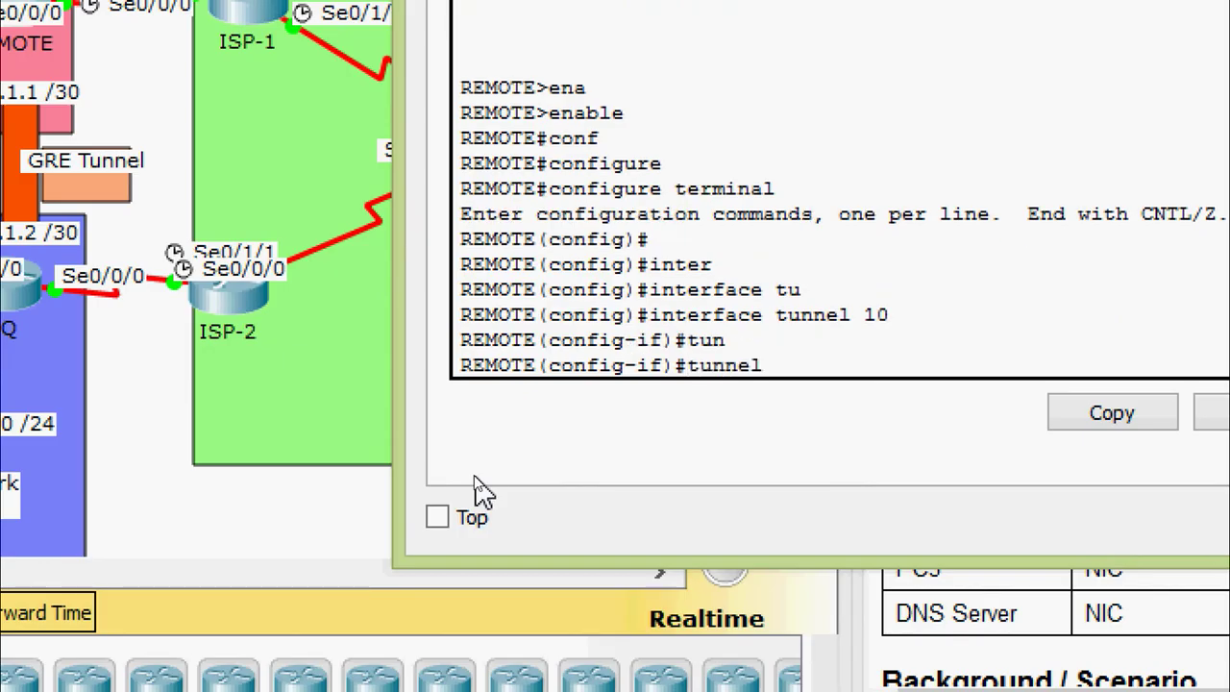
pyautogui.write('mo')
pyautogui.press('Tab')
pyautogui.write('grq')
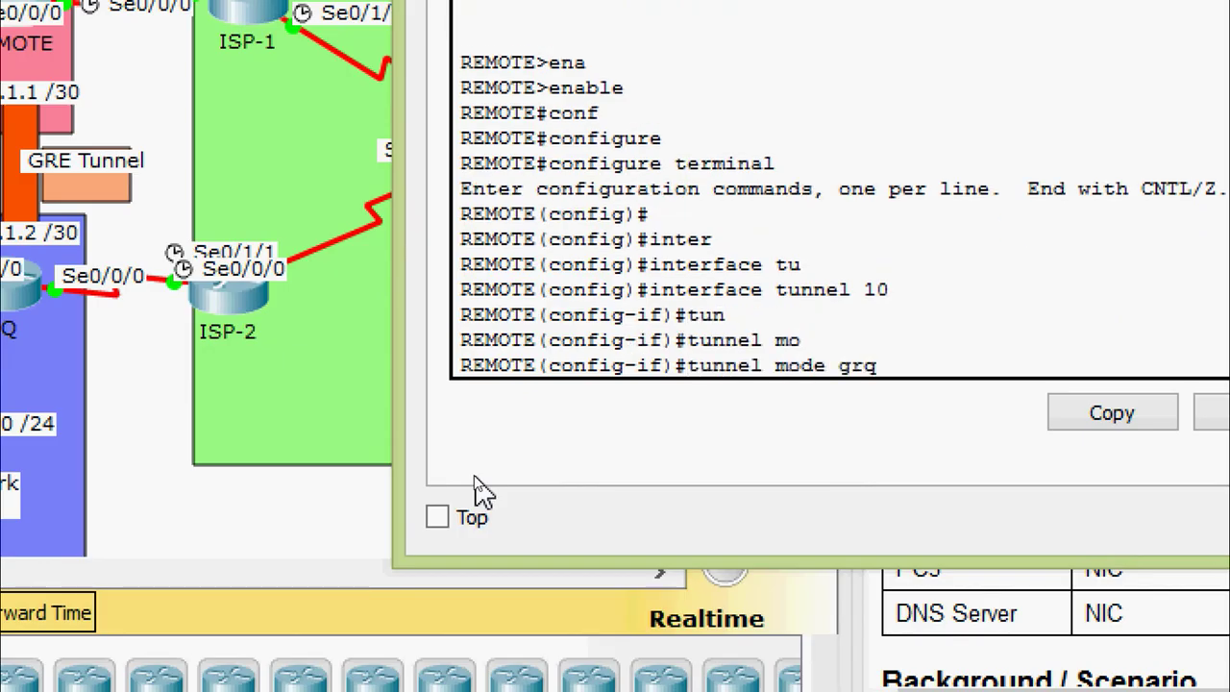
pyautogui.press('Tab')
pyautogui.write('?')
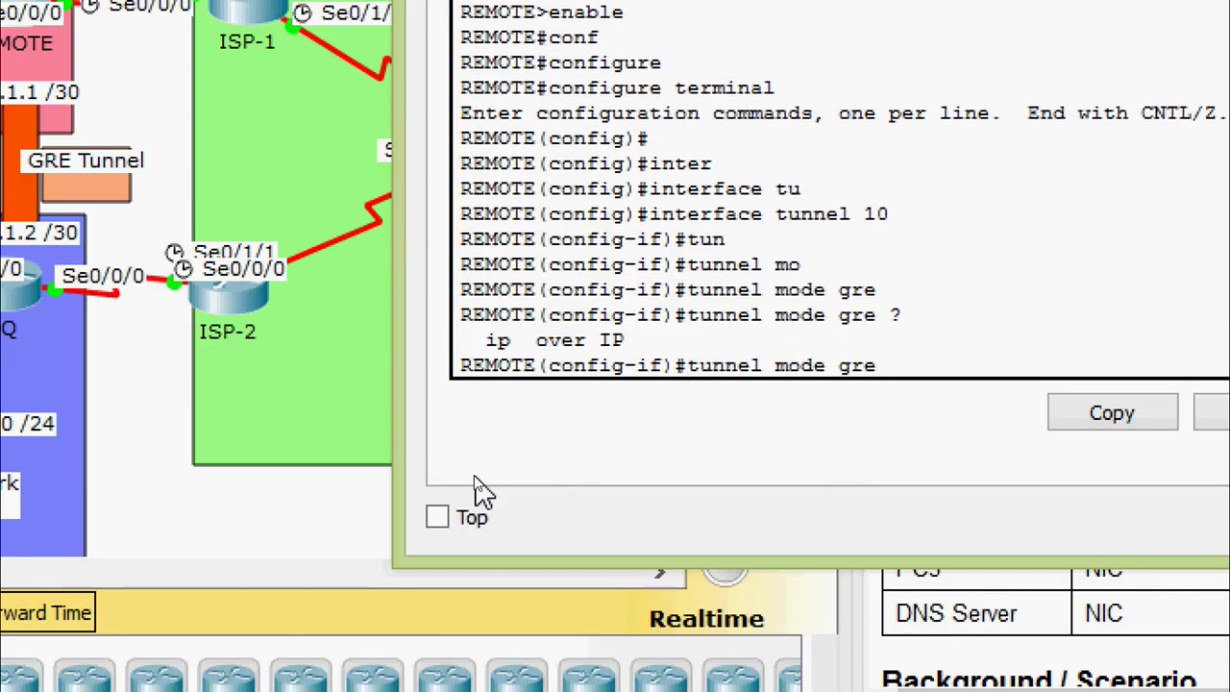
pyautogui.write('ip')
pyautogui.press('Tab')
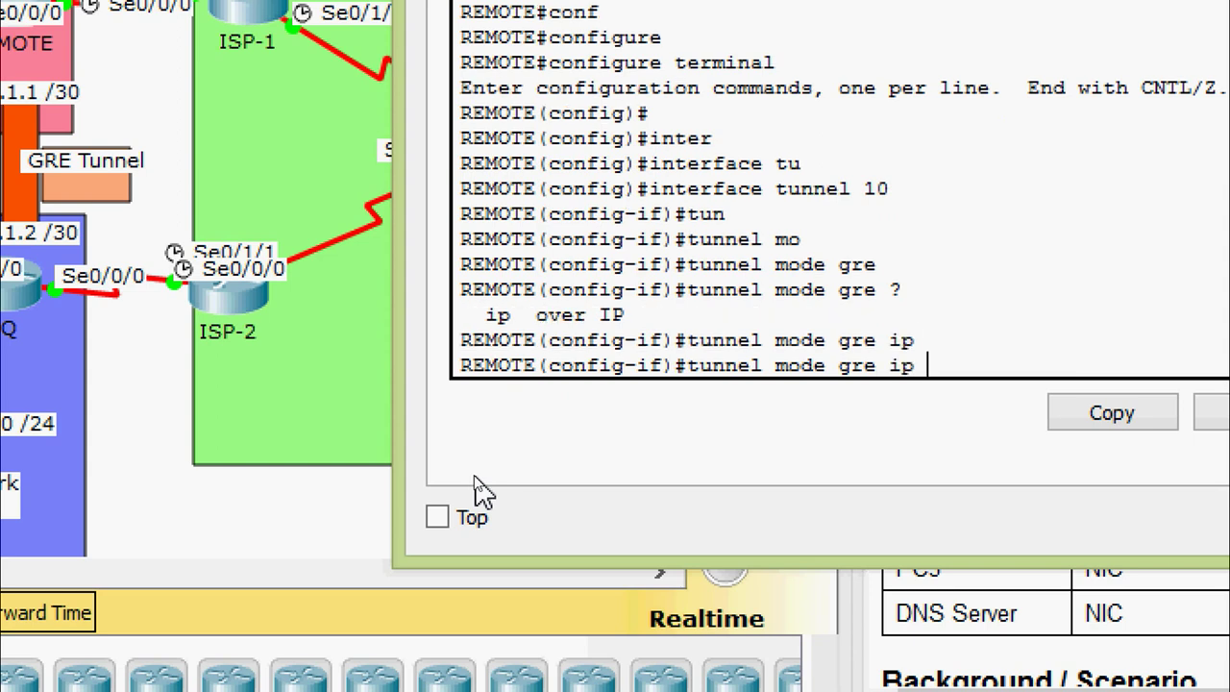
pyautogui.press('Return')
pyautogui.press('Return')
pyautogui.press('Return')
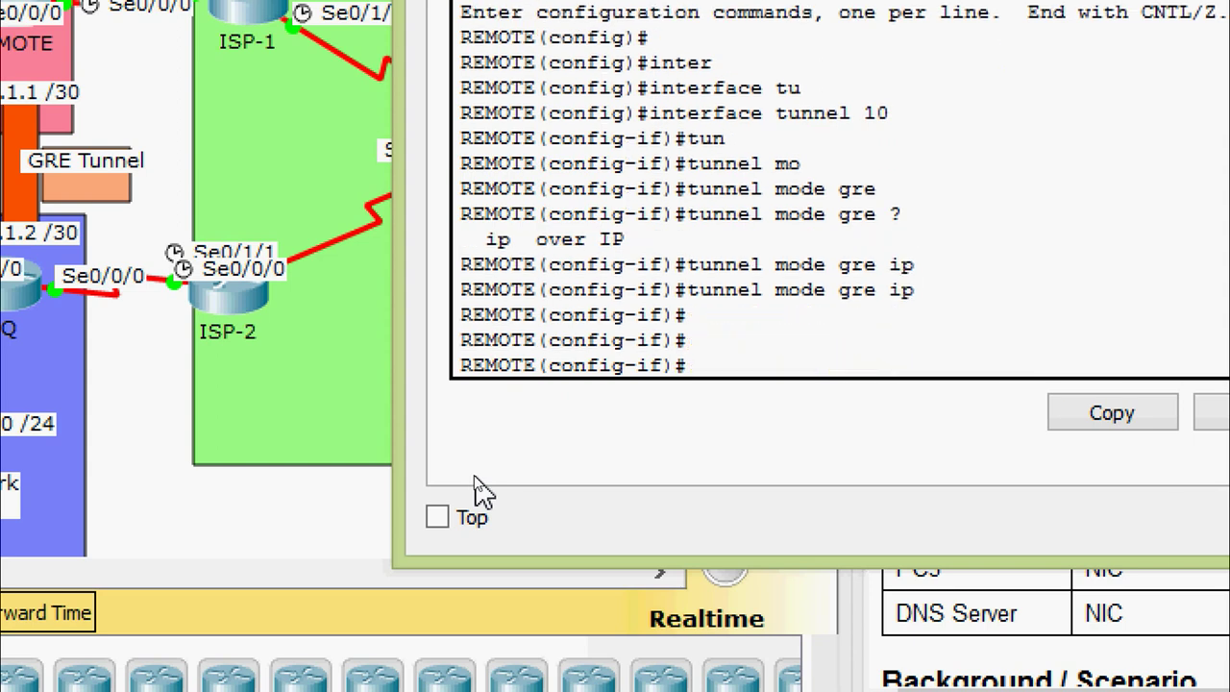
# Set the tunnel destination to 209.165.201.18
pyautogui.write('tu')
pyautogui.press('Tab')
pyautogui.write('de')
pyautogui.press('Tab')
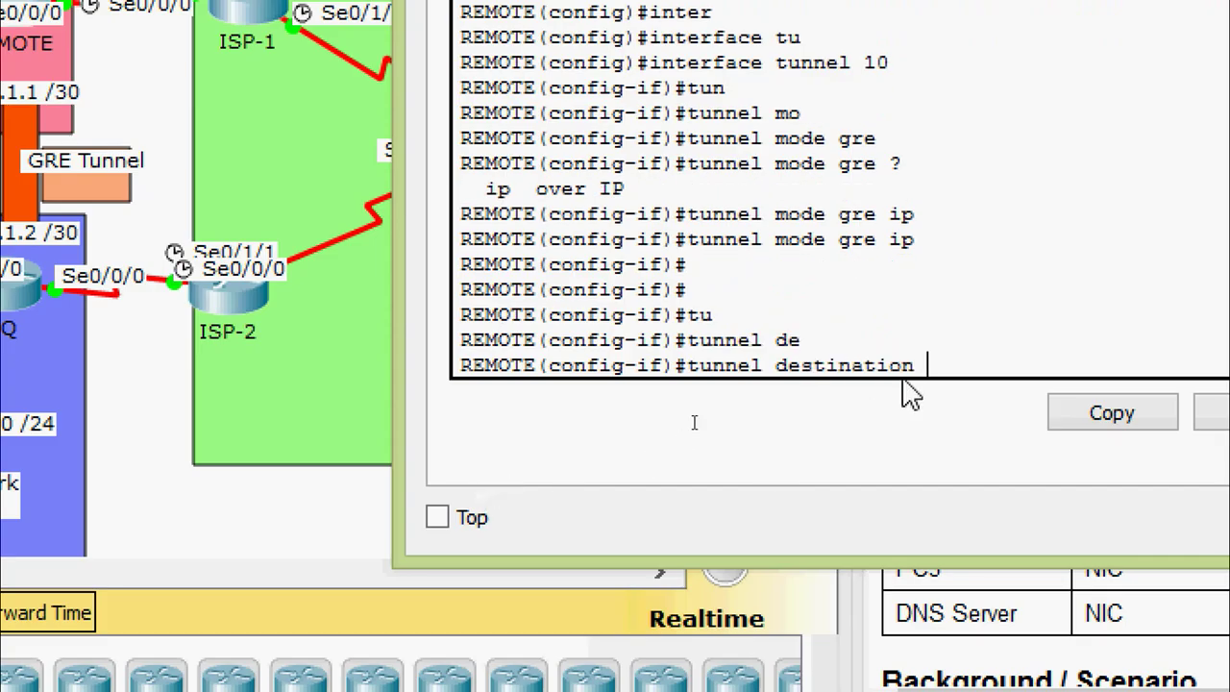
pyautogui.rightClick(931, 366)
pyautogui.click(961, 425)
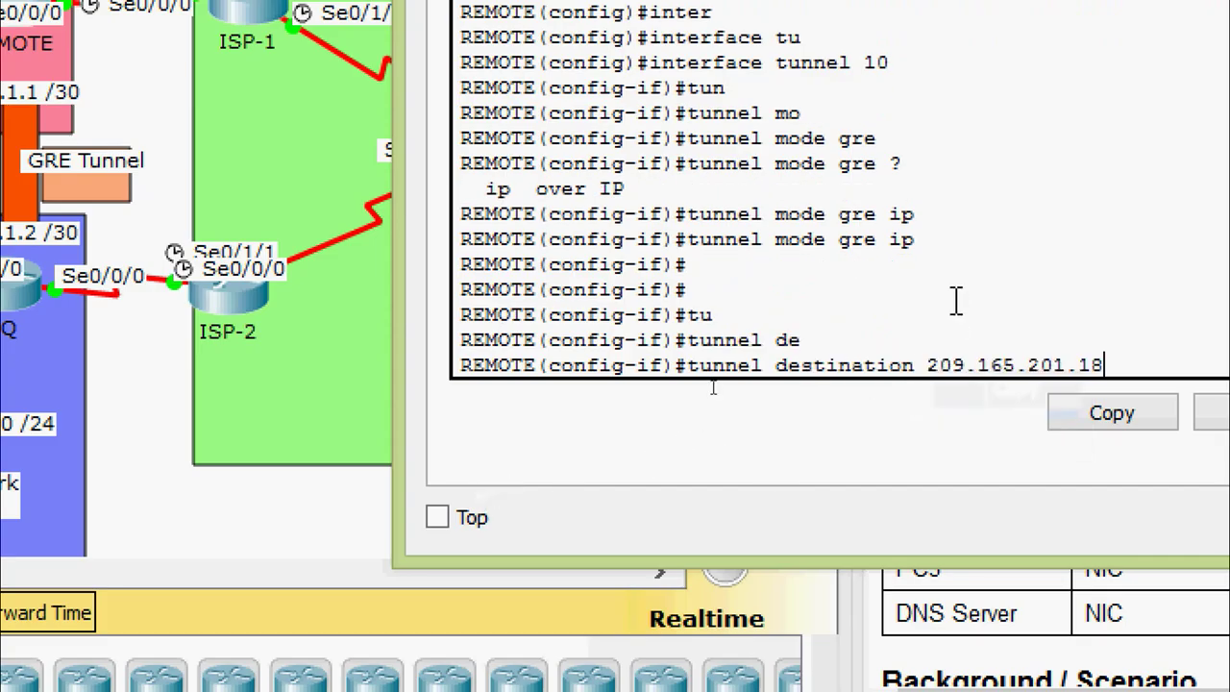
pyautogui.press('Return')
pyautogui.press('Return')
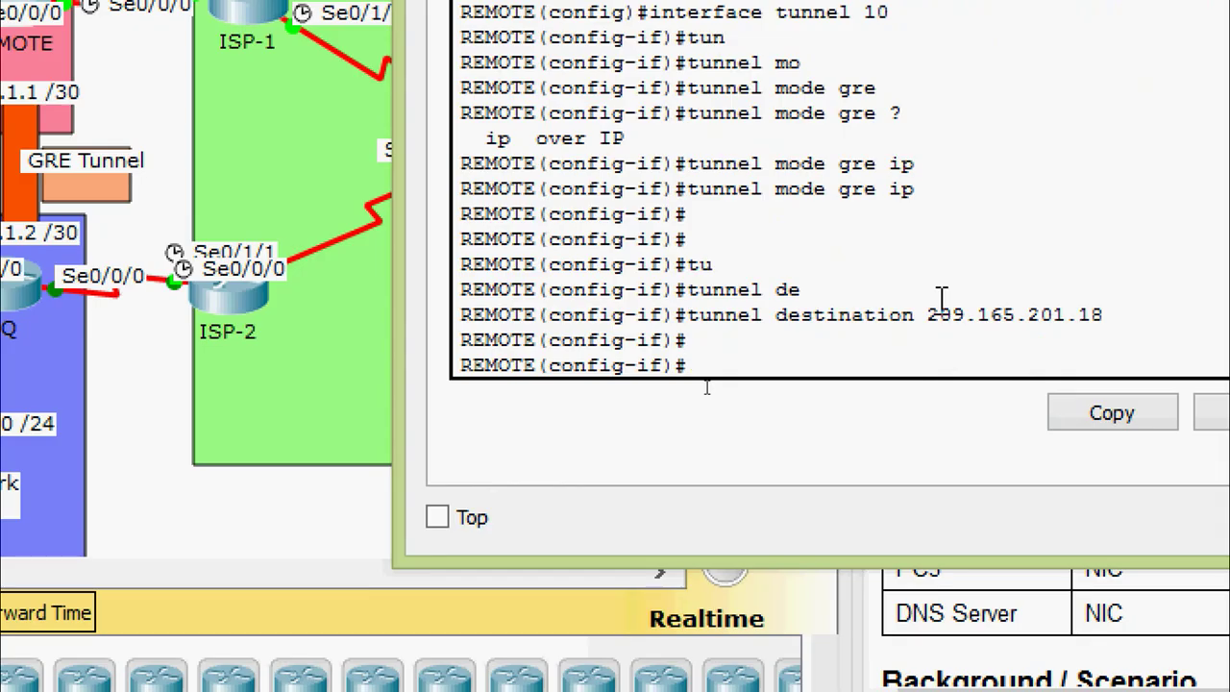
# Set serial 0/0/0 as the tunnel source
pyautogui.write('tu')
pyautogui.press('Tab')
pyautogui.write('sou')
pyautogui.press('Tab')
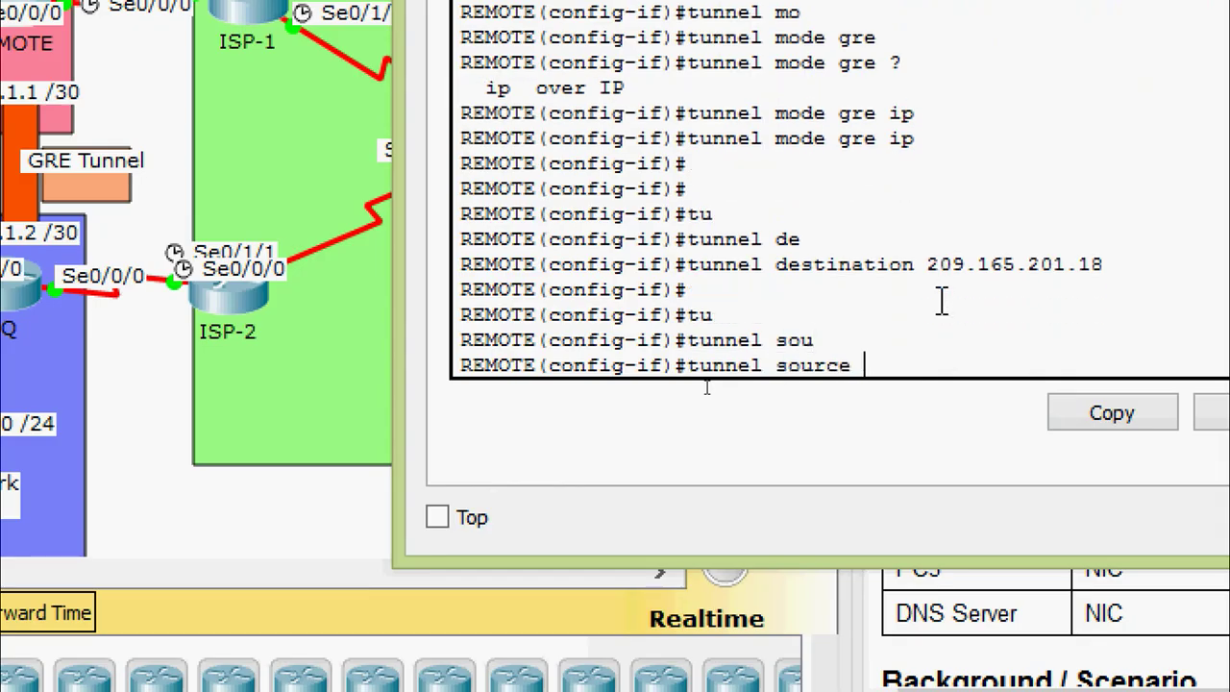
pyautogui.write('se')
pyautogui.press('Tab')
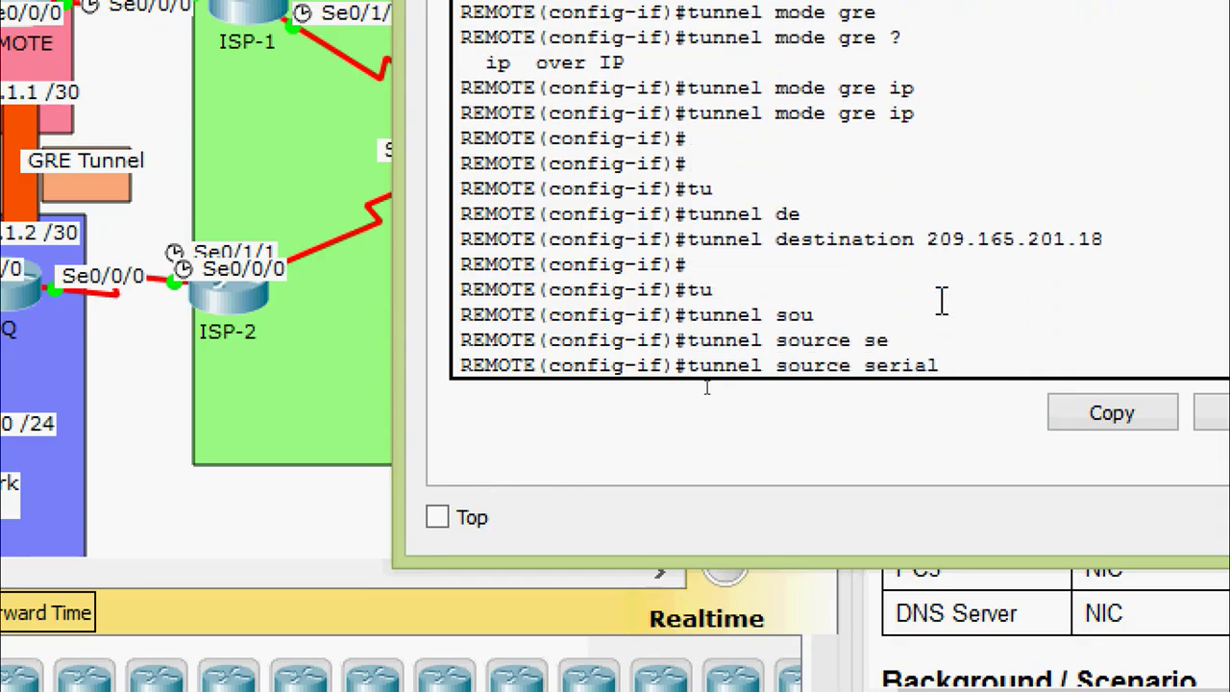
pyautogui.write('0/0/0')
pyautogui.press('Return')
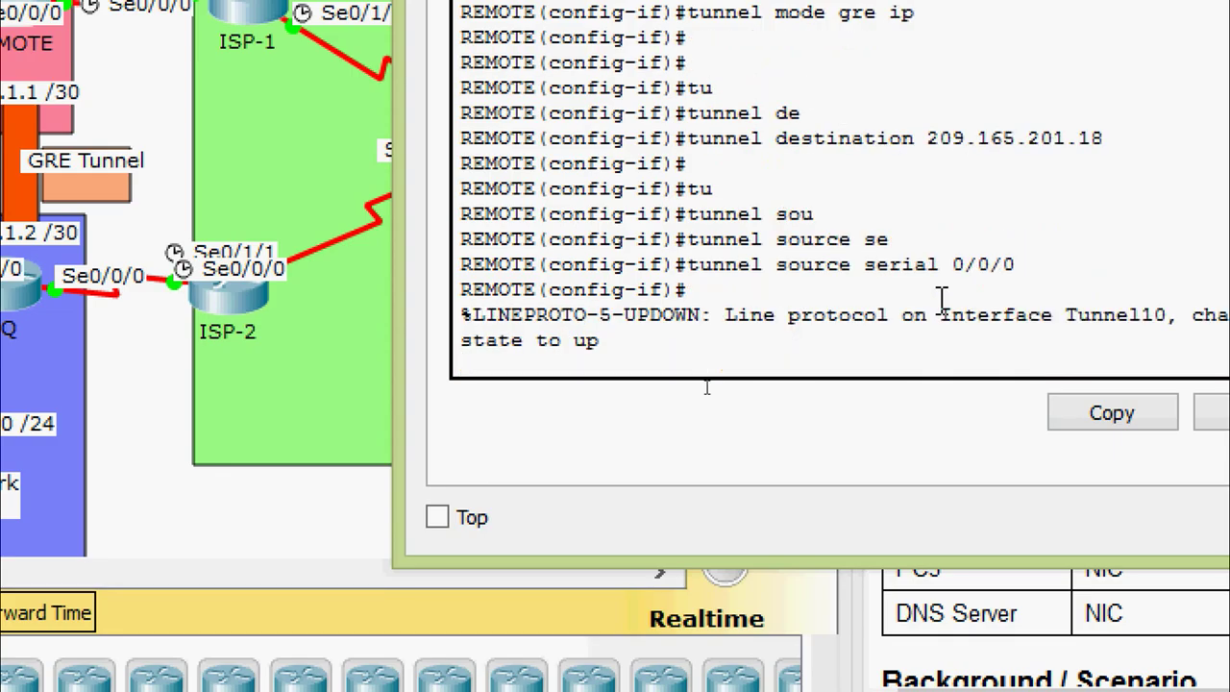
# Bring Tunnel 10 up with no shutdown
pyautogui.press('Return')
pyautogui.write('no shu')
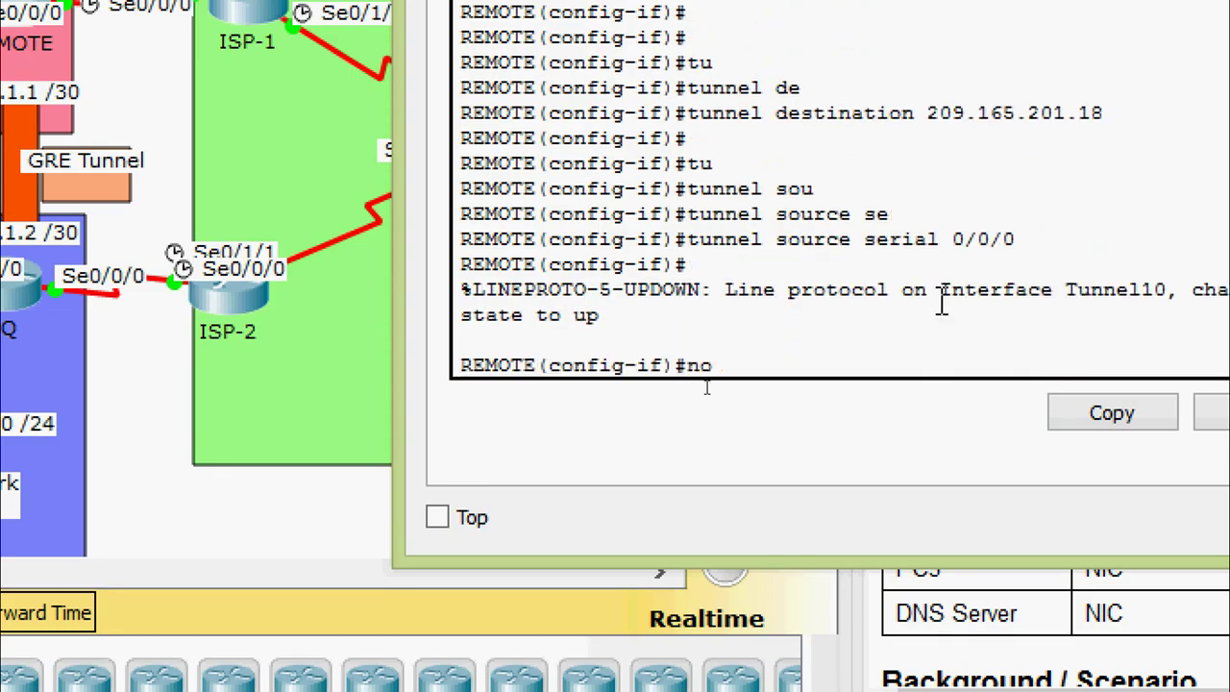
pyautogui.press('Tab')
pyautogui.press('Return')
pyautogui.press('Return')
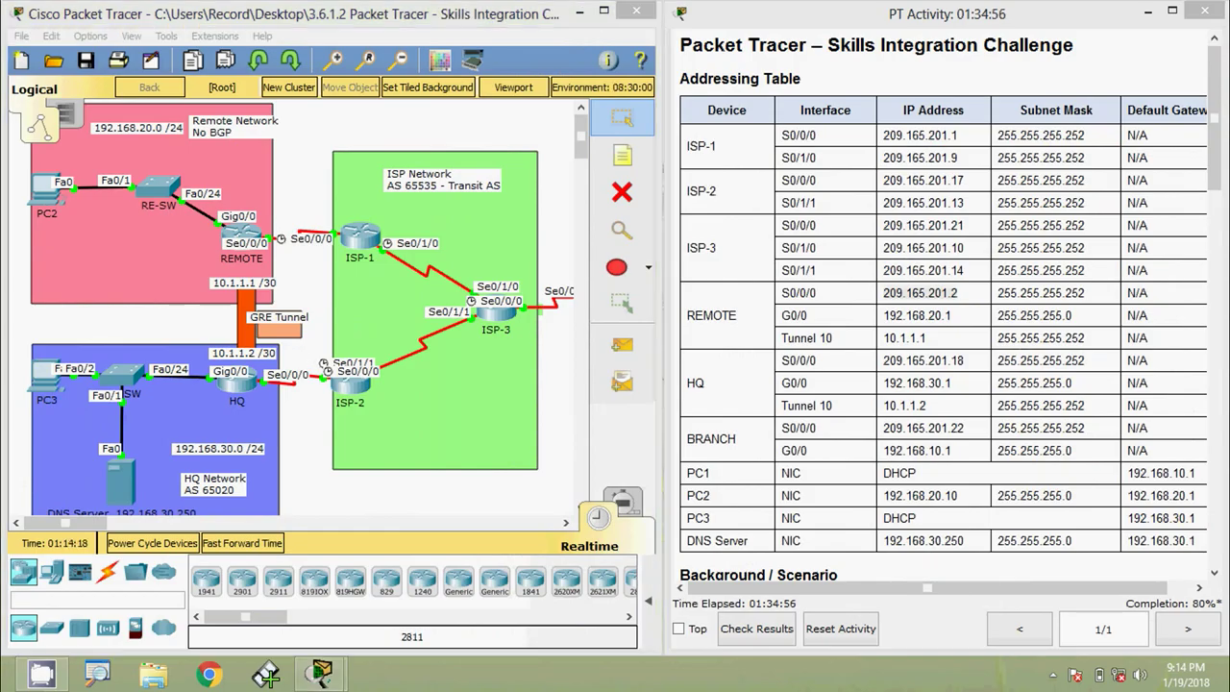
# Open the HQ router's console and return to global configuration mode
pyautogui.click(235, 388)
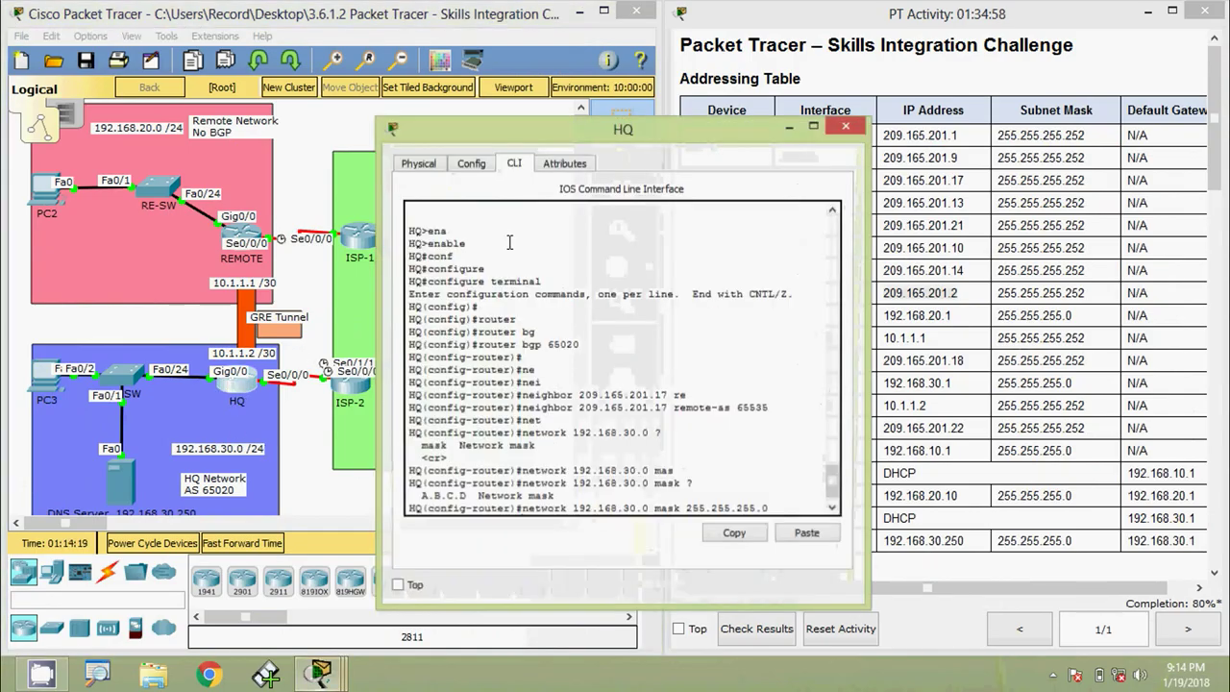
pyautogui.moveTo(559, 134); pyautogui.dragTo(634, 60)
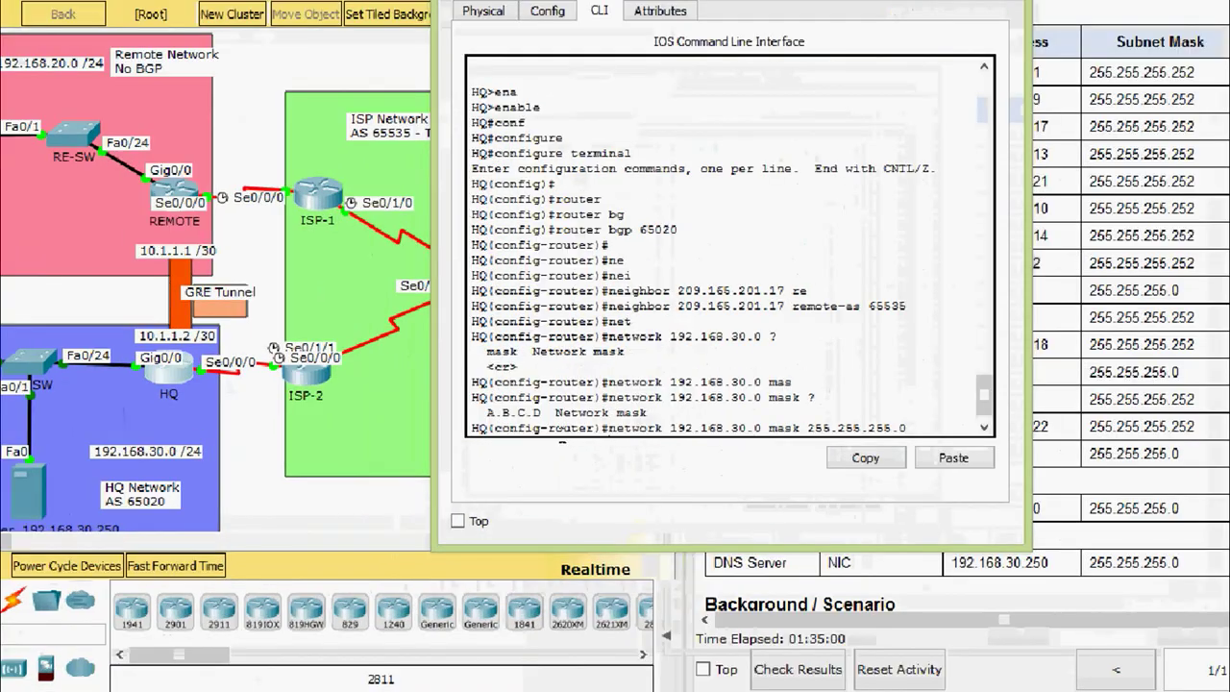
pyautogui.press('Return')
pyautogui.hotkey('ctrl', 'z')
pyautogui.press('Return')
pyautogui.press('Return')
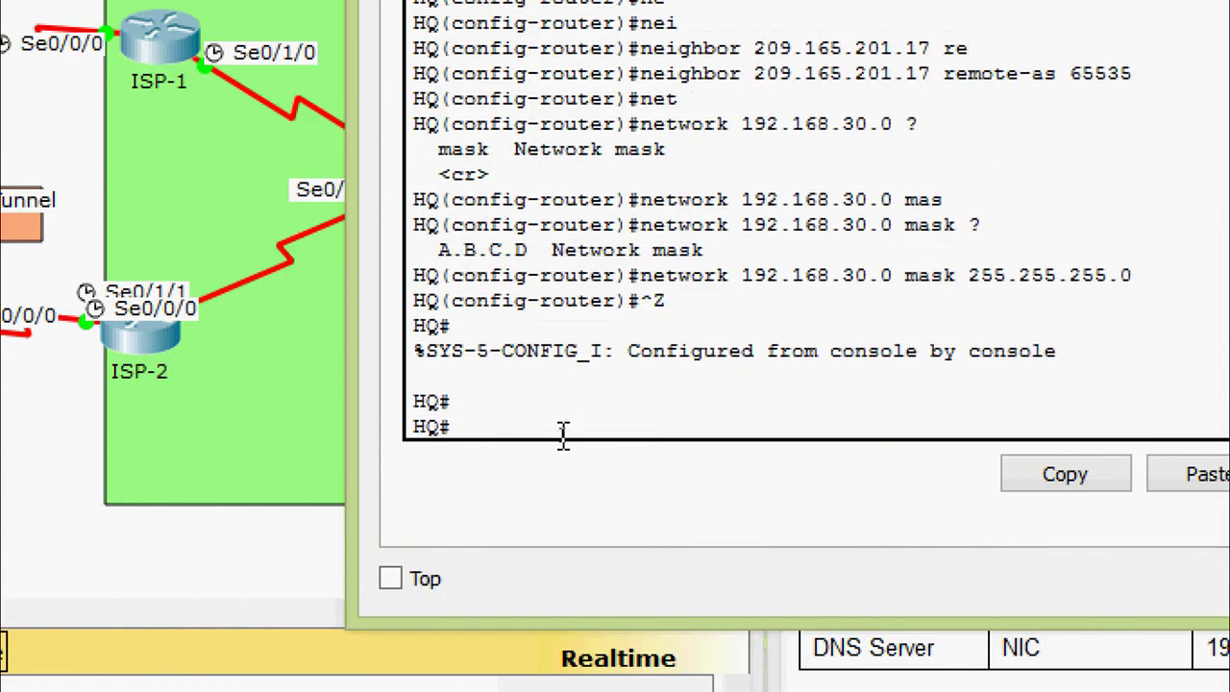
pyautogui.write('conf')
pyautogui.press('Tab')
pyautogui.write('t')
# Enter configuration for HQ's interface Tunnel 10
pyautogui.press('Tab')
pyautogui.press('Return')
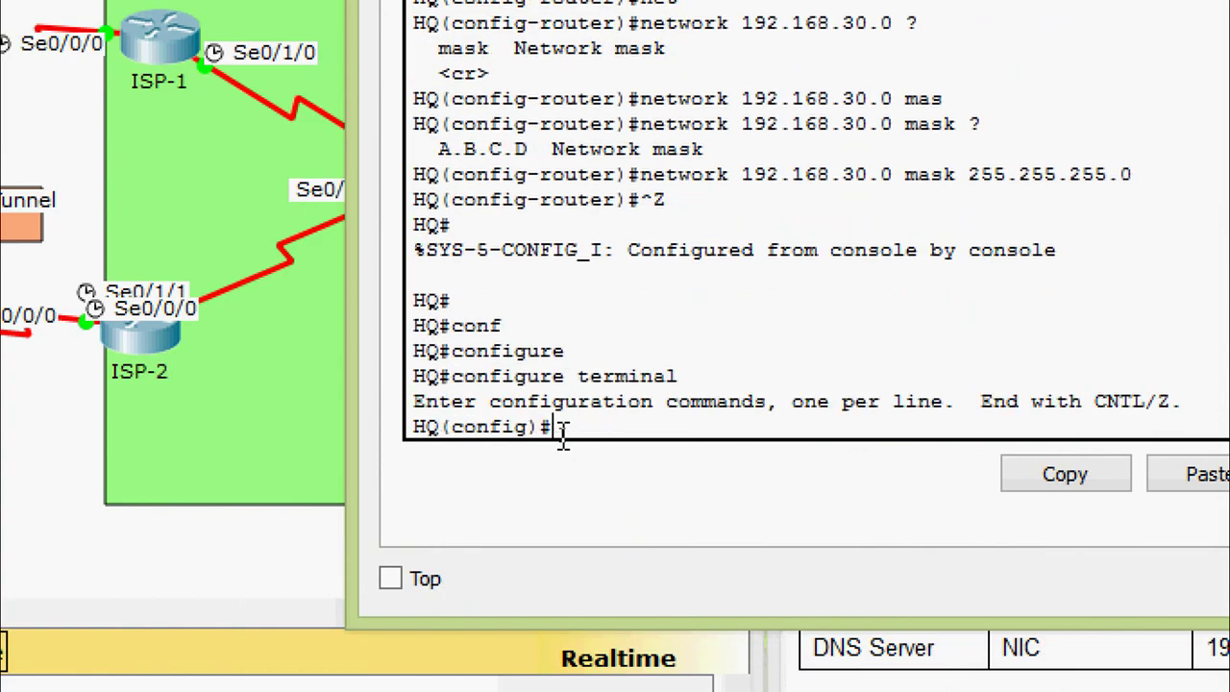
pyautogui.press('Return')
pyautogui.write('inter')
pyautogui.press('Tab')
pyautogui.write('tu')
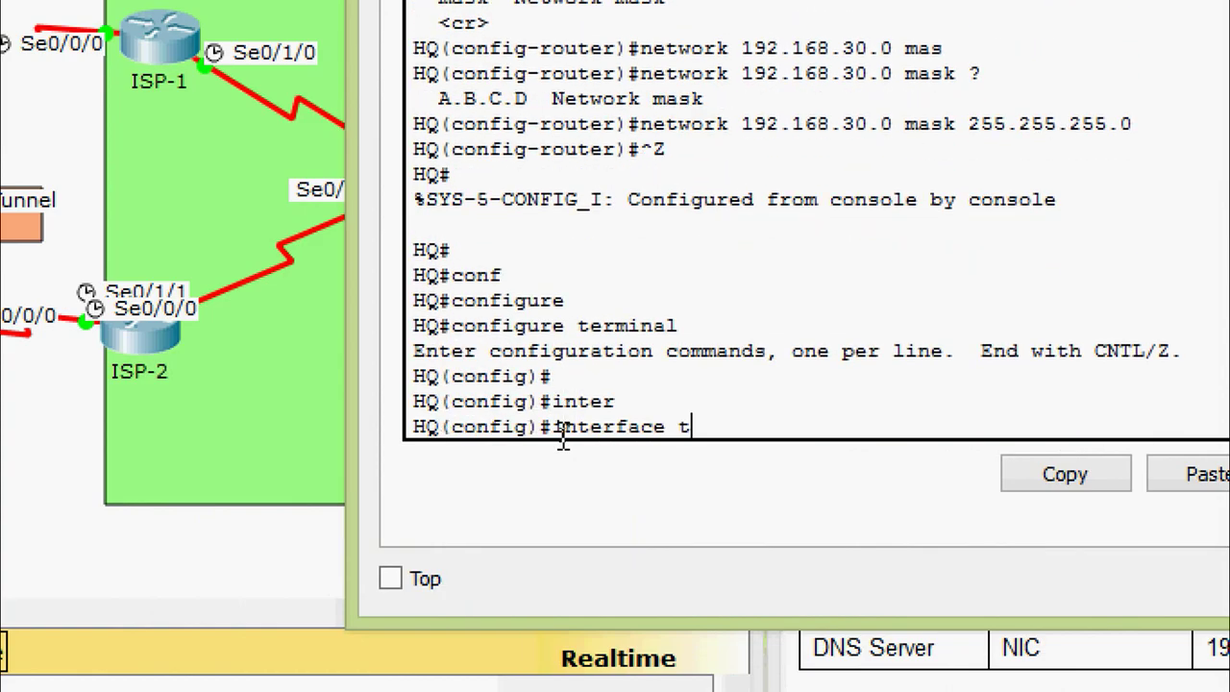
pyautogui.press('Tab')
pyautogui.write('10')
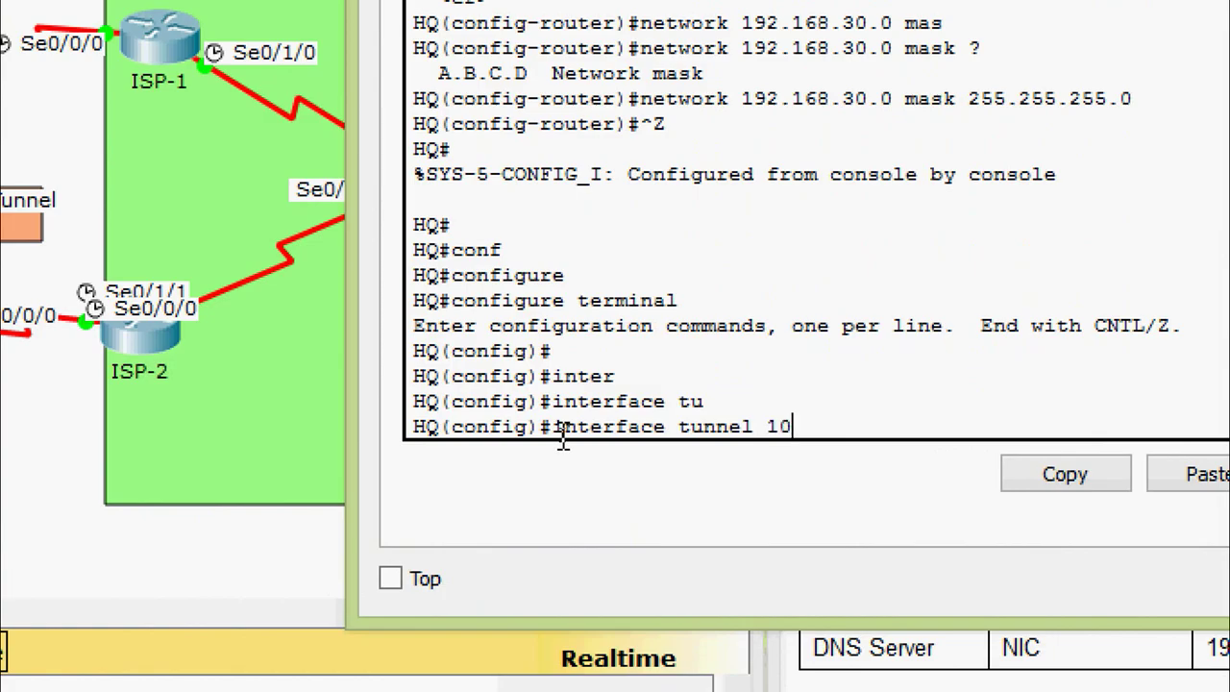
pyautogui.press('Return')
pyautogui.press('Return')
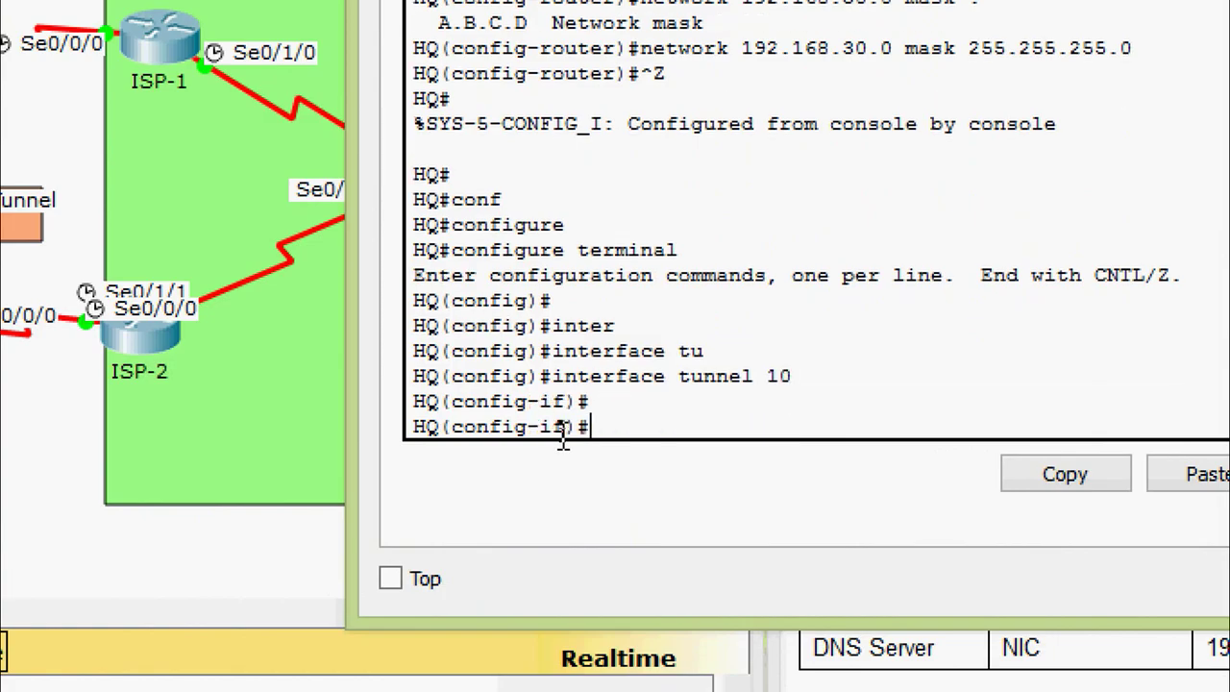
# Set HQ's tunnel destination to 209.165.201.2
pyautogui.write('tun')
pyautogui.press('Tab')
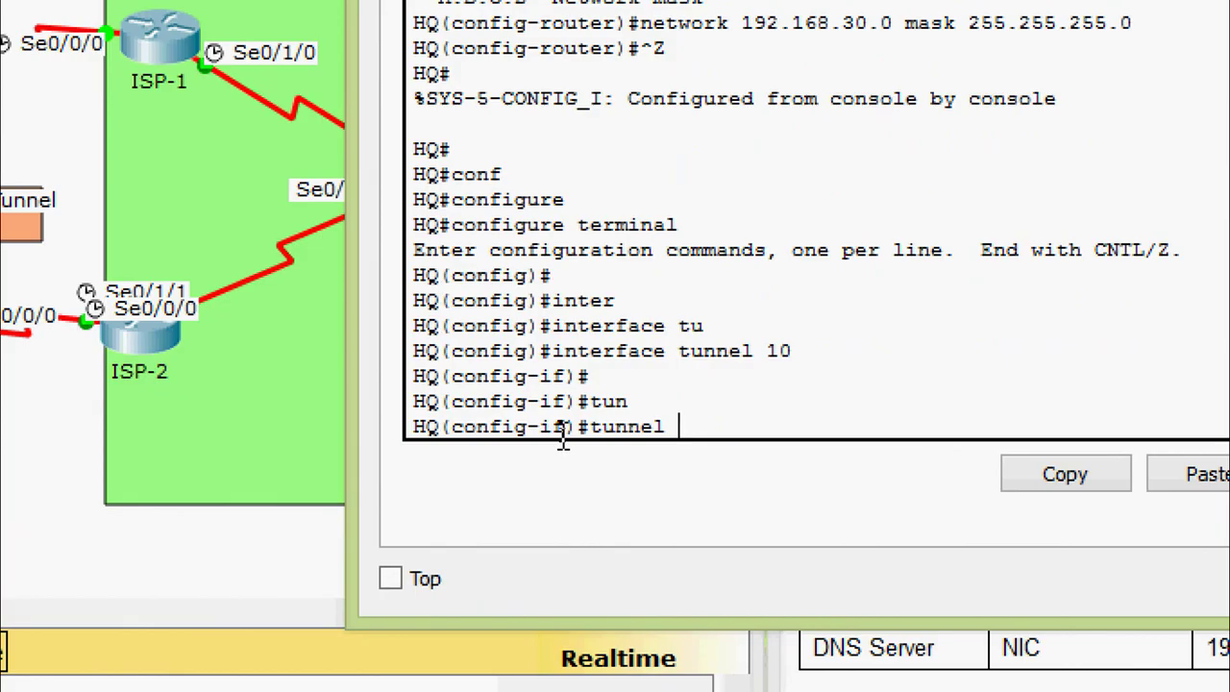
pyautogui.write('des')
pyautogui.press('Tab')
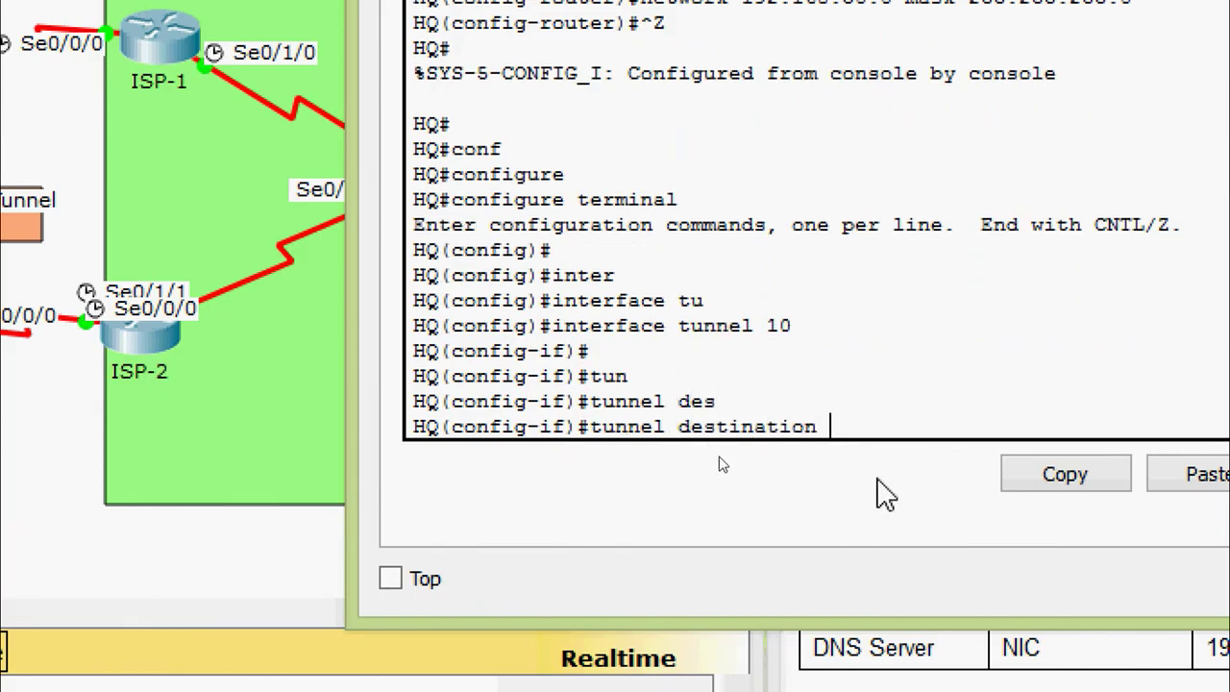
pyautogui.rightClick(895, 423)
pyautogui.click(989, 486)
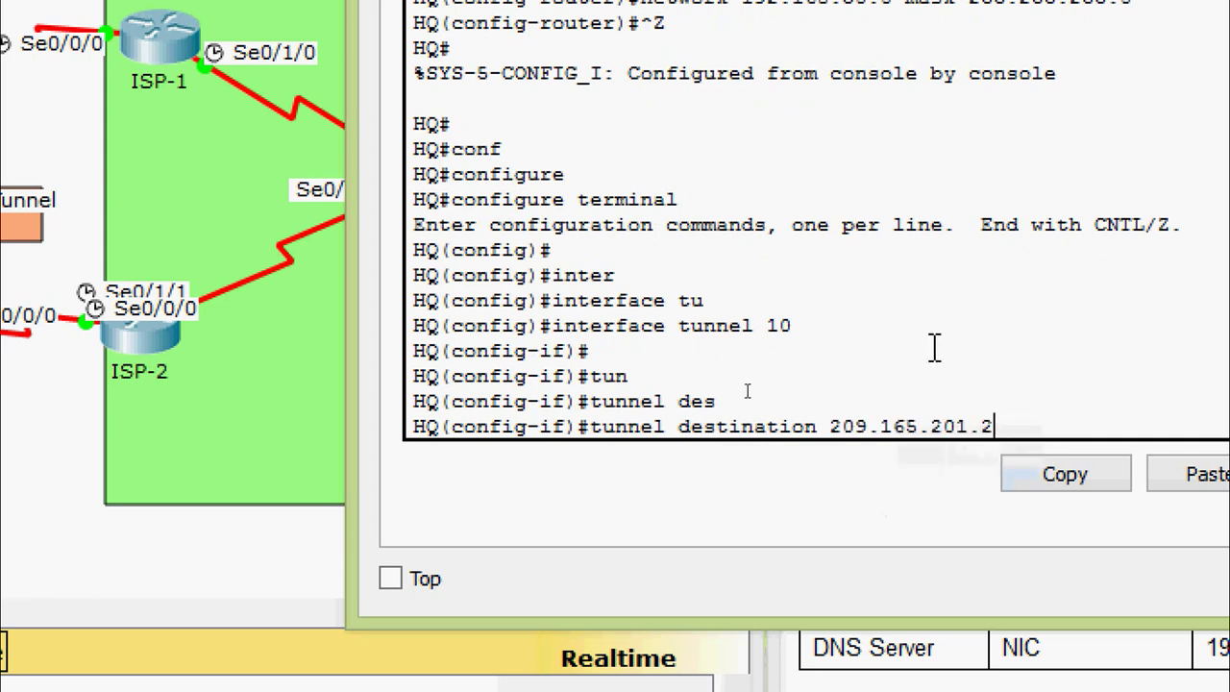
pyautogui.press('Return')
pyautogui.press('Return')
pyautogui.press('Return')
# Set HQ's tunnel source to serial 0/0/0 and enable the interface
pyautogui.write('tu')
pyautogui.press('Tab')
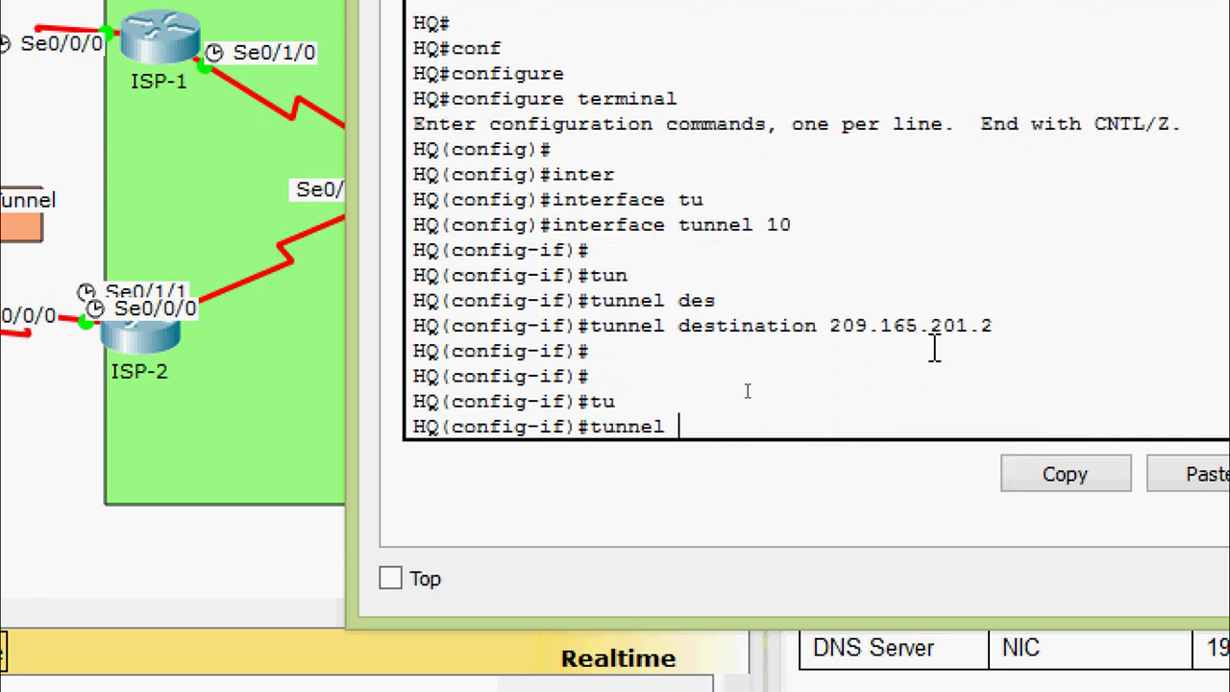
pyautogui.write('s')
pyautogui.press('Tab')
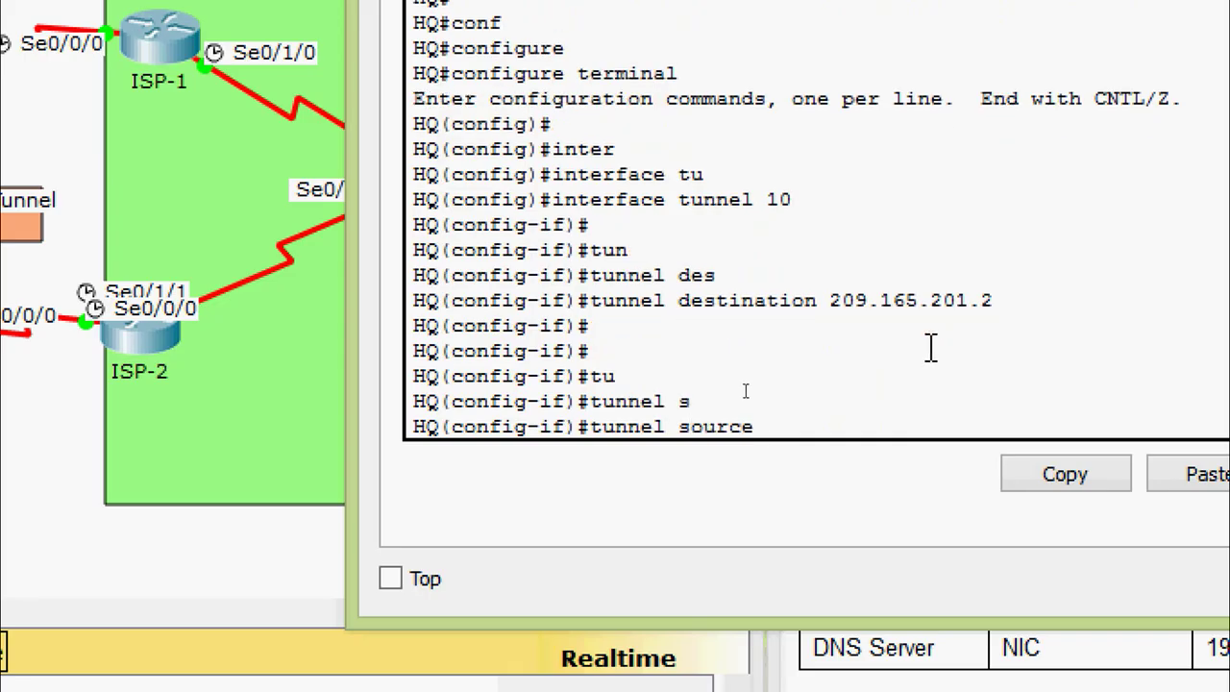
pyautogui.write('se')
pyautogui.press('Tab')
pyautogui.write('0/0/0')
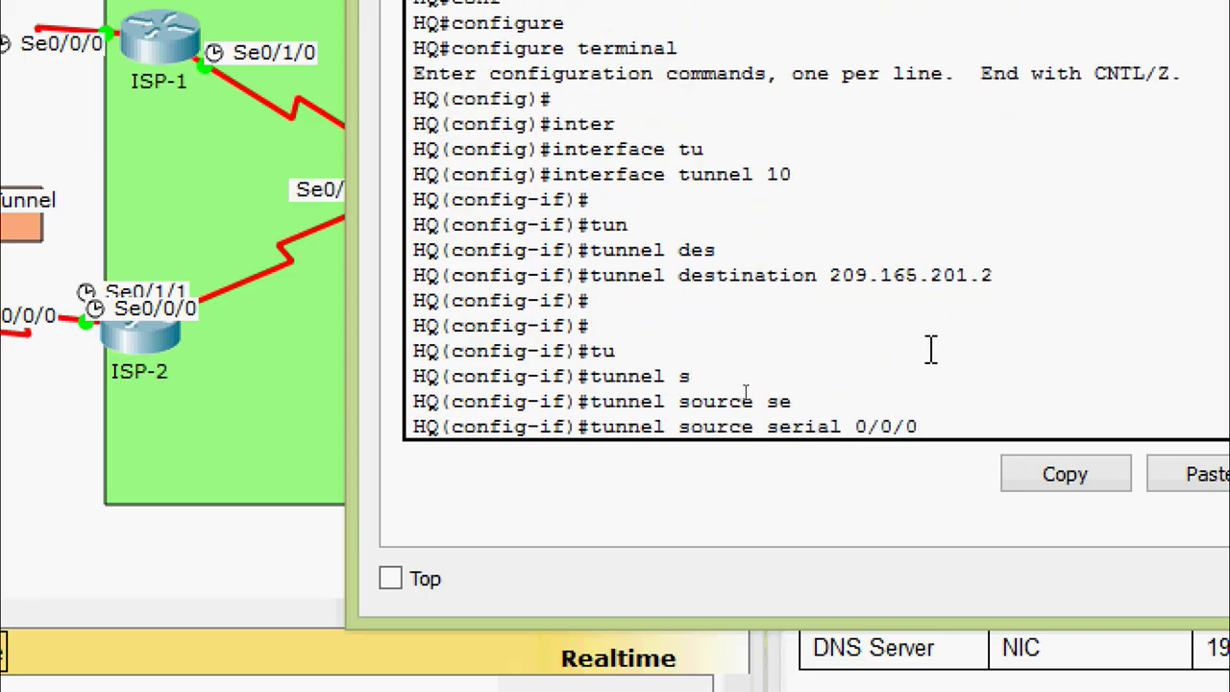
pyautogui.press('Return')
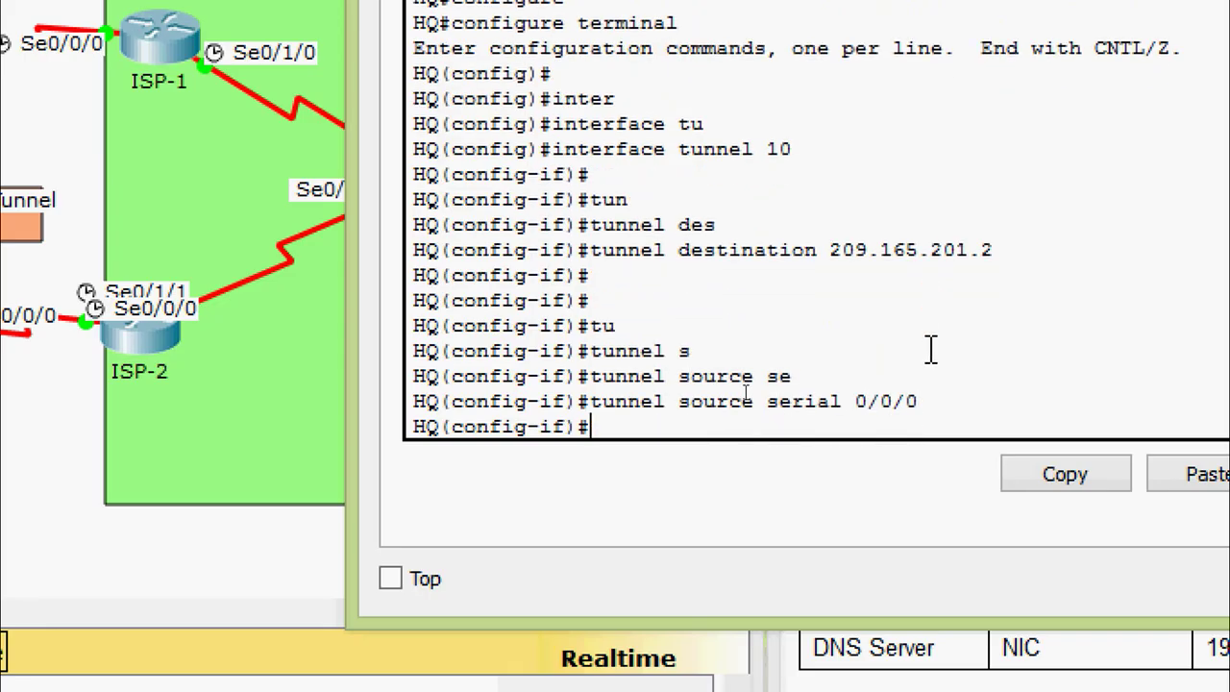
pyautogui.write('no shut')
pyautogui.press('Tab')
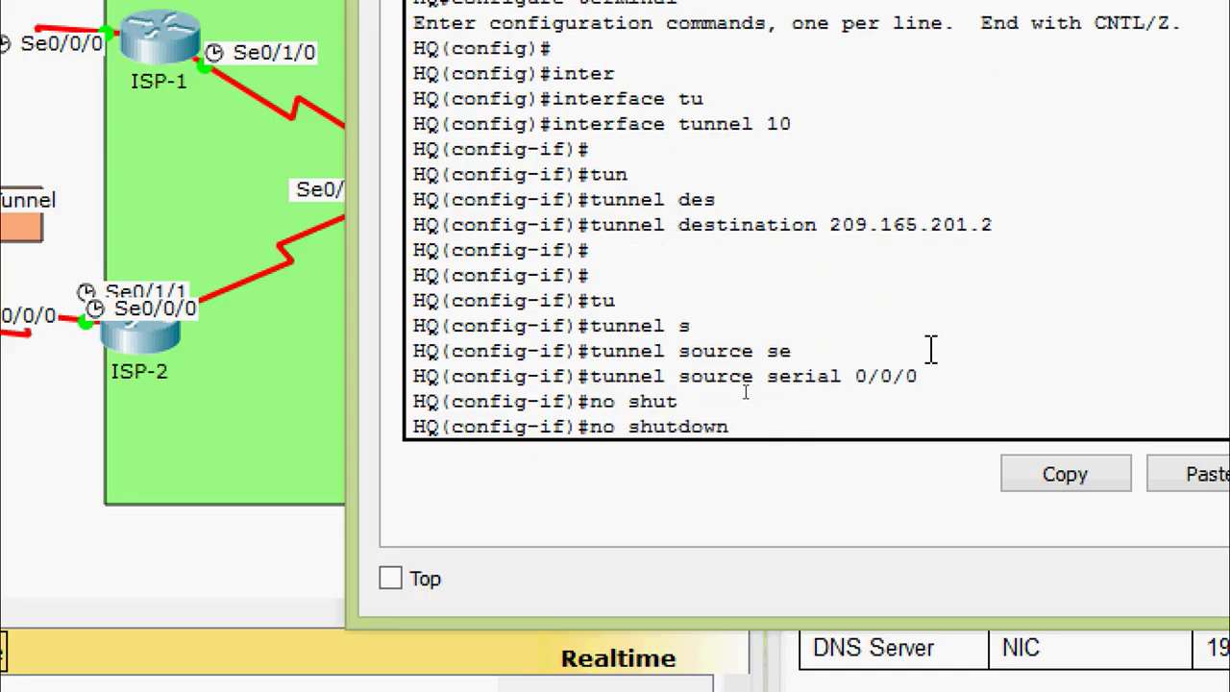
pyautogui.press('Return')
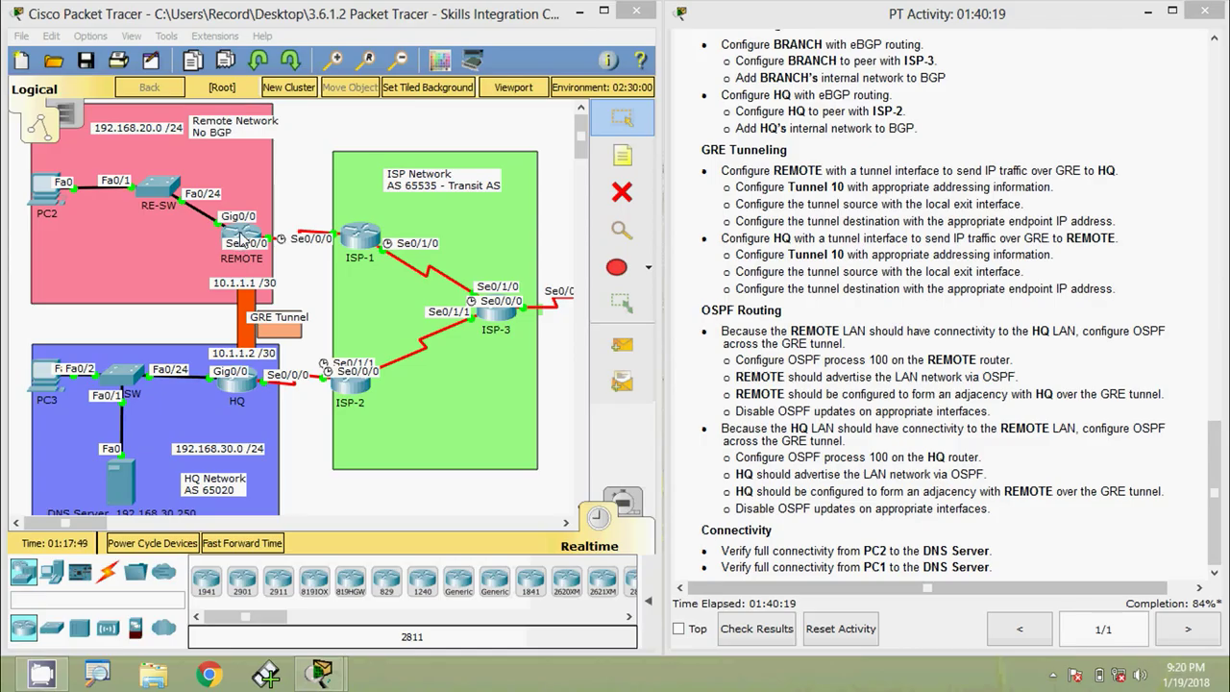
# Reopen the REMOTE router's CLI window and move it off the topology
pyautogui.click(242, 236)
pyautogui.moveTo(555, 135); pyautogui.dragTo(612, 49)
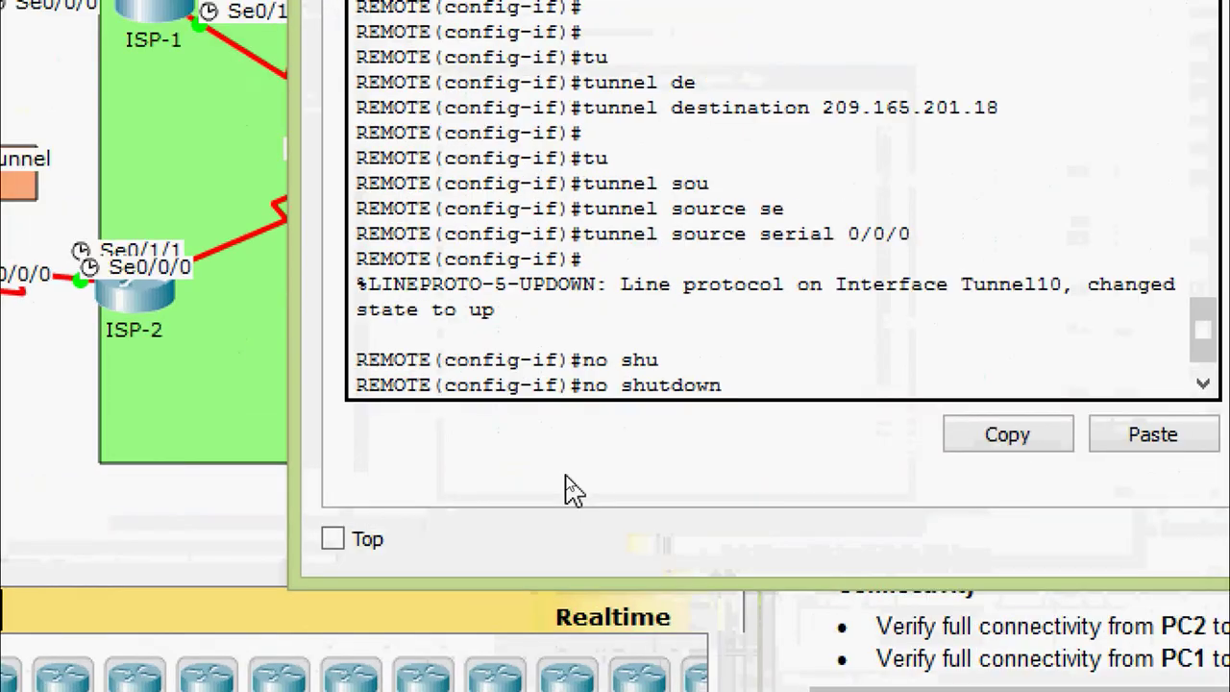
# Return to global configuration and start OSPF process 100 on REMOTE
pyautogui.press('Return')
pyautogui.hotkey('ctrl', 'z')
pyautogui.press('Return')
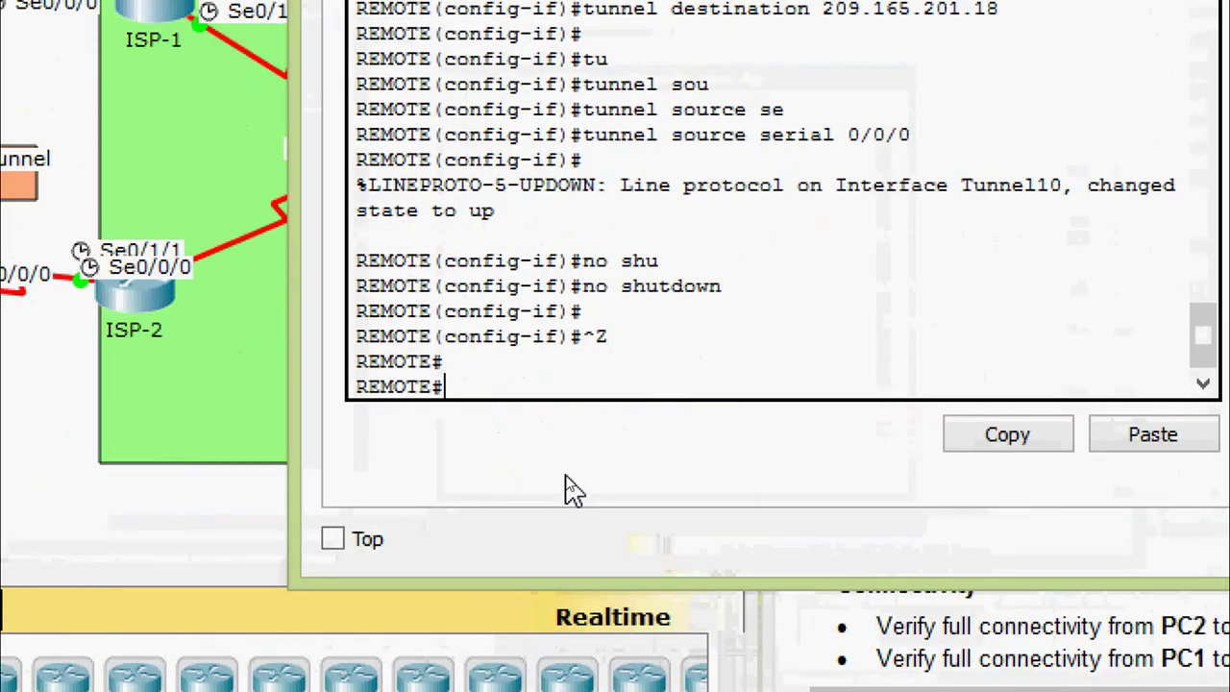
pyautogui.press('Return')
pyautogui.write('conf')
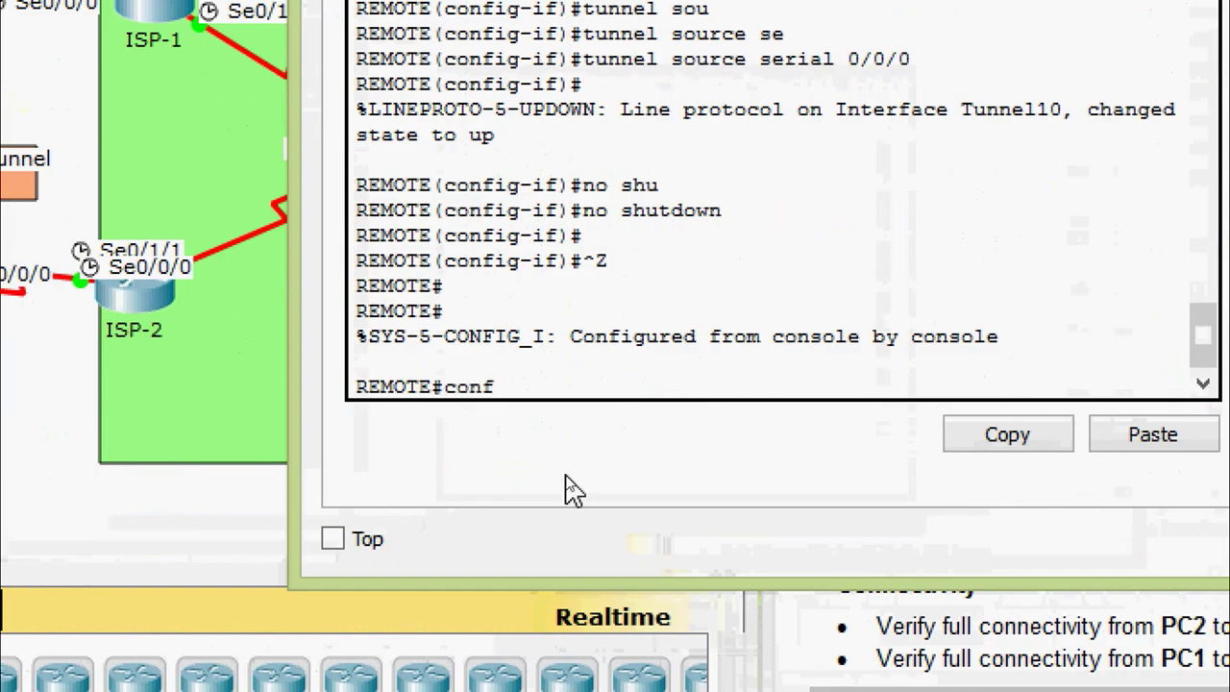
pyautogui.press('Tab')
pyautogui.write('t')
pyautogui.press('Tab')
pyautogui.press('Return')
pyautogui.press('Return')
pyautogui.write('router')
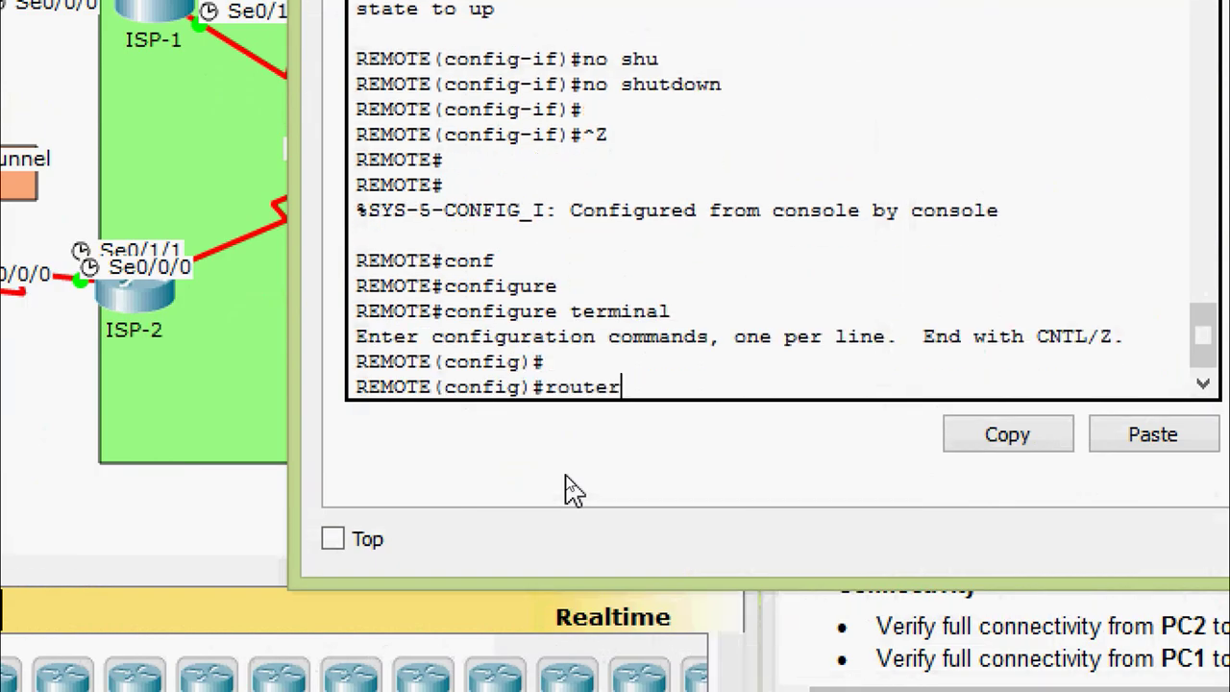
pyautogui.press('Tab')
pyautogui.write('os')
pyautogui.press('Tab')
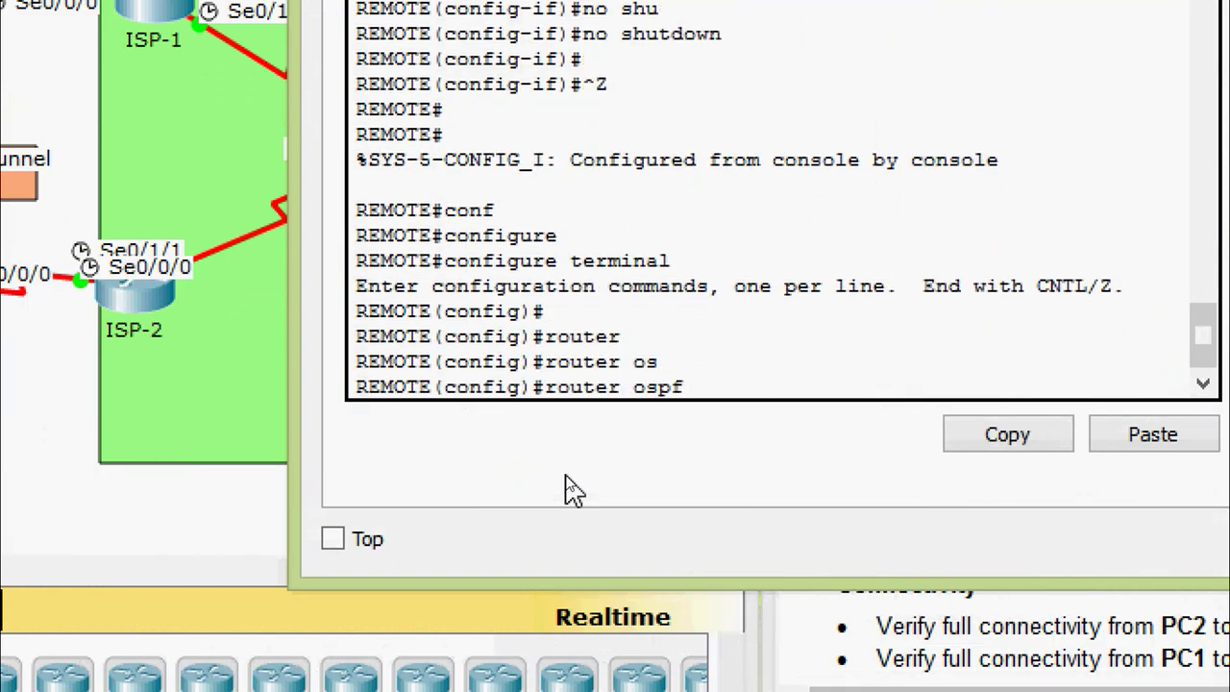
pyautogui.write('?')
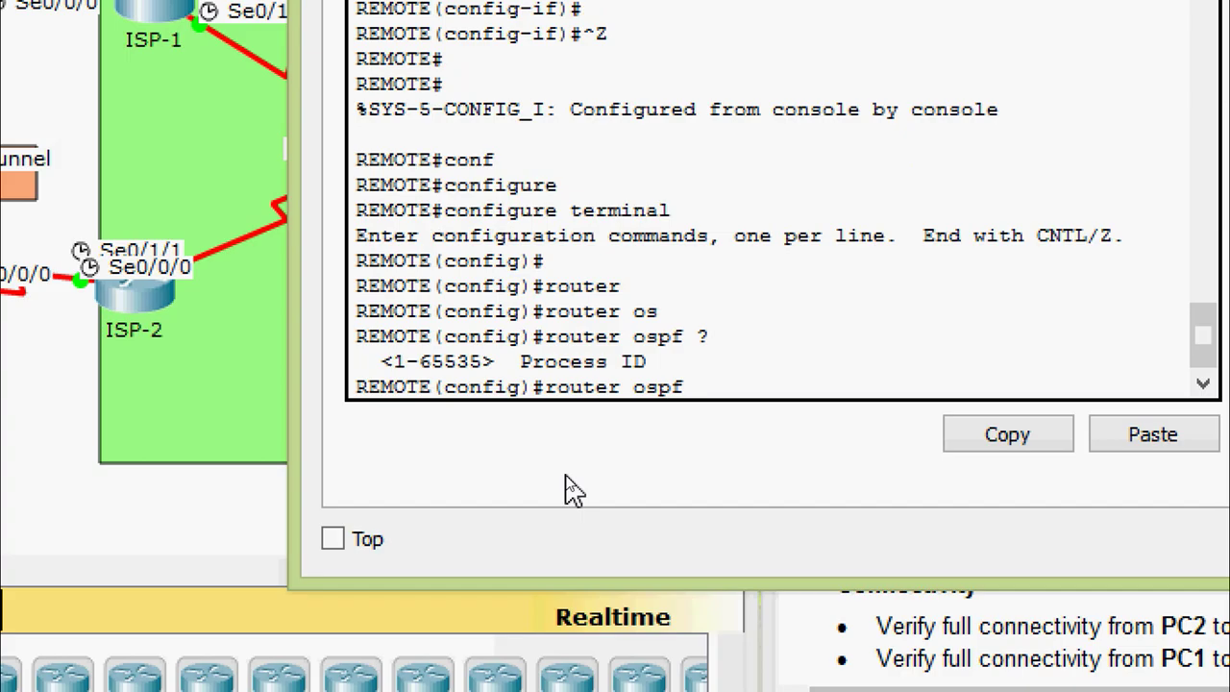
pyautogui.write('1000')
pyautogui.press('BackSpace')
pyautogui.press('Return')
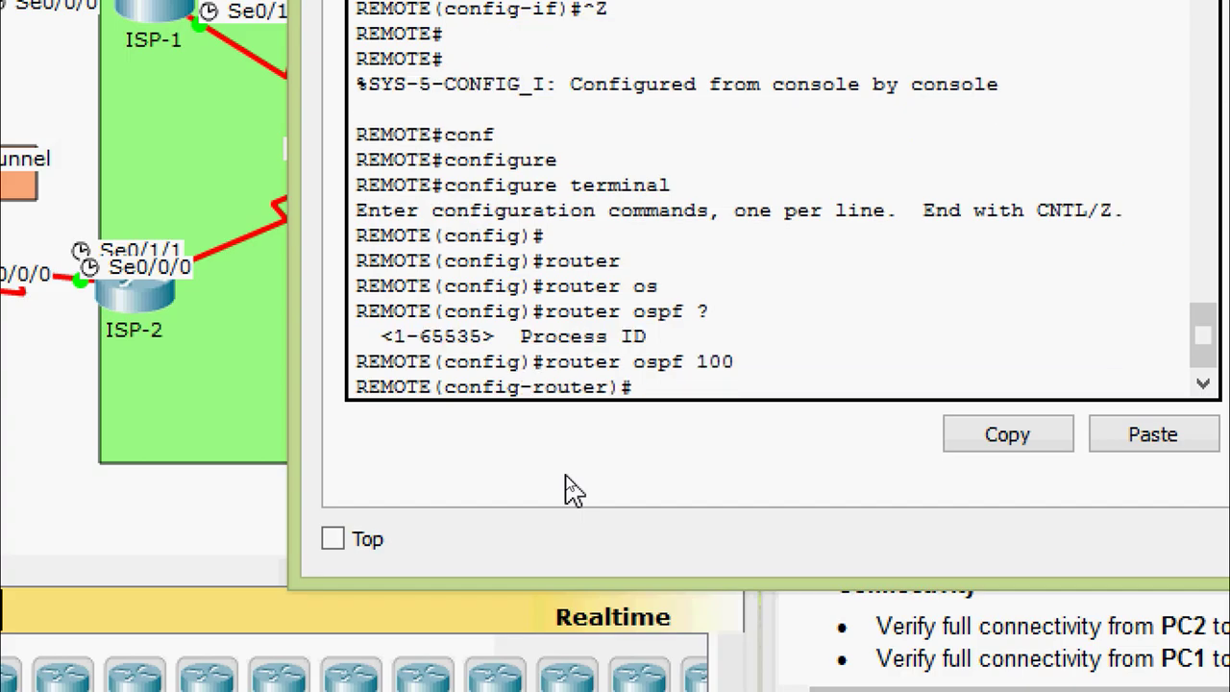
# Advertise 192.168.20.0 0.0.0.255 and 10.1.1.0 0.0.0.3 in area 0
pyautogui.write('net')
pyautogui.press('Tab')
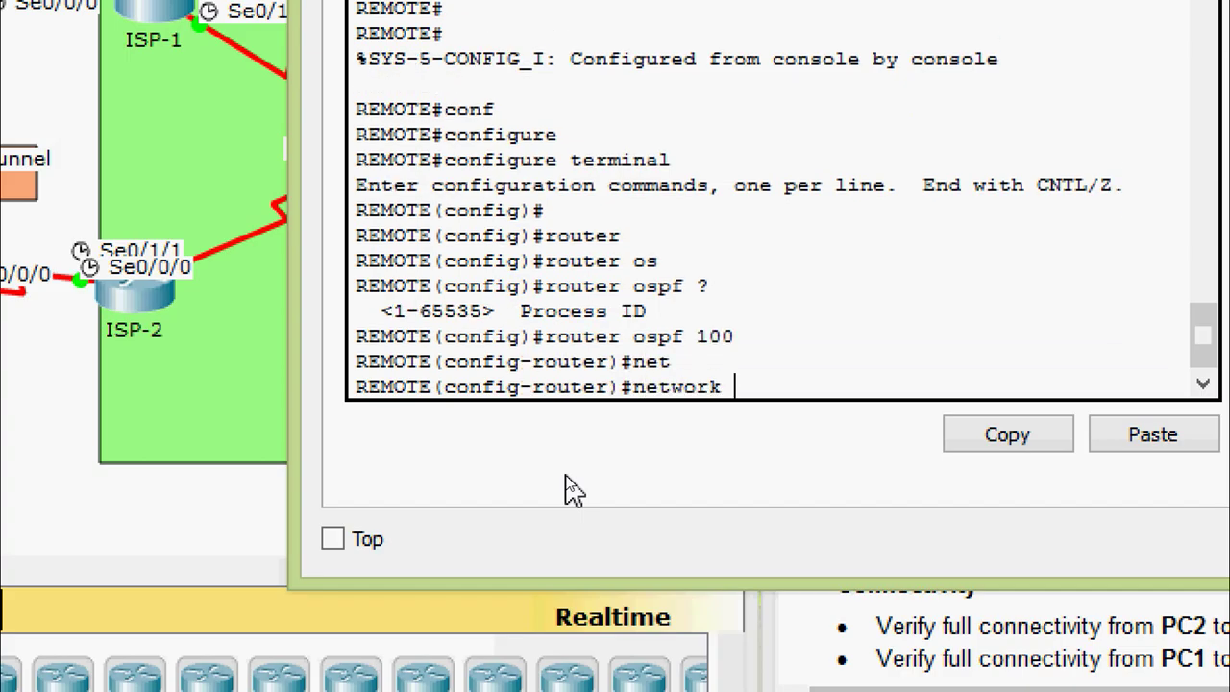
pyautogui.write('192.168.20.0 >')
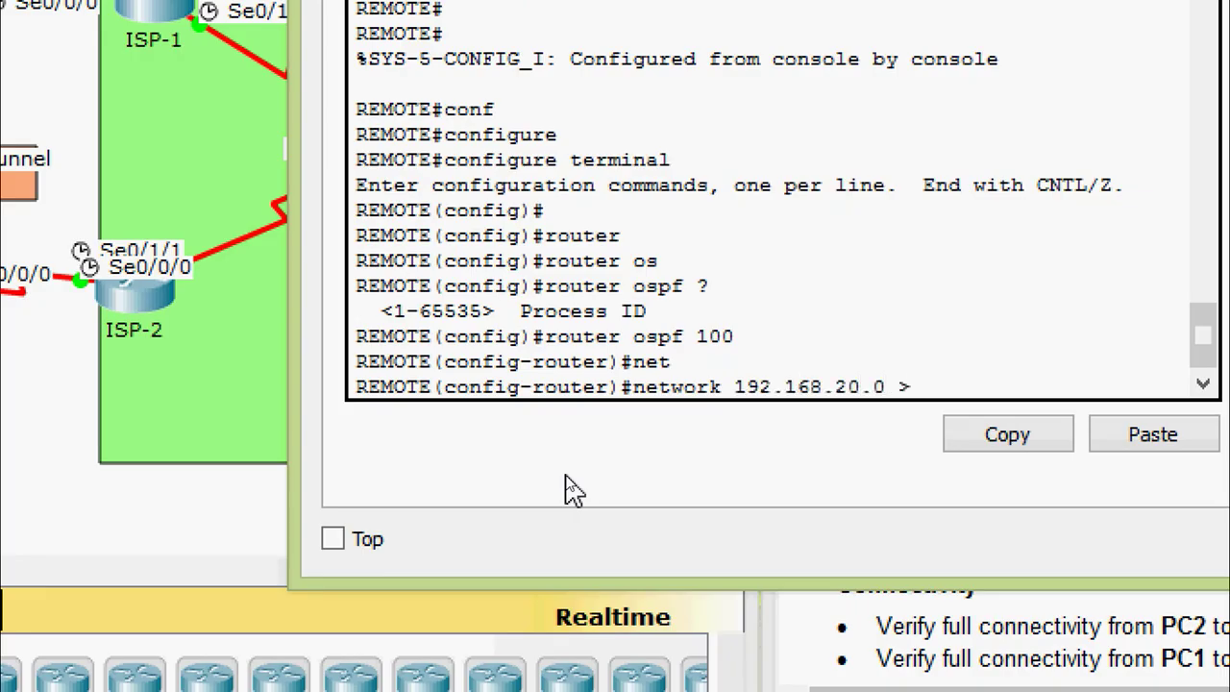
pyautogui.write('?')
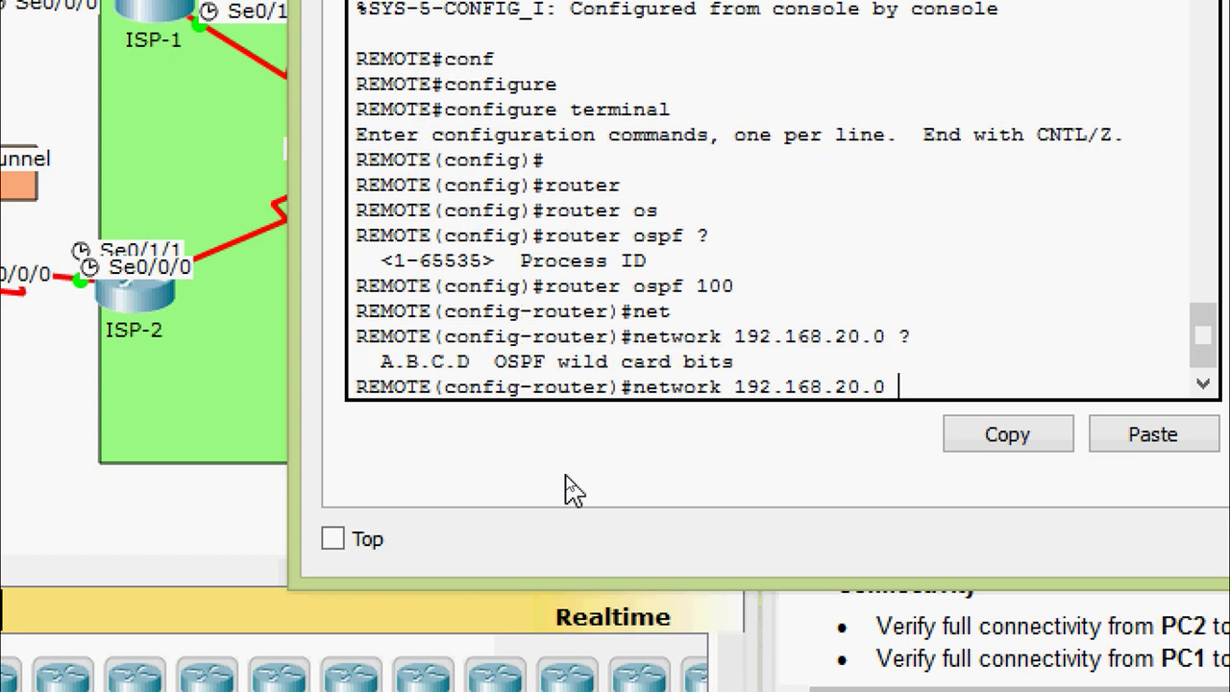
pyautogui.write('0.0.0.255')
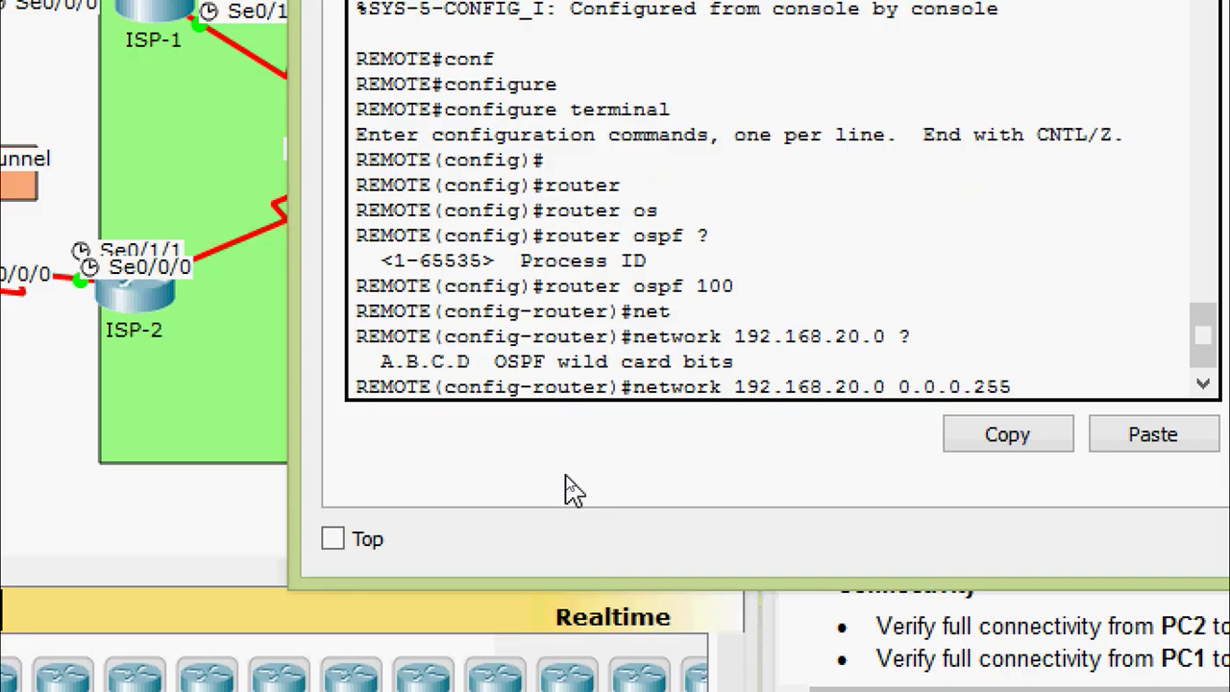
pyautogui.write(' are')
pyautogui.press('Tab')
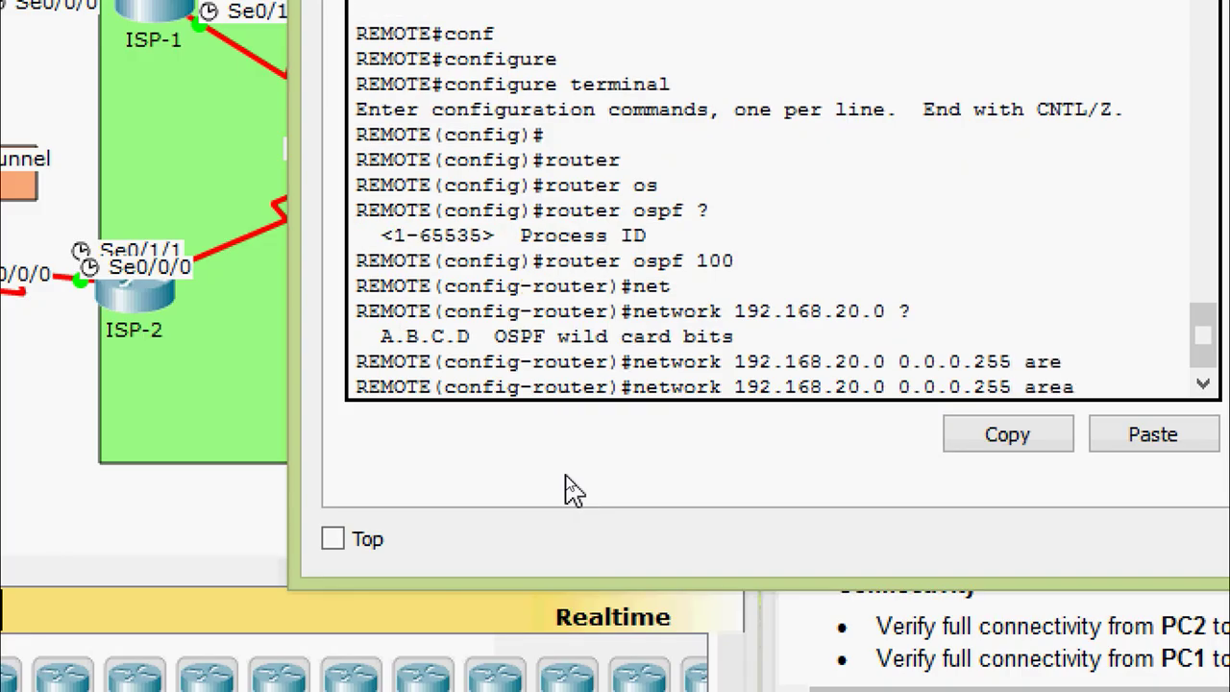
pyautogui.write('0')
pyautogui.press('Return')
pyautogui.write('net')
pyautogui.press('Tab')
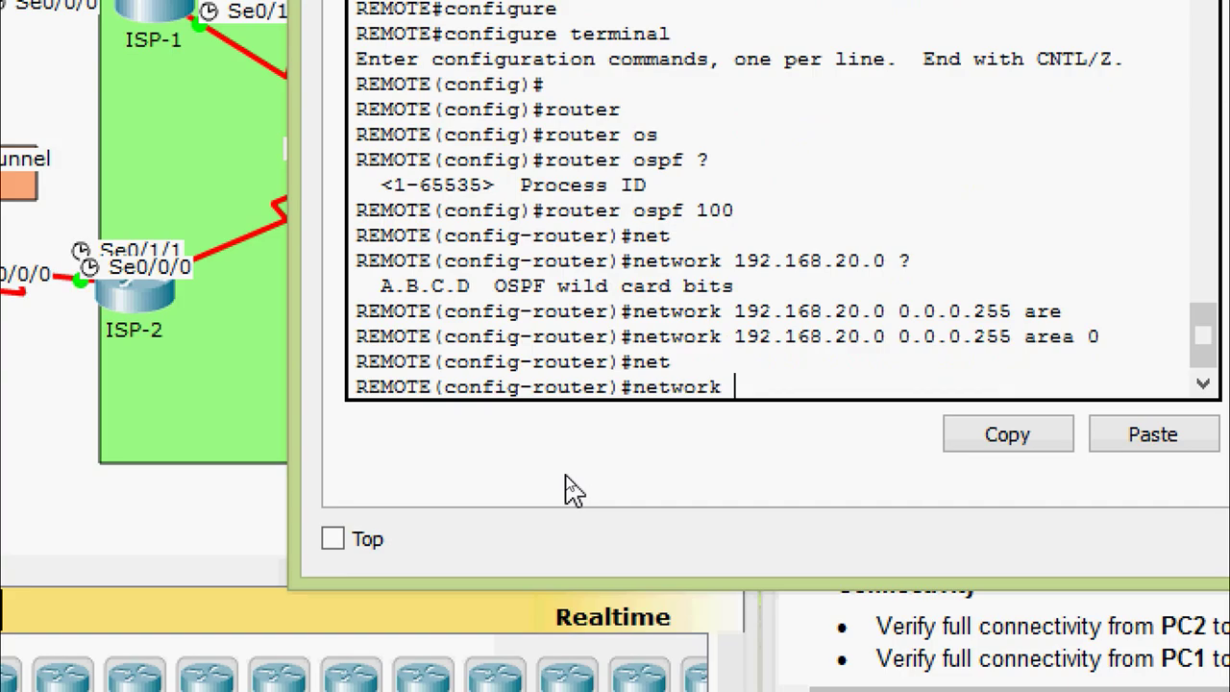
pyautogui.write('10.1.1.0 0.0.0')
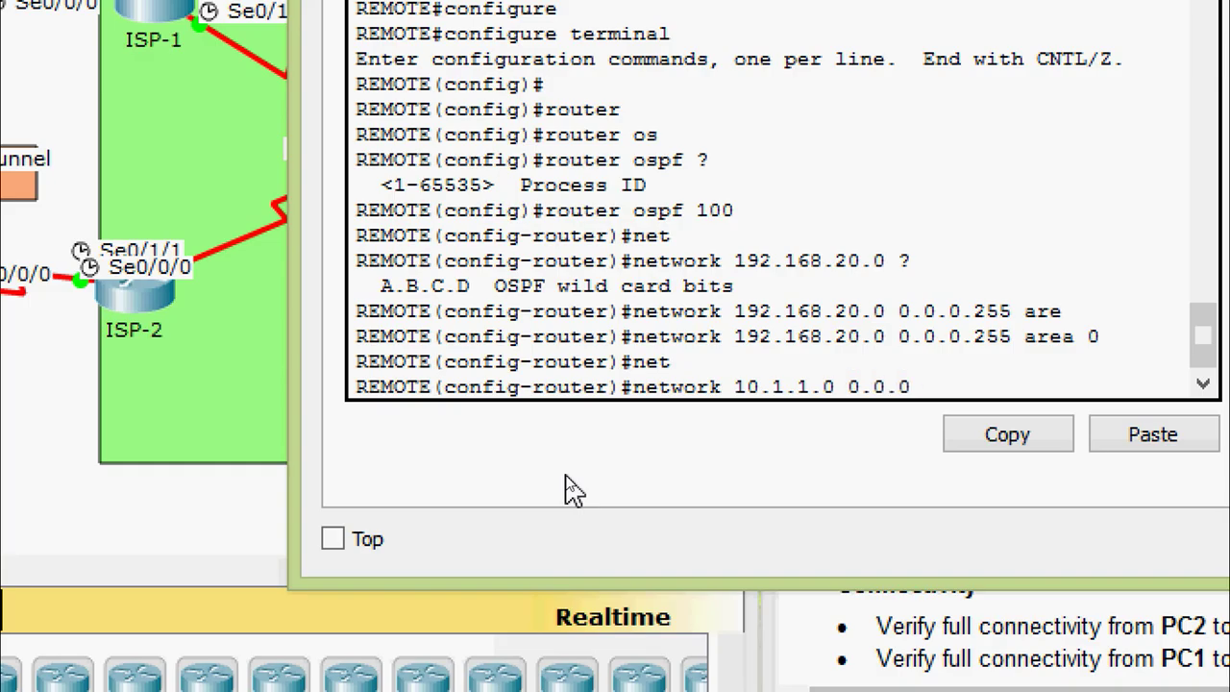
pyautogui.write('.3 are')
pyautogui.press('Tab')
pyautogui.write('0')
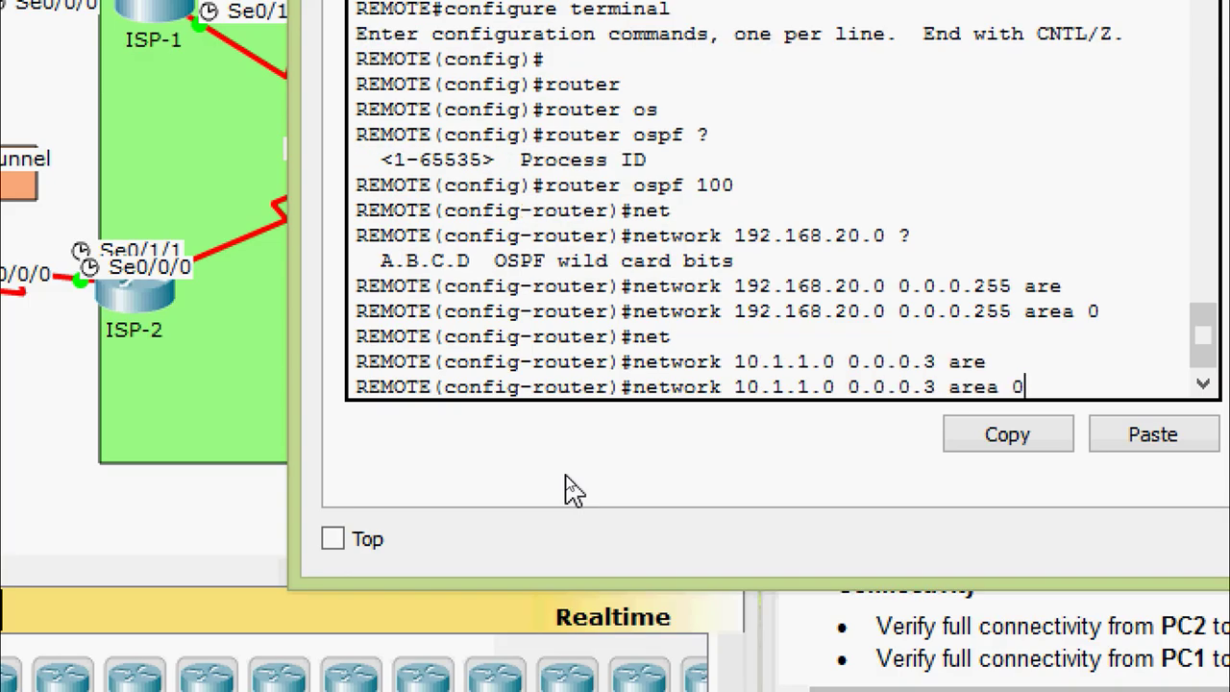
pyautogui.press('Return')
# Make GigabitEthernet 0/0 a passive interface
pyautogui.write('pas')
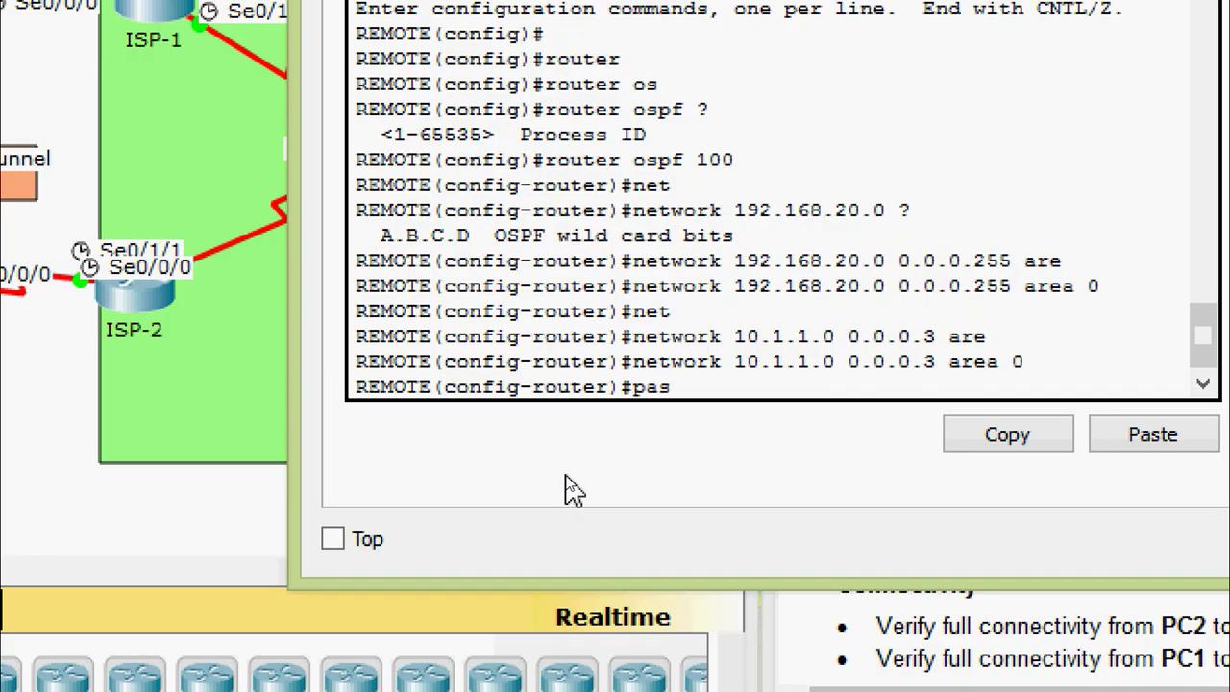
pyautogui.press('Tab')
pyautogui.write('gi')
pyautogui.press('Tab')
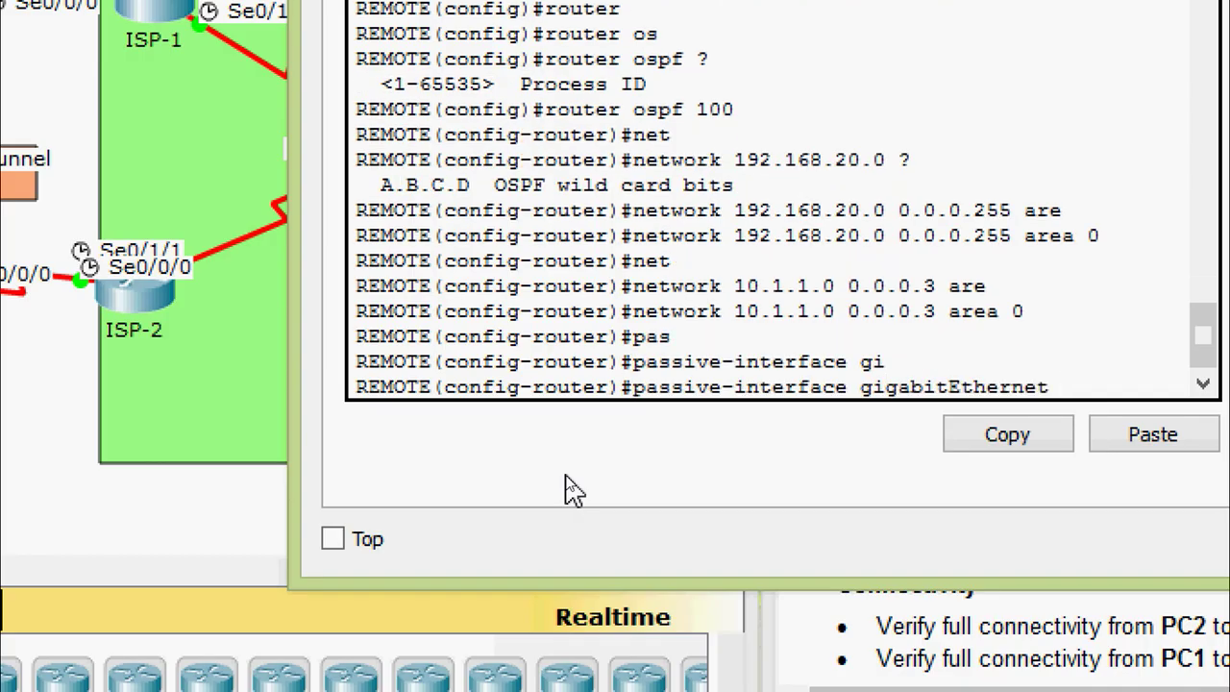
pyautogui.write('0/0')
pyautogui.press('Return')
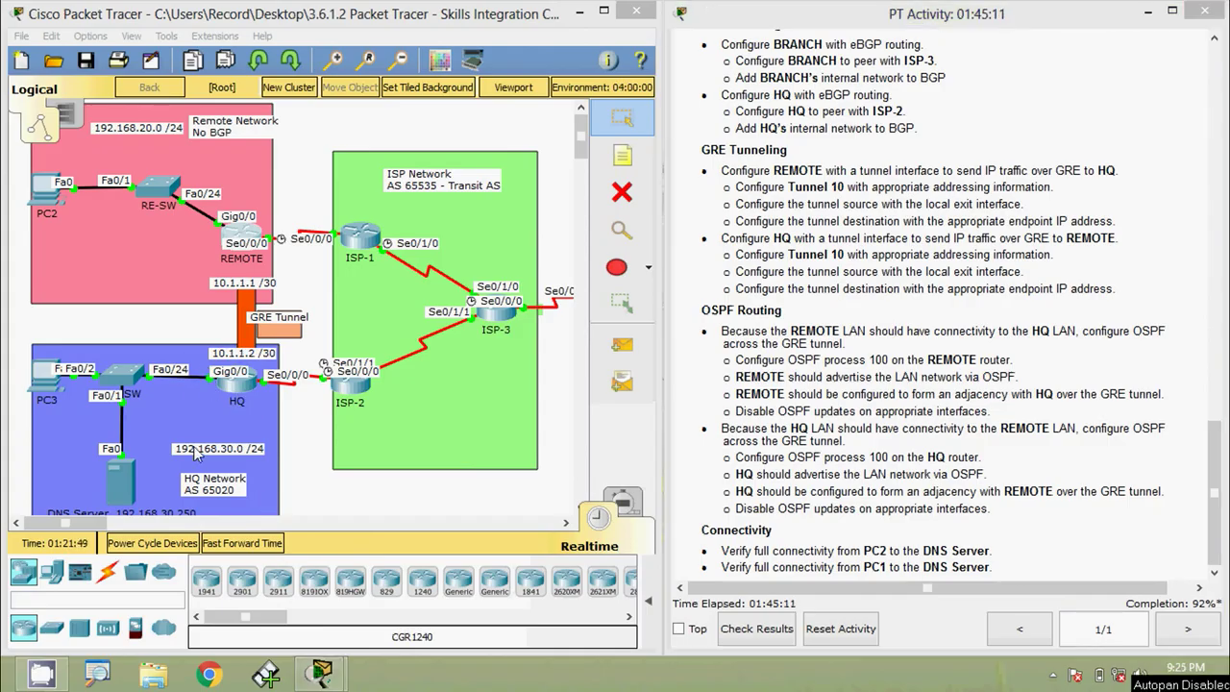
# On the HQ router, enter global configuration mode and start OSPF process 100
pyautogui.click(237, 392)
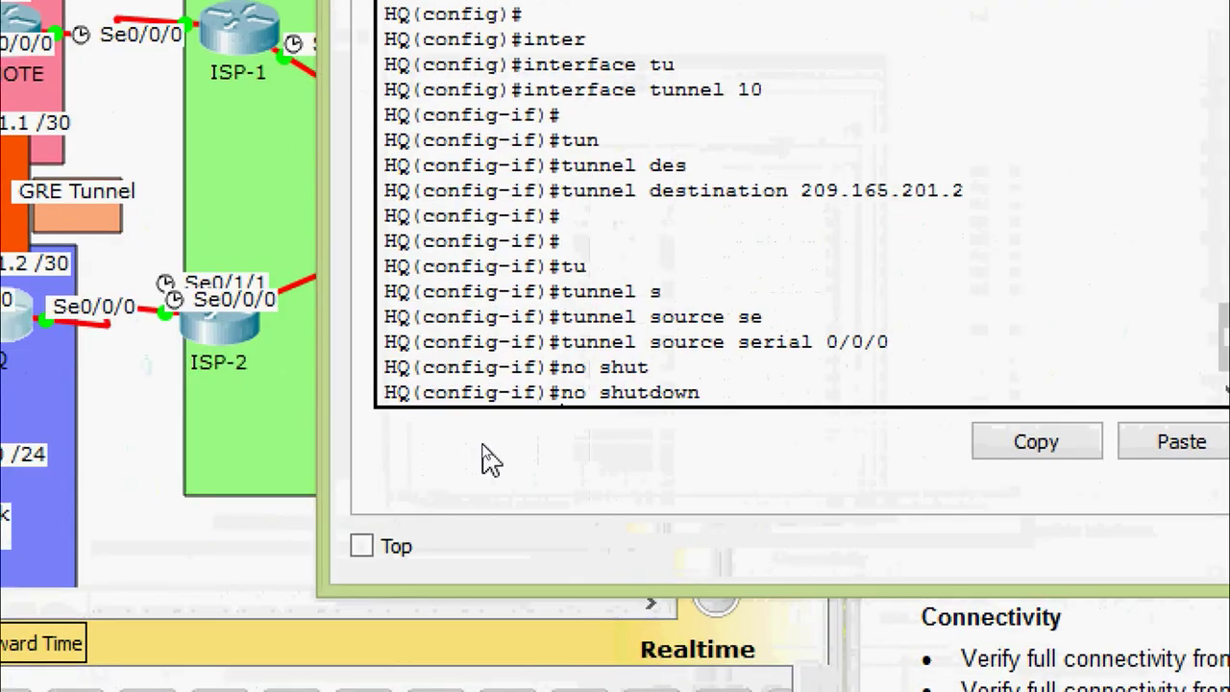
pyautogui.hotkey('ctrl', 'z')
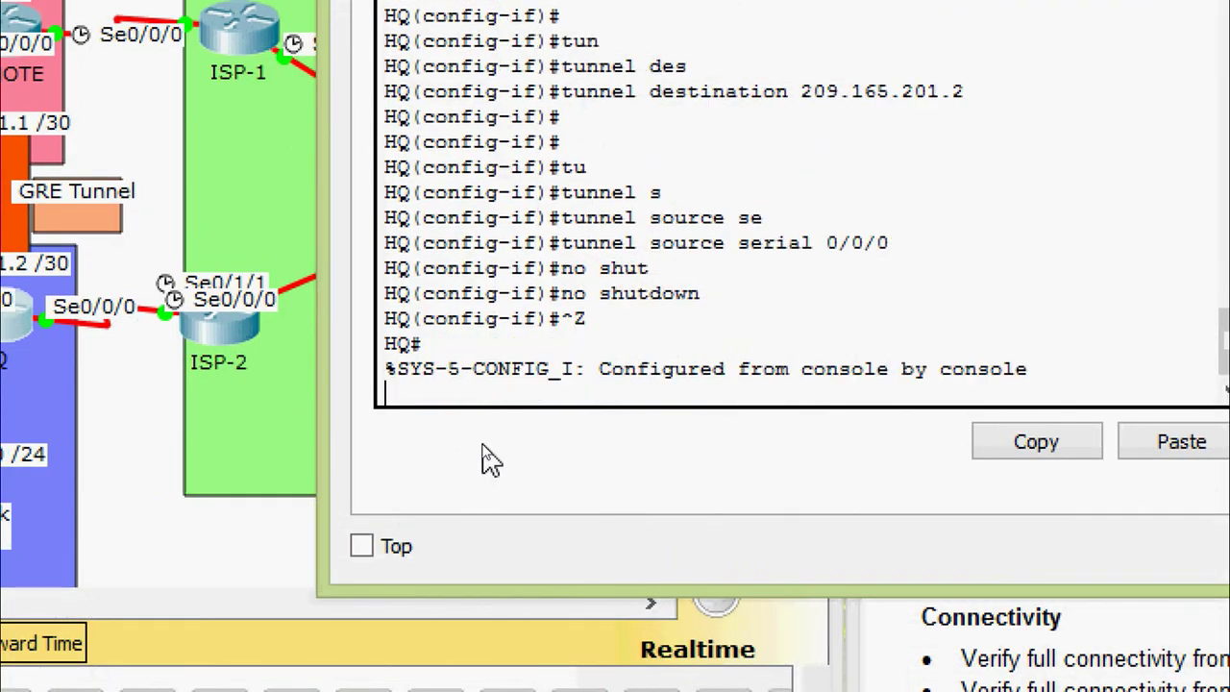
pyautogui.press('Return')
pyautogui.press('Return')
pyautogui.write('con')
pyautogui.press('Tab')
pyautogui.press('Tab')
pyautogui.press('Tab')
pyautogui.write('f')
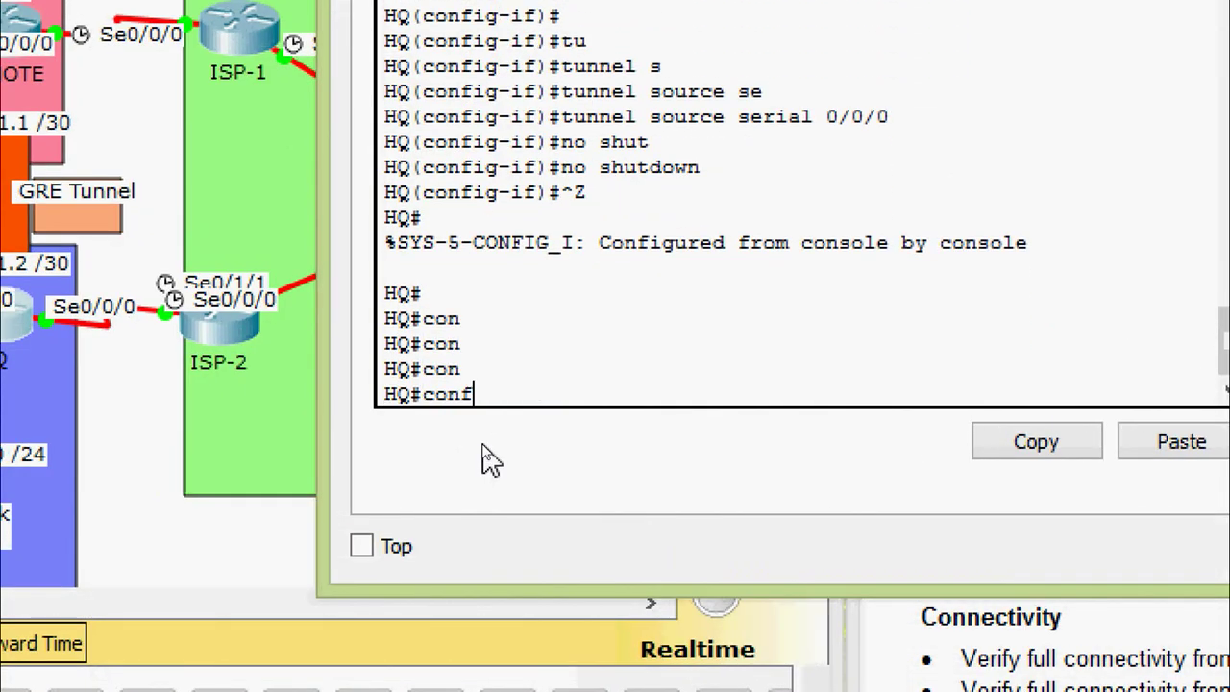
pyautogui.press('Tab')
pyautogui.write('t')
pyautogui.press('Tab')
pyautogui.press('Tab')
pyautogui.press('Return')
pyautogui.press('Return')
pyautogui.press('Return')
pyautogui.write('rou')
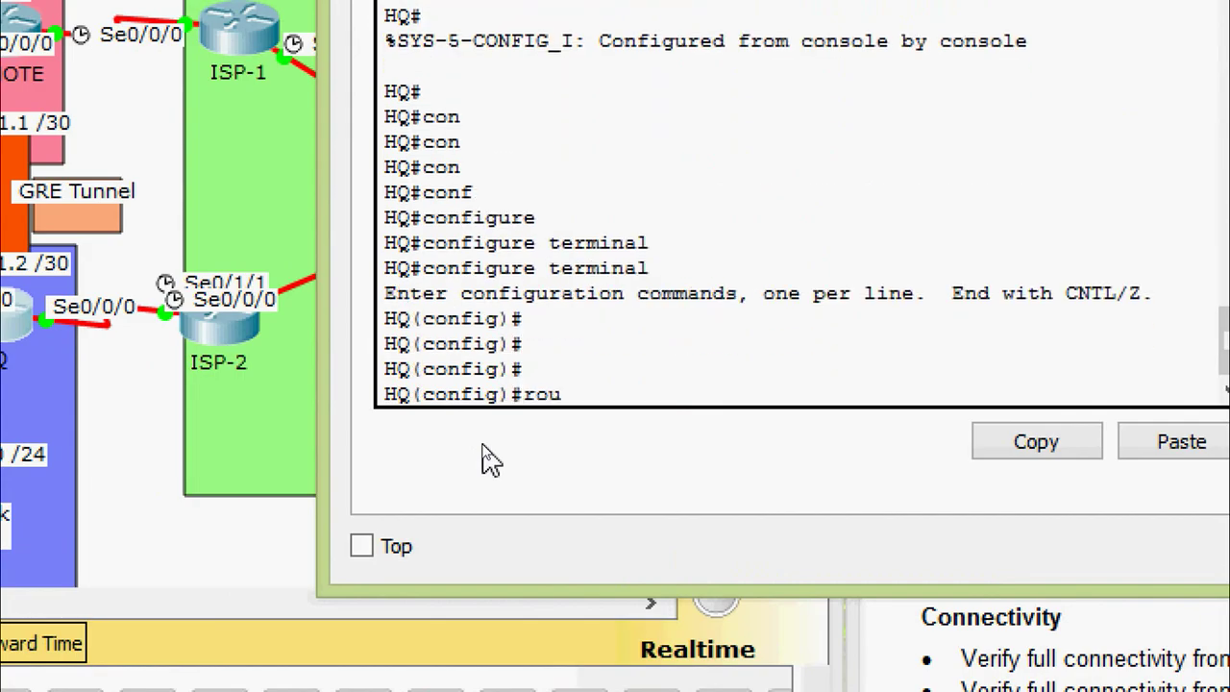
pyautogui.write('ter')
pyautogui.press('Tab')
pyautogui.write('os')
pyautogui.press('Tab')
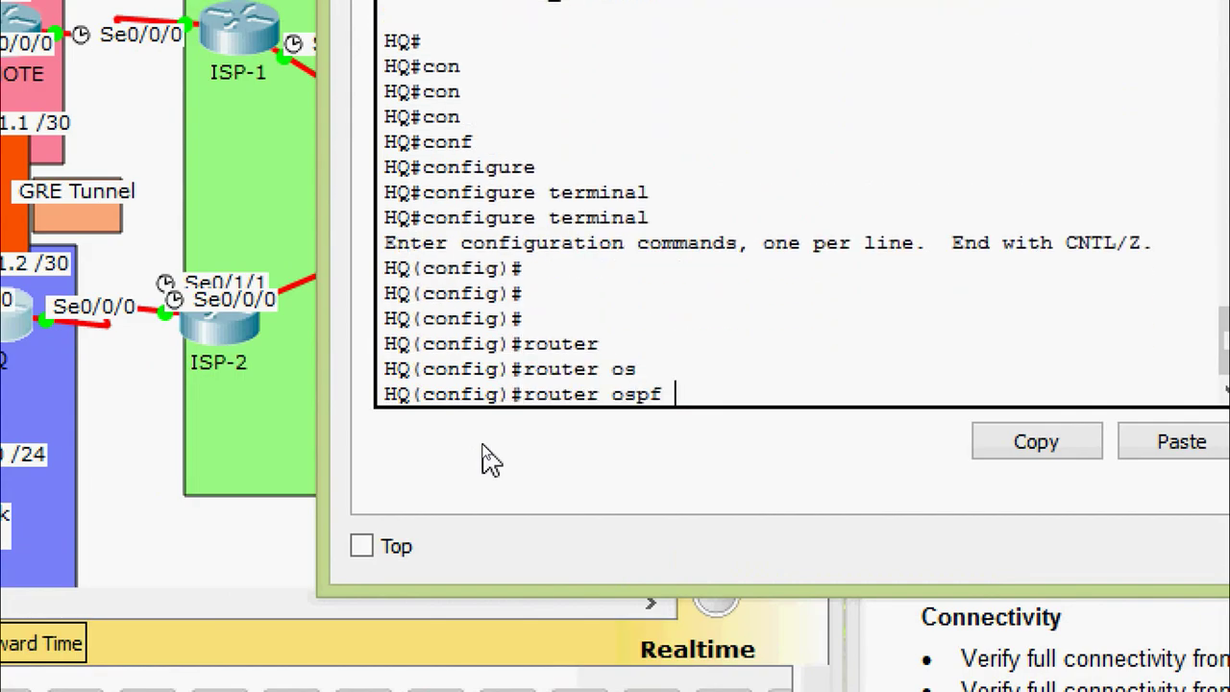
pyautogui.write('100')
pyautogui.press('Return')
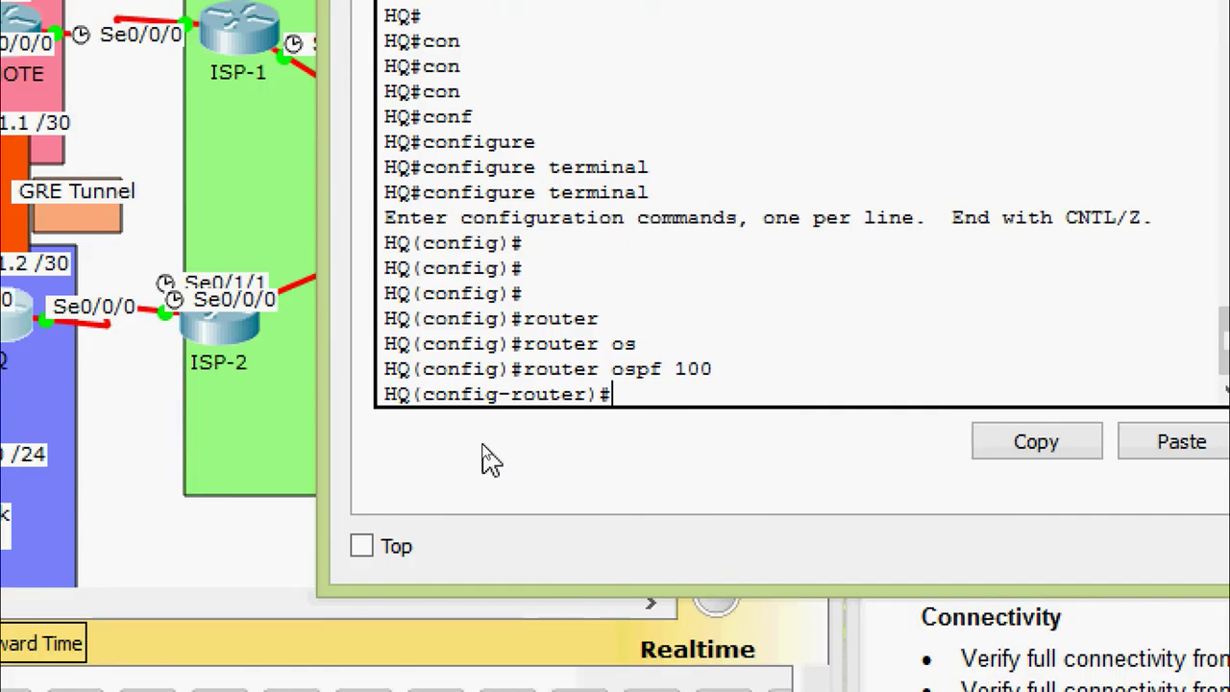
# Advertise 192.168.30.0 0.0.0.255 and 10.1.1.0 0.0.0.3 in OSPF area 0
pyautogui.write('net')
pyautogui.press('Tab')
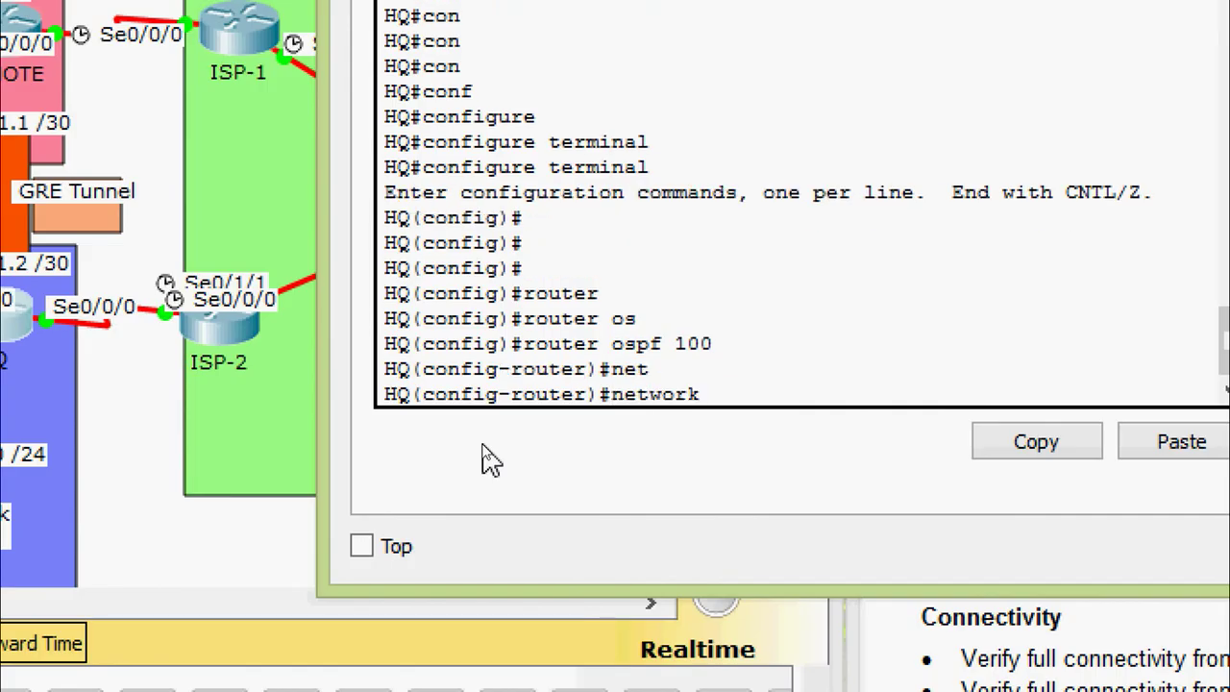
pyautogui.write('192.168.')
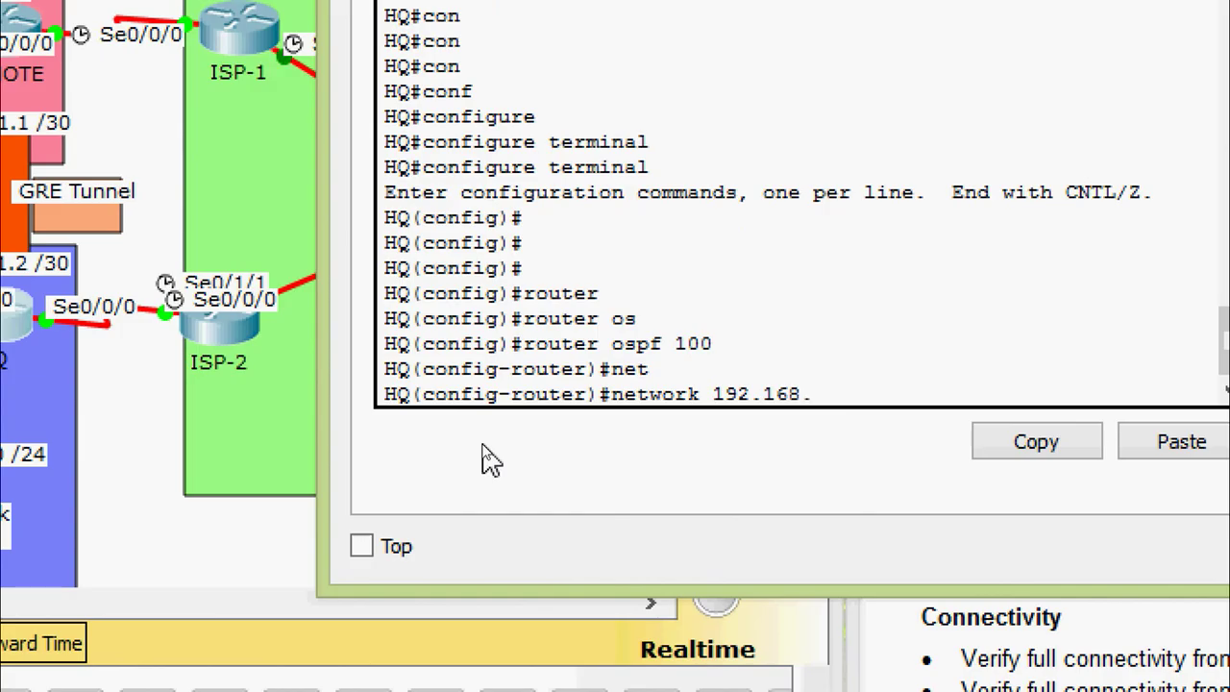
pyautogui.write('30.0 0.0.0.')
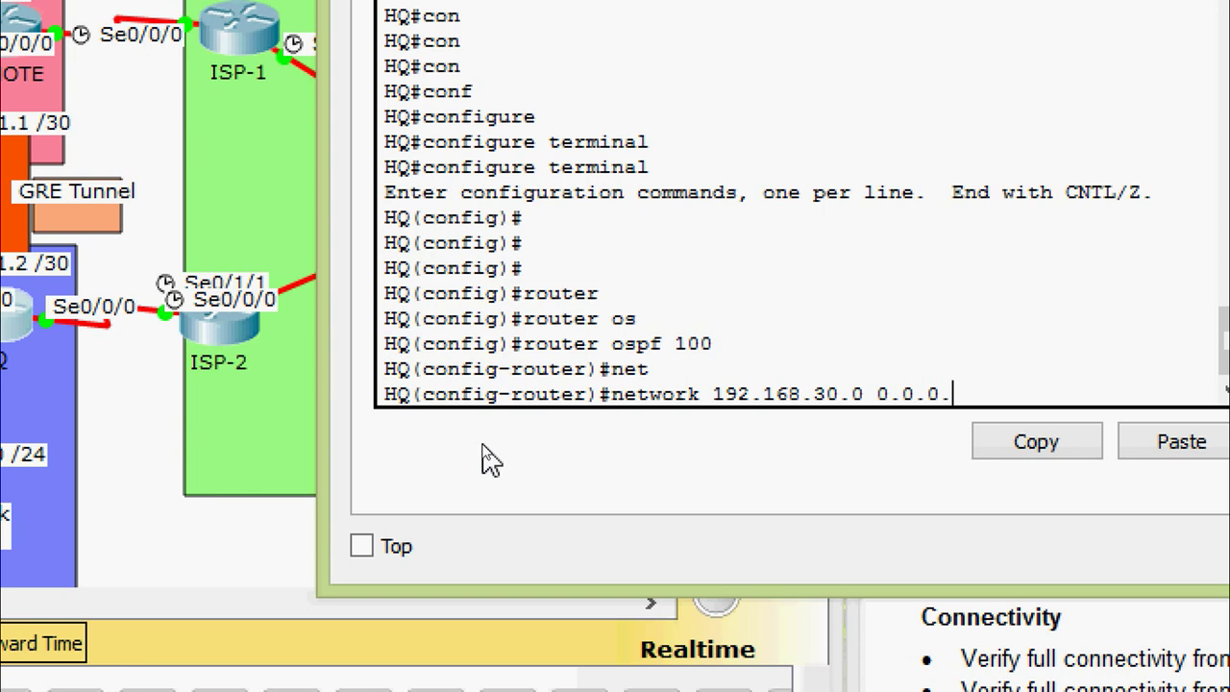
pyautogui.write('255 ar')
pyautogui.press('Tab')
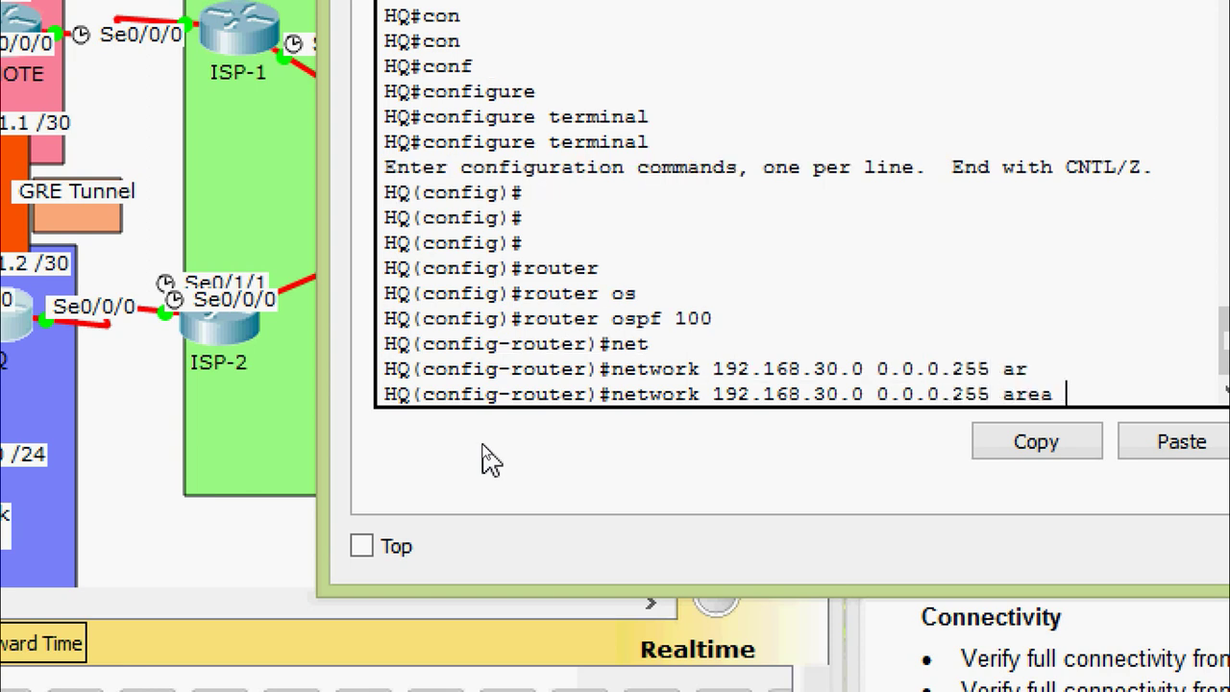
pyautogui.write('0')
pyautogui.press('Return')
pyautogui.write('net')
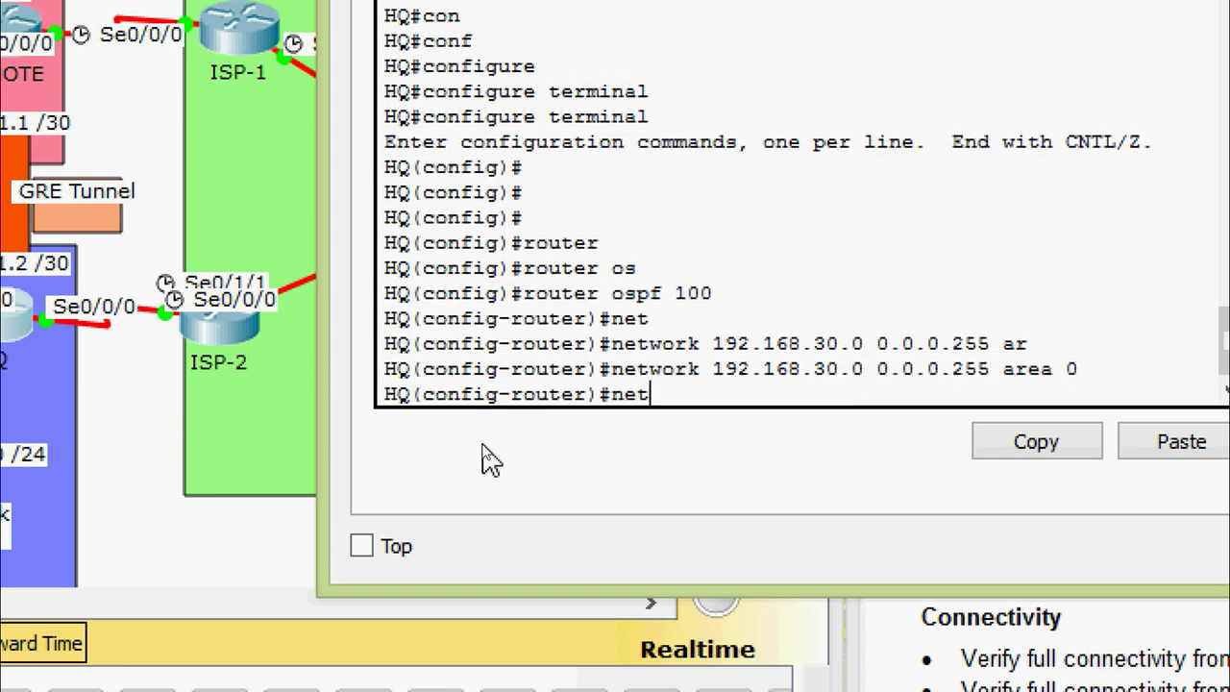
pyautogui.press('Tab')
pyautogui.write('1')
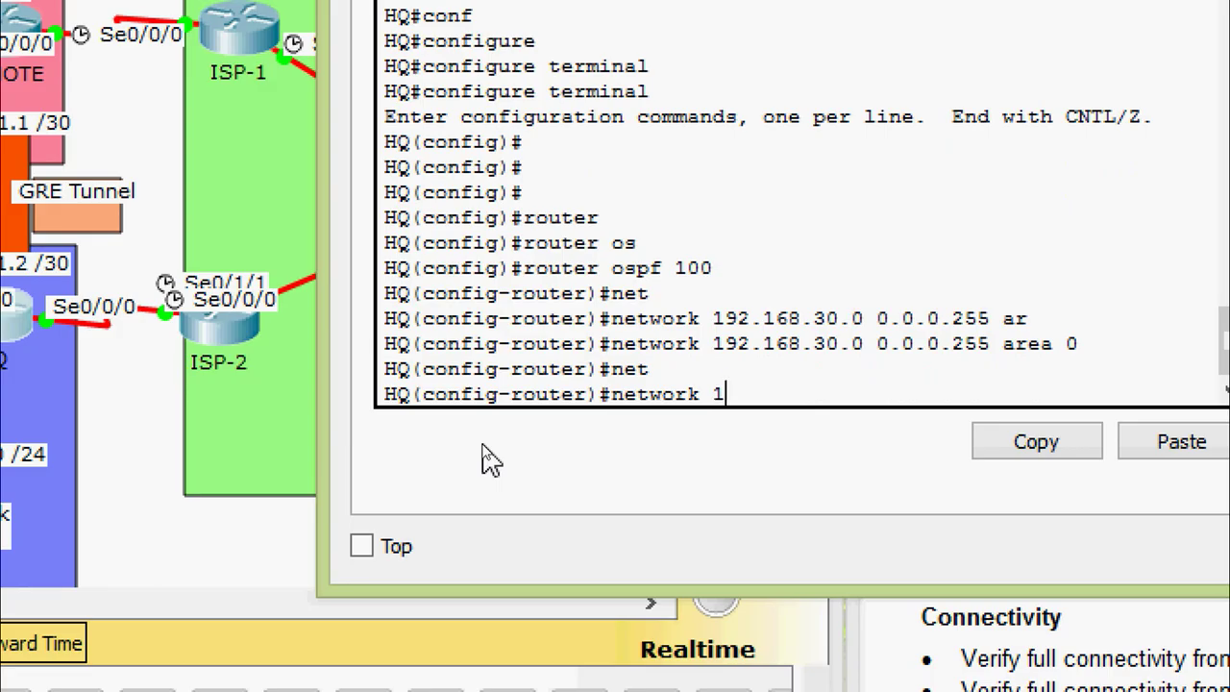
pyautogui.write('0.1.1.0 0.0.0.3')
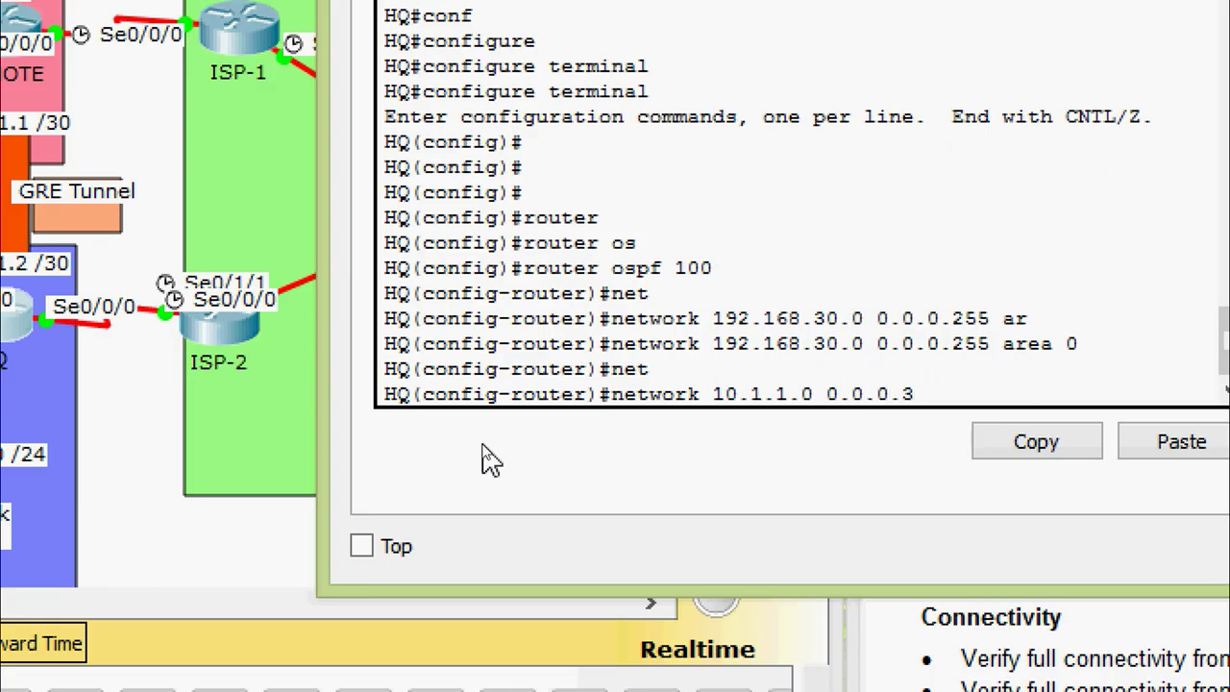
pyautogui.write(' ar')
pyautogui.press('Tab')
pyautogui.write('0')
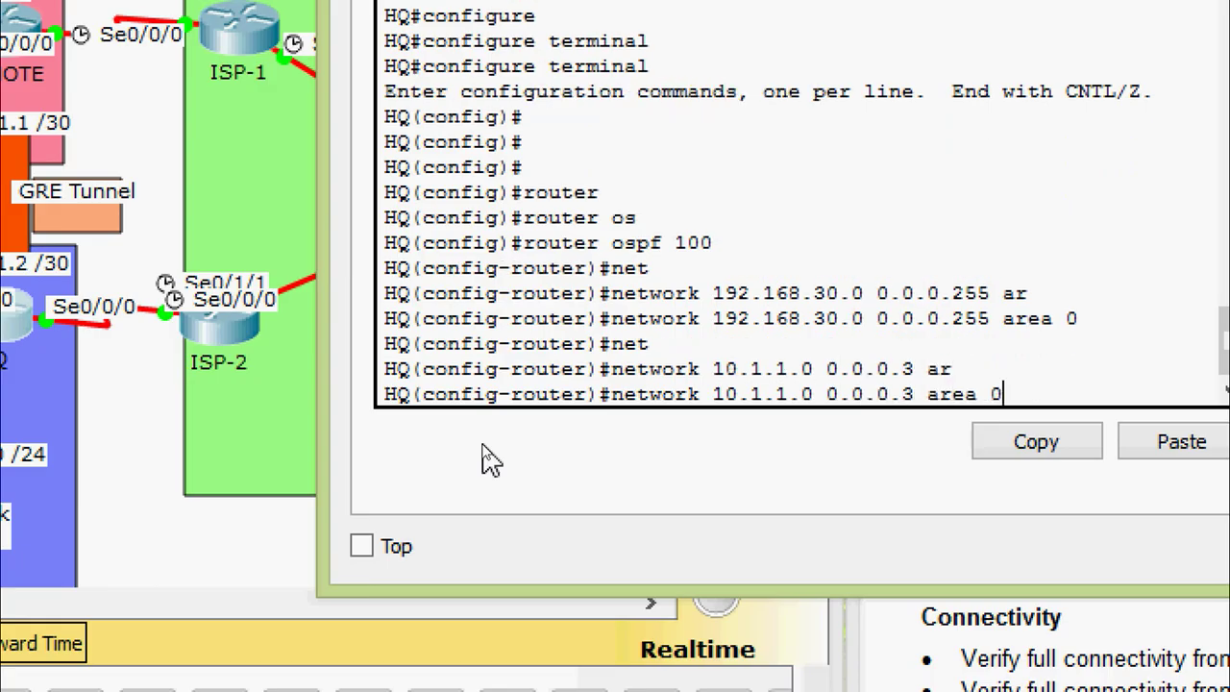
pyautogui.press('Return')
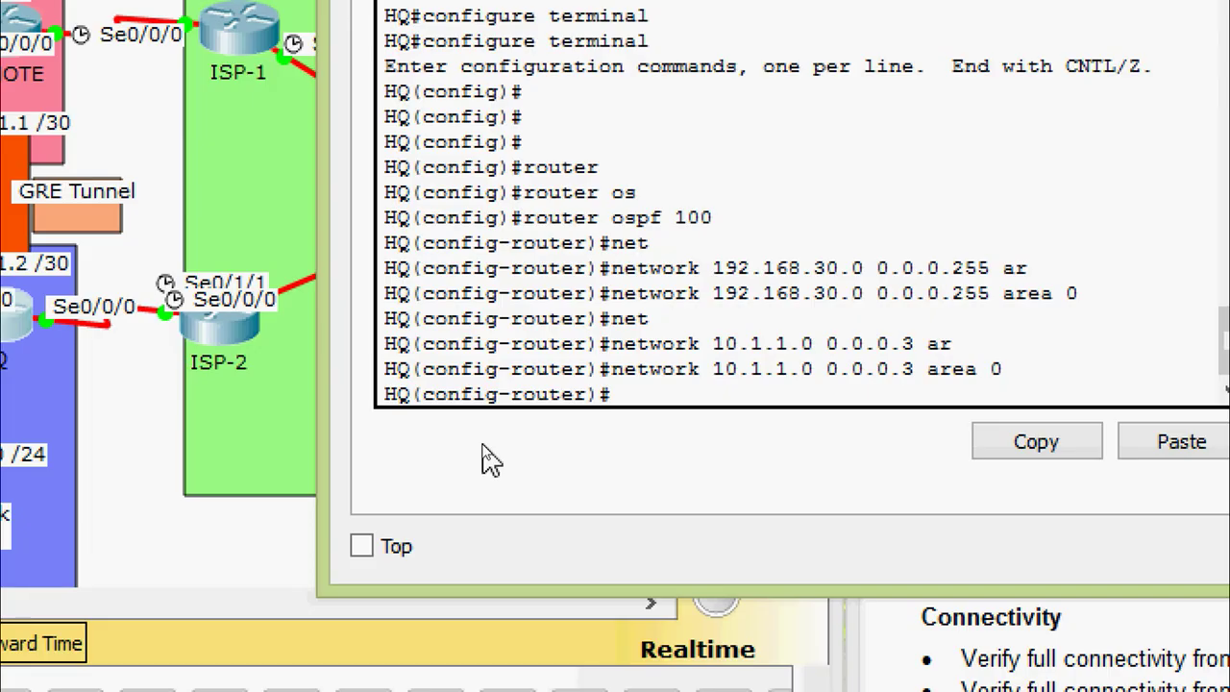
# Make GigabitEthernet 0/0 a passive interface in HQ's OSPF process
pyautogui.write('pas')
pyautogui.press('Tab')
pyautogui.write('gi')
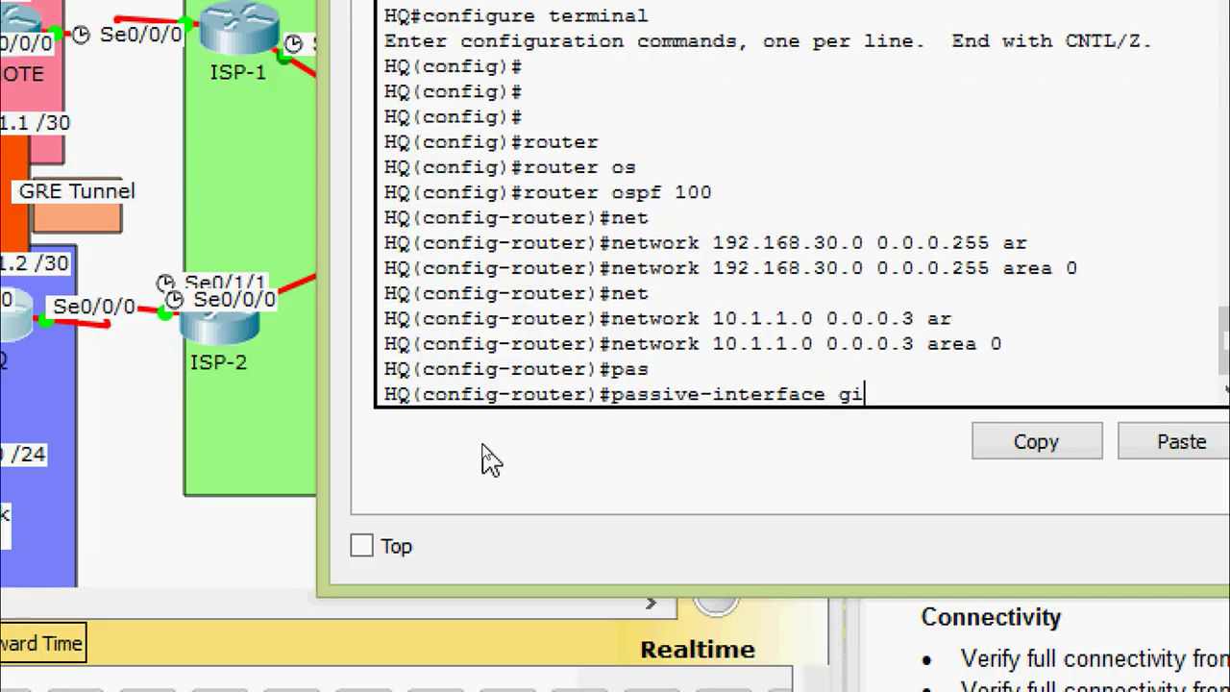
pyautogui.press('Tab')
pyautogui.write('0/0')
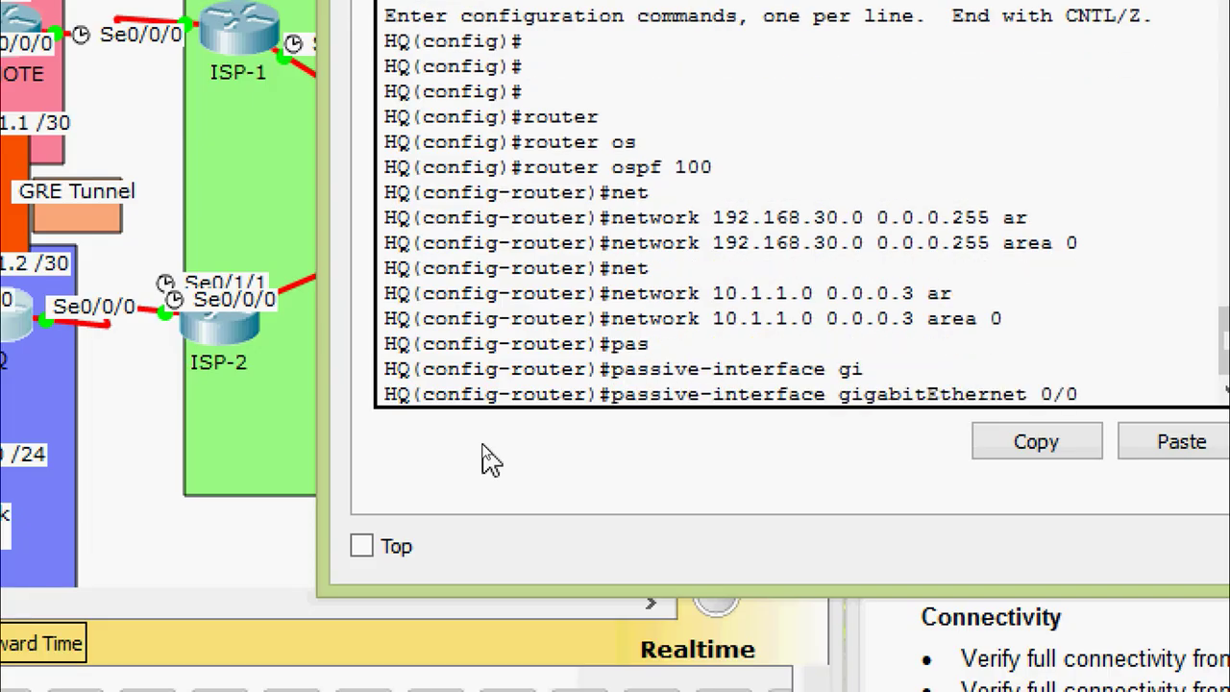
pyautogui.press('Return')
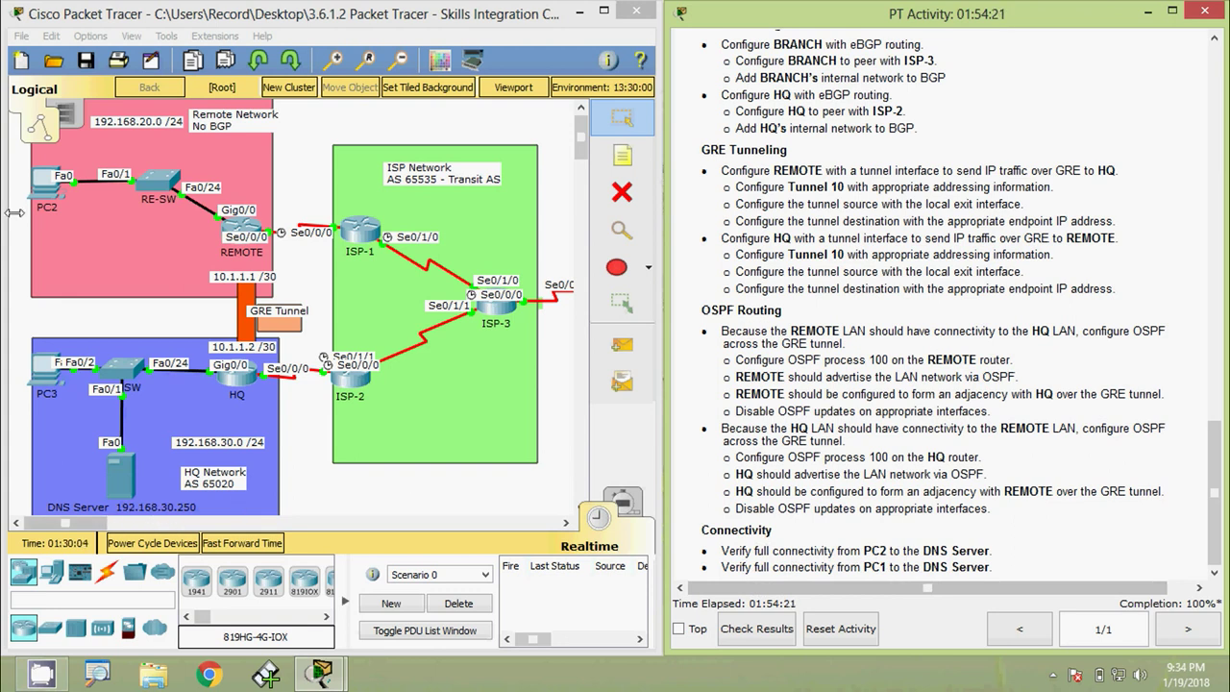
# Rerun the ping to the DNS server 192.168.30.250 from PC2's command prompt
pyautogui.click(44, 181)
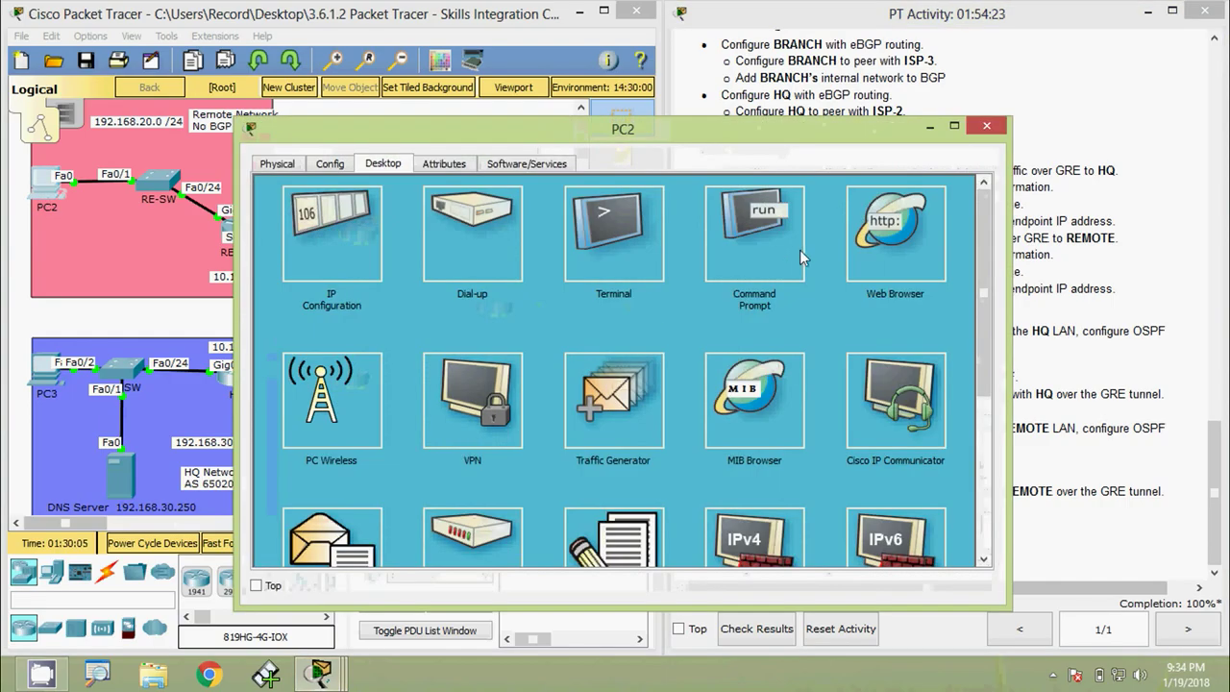
pyautogui.click(775, 257)
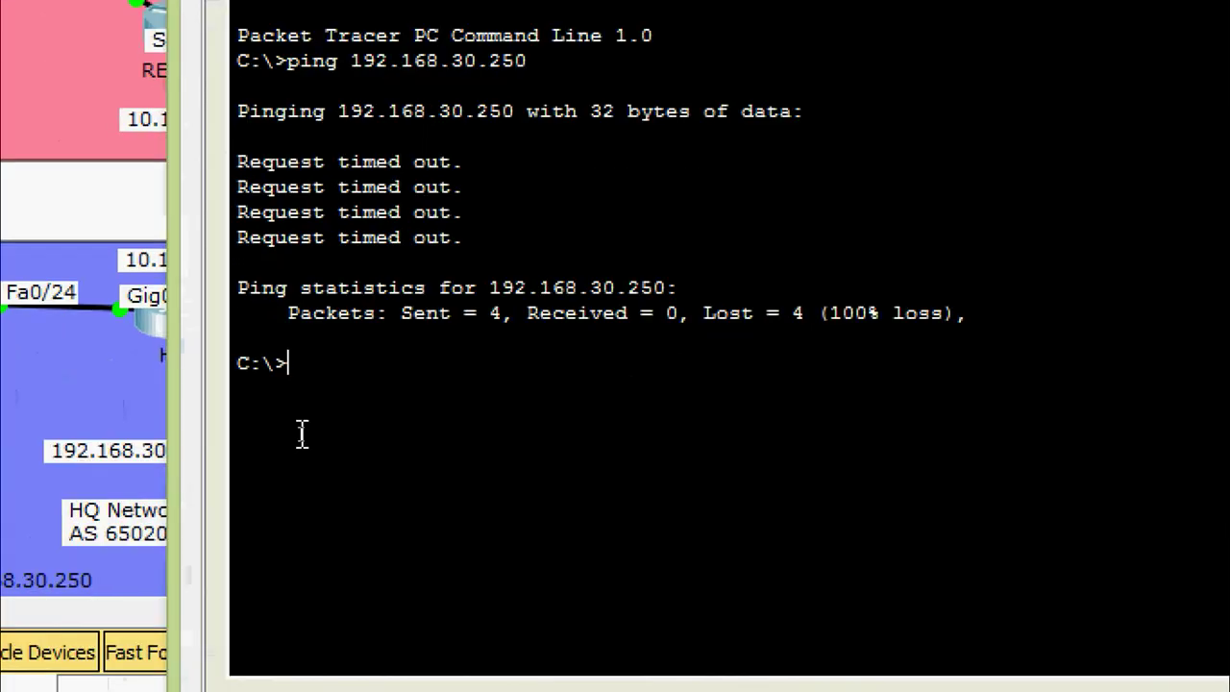
pyautogui.press('Up')
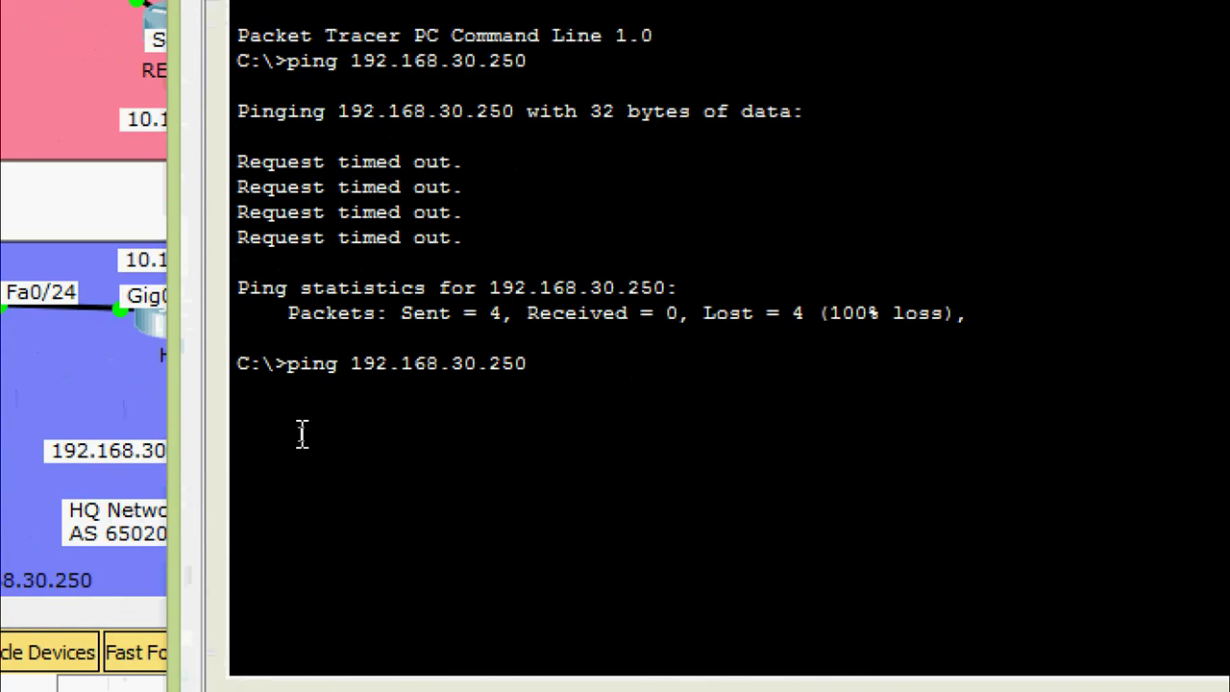
pyautogui.press('Return')
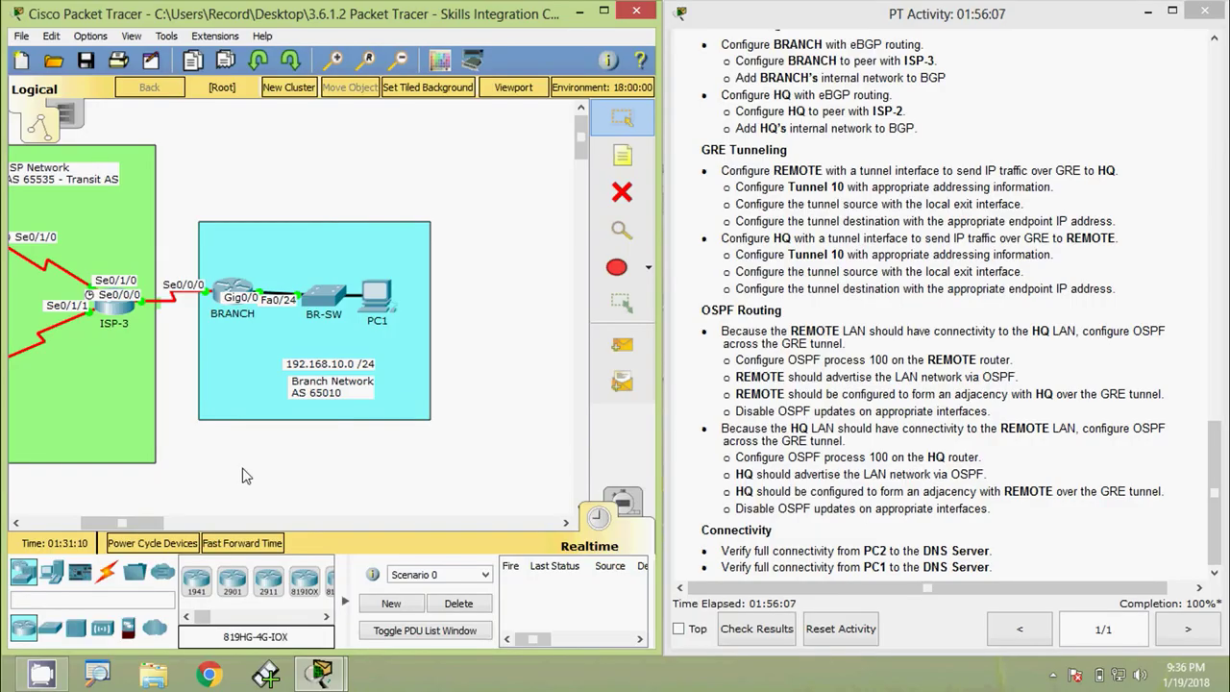
# Ping the DNS server at 192.168.30.250 from PC1's command prompt
pyautogui.click(353, 219)
pyautogui.click(755, 240)
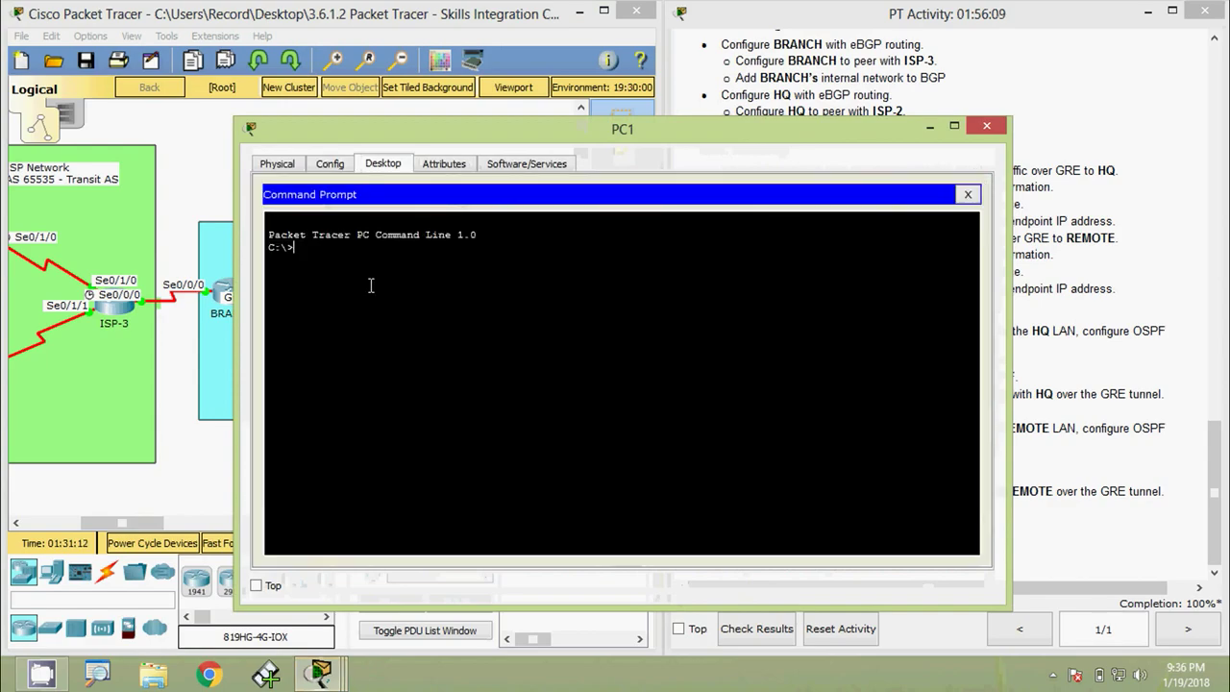
pyautogui.write('ping ')
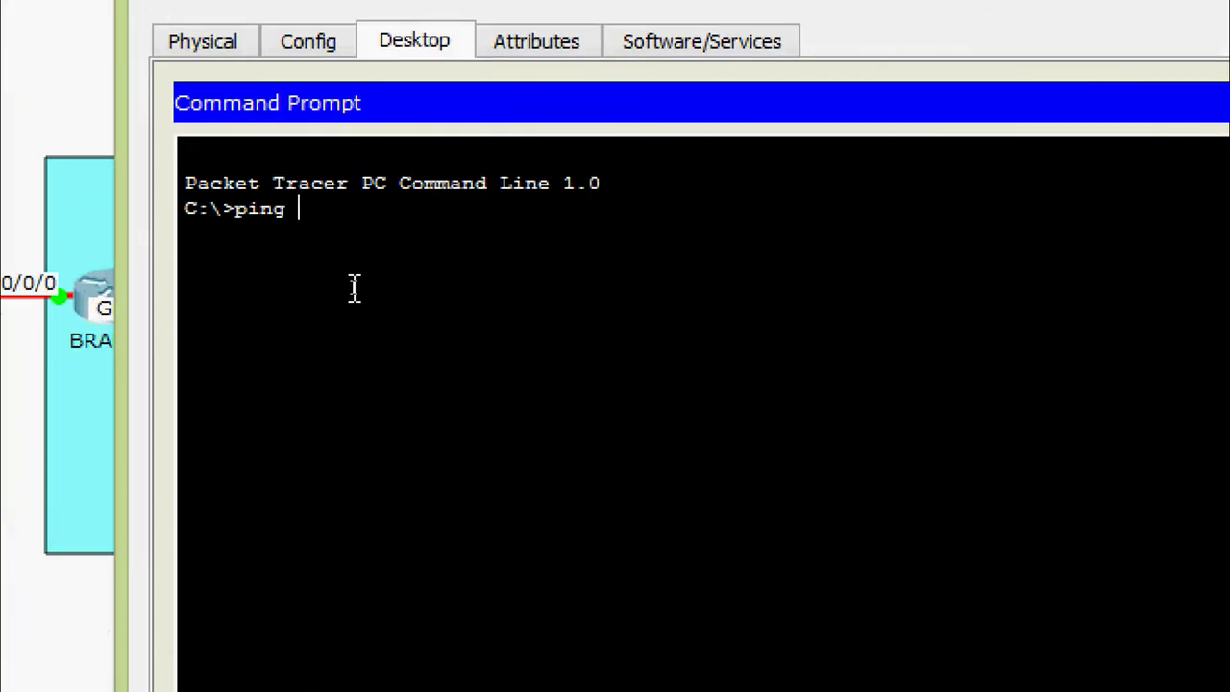
pyautogui.write('192.168.30.250')
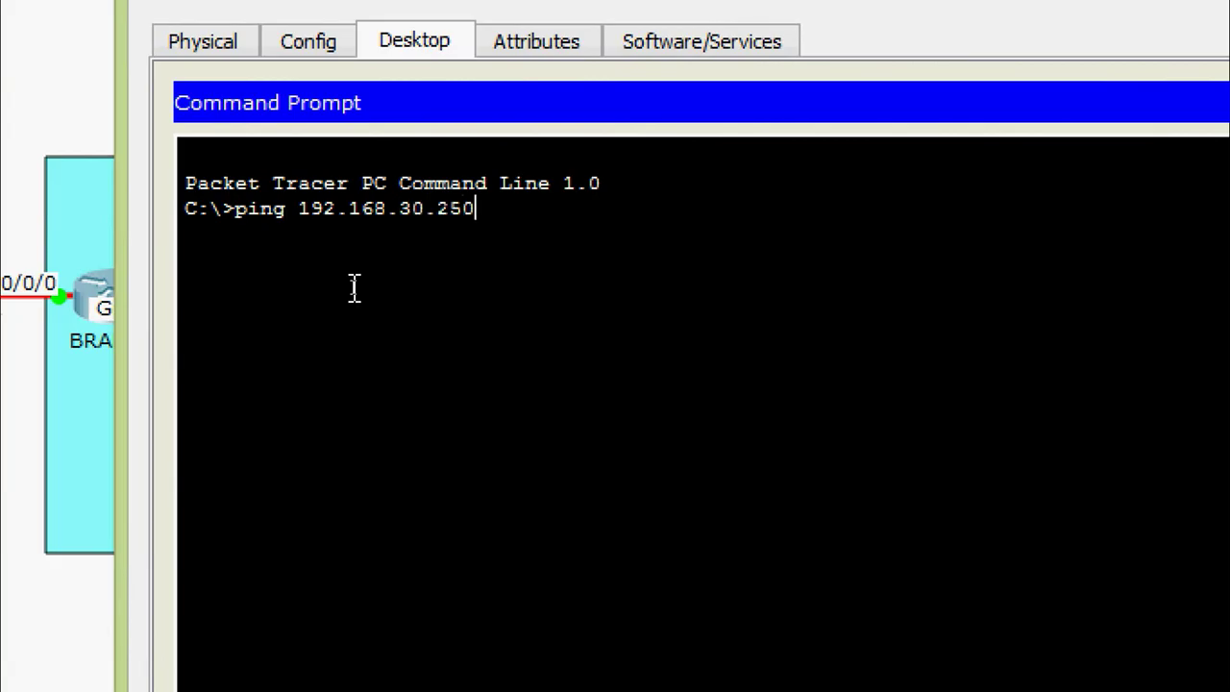
pyautogui.press('Return')
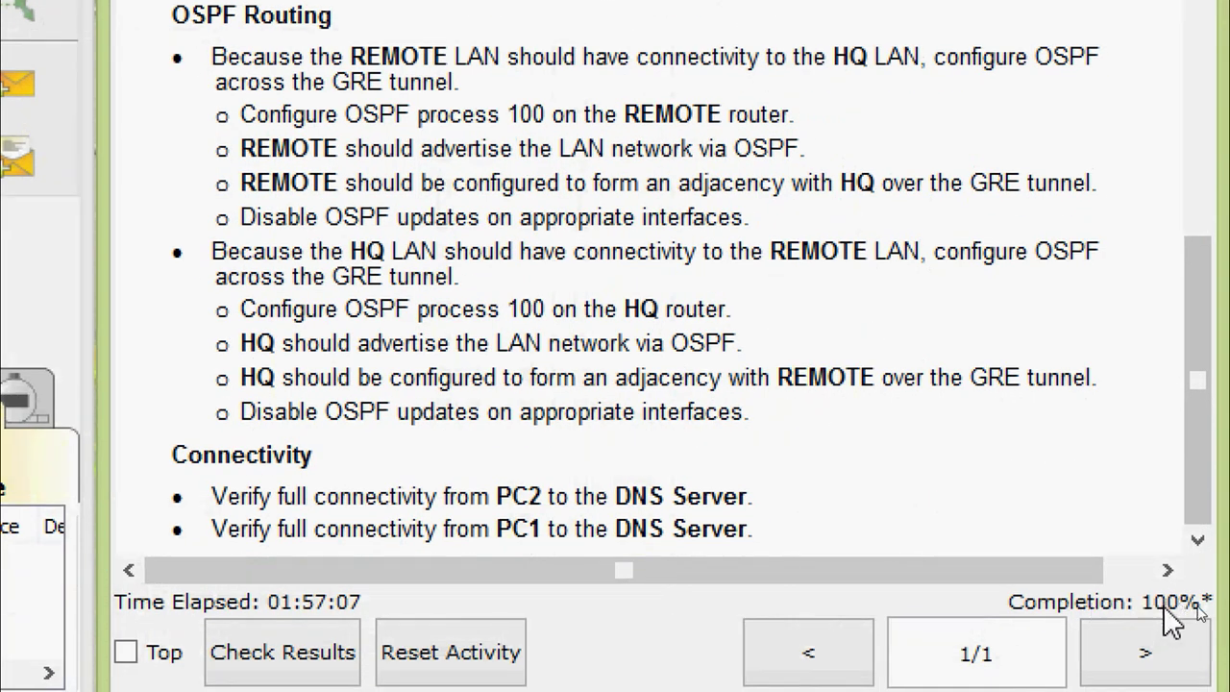
pyautogui.moveTo(1165, 605)
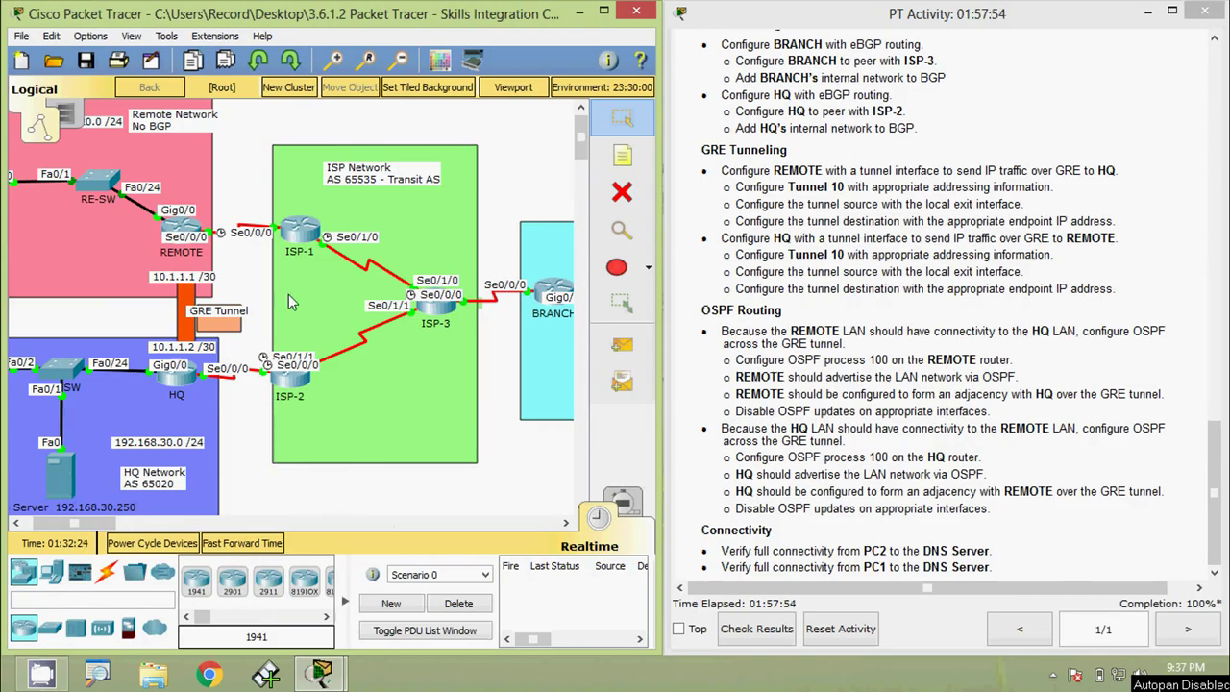
pyautogui.click(301, 246)
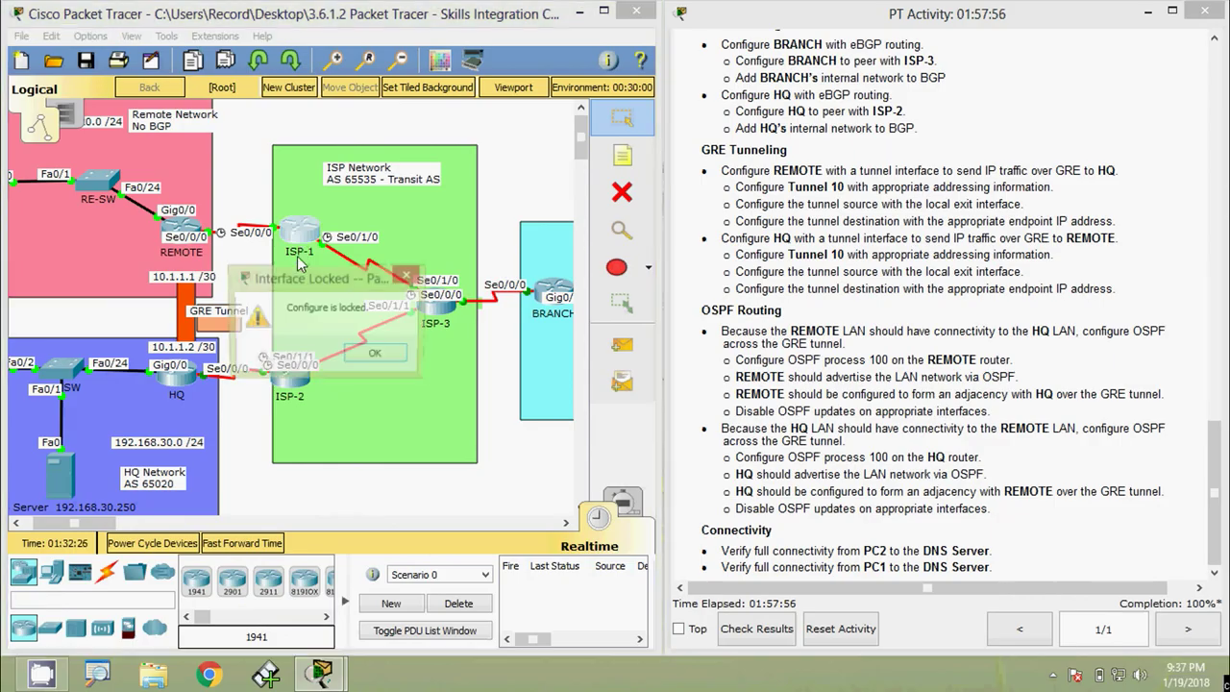
pyautogui.click(372, 357)
pyautogui.click(296, 386)
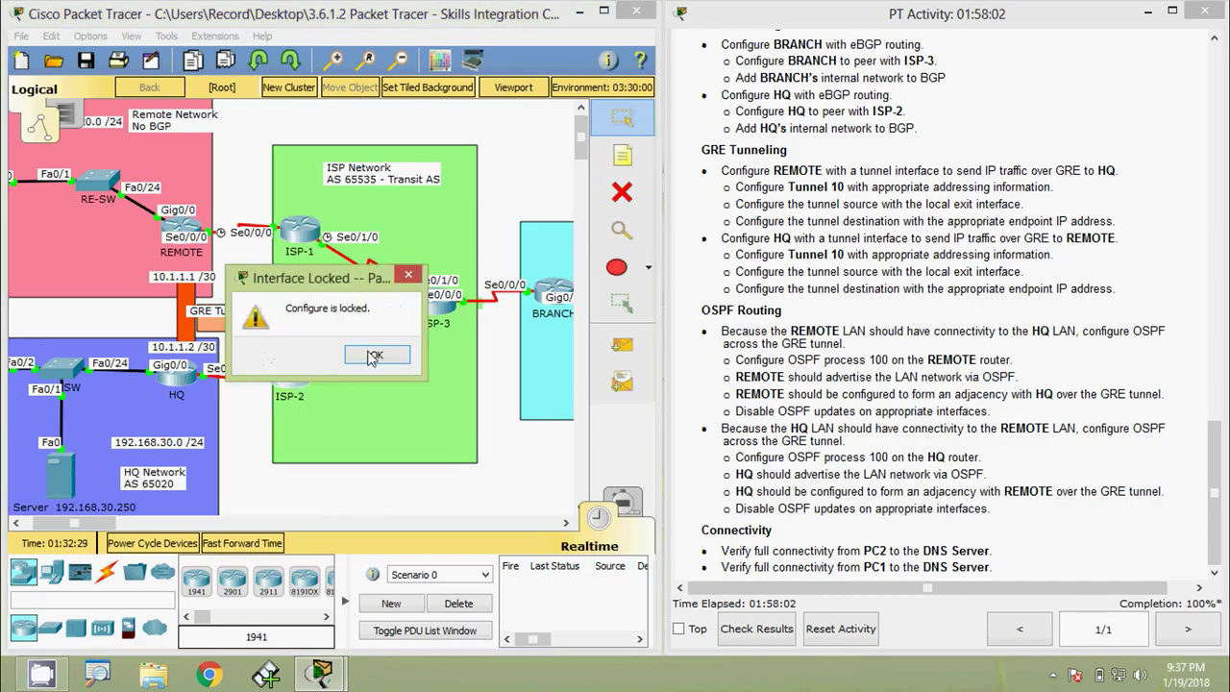
pyautogui.click(374, 357)
pyautogui.click(434, 317)
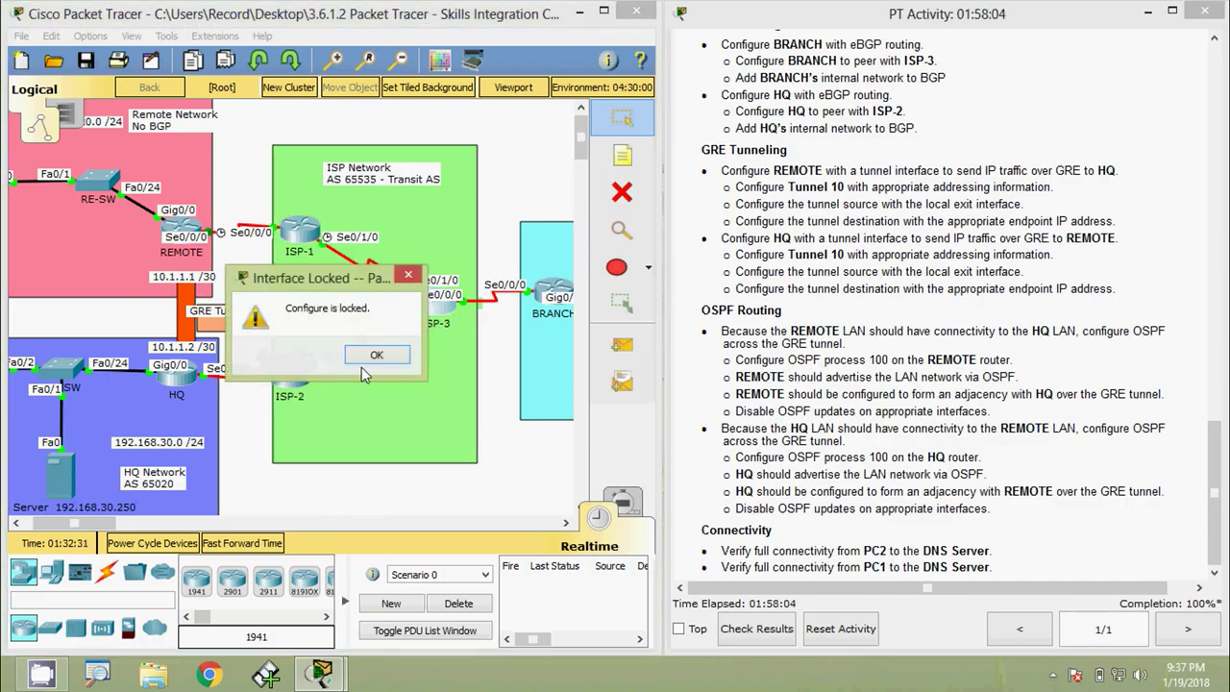
pyautogui.click(374, 357)
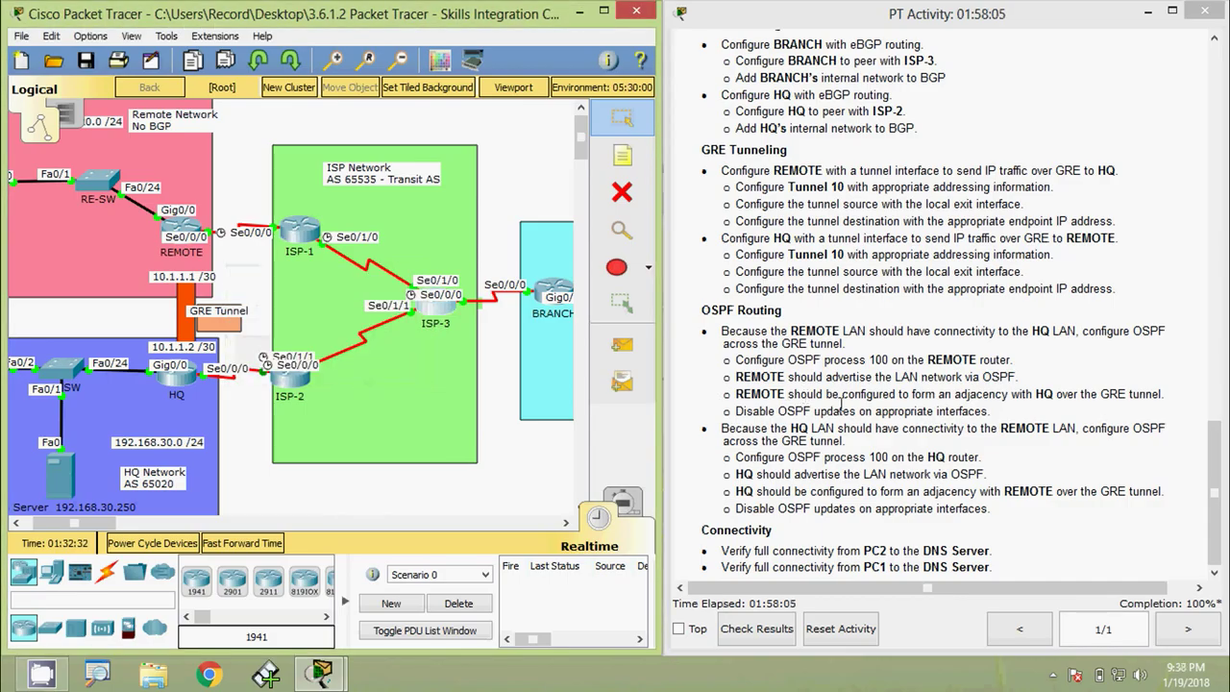